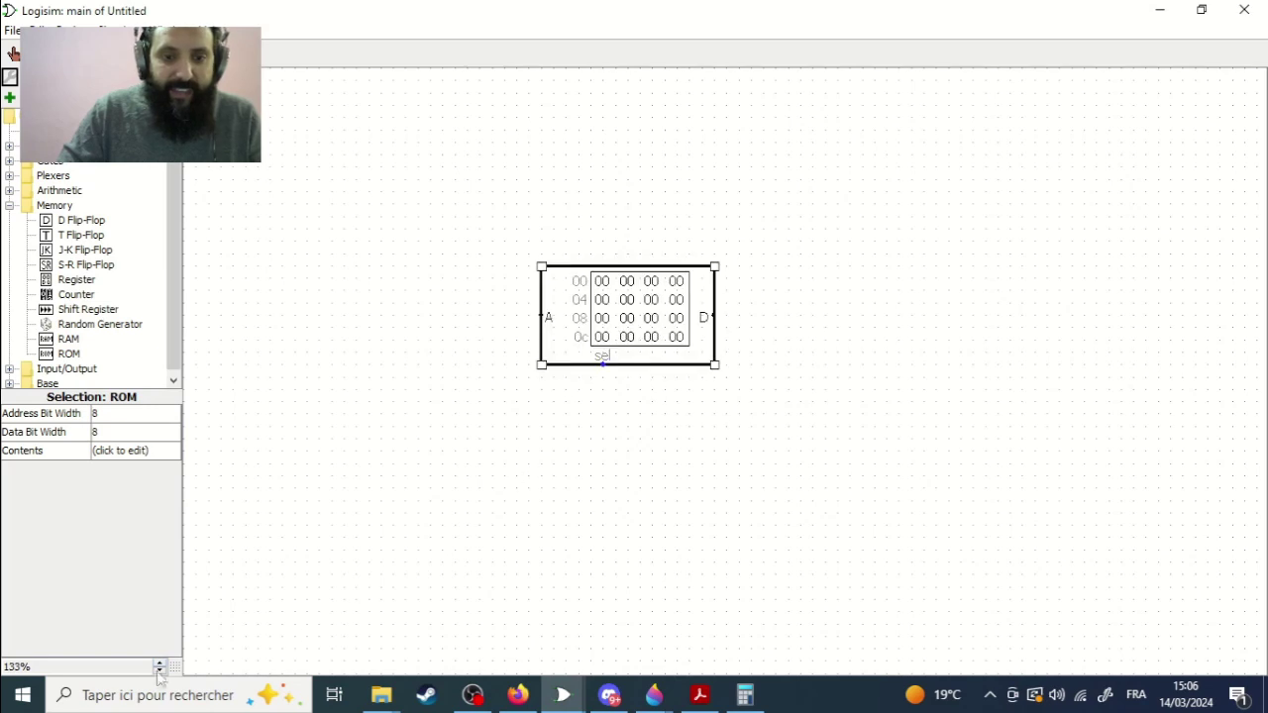
Step: Draw a short wire out from the ROM's address input and set its address and data bit widths to 4
click(159, 665)
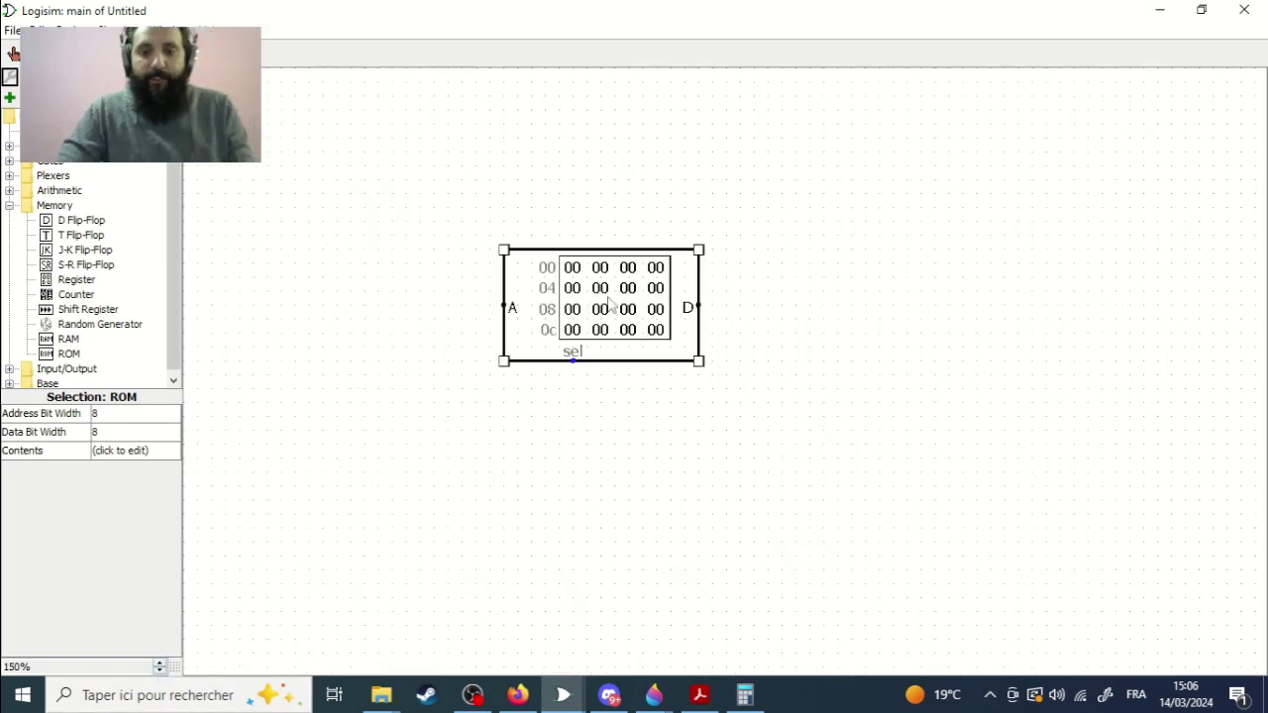
drag(504, 305, 432, 305)
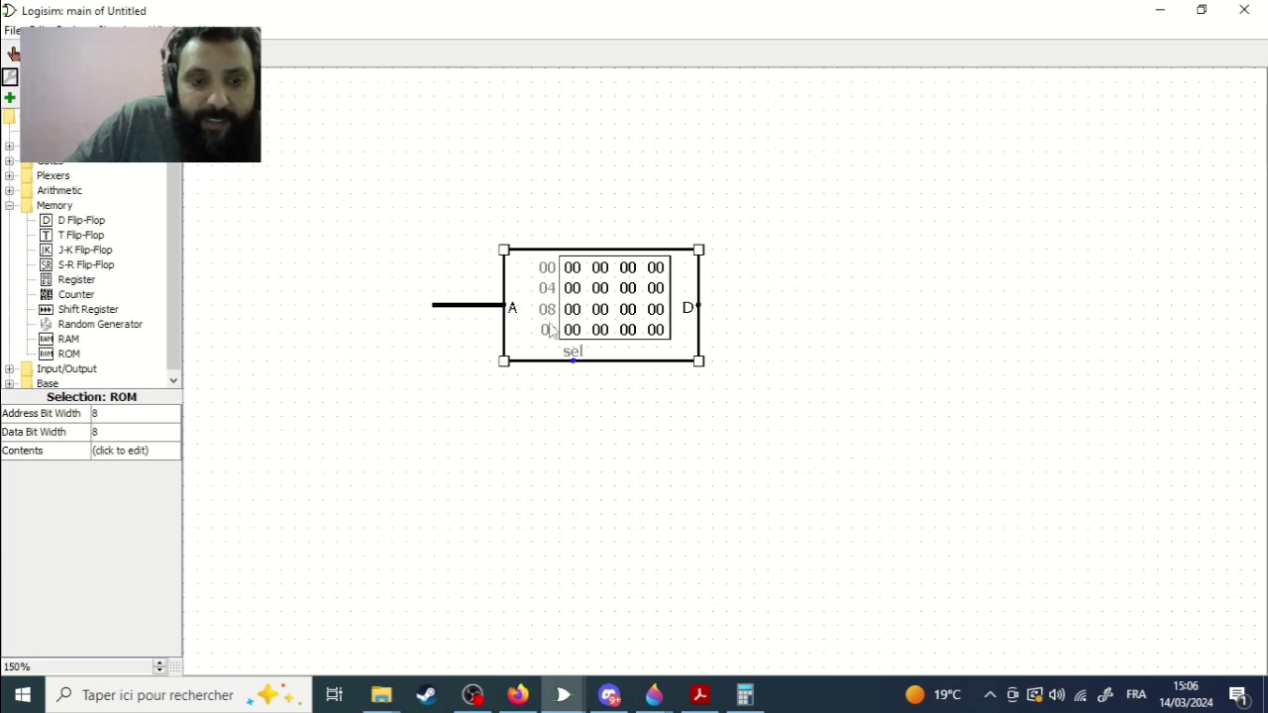
click(110, 417)
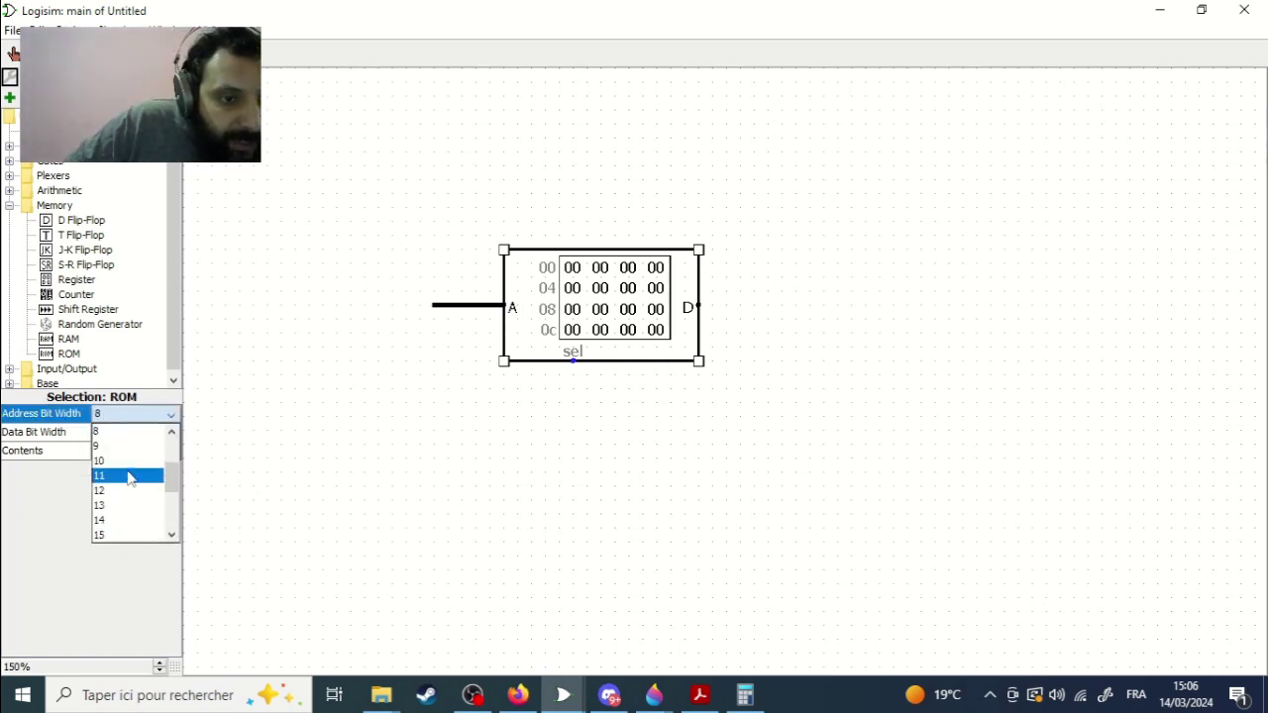
click(125, 463)
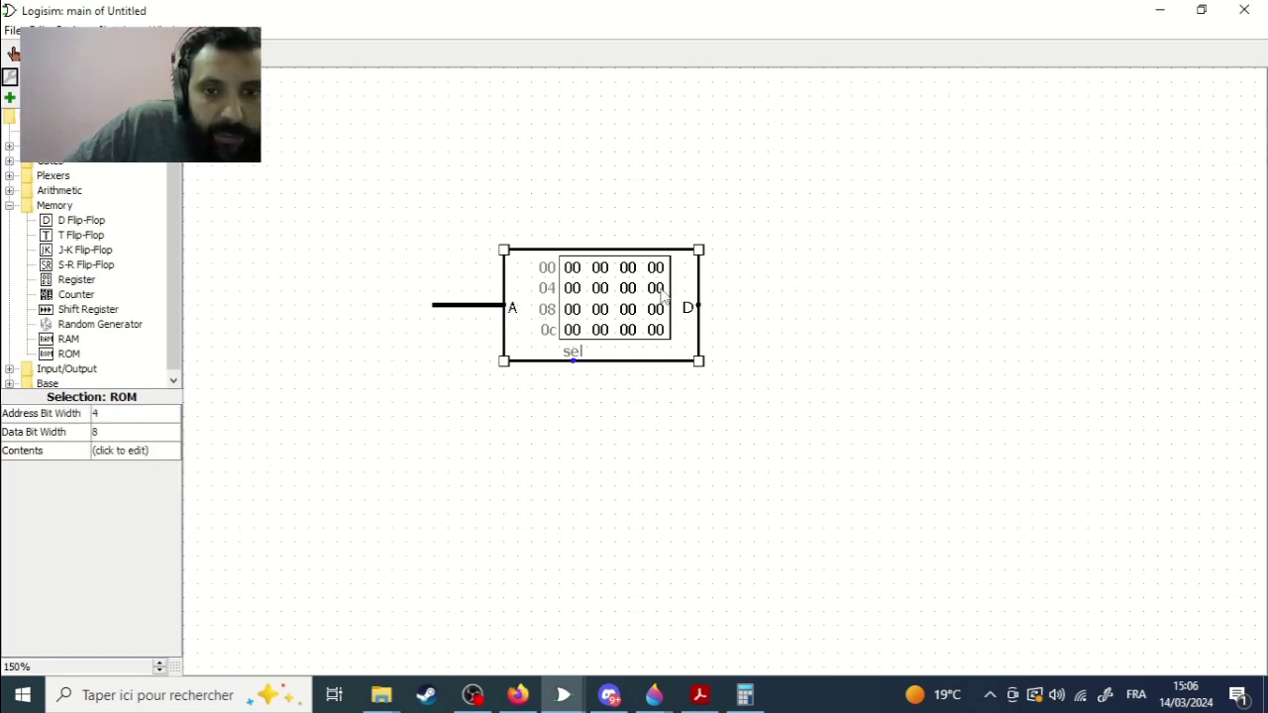
click(145, 436)
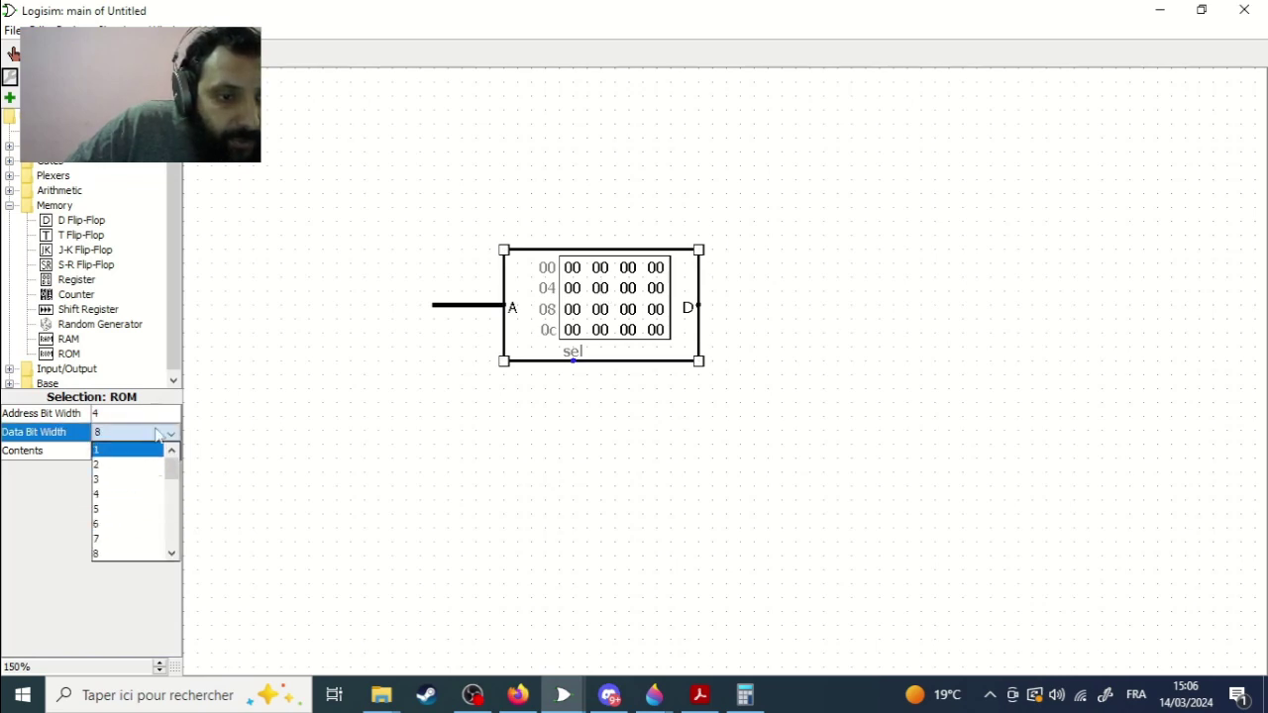
click(129, 495)
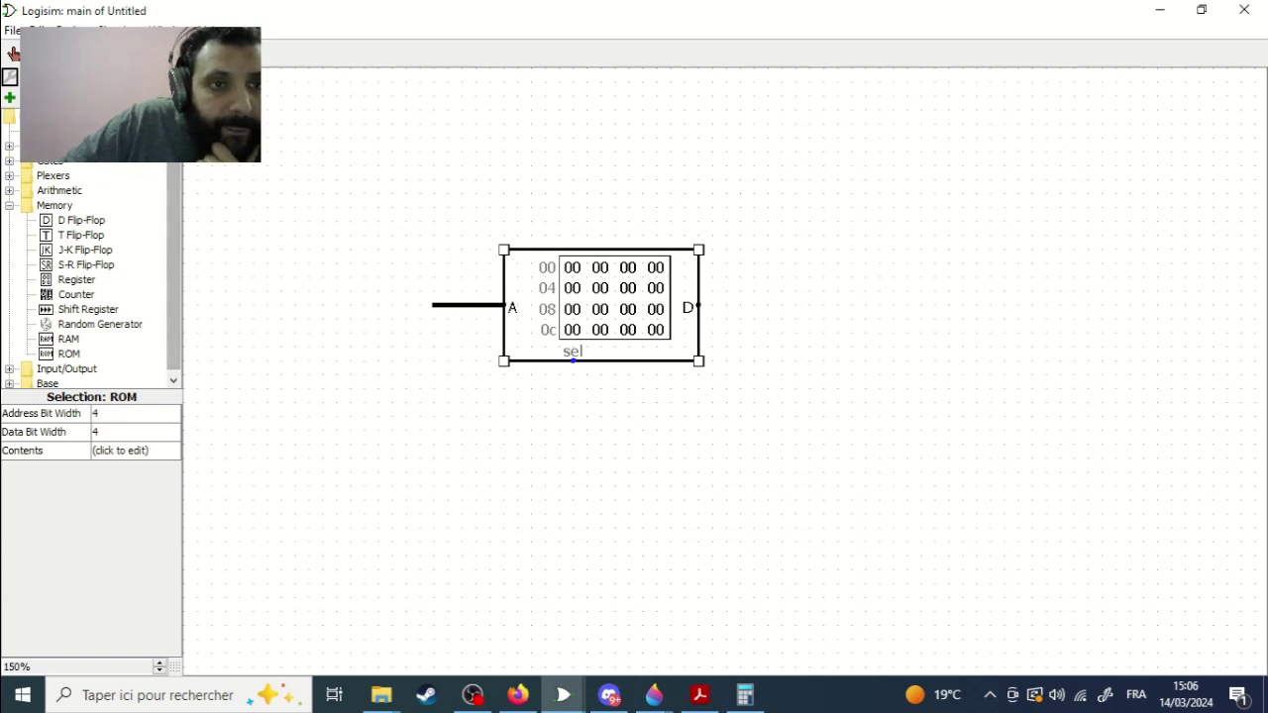
Step: Place an input pin, set it to 4 data bits, and connect it to the ROM's address wire
click(84, 53)
click(364, 305)
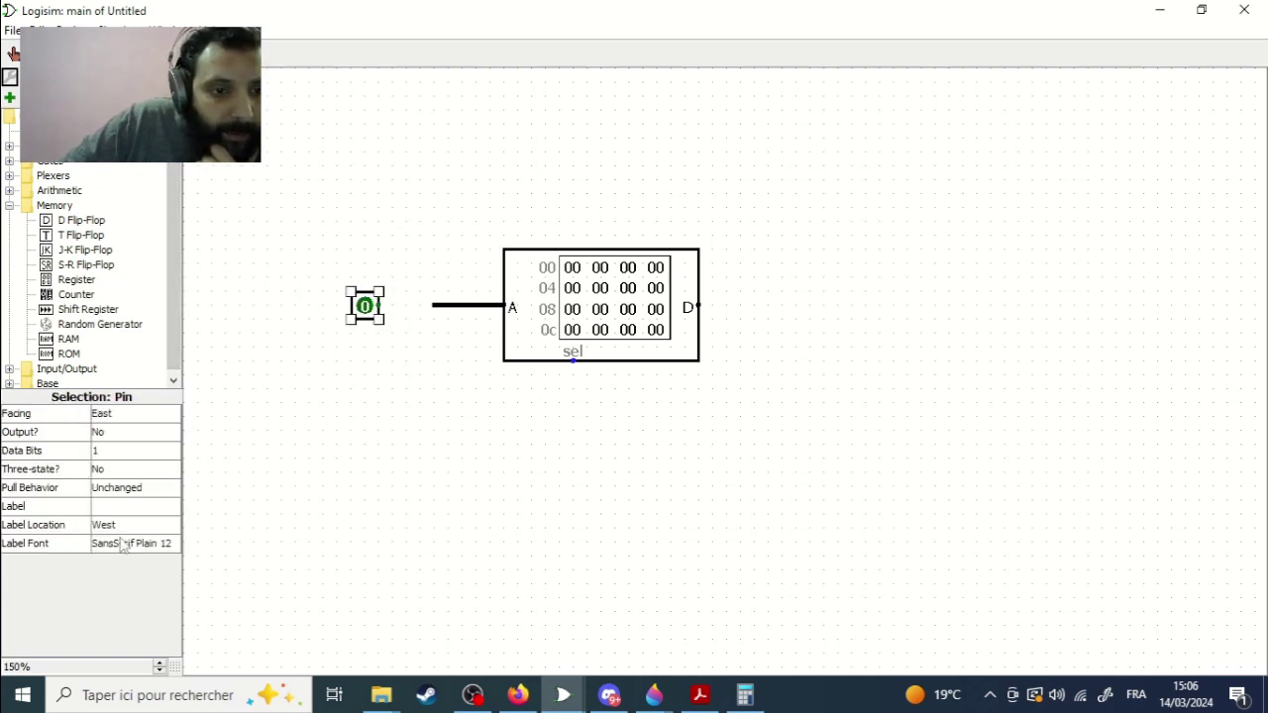
click(124, 455)
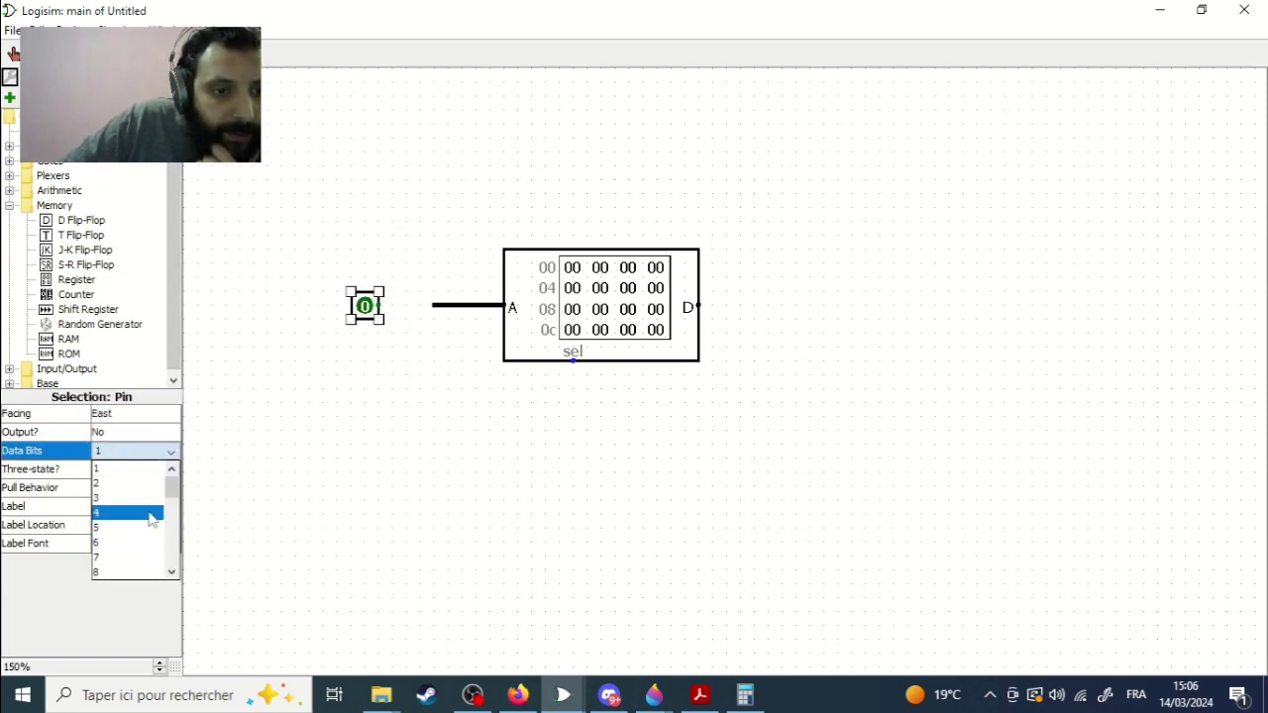
click(149, 515)
drag(354, 312, 409, 311)
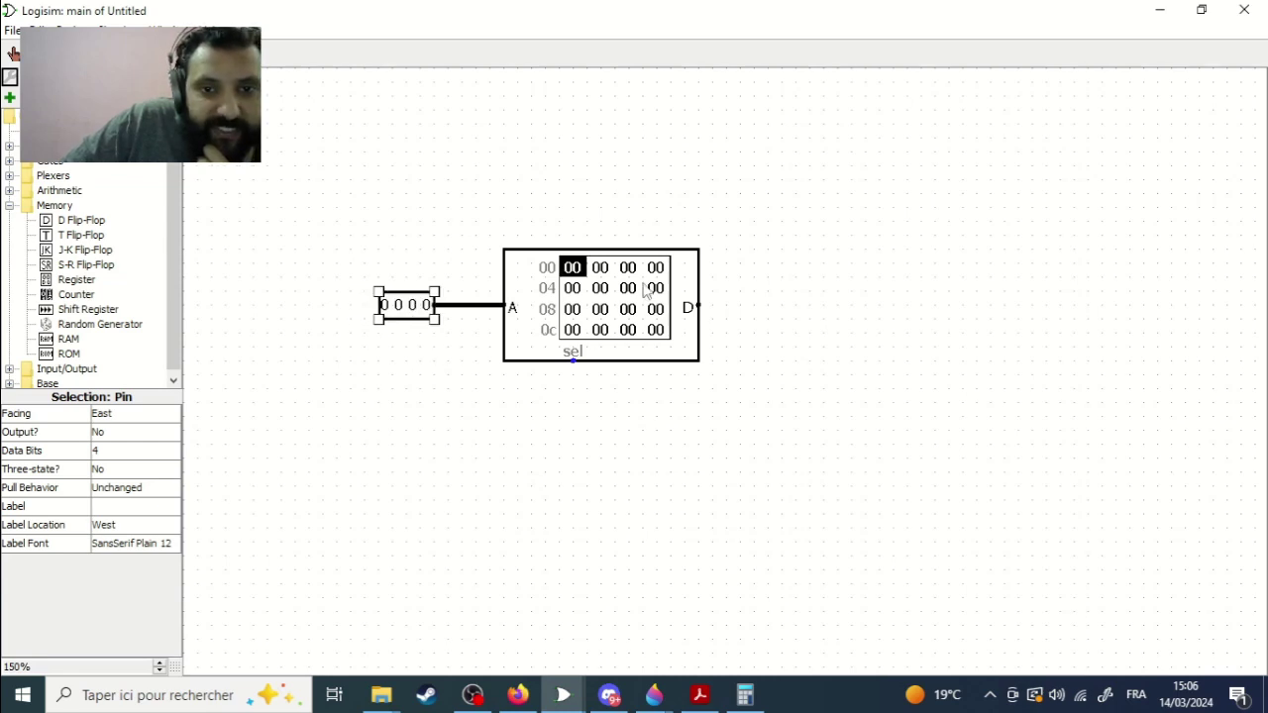
Step: View the ROM's contents in the hex editor and close it
click(607, 277)
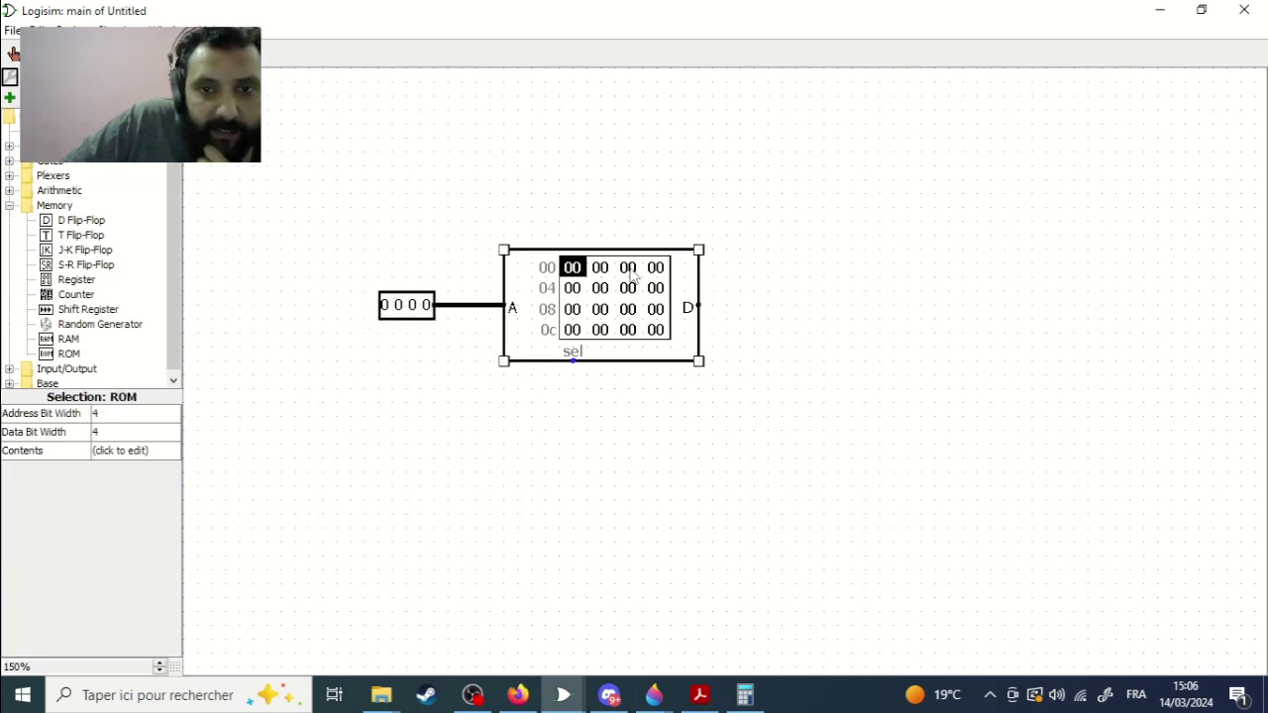
right_click(580, 296)
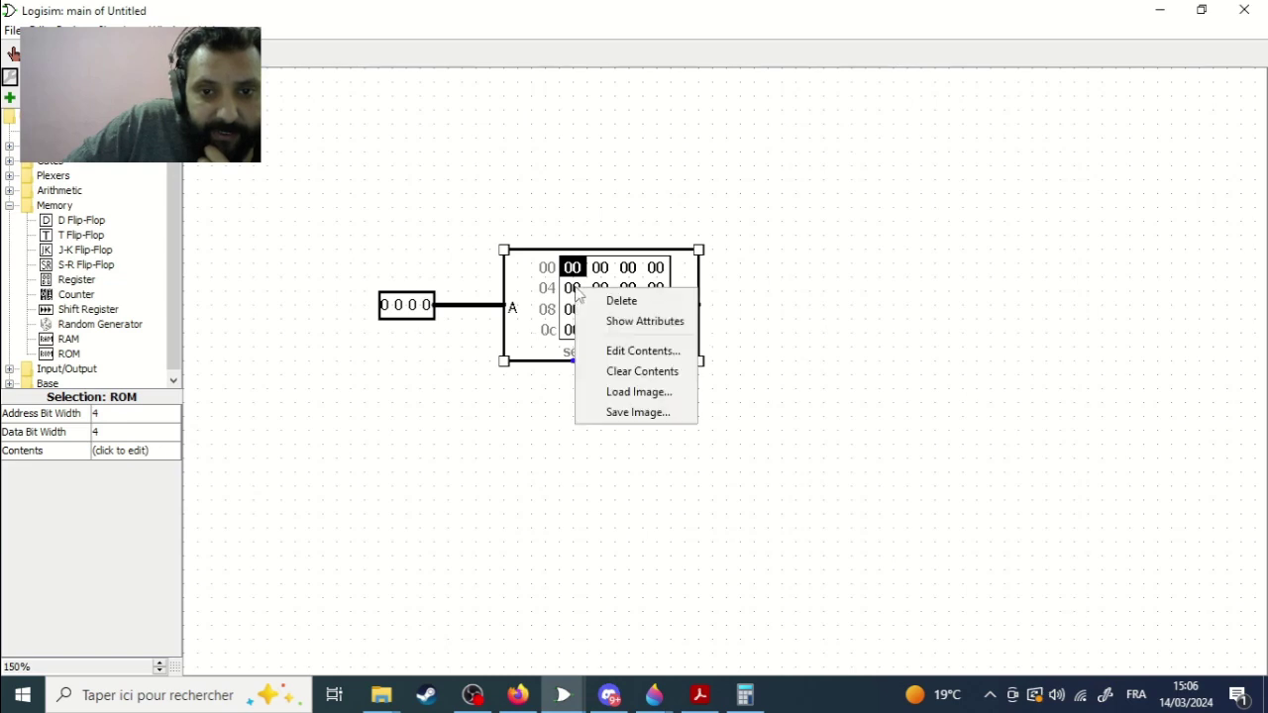
click(666, 351)
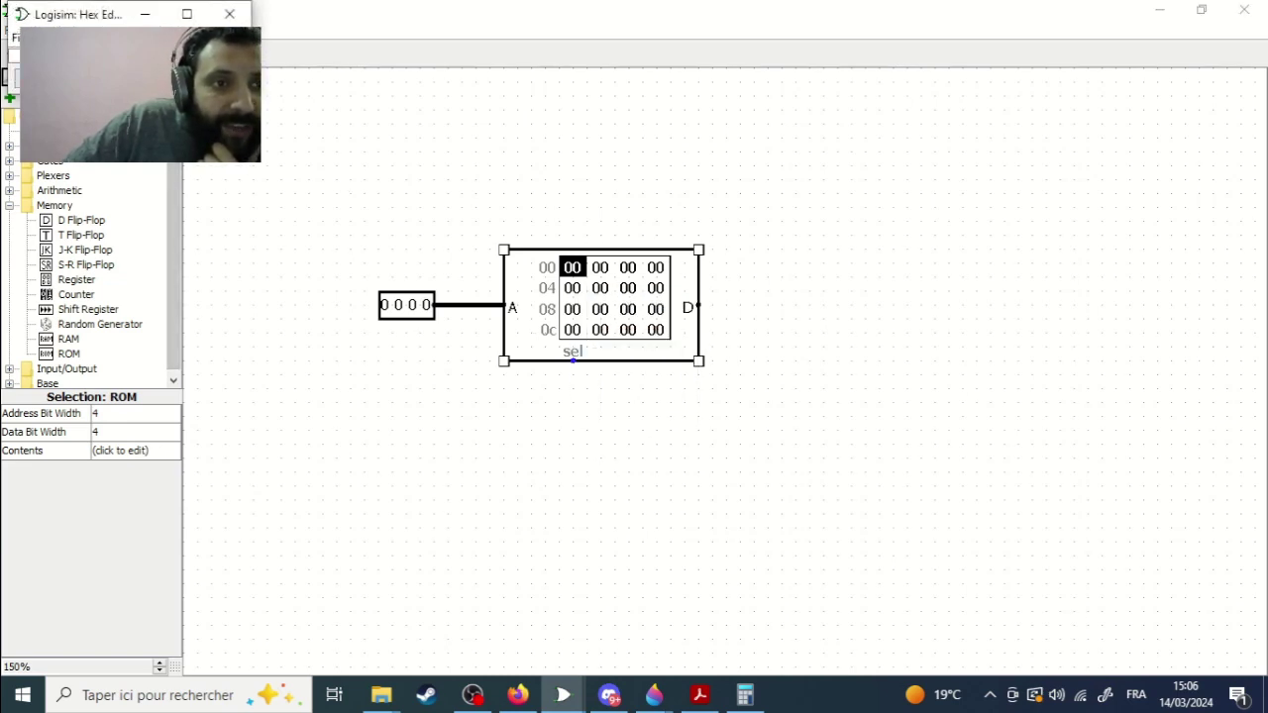
click(231, 15)
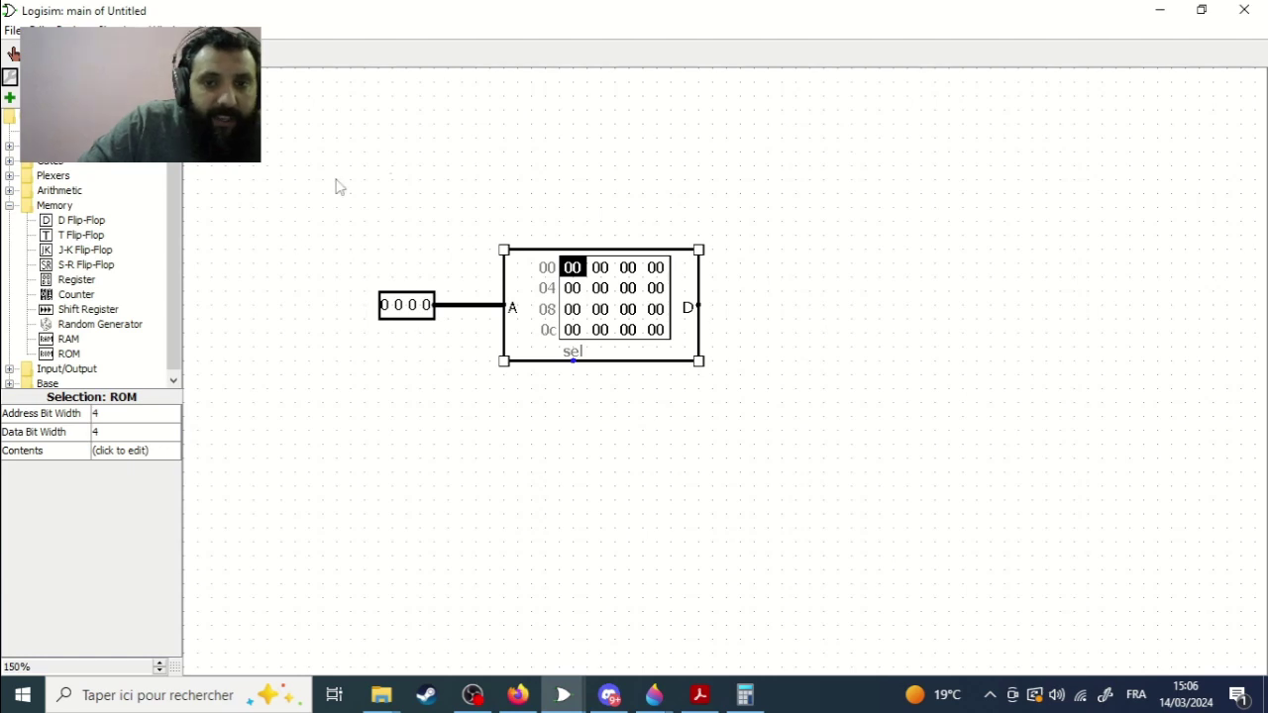
Step: Draw a wire from the ROM's data output and end it with an output pin set to 4 data bits
drag(698, 307, 798, 308)
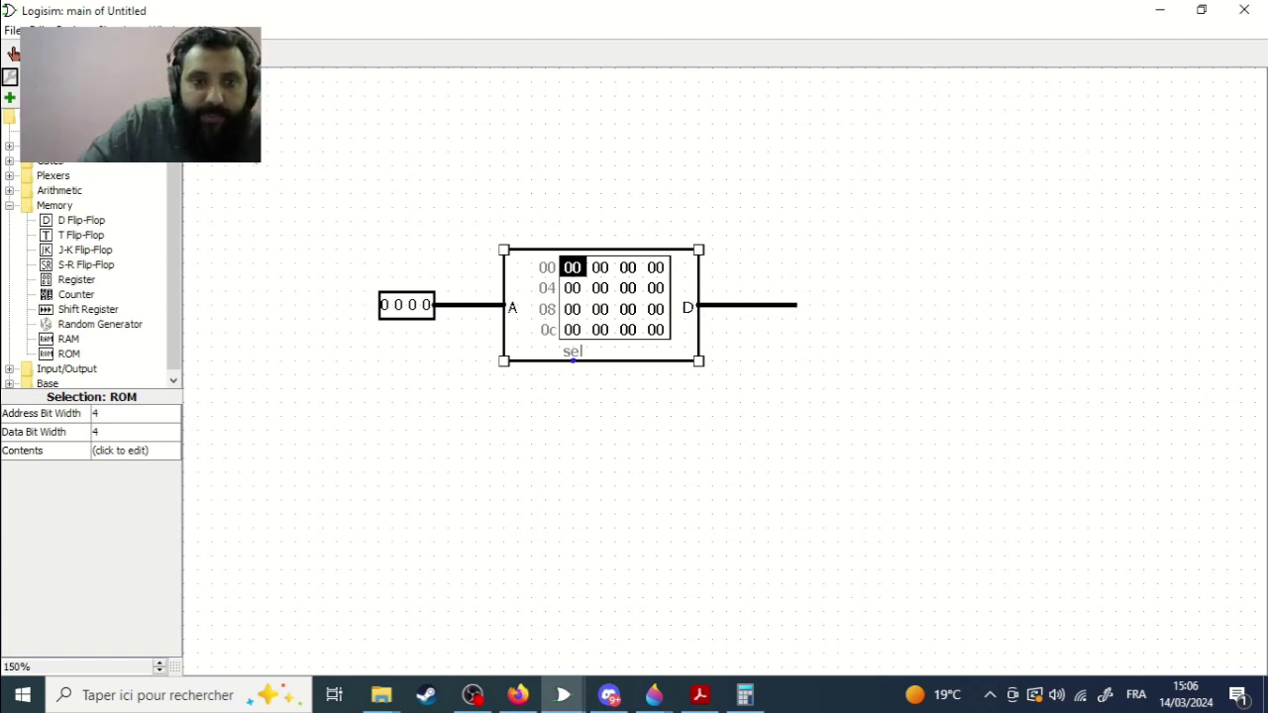
click(106, 53)
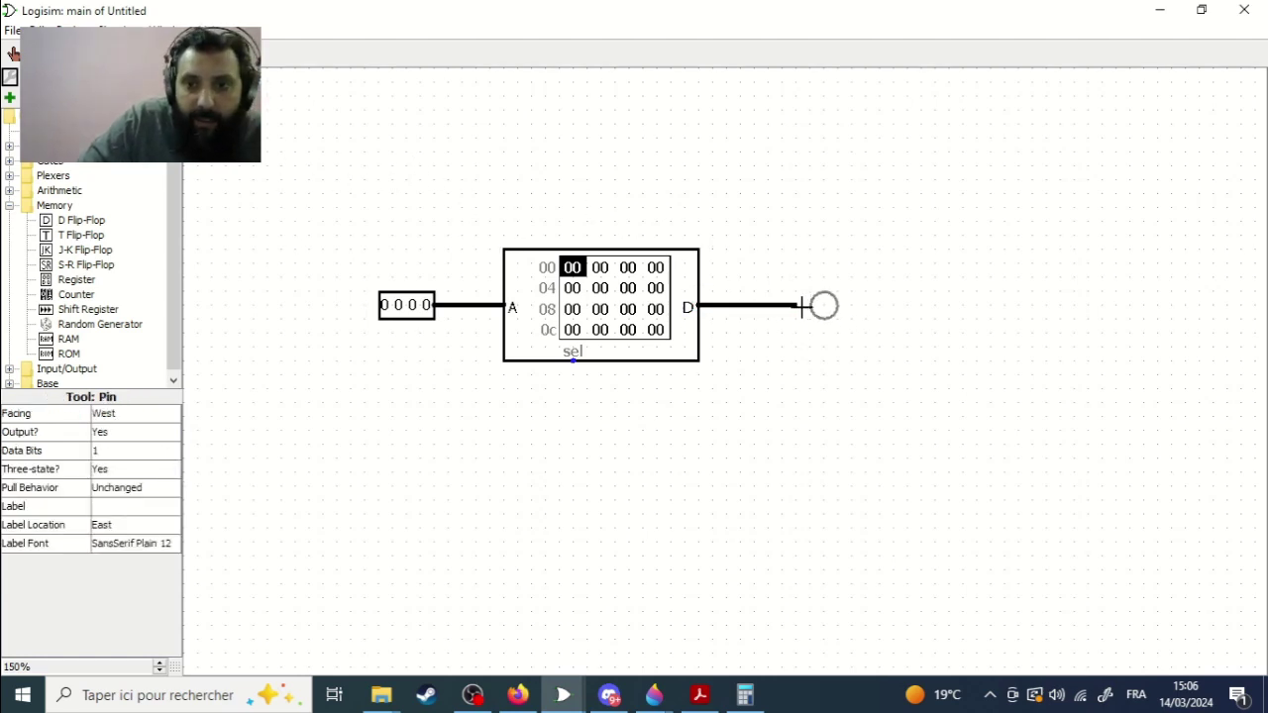
click(800, 307)
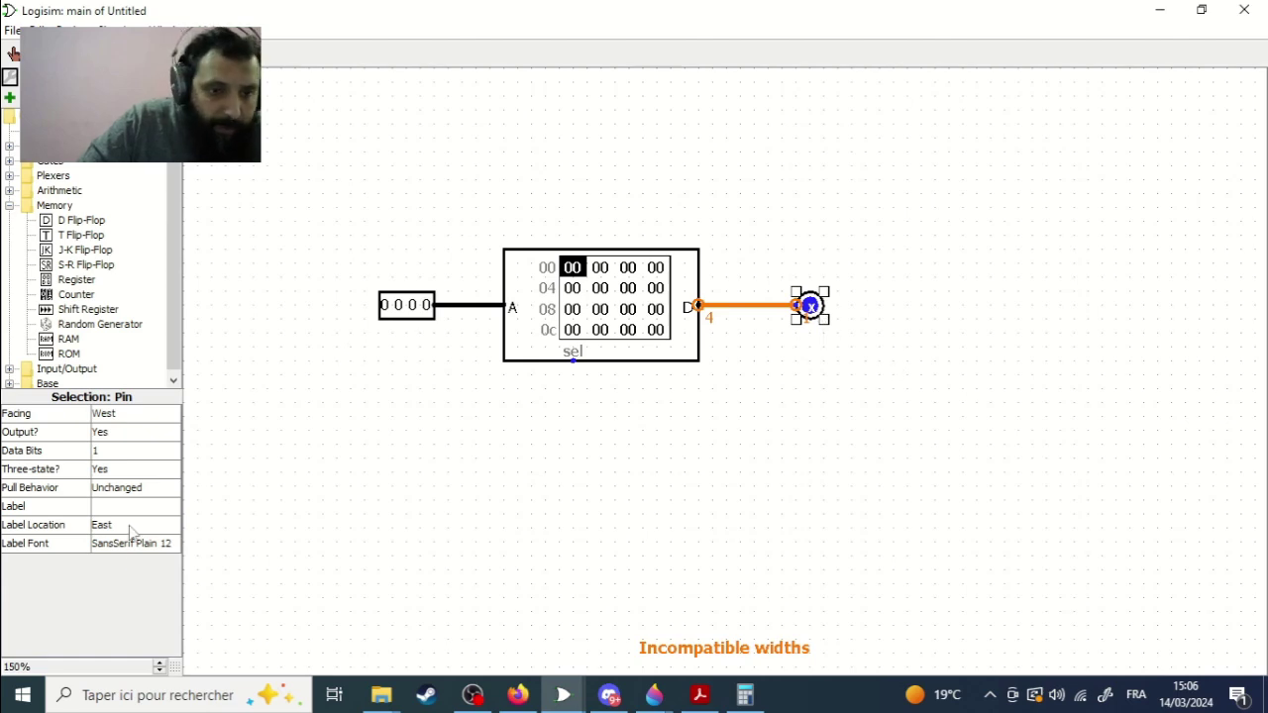
click(121, 455)
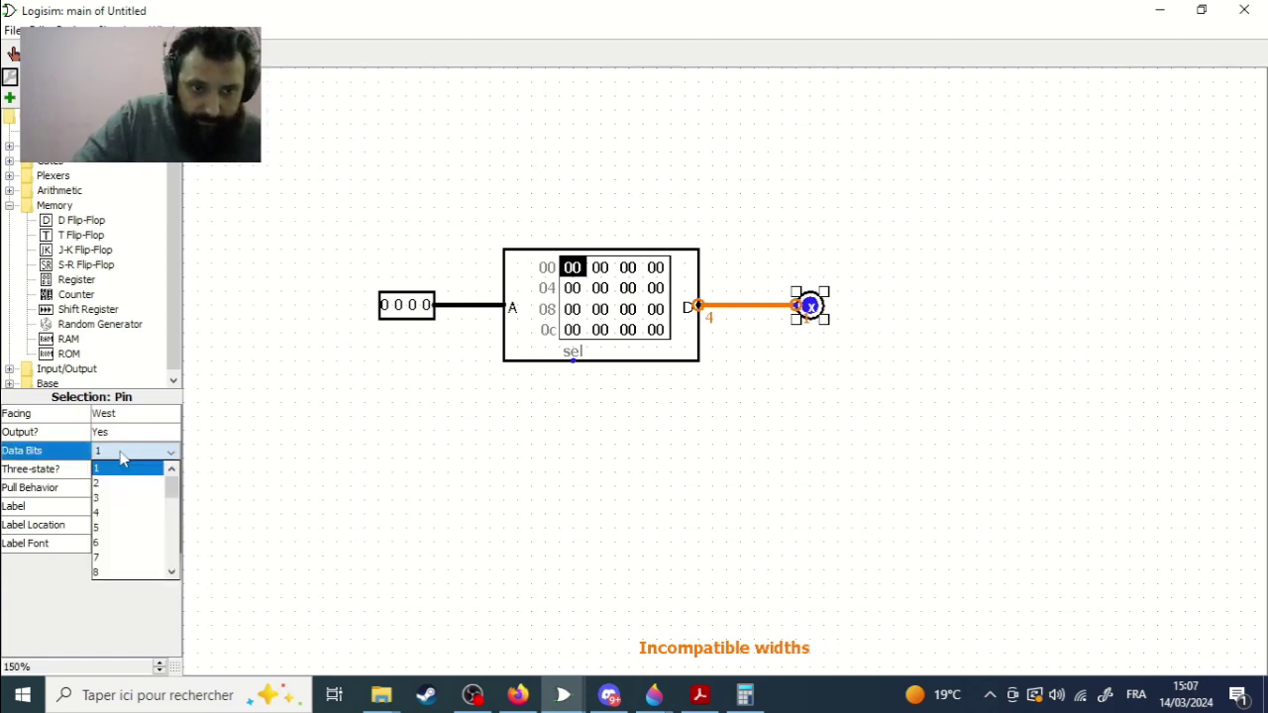
click(127, 513)
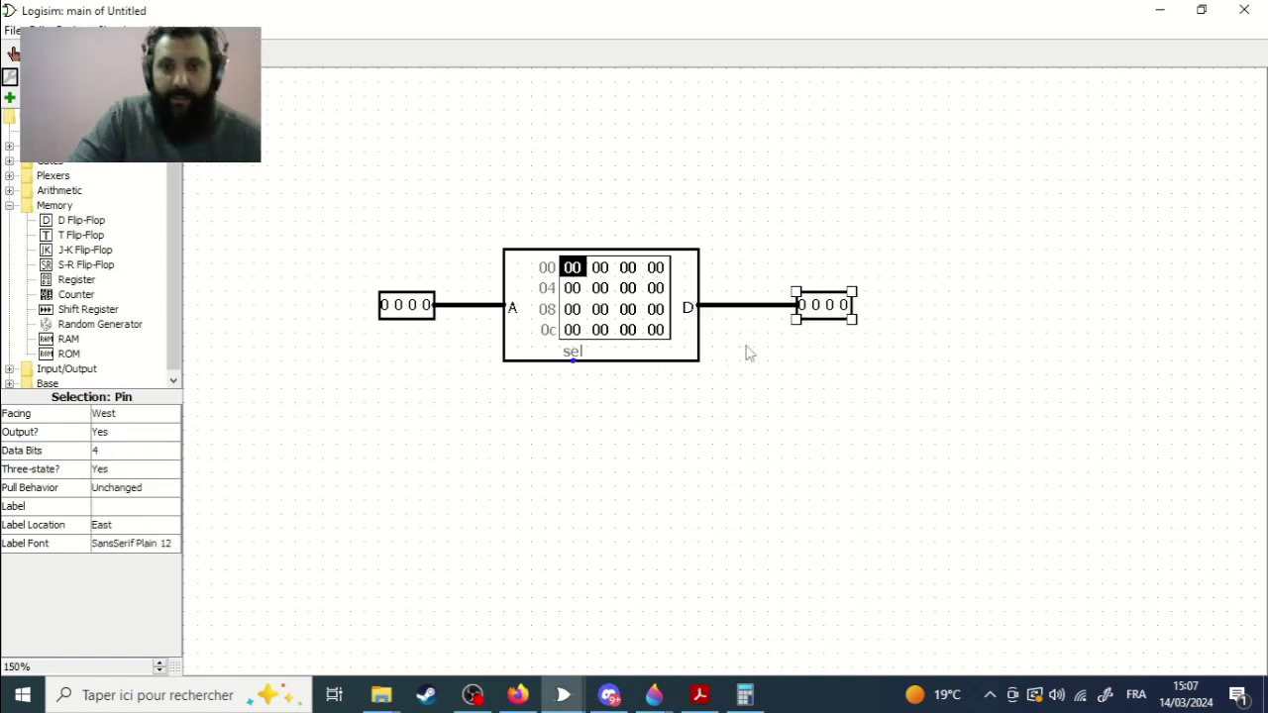
Step: Poke values directly into the ROM cells: 12 at 00, 21 at 01, 12 at 06, 0a and 09, and 01 at 05
click(568, 243)
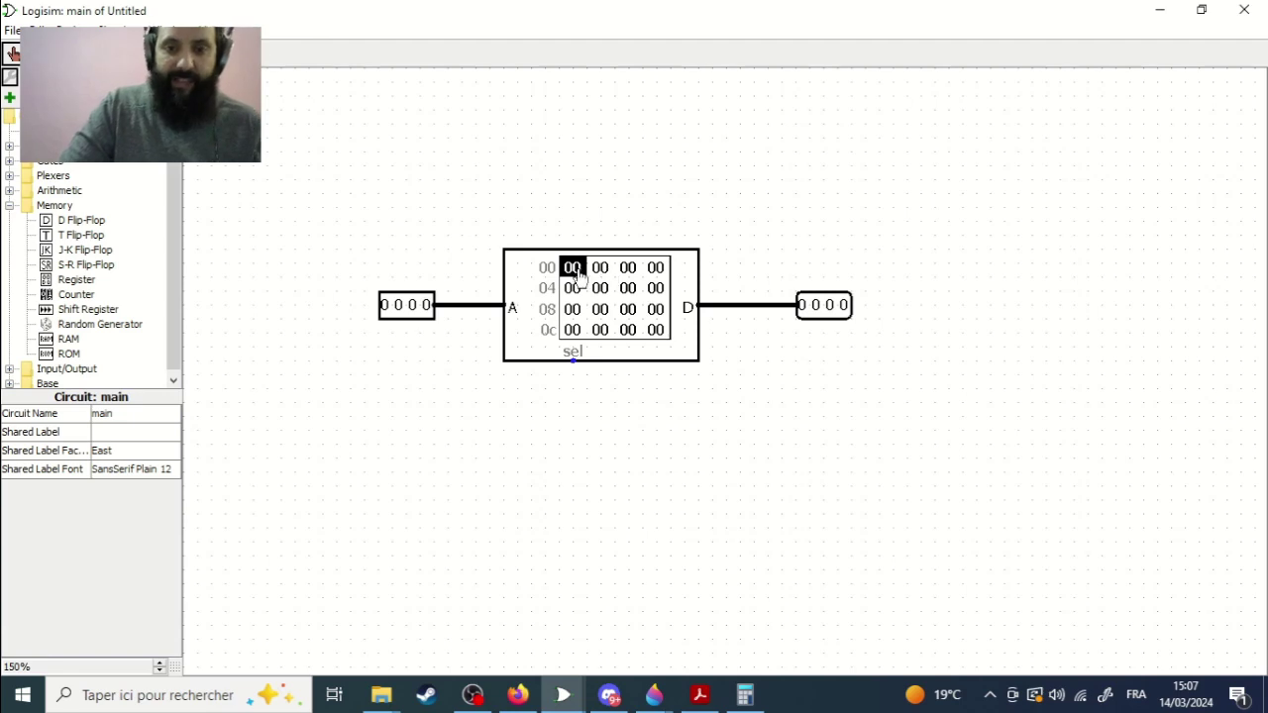
click(576, 269)
text(12)
click(599, 269)
text(21)
click(627, 288)
text(12)
click(629, 310)
text(12)
click(600, 309)
text(12)
click(599, 288)
text(01)
Step: Poke more values into the ROM cells: 04 at 0b and 0f, 54 at 07, 25 at 0a, and 45 at 0c and 0d
click(656, 330)
text(04)
click(655, 288)
text(54)
click(628, 310)
text(25)
click(572, 330)
text(45)
click(628, 330)
click(602, 330)
text(45)
click(573, 289)
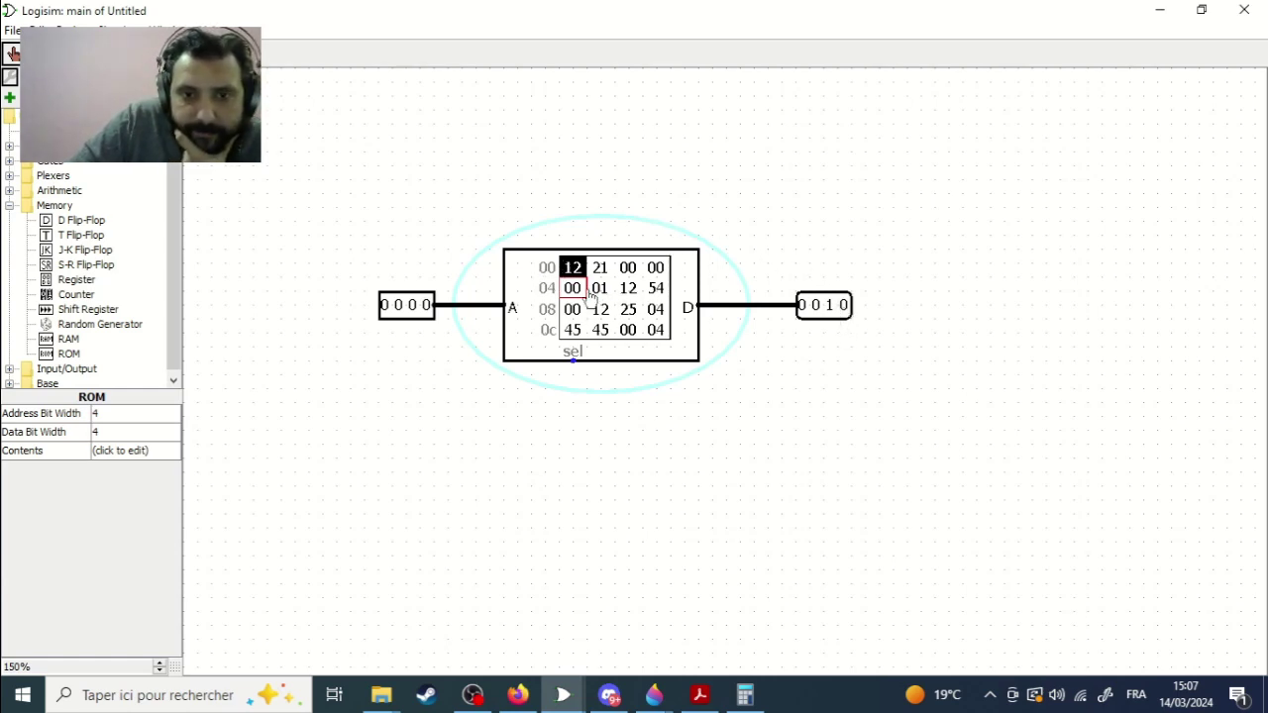
Step: Try a data bit width of 5 for the ROM and set it back to 4
click(126, 432)
click(134, 477)
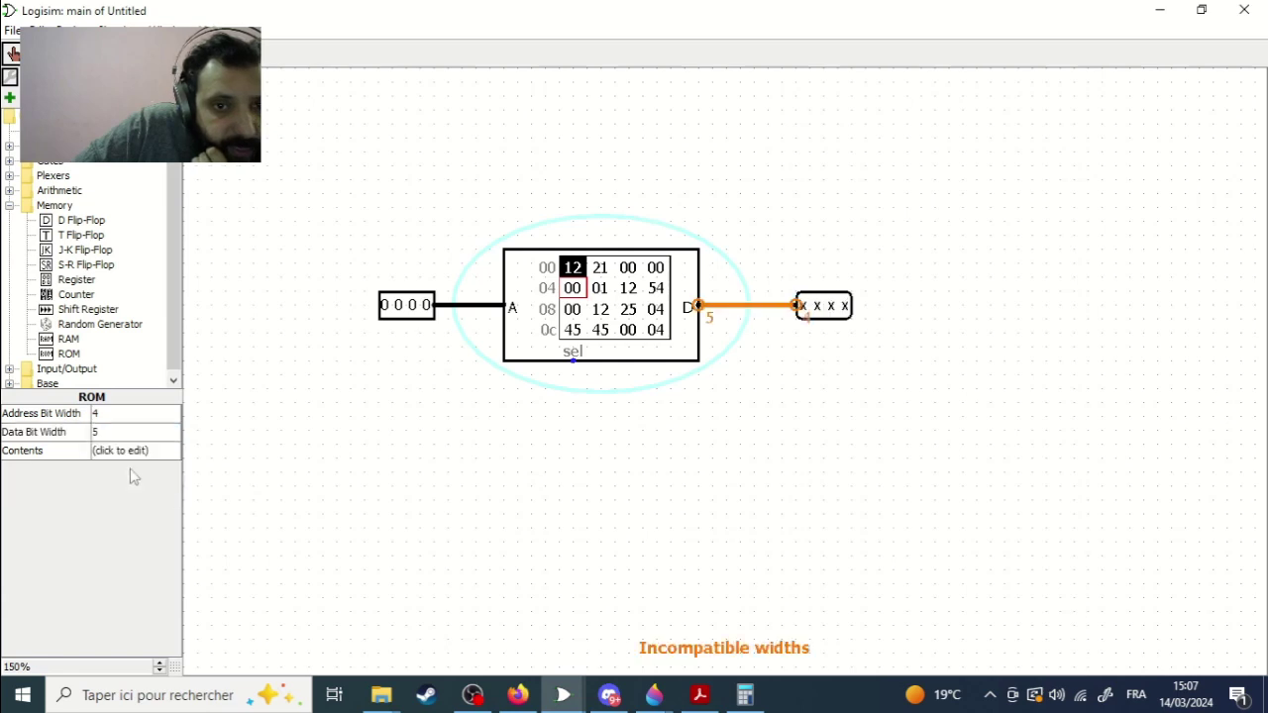
click(121, 414)
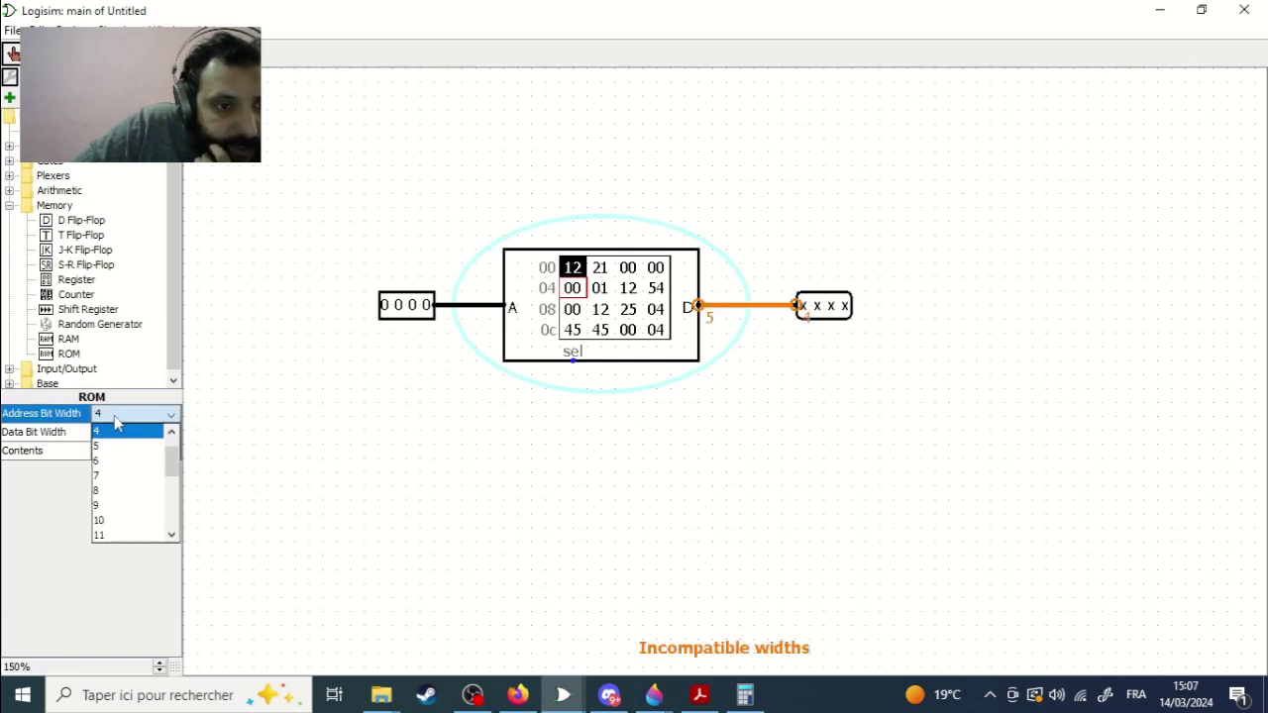
click(134, 425)
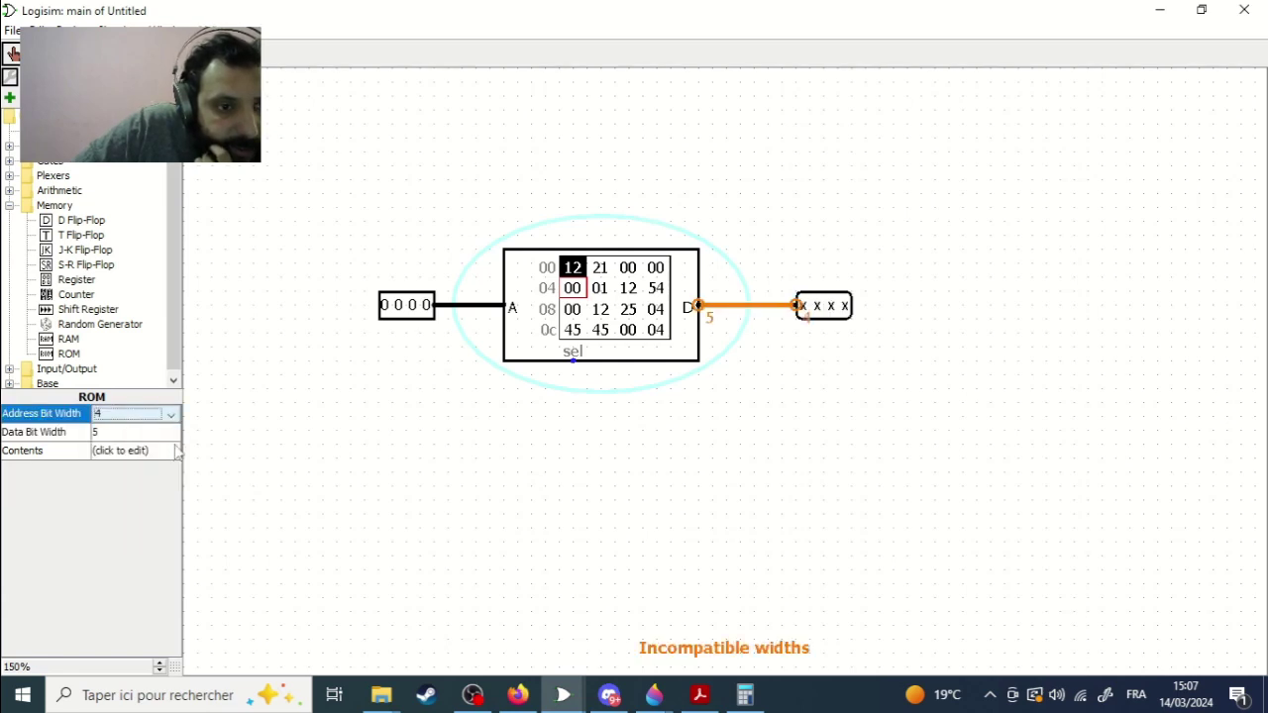
click(149, 435)
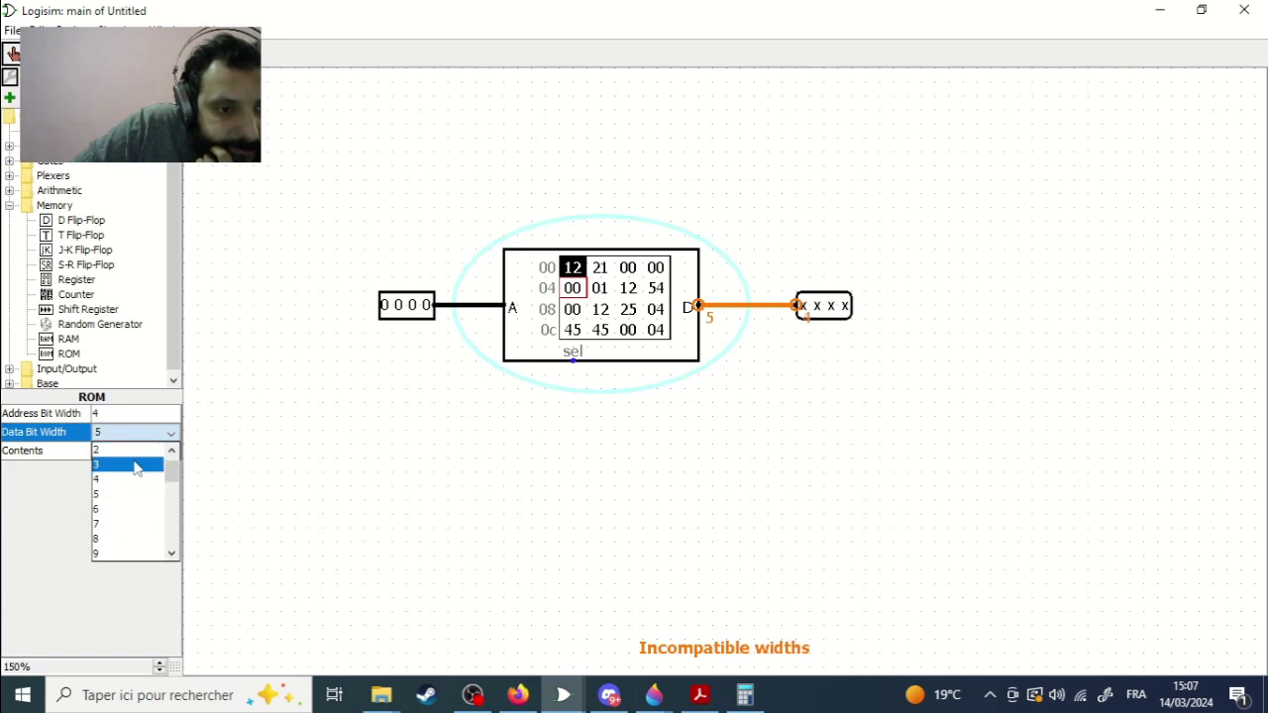
click(132, 479)
right_click(616, 272)
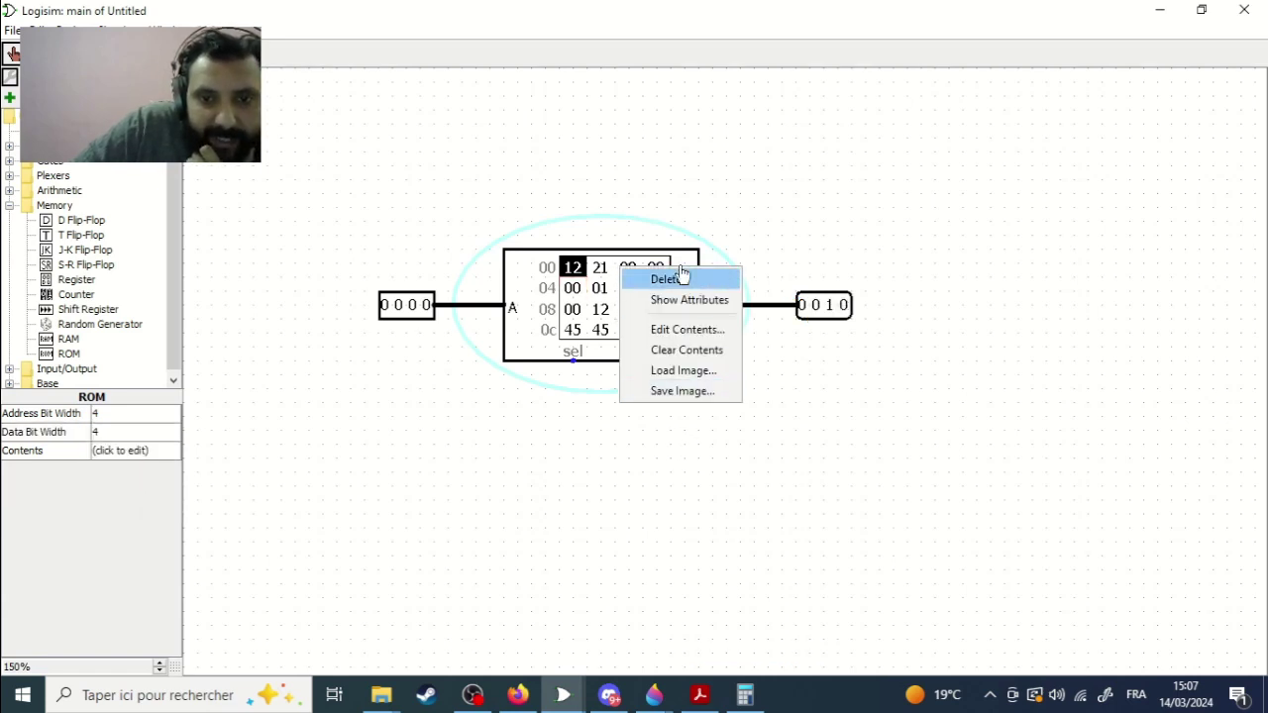
click(682, 335)
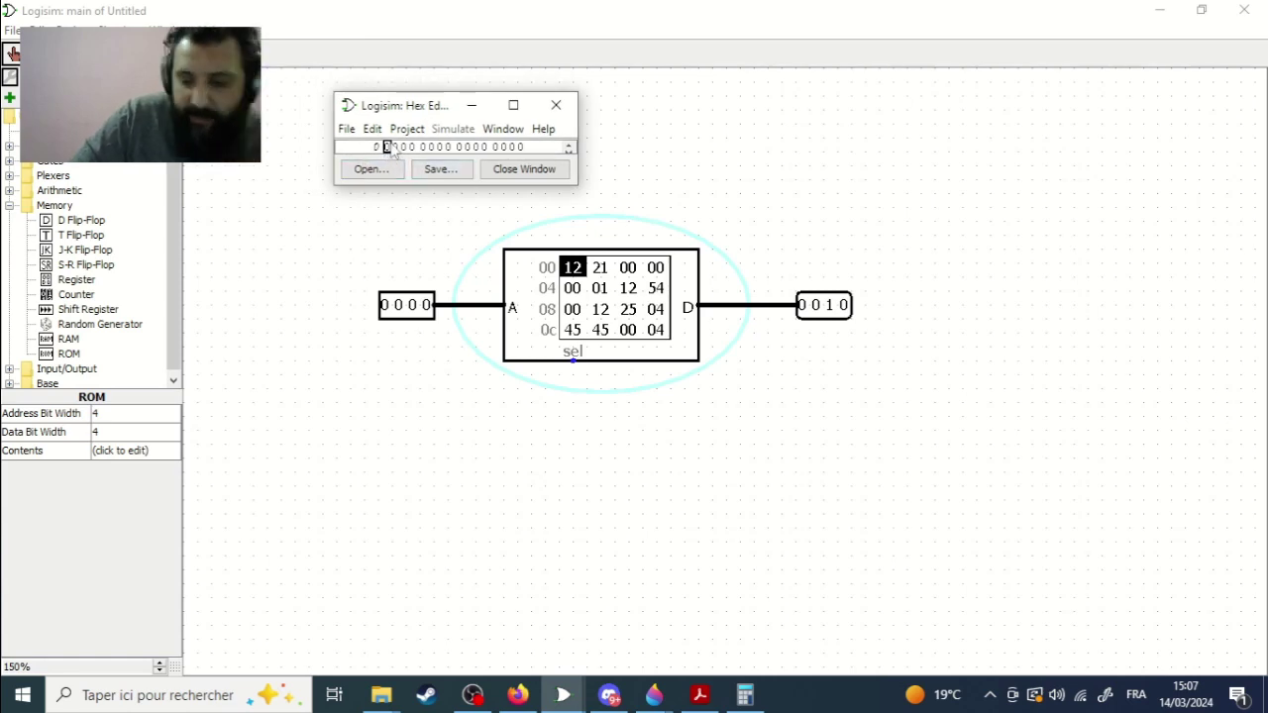
text(1 2 0 3 )
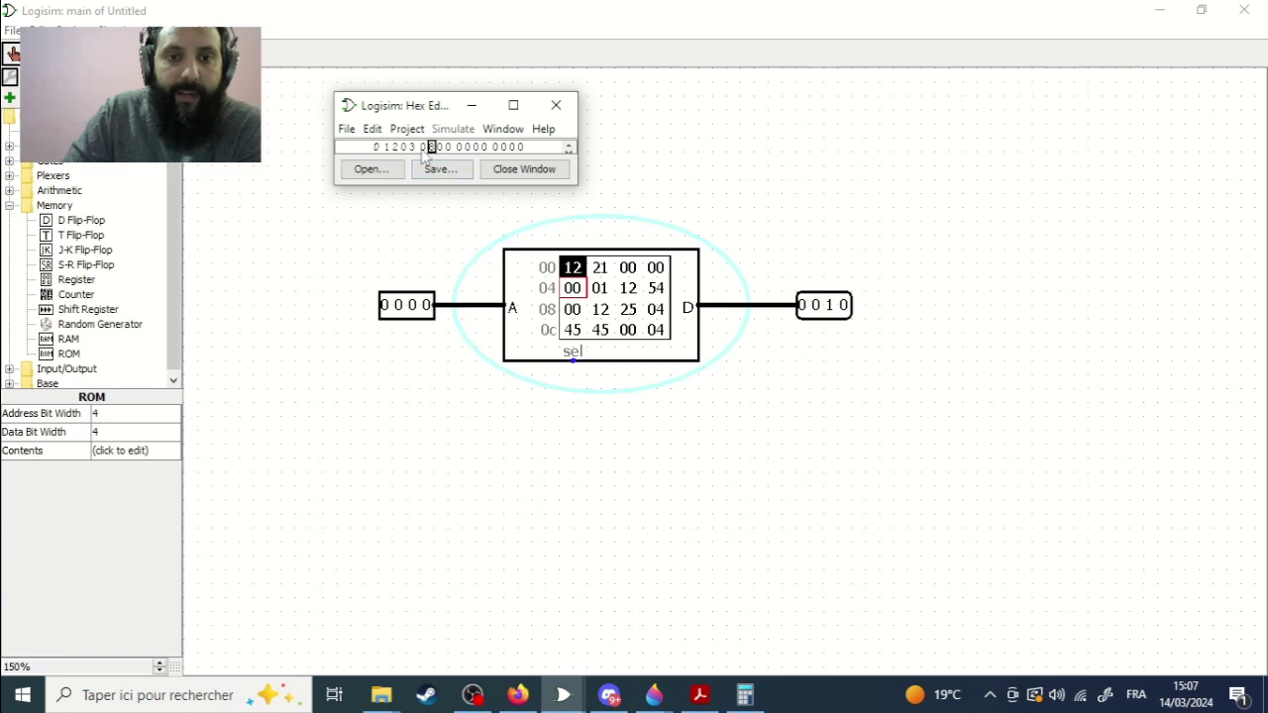
text(4 8 0 )
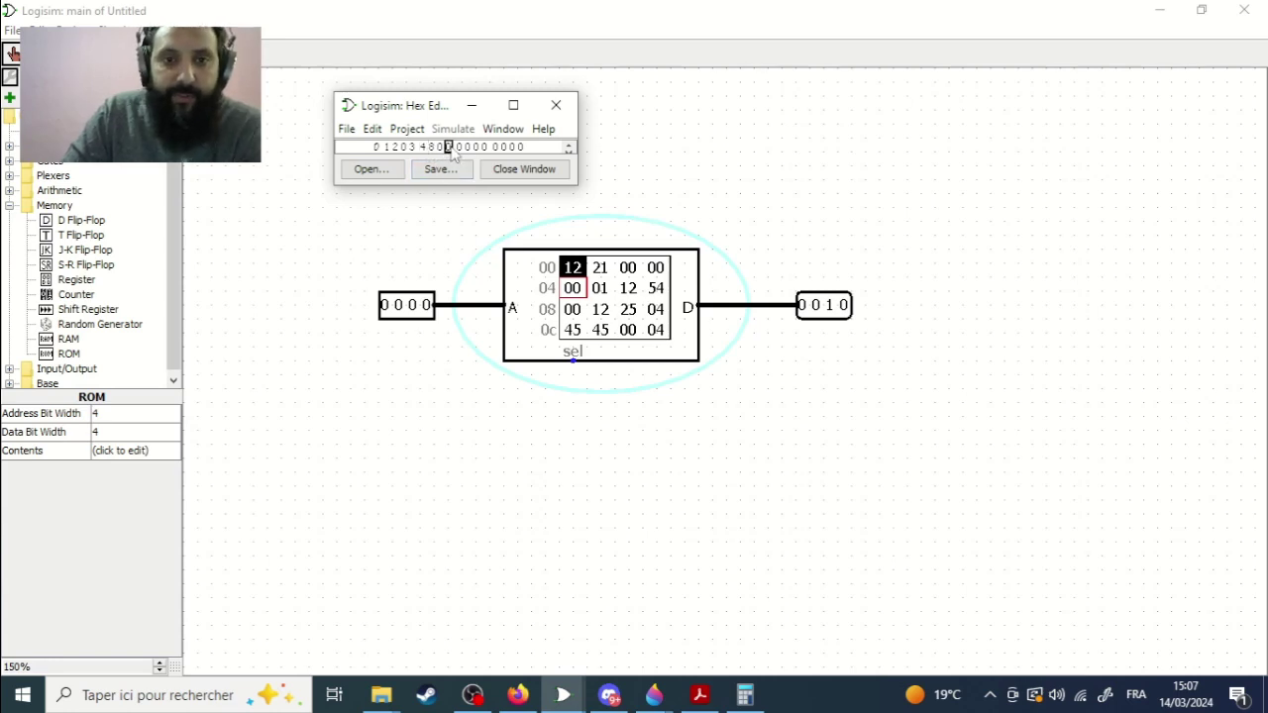
text(5 0 0 )
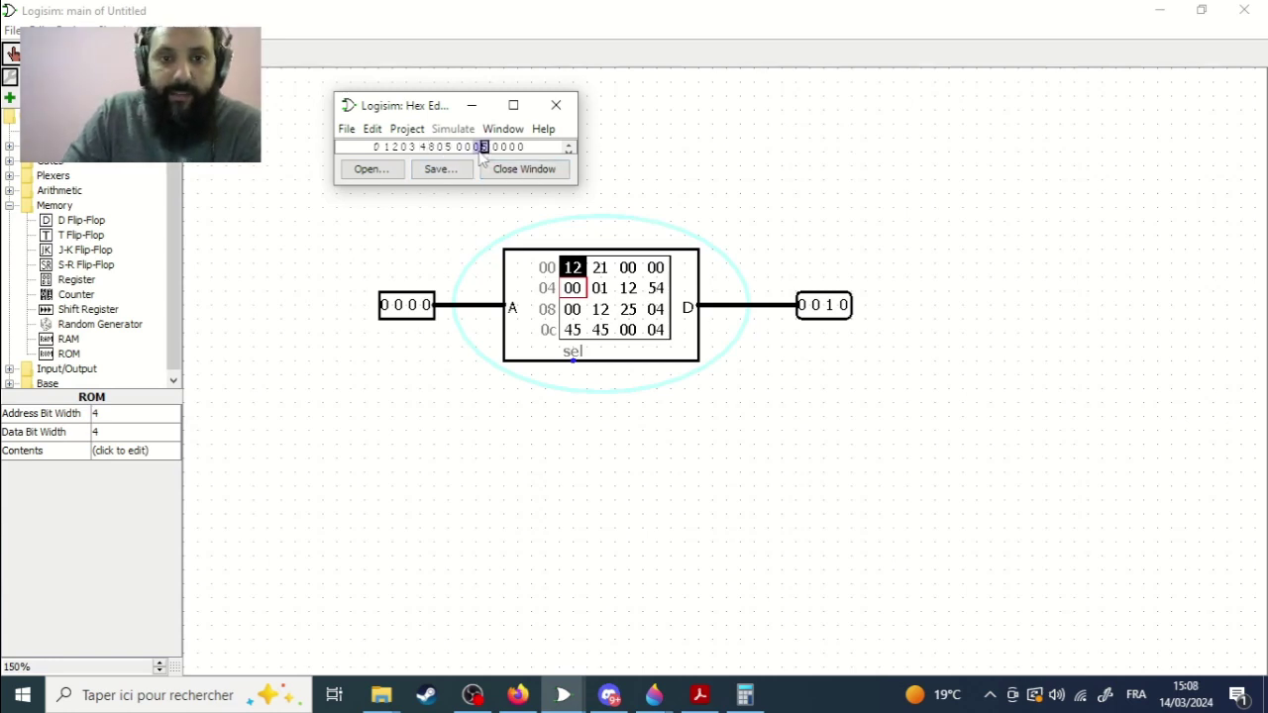
text(5 5 0 5 0 )
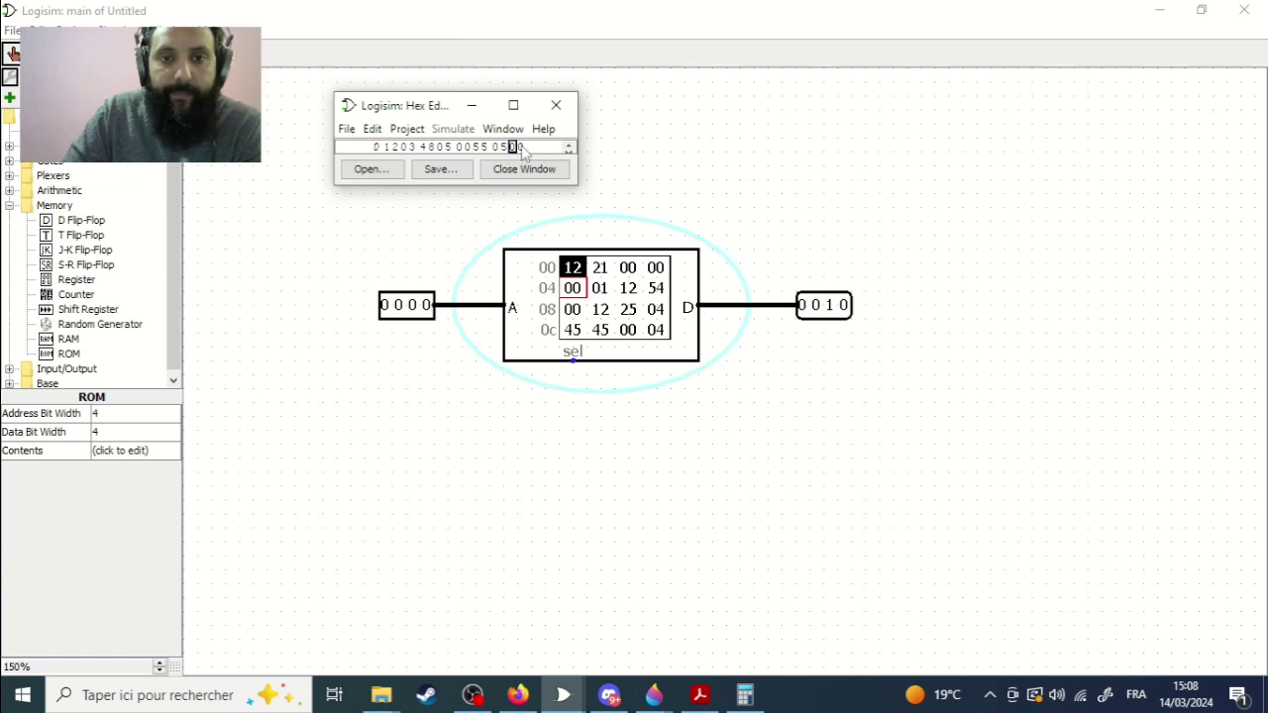
text(4)
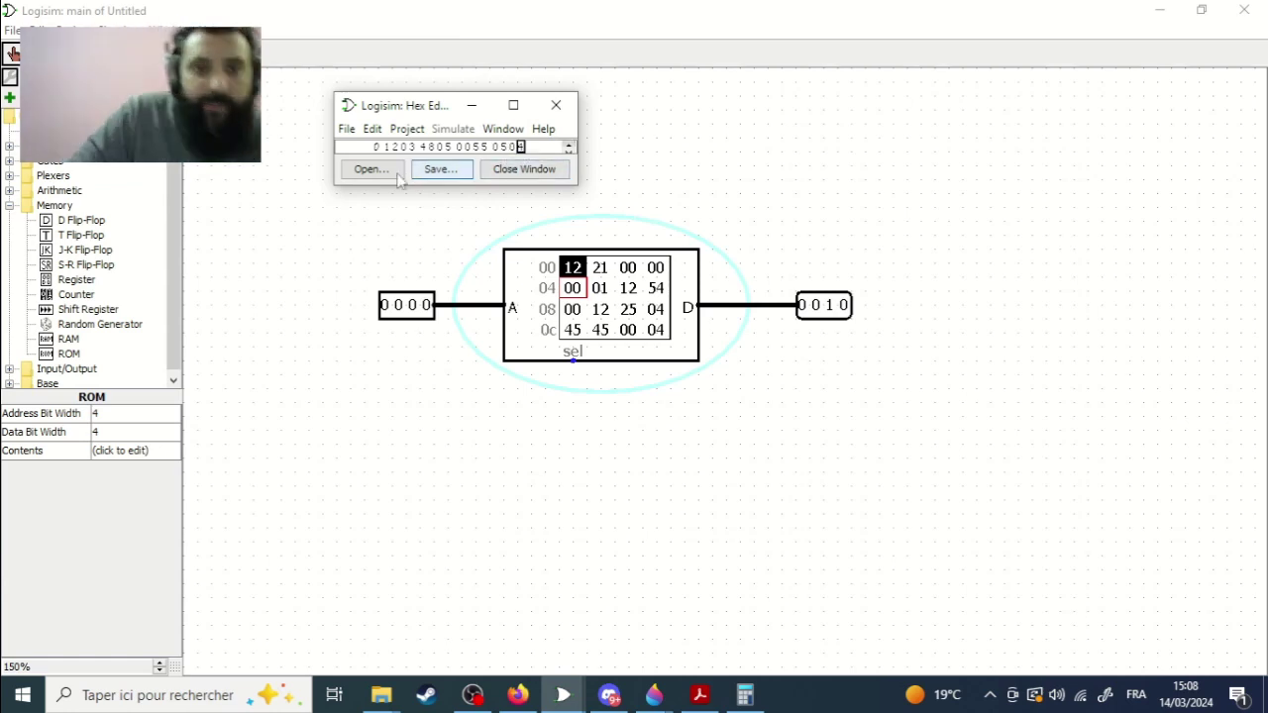
click(451, 171)
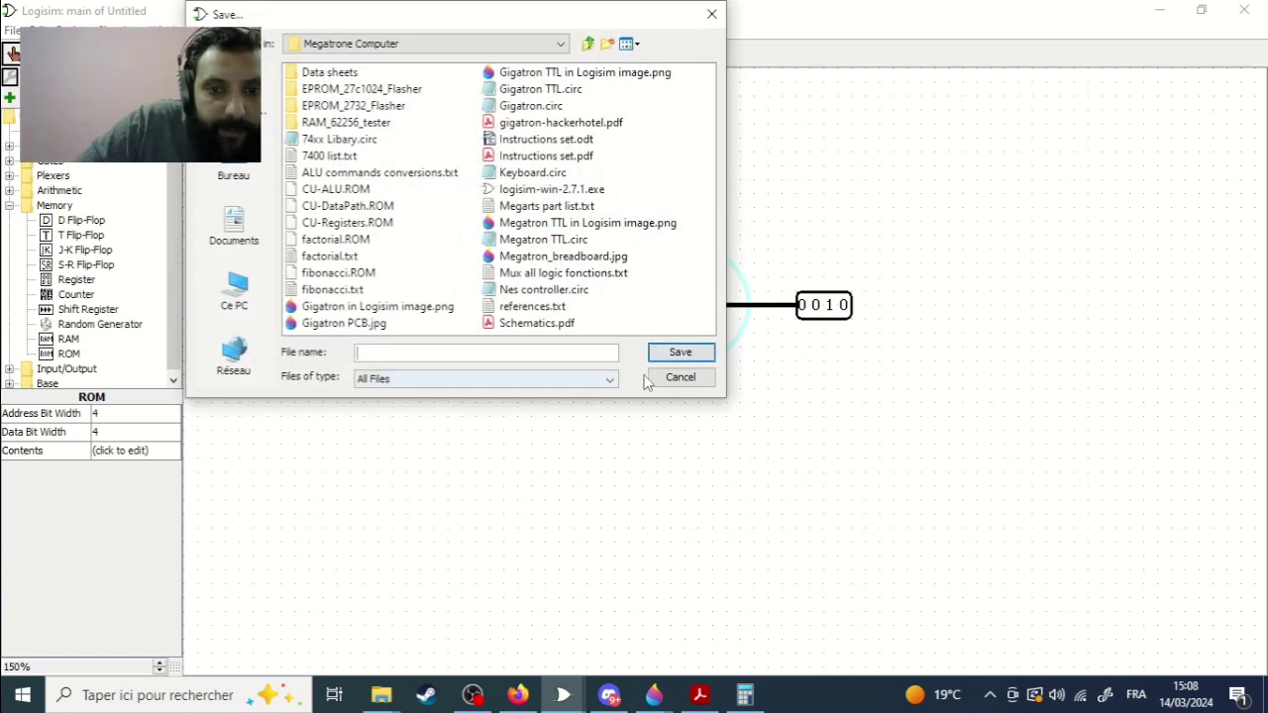
click(674, 374)
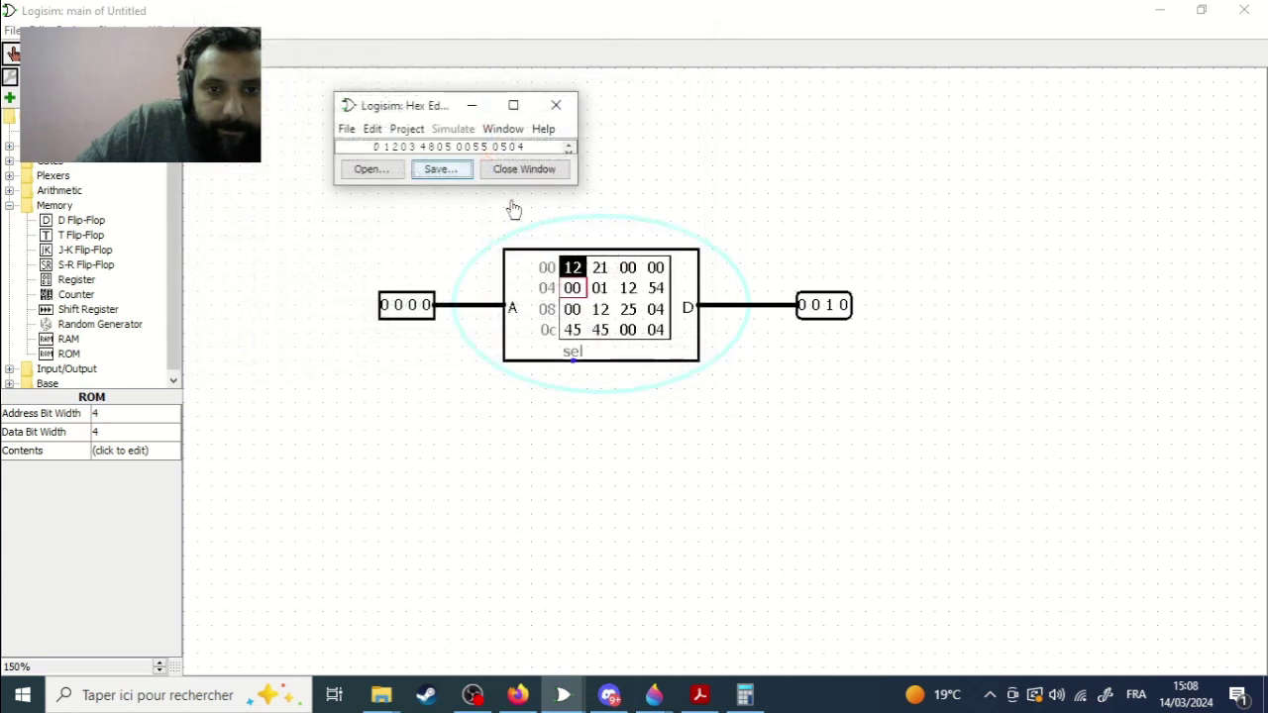
click(347, 129)
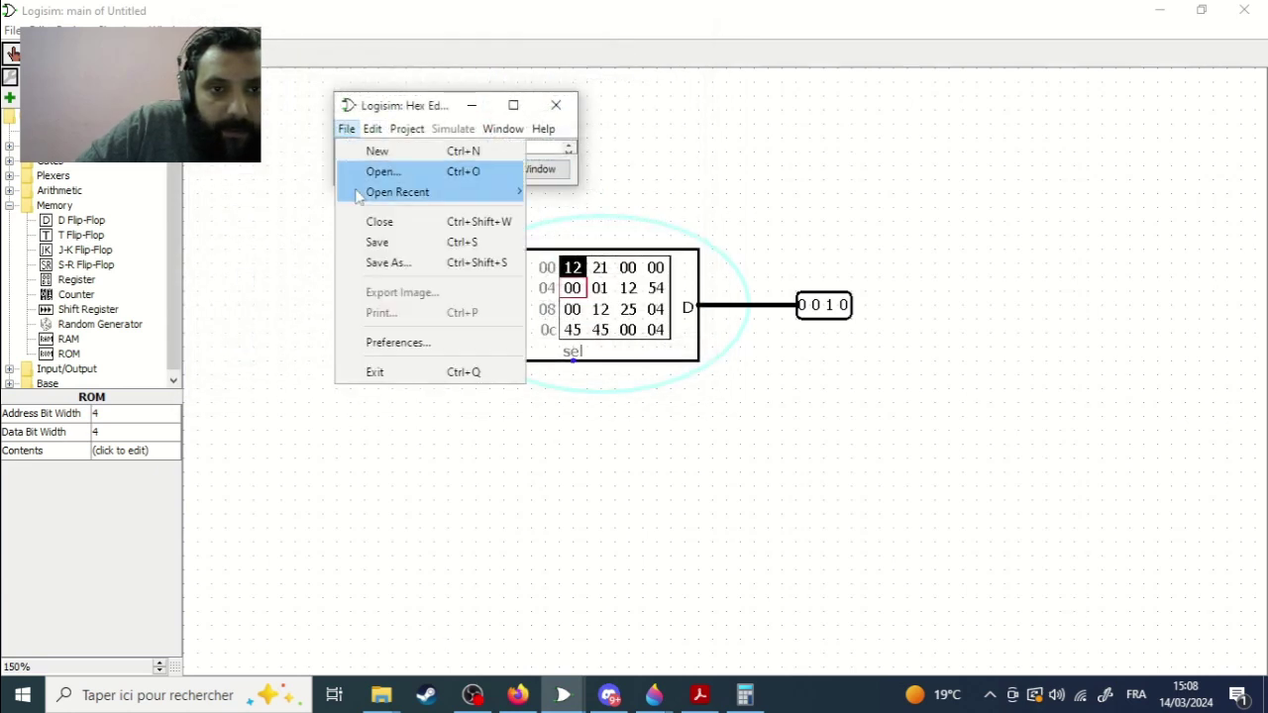
click(389, 242)
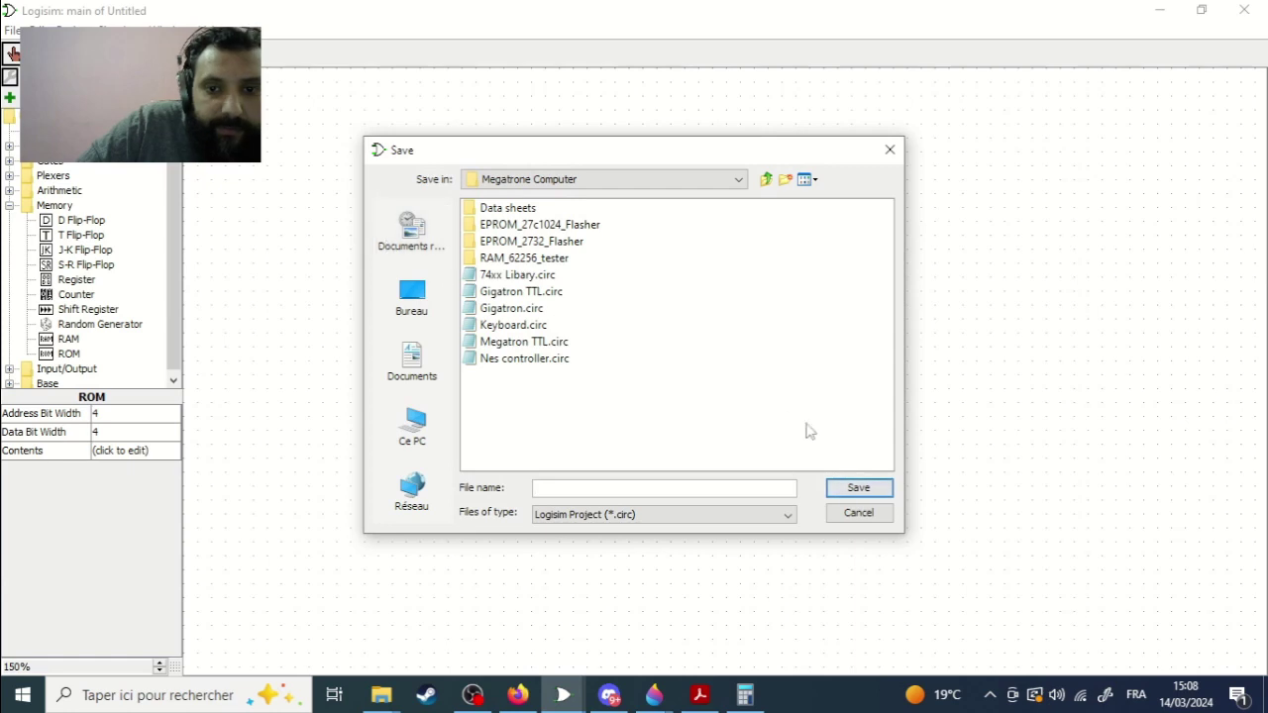
click(858, 513)
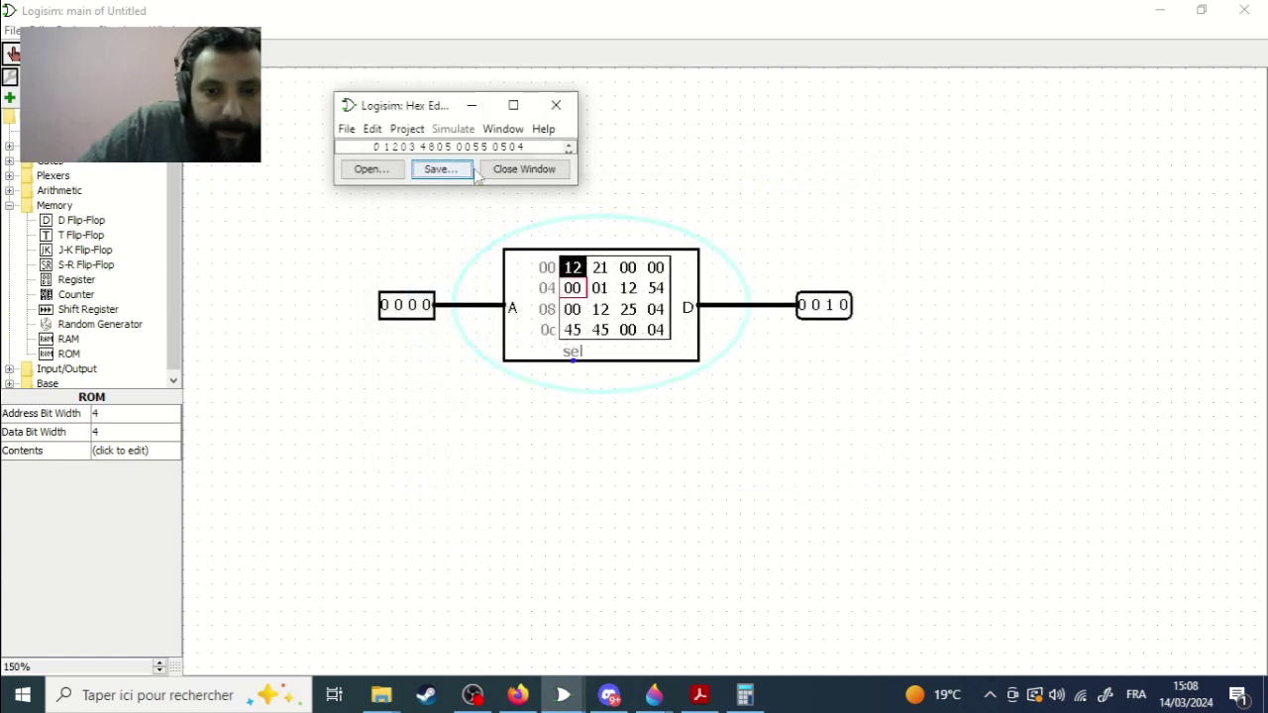
Step: Close the untitled project, discarding its unsaved changes, and create a new empty project
click(347, 129)
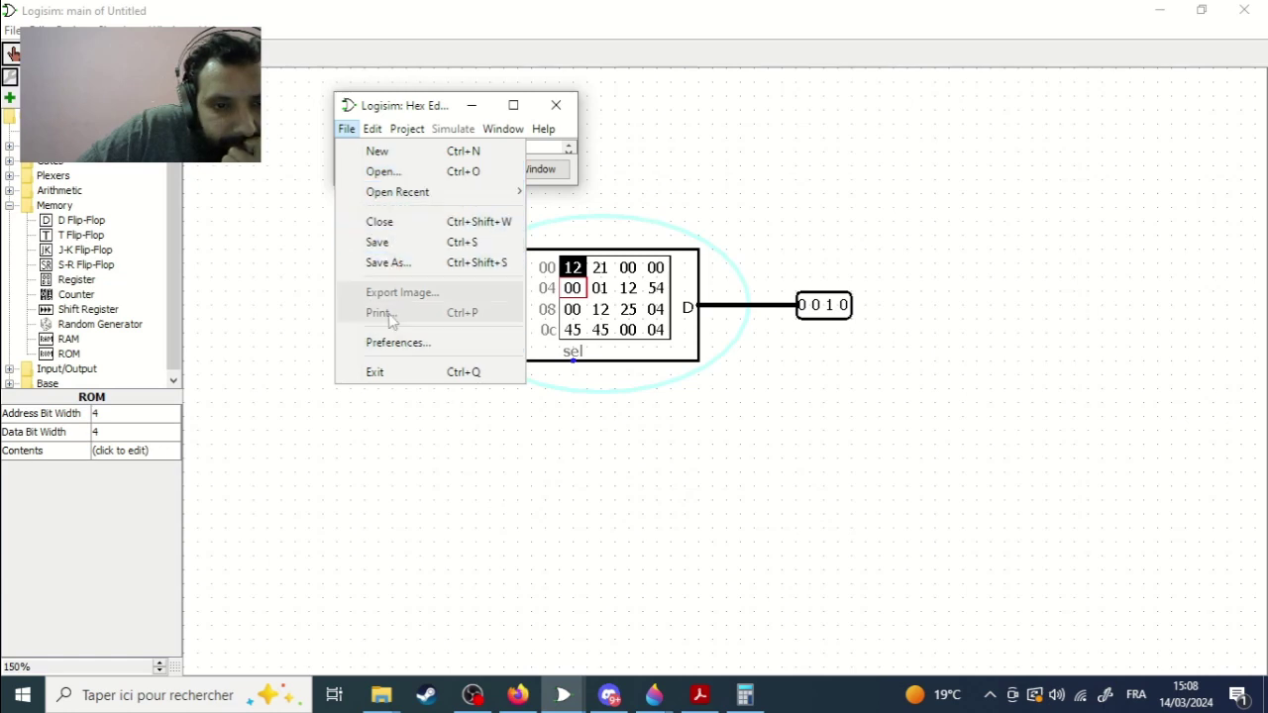
click(386, 222)
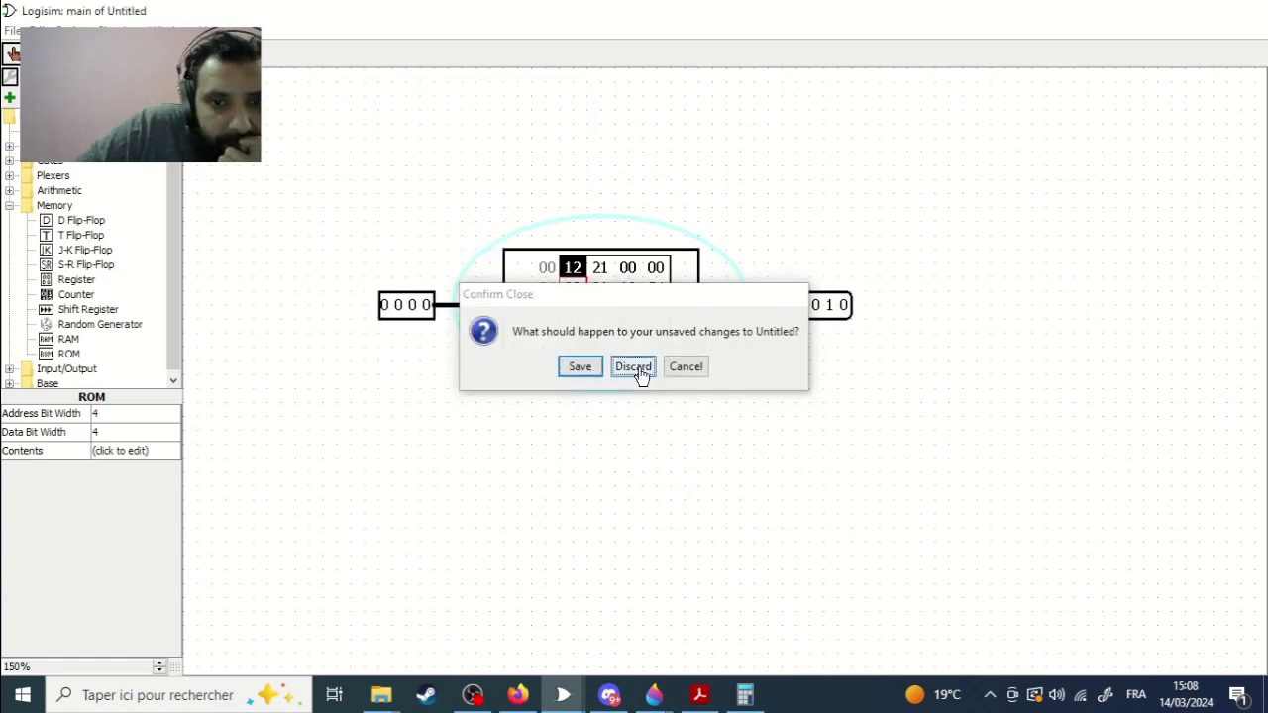
click(634, 367)
click(12, 31)
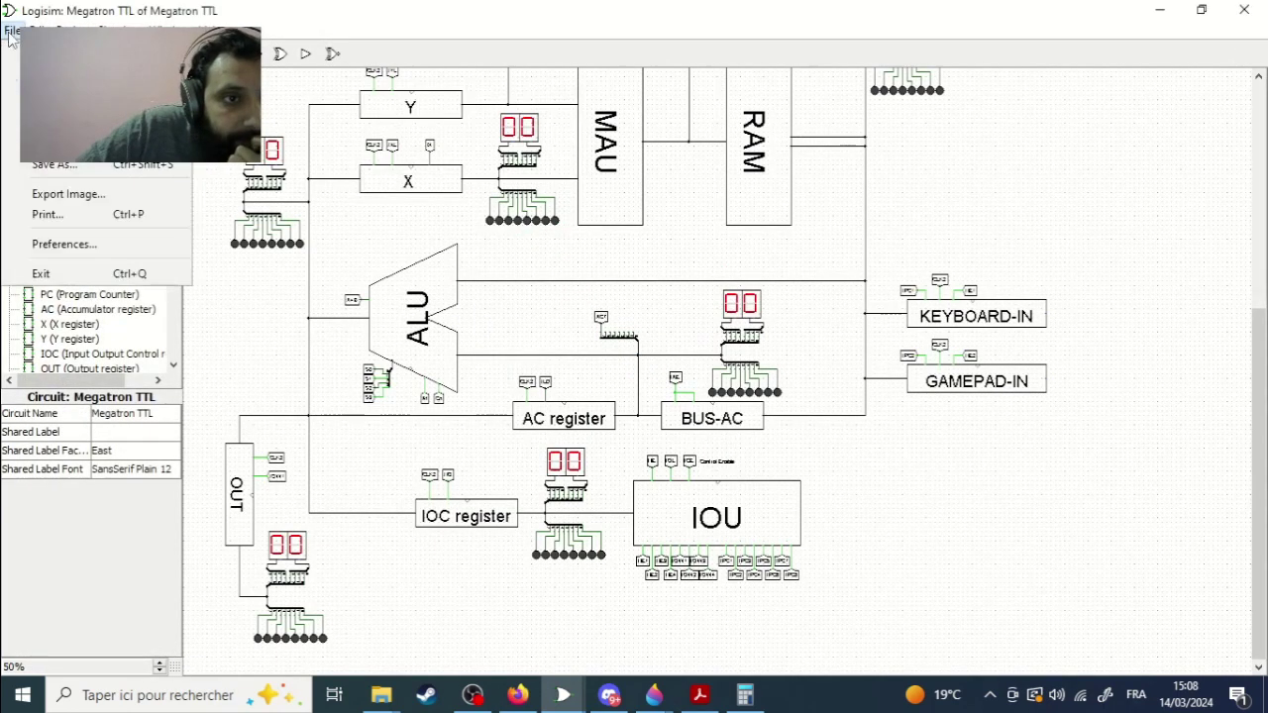
click(11, 50)
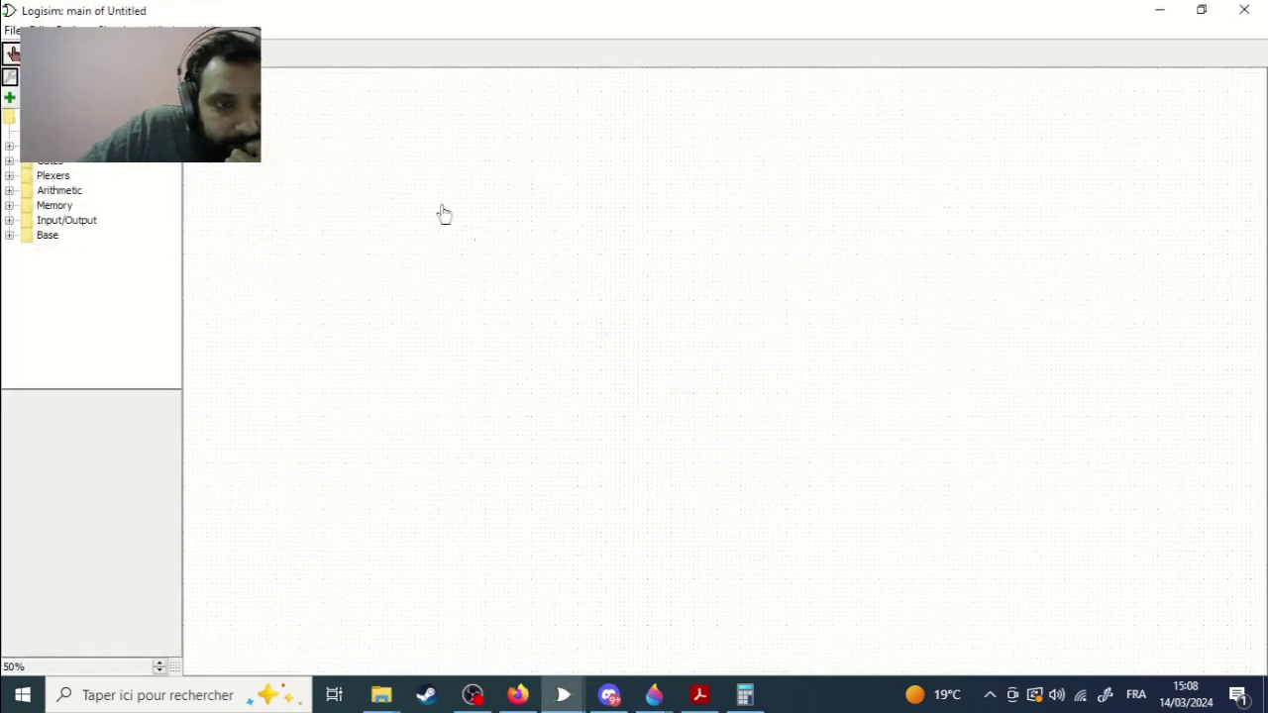
Step: Place a ROM in the new circuit, set the zoom to 150%, and bring the ROM to the lower middle of the canvas
click(11, 207)
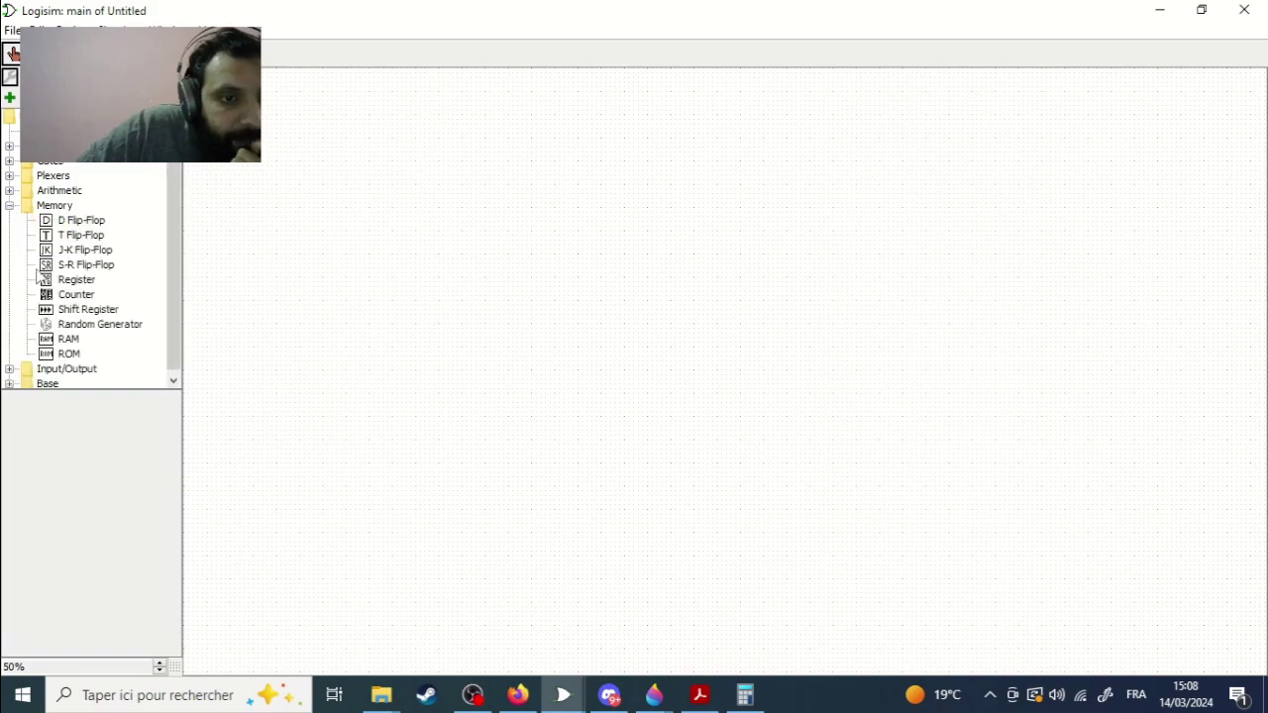
click(68, 353)
click(611, 319)
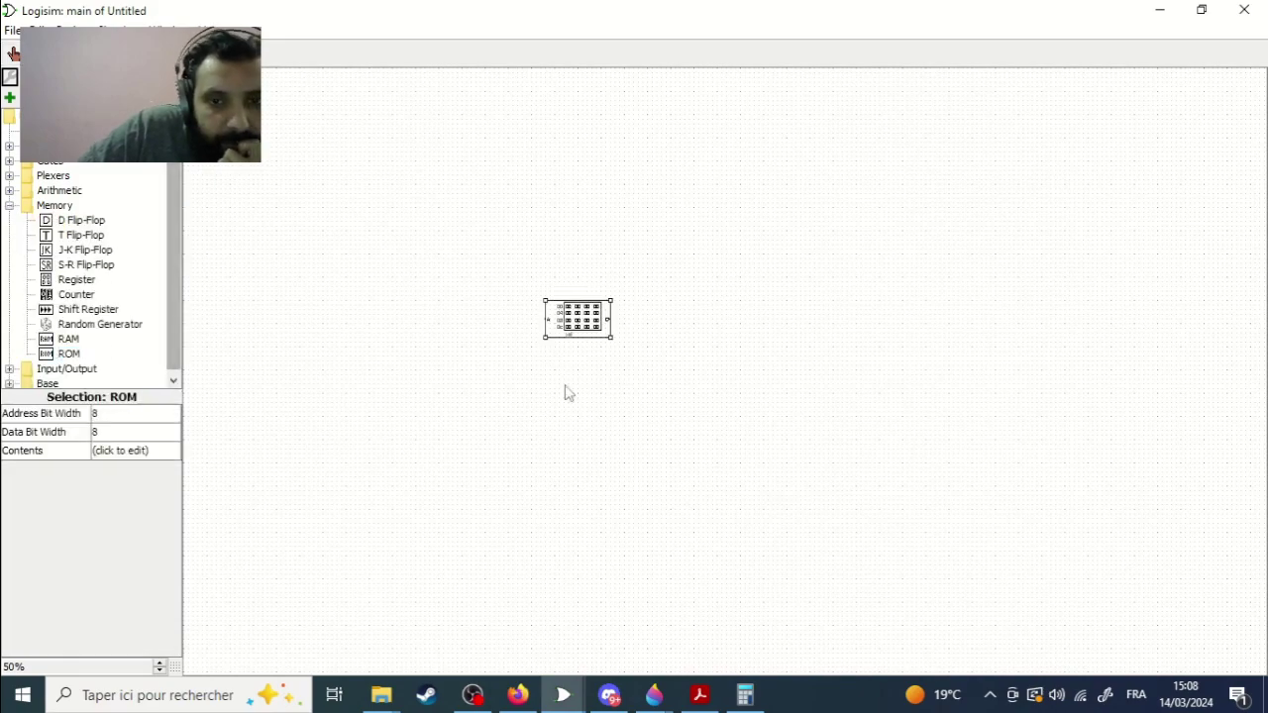
click(159, 662)
click(159, 662)
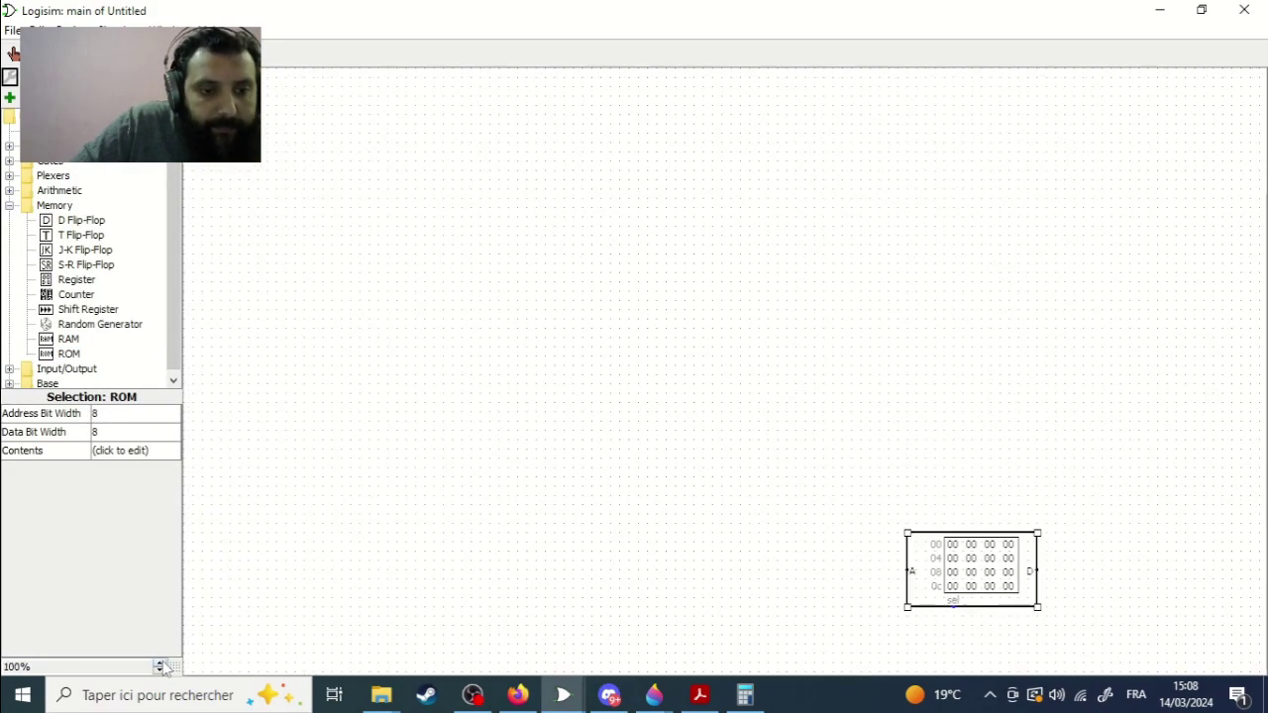
click(158, 662)
click(159, 662)
mouse_move(1238, 496)
mouse_down()
mouse_move(541, 314)
mouse_move(609, 512)
mouse_move(604, 382)
mouse_move(604, 498)
mouse_up()
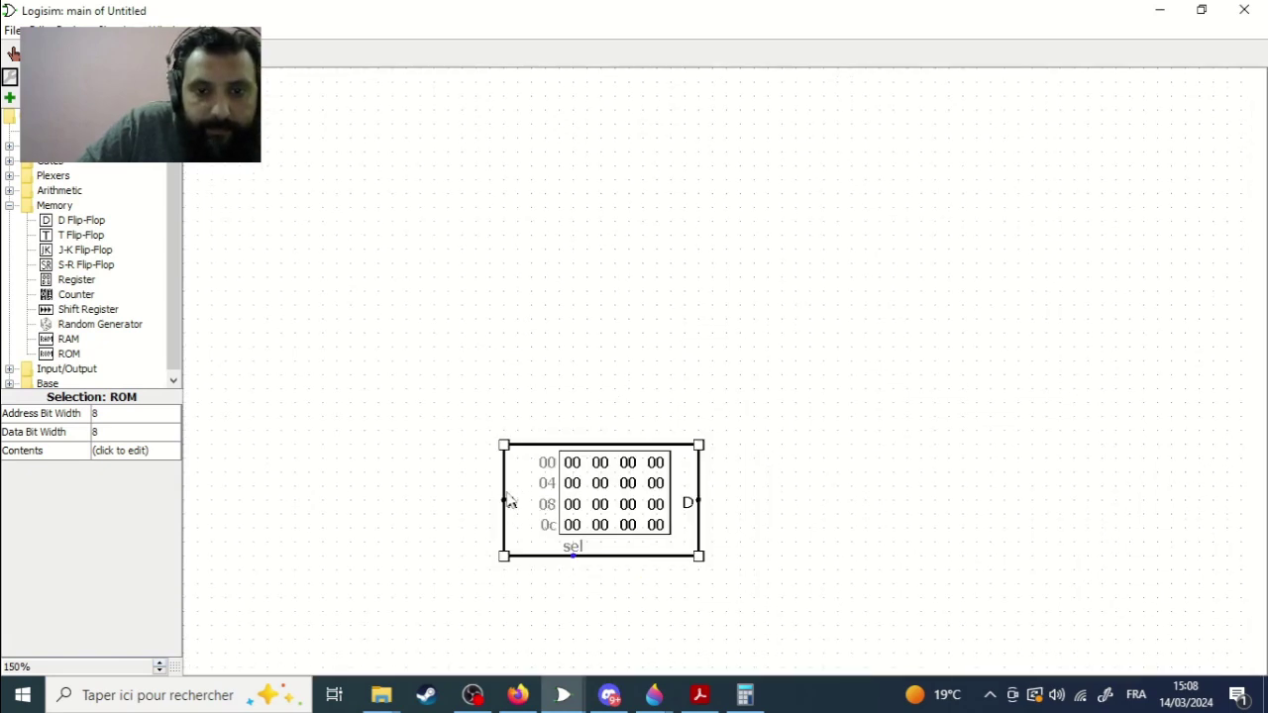
Step: Draw a short wire out from the ROM's address input and place an input pin near it
drag(502, 502, 474, 502)
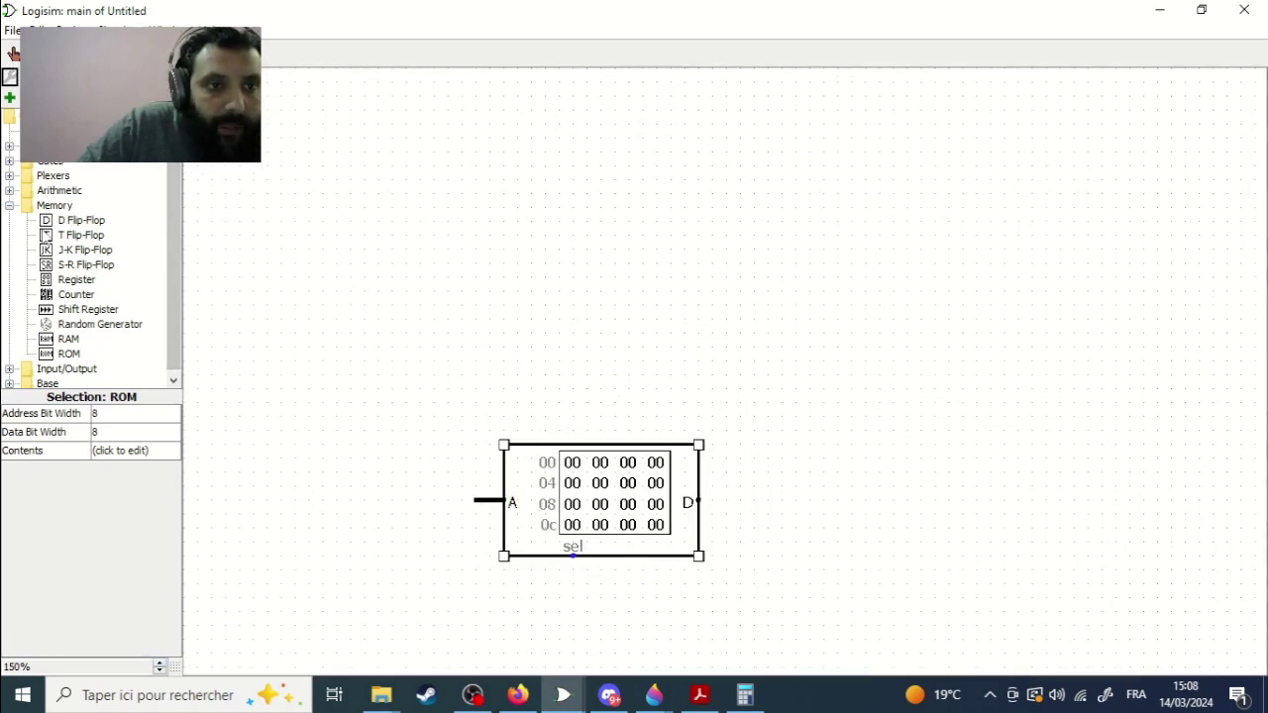
click(79, 52)
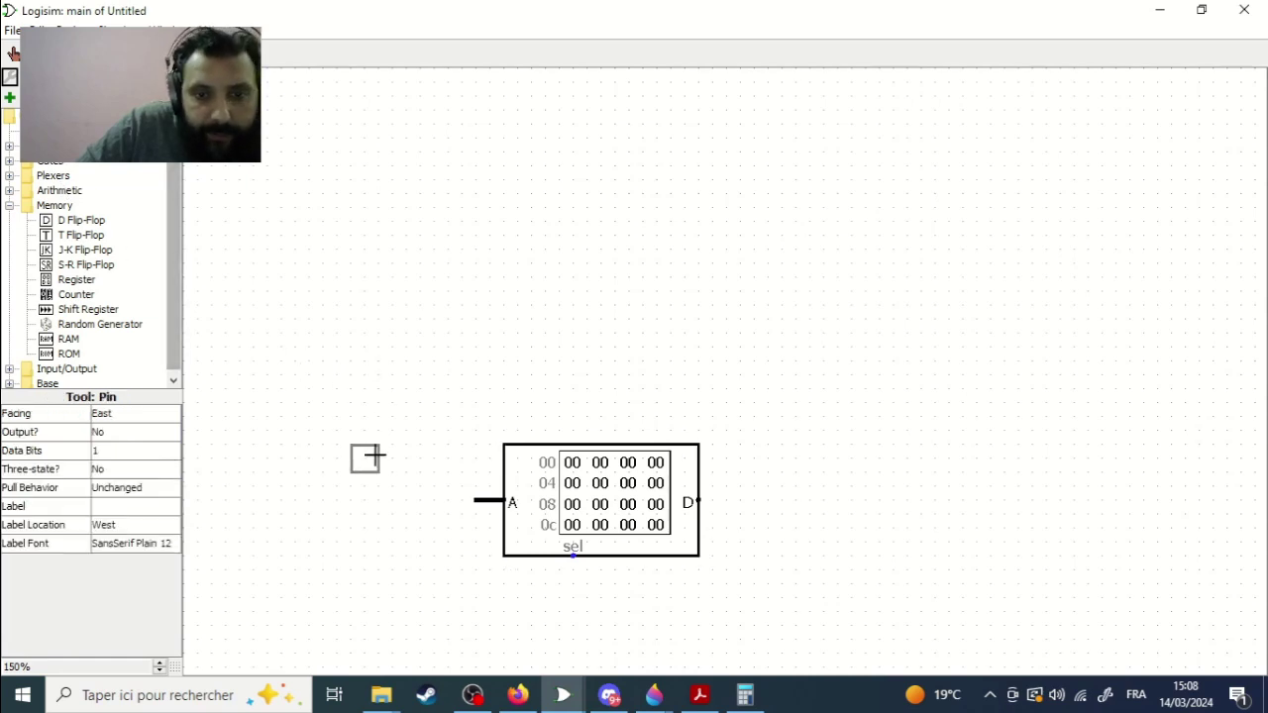
click(392, 514)
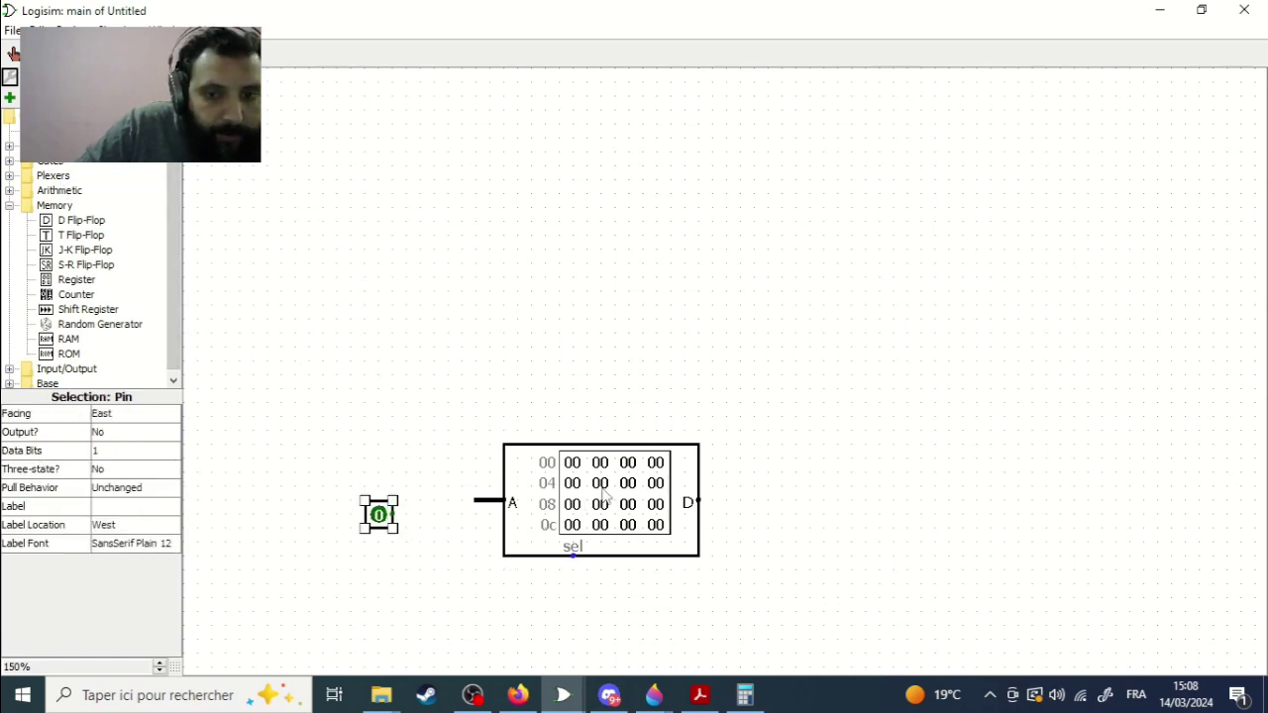
Step: Set both the data bit width and the address bit width of the ROM to 4
click(587, 501)
click(113, 432)
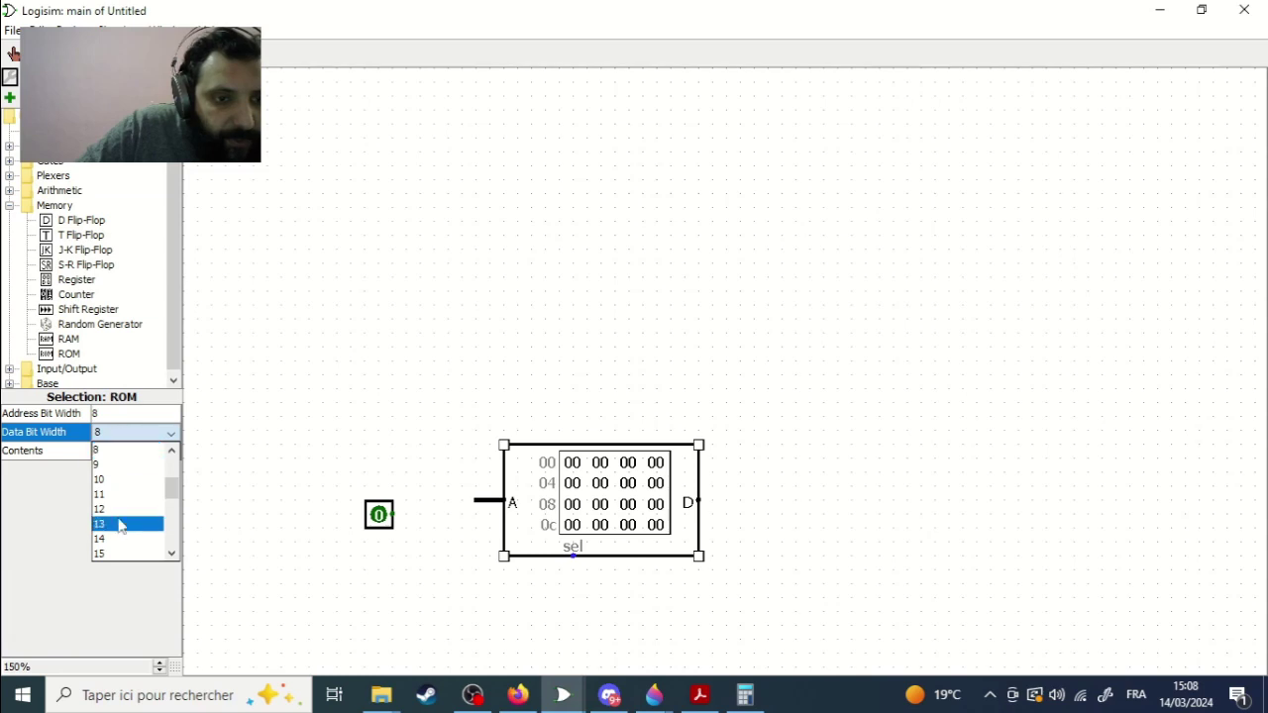
click(143, 498)
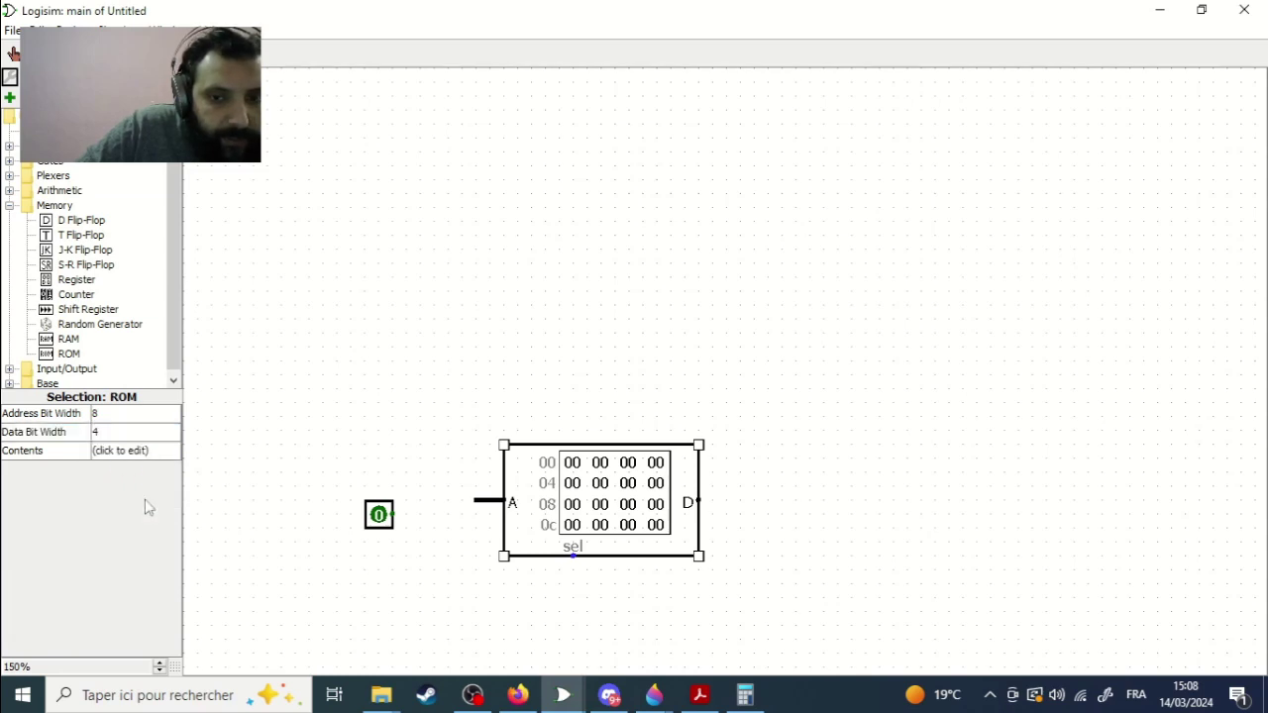
click(116, 416)
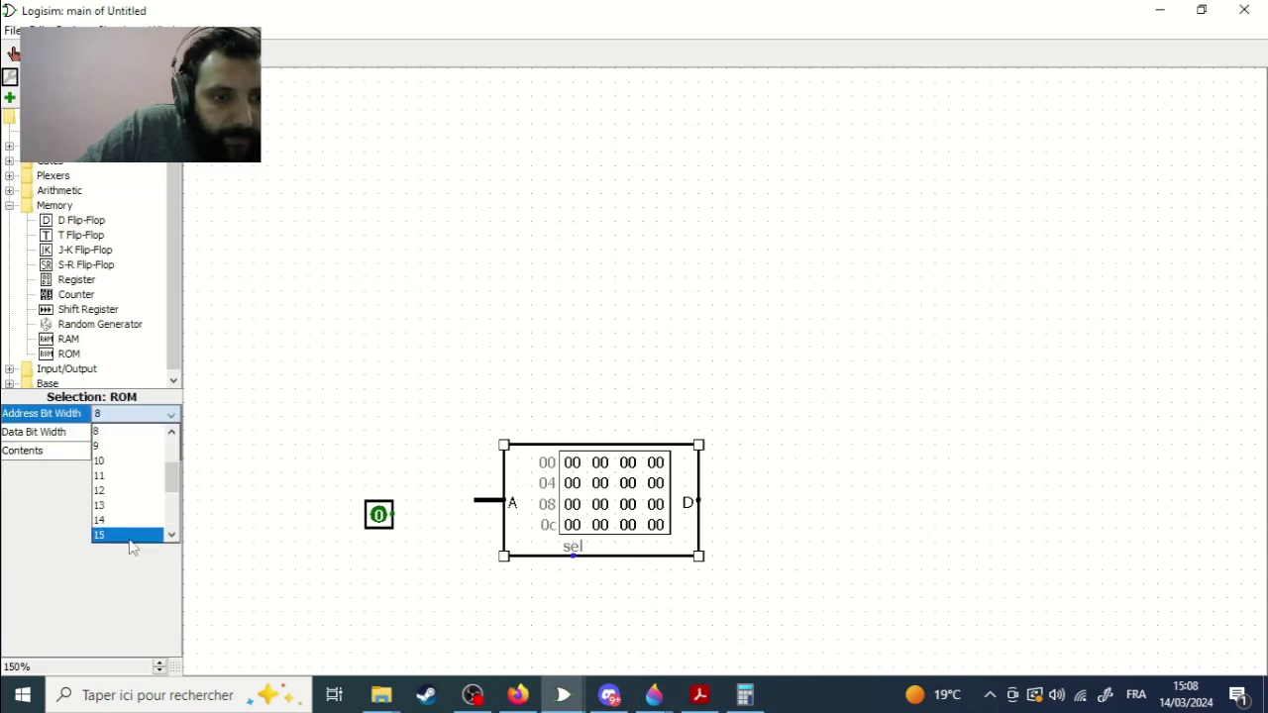
click(129, 436)
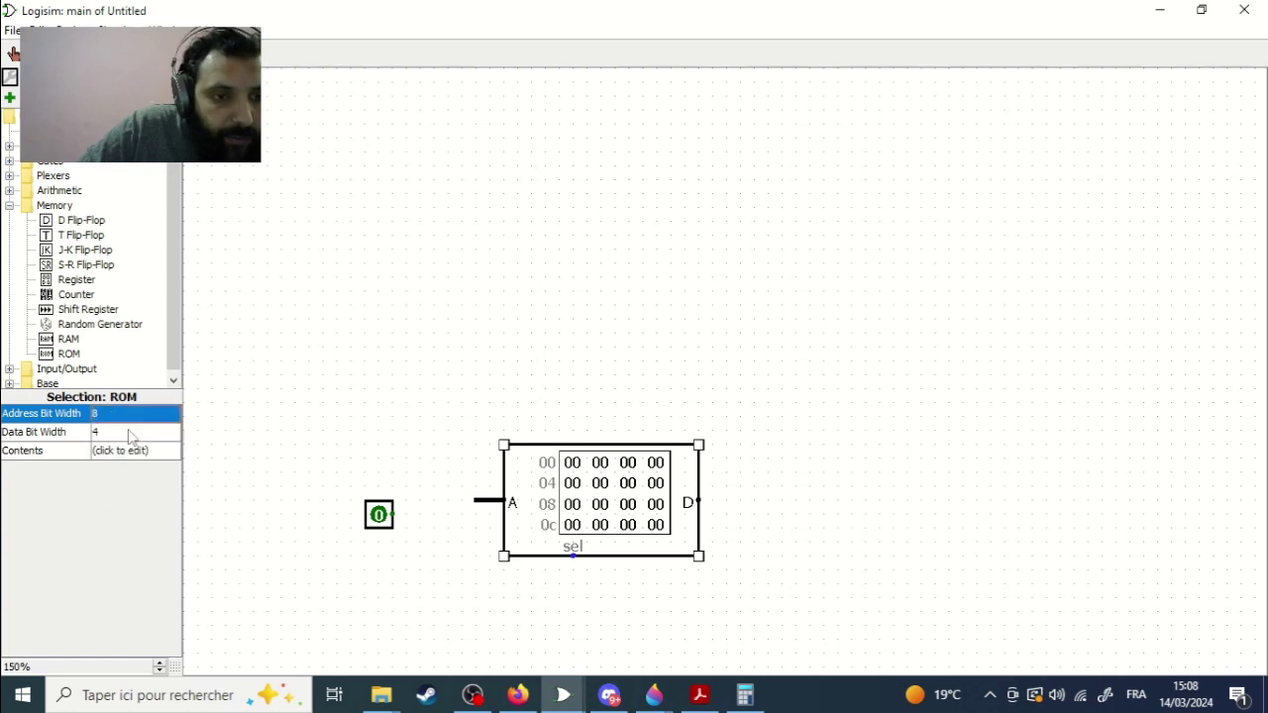
click(147, 414)
scroll(142, 466, up, 2)
click(142, 452)
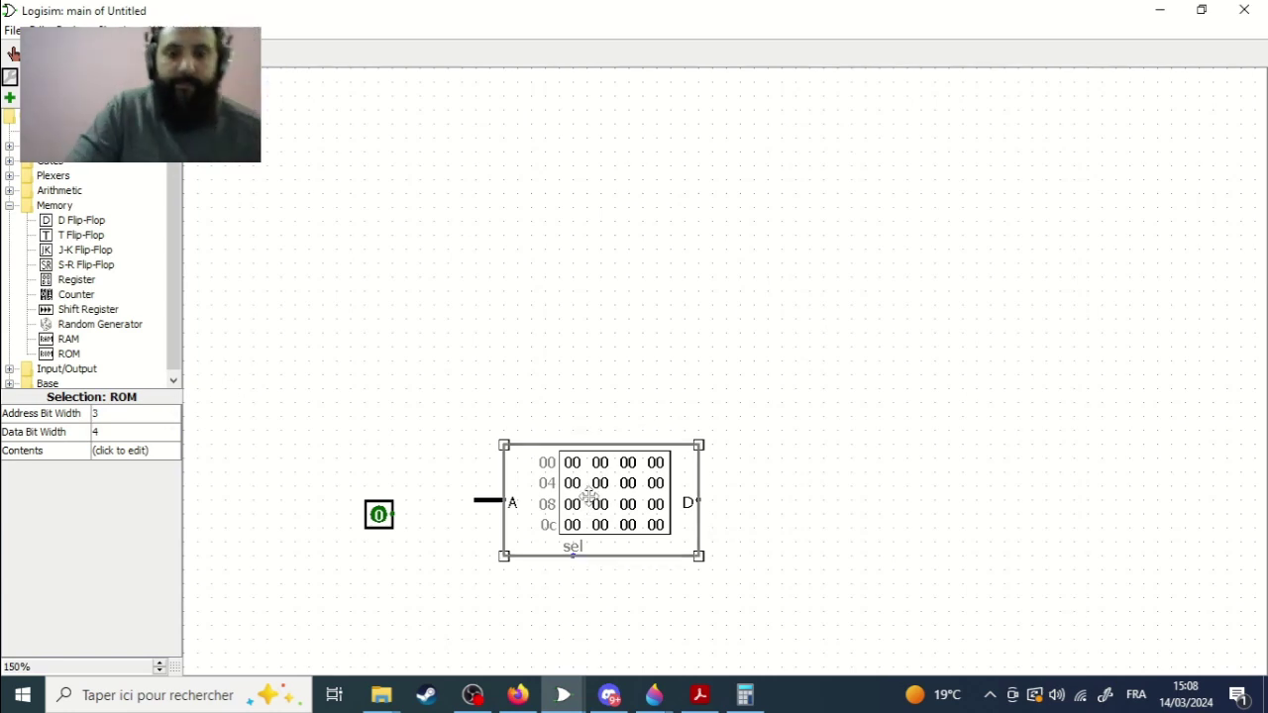
click(176, 416)
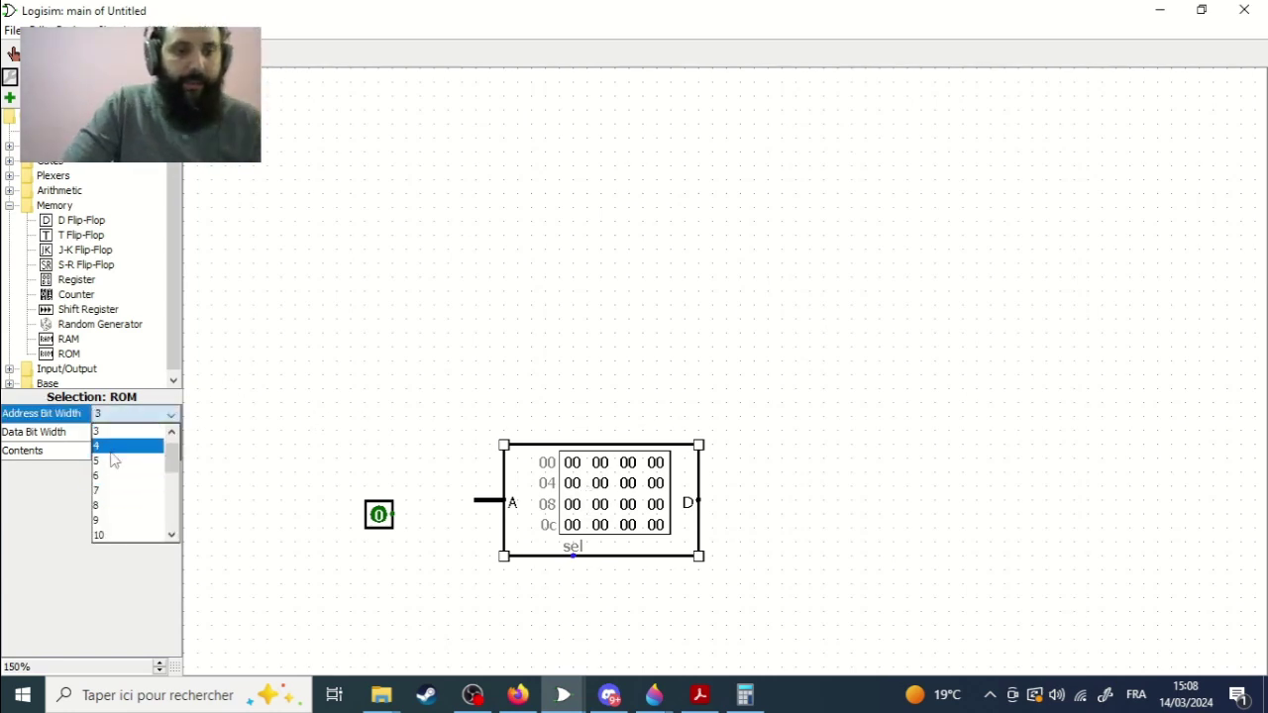
click(114, 441)
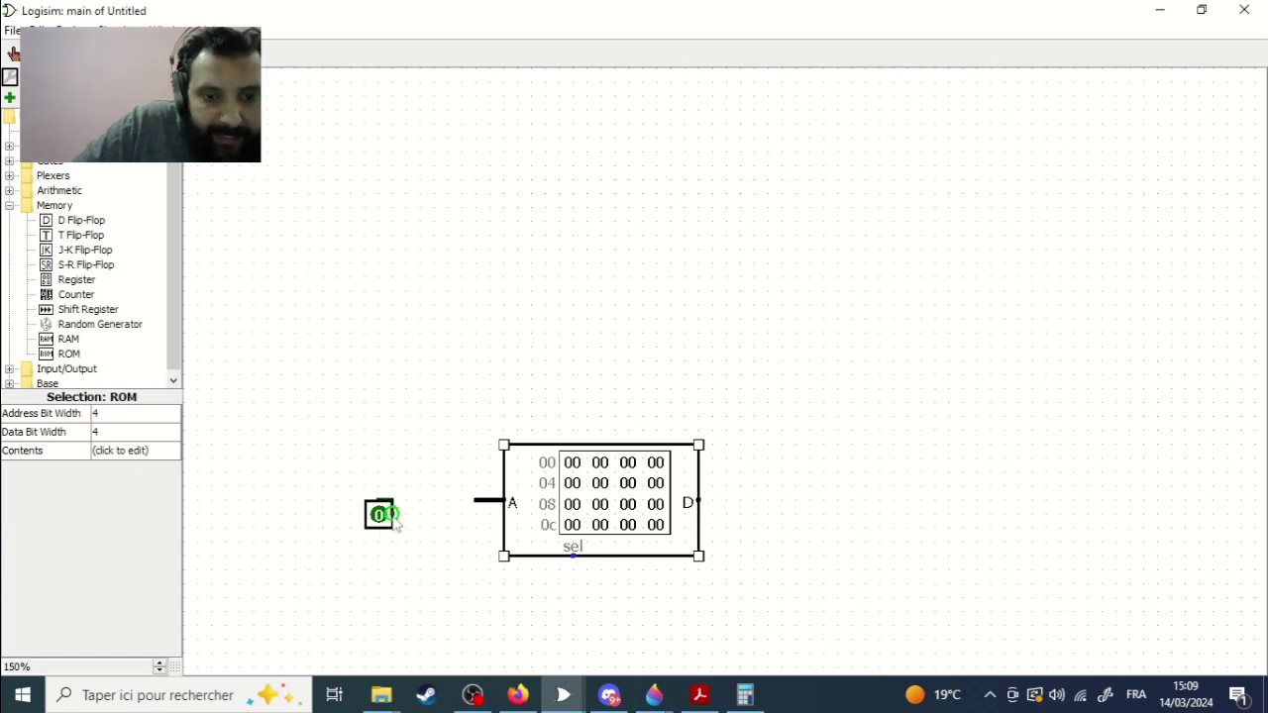
Step: Delete the 1-bit input pin with its stray wire and place a new input pin with 4 data bits
drag(387, 525, 390, 507)
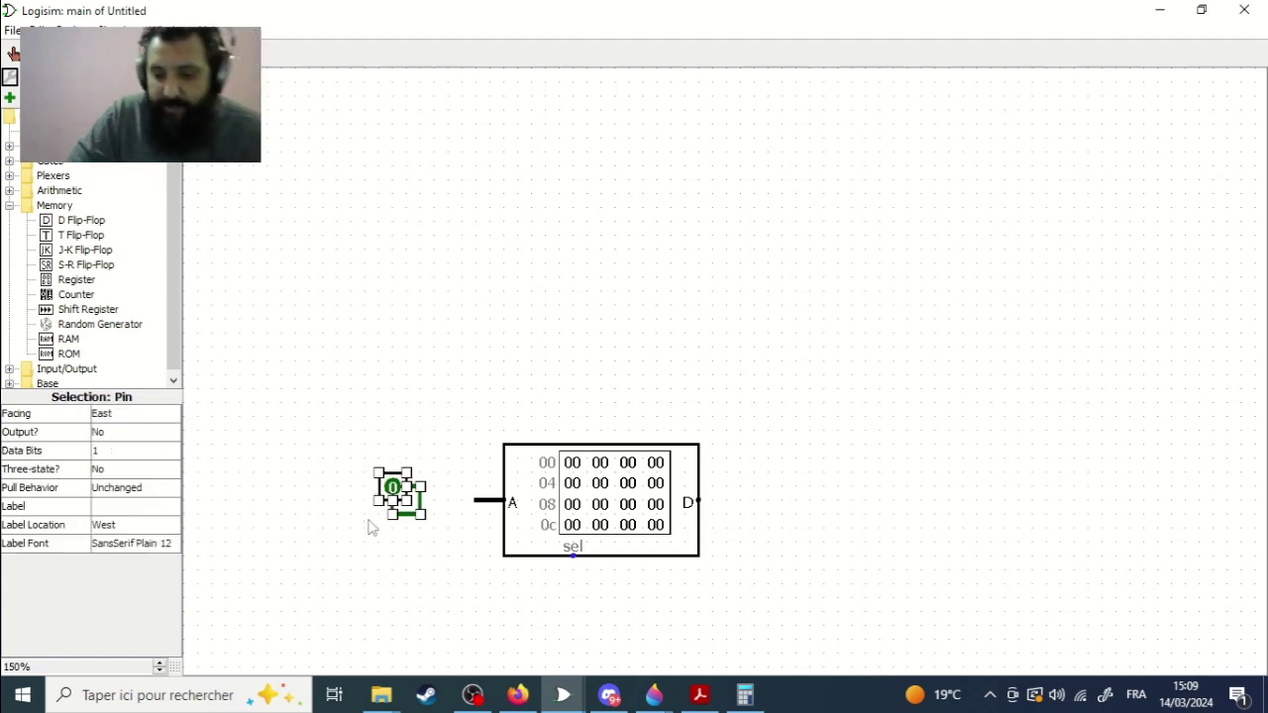
key(Delete)
click(79, 52)
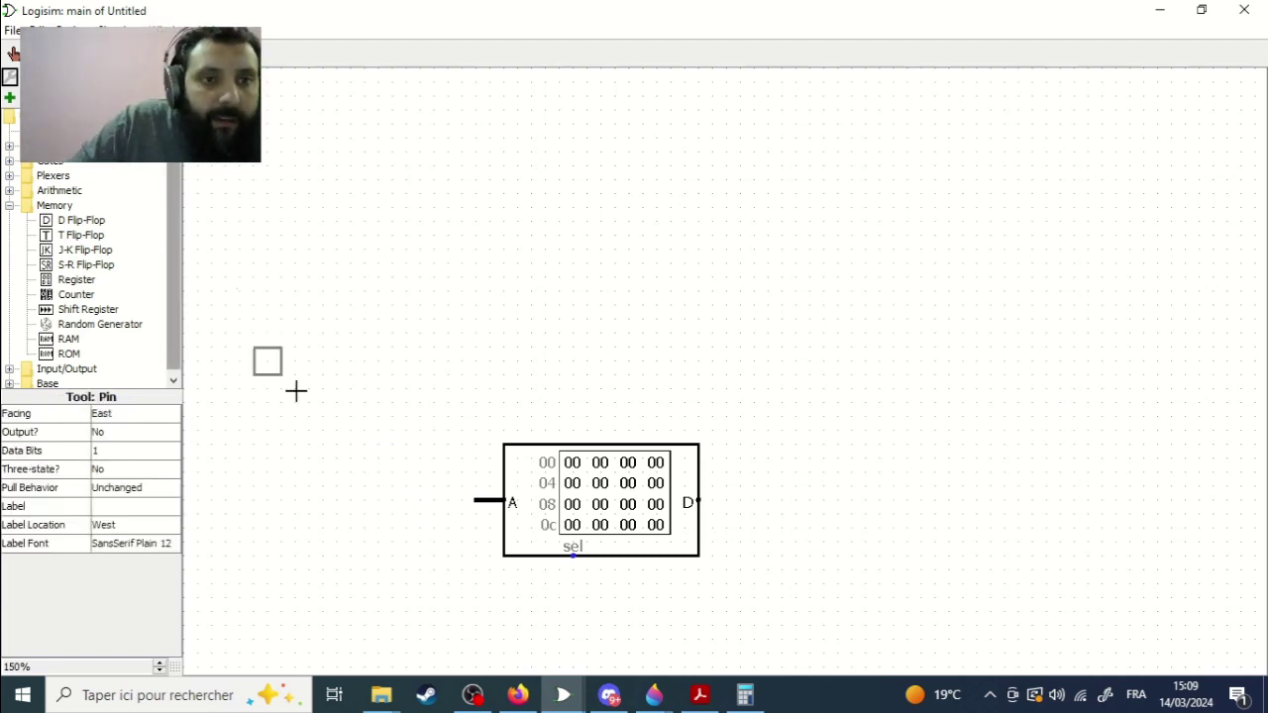
click(386, 509)
click(117, 456)
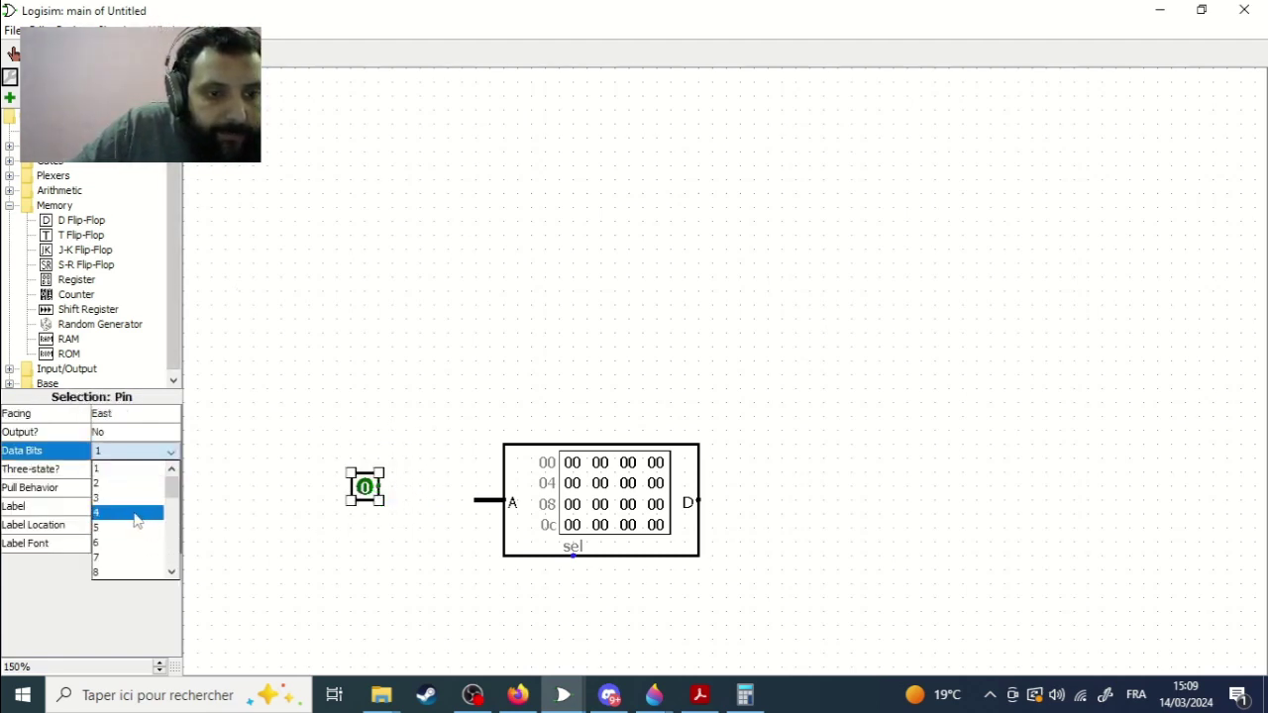
click(132, 514)
Step: Wire the 4-bit input pin to the ROM's address input and poke the address to 0100
mouse_move(418, 495)
mouse_down()
mouse_move(449, 520)
mouse_move(467, 510)
mouse_up()
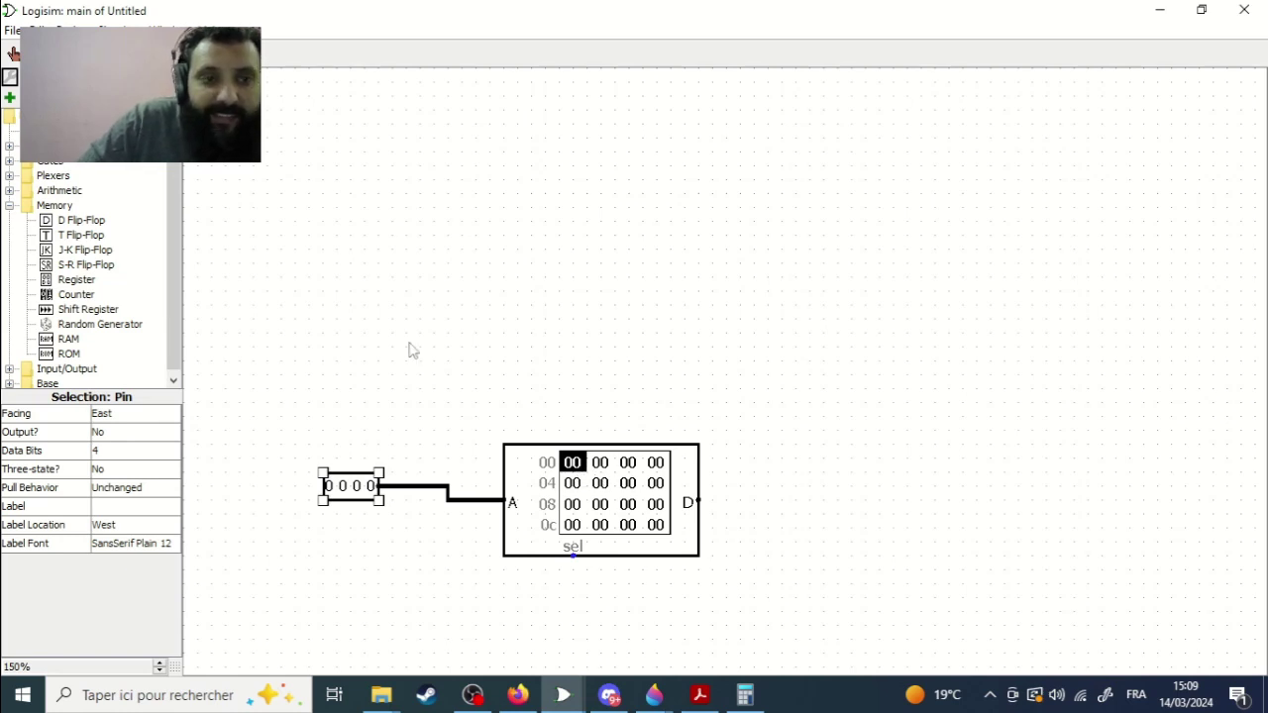
key(ctrl+1)
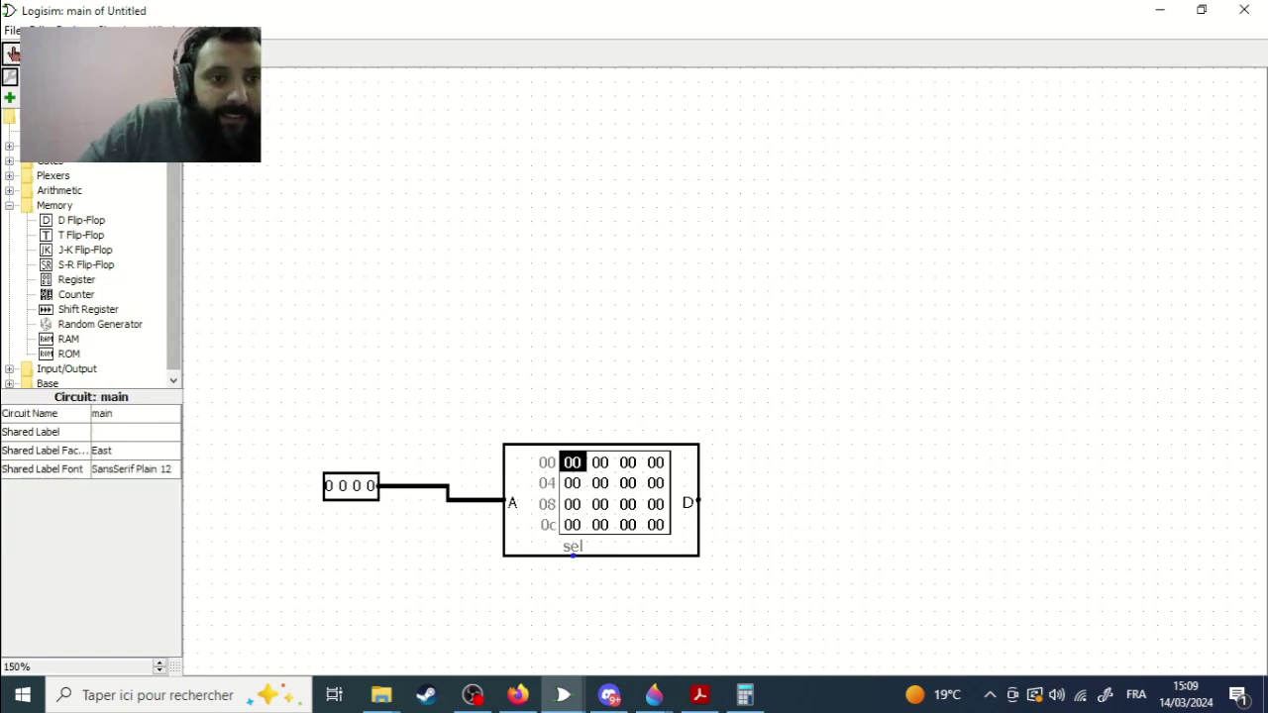
click(343, 489)
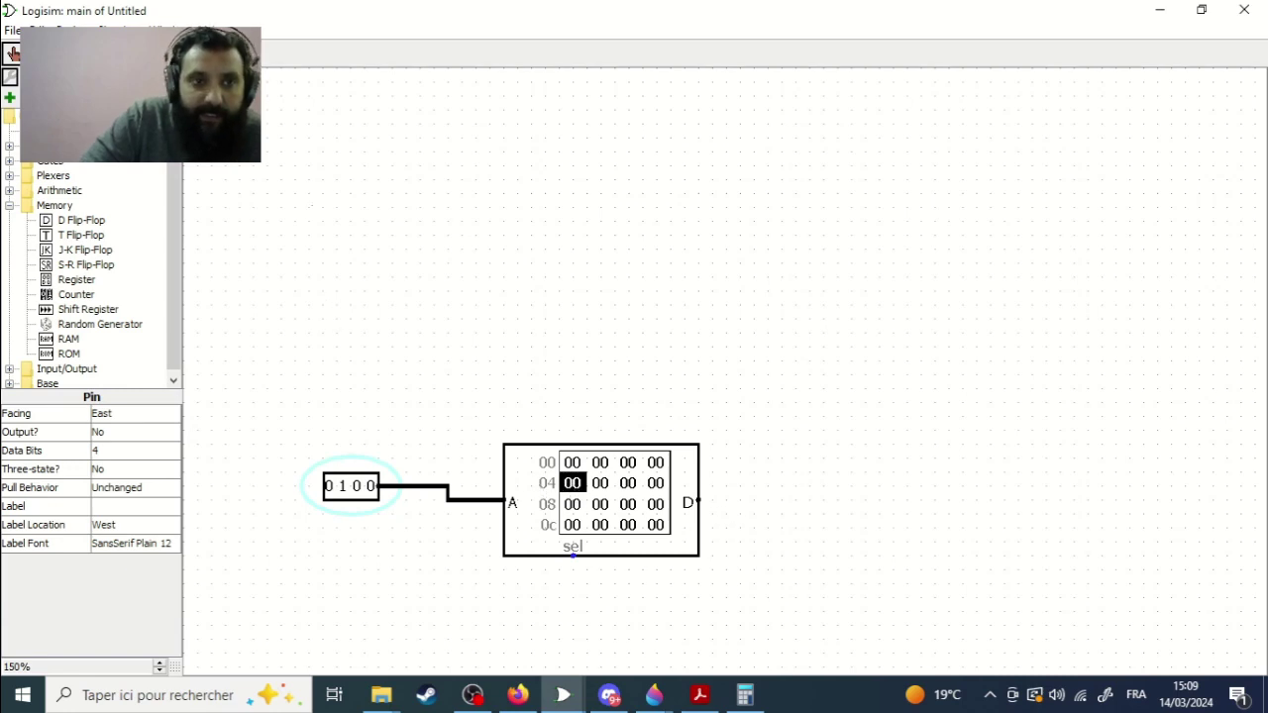
Step: Draw a wire out of the ROM's data output and attach an output pin with 4 data bits
click(360, 286)
drag(700, 503, 741, 501)
click(109, 51)
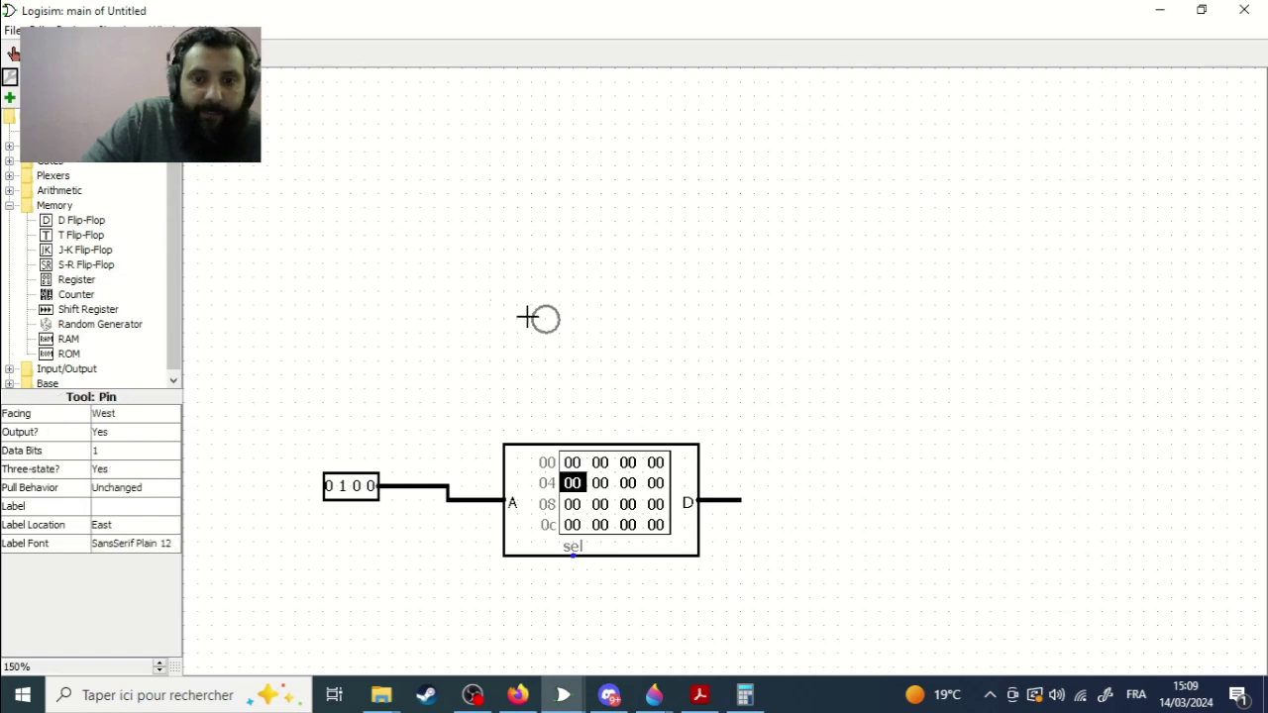
click(755, 503)
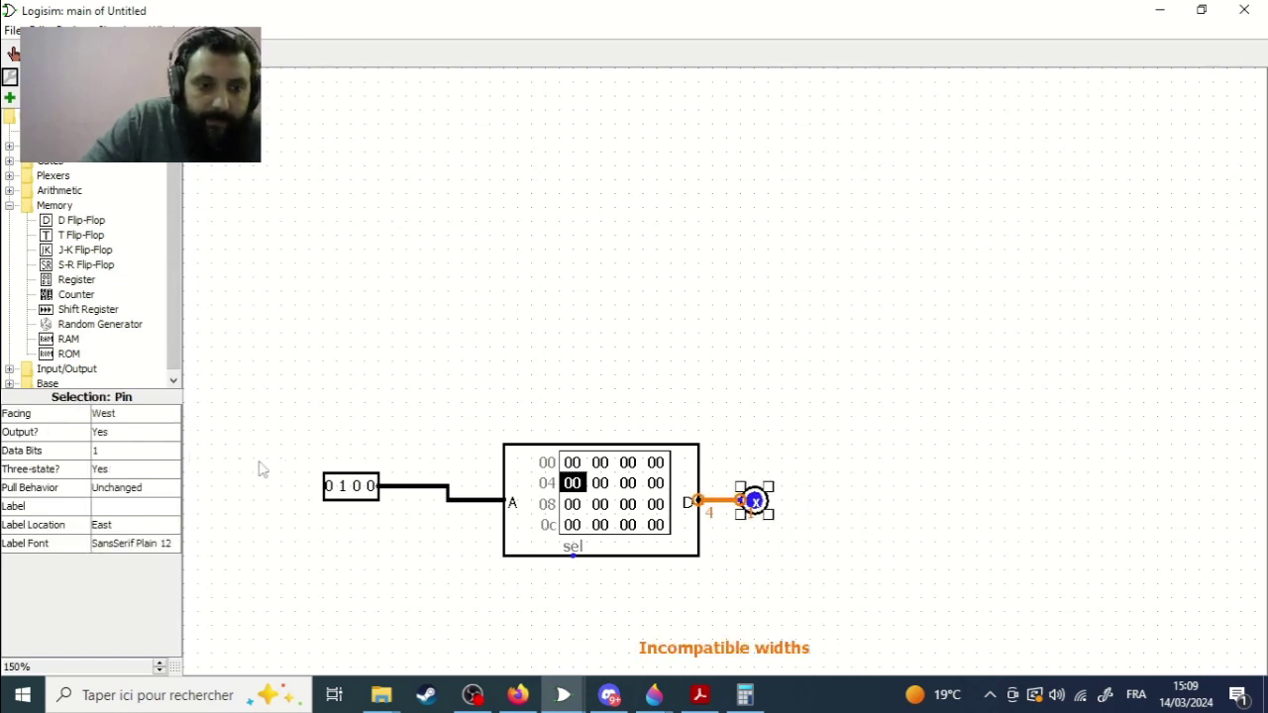
click(116, 453)
click(112, 514)
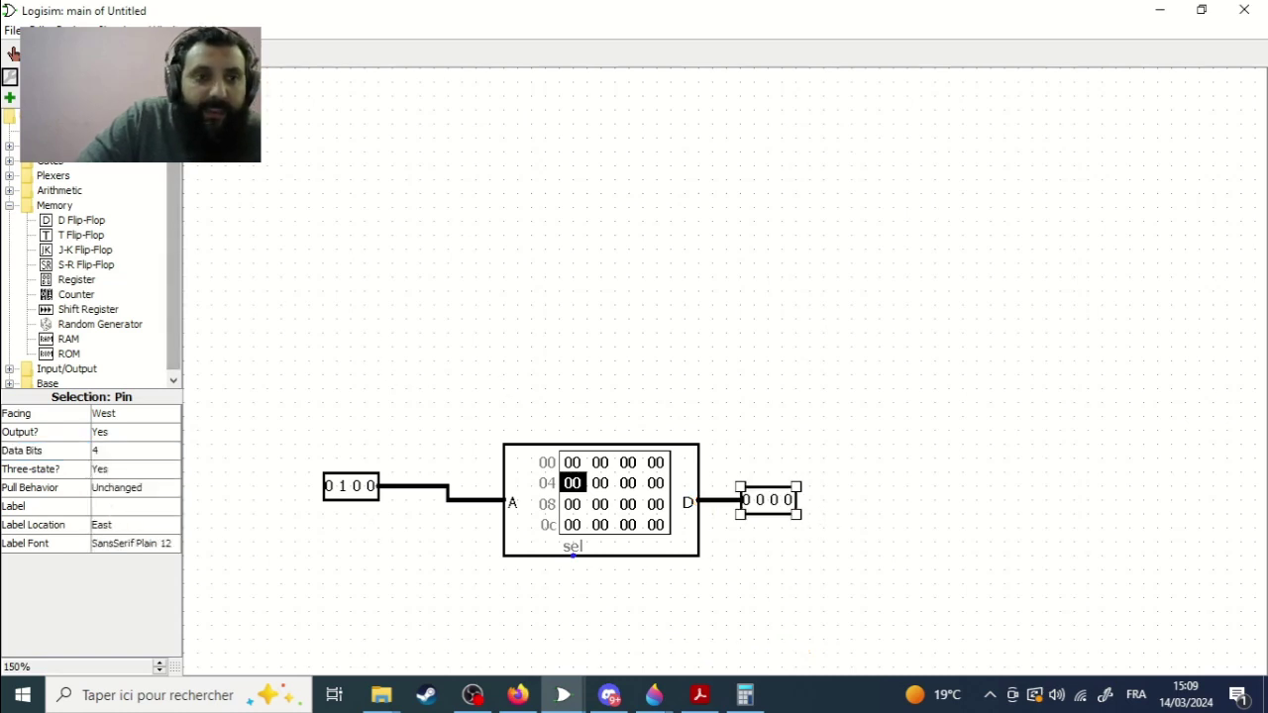
Step: Poke the value 2 into the ROM cell at address 04
key(ctrl+1)
click(573, 493)
text(2)
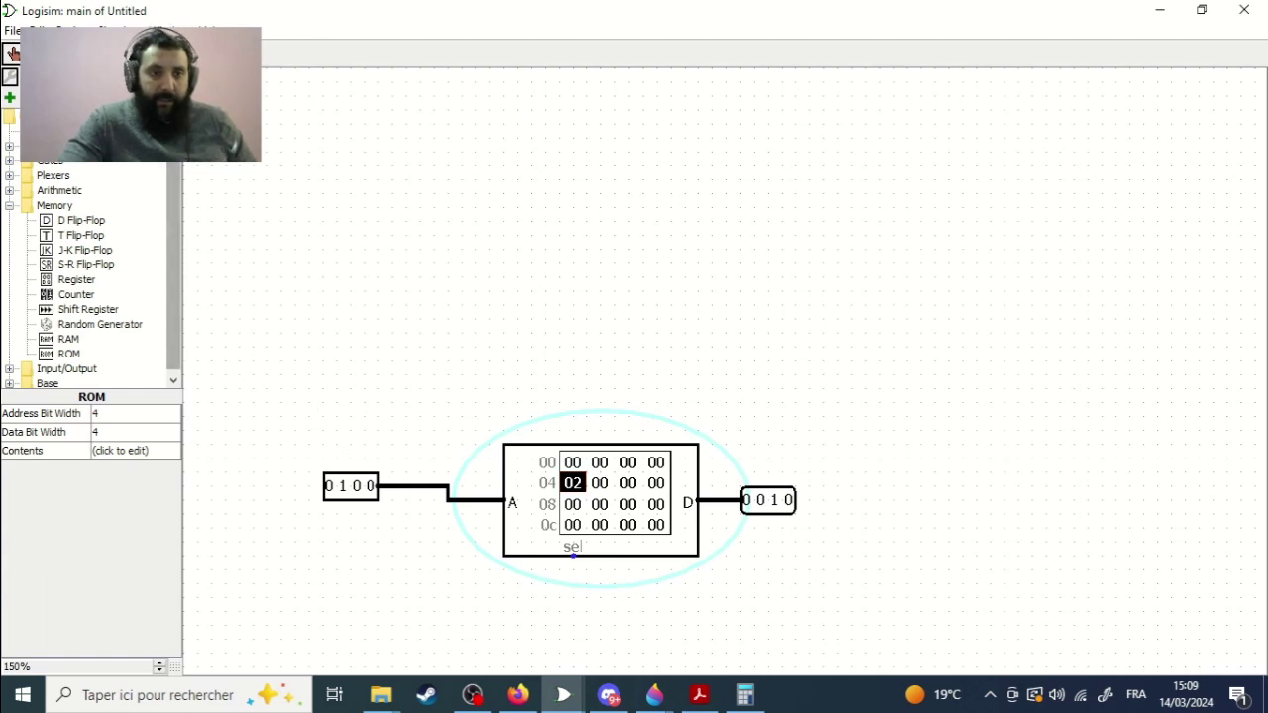
Step: Delete the 4-bit input pin from the ROM's address wire
click(335, 390)
drag(392, 440, 325, 506)
key(Delete)
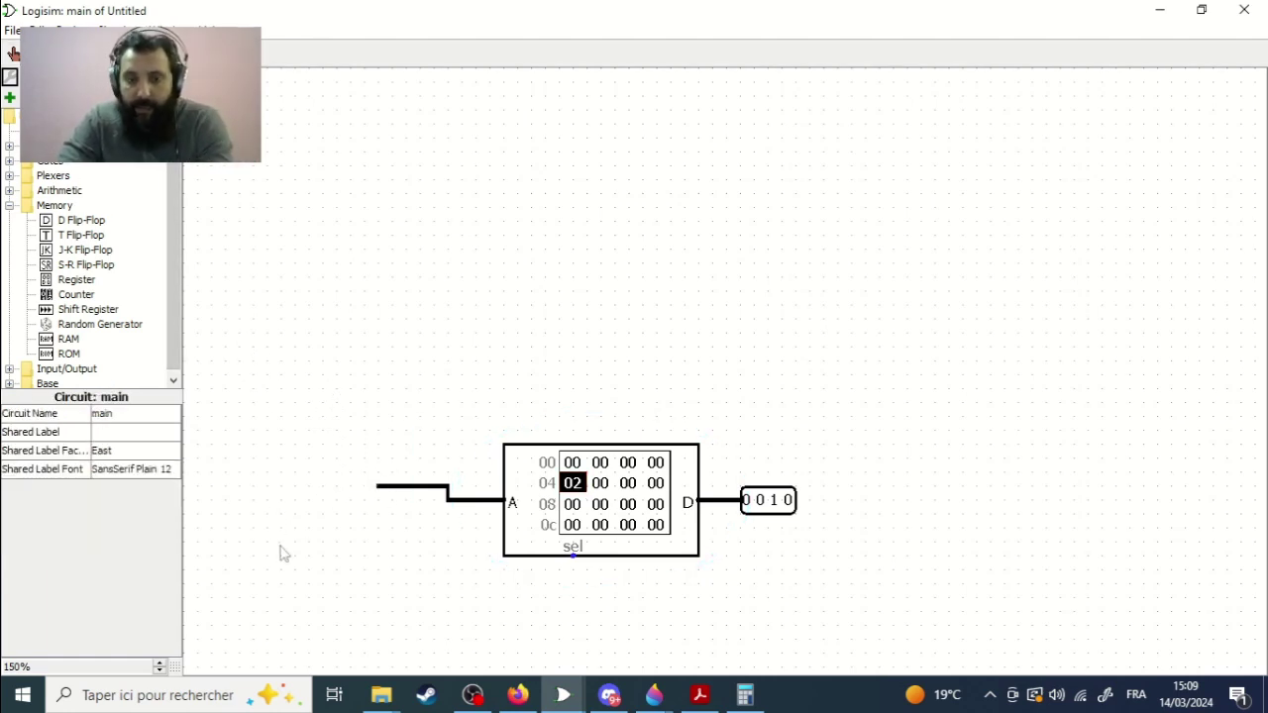
drag(216, 405, 379, 619)
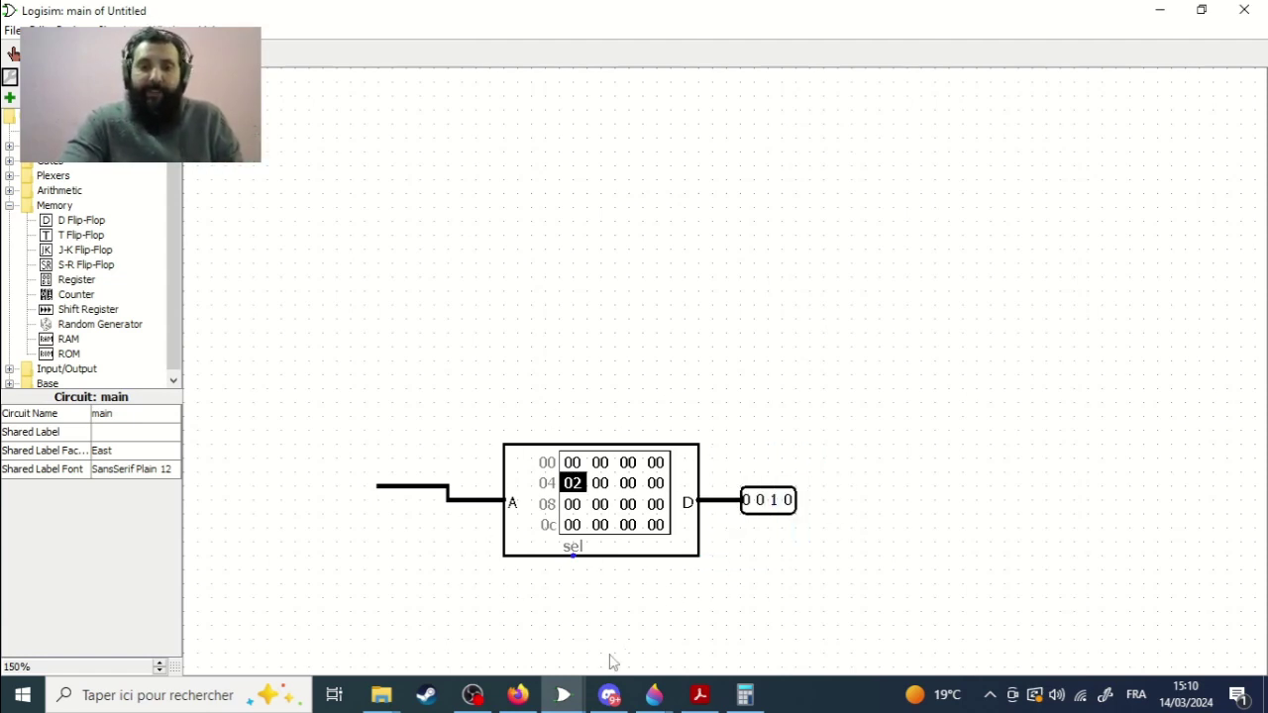
Step: Check the Discord chat, switch to the ROM/RAM sketch in Paint 3D and draw a box around 64 in the ROM label
click(609, 694)
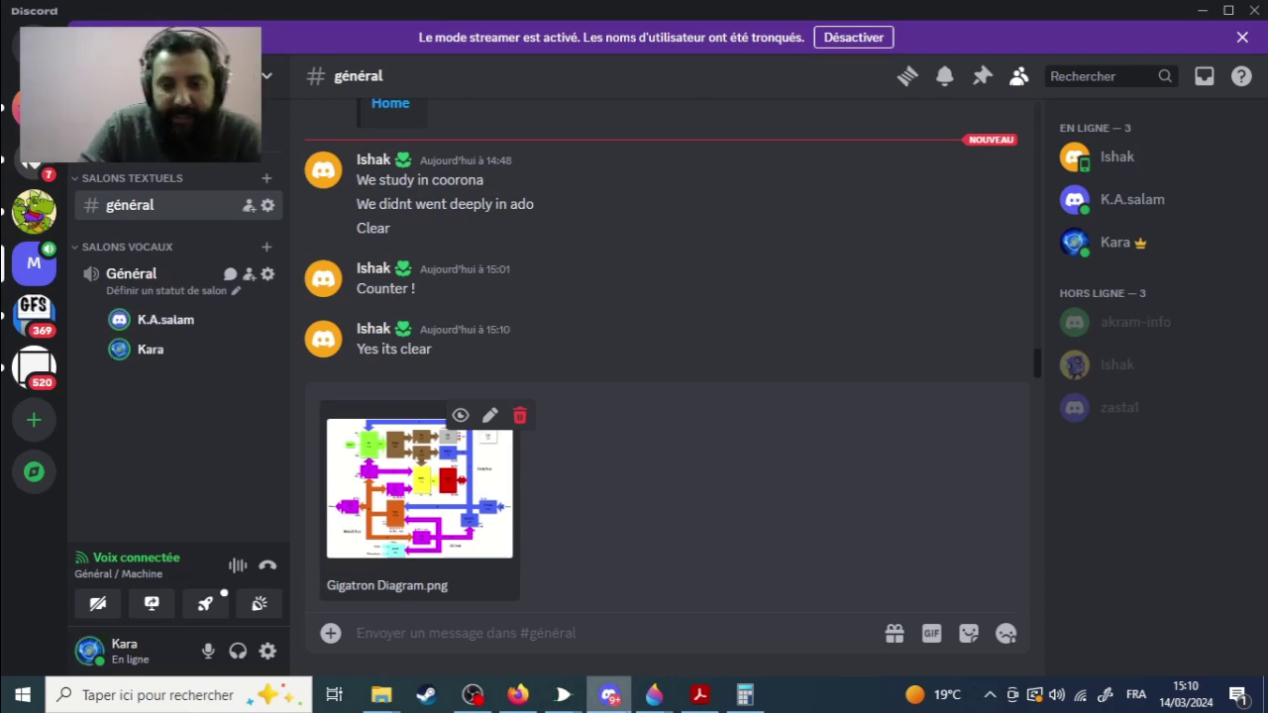
mouse_move(652, 701)
click(553, 622)
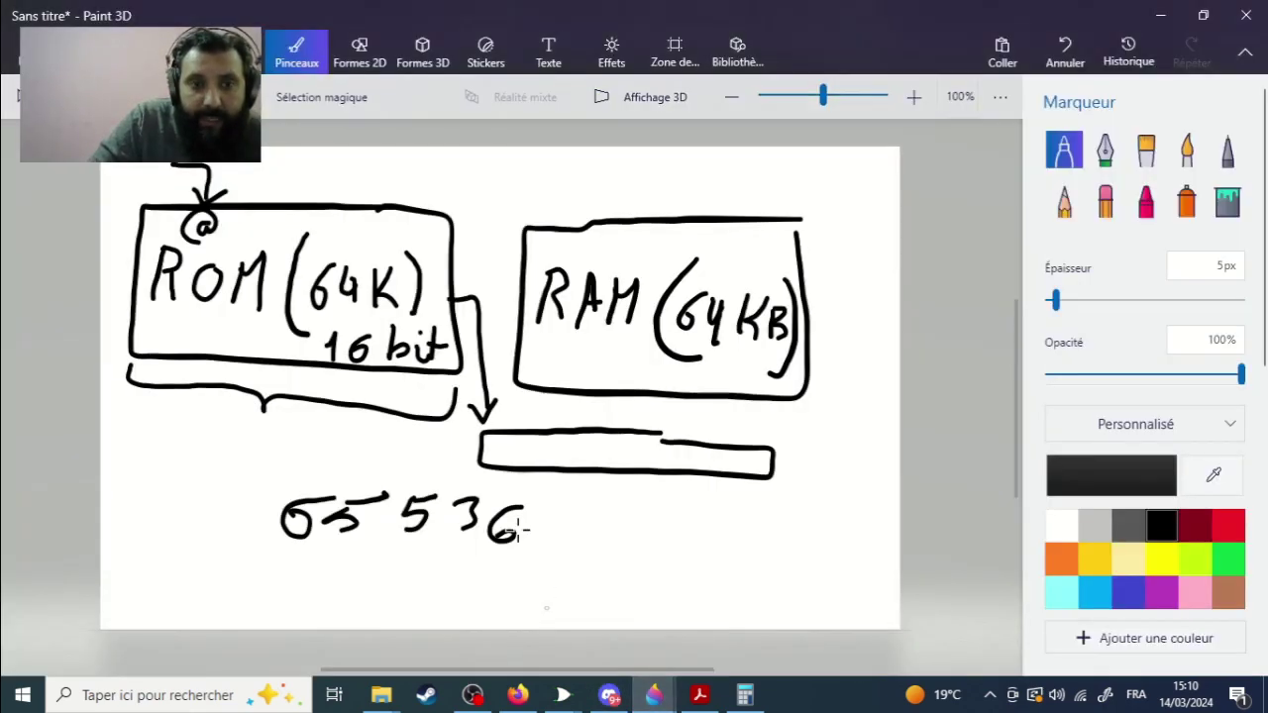
mouse_move(384, 240)
mouse_down()
mouse_move(280, 250)
mouse_move(369, 327)
mouse_move(381, 259)
mouse_up()
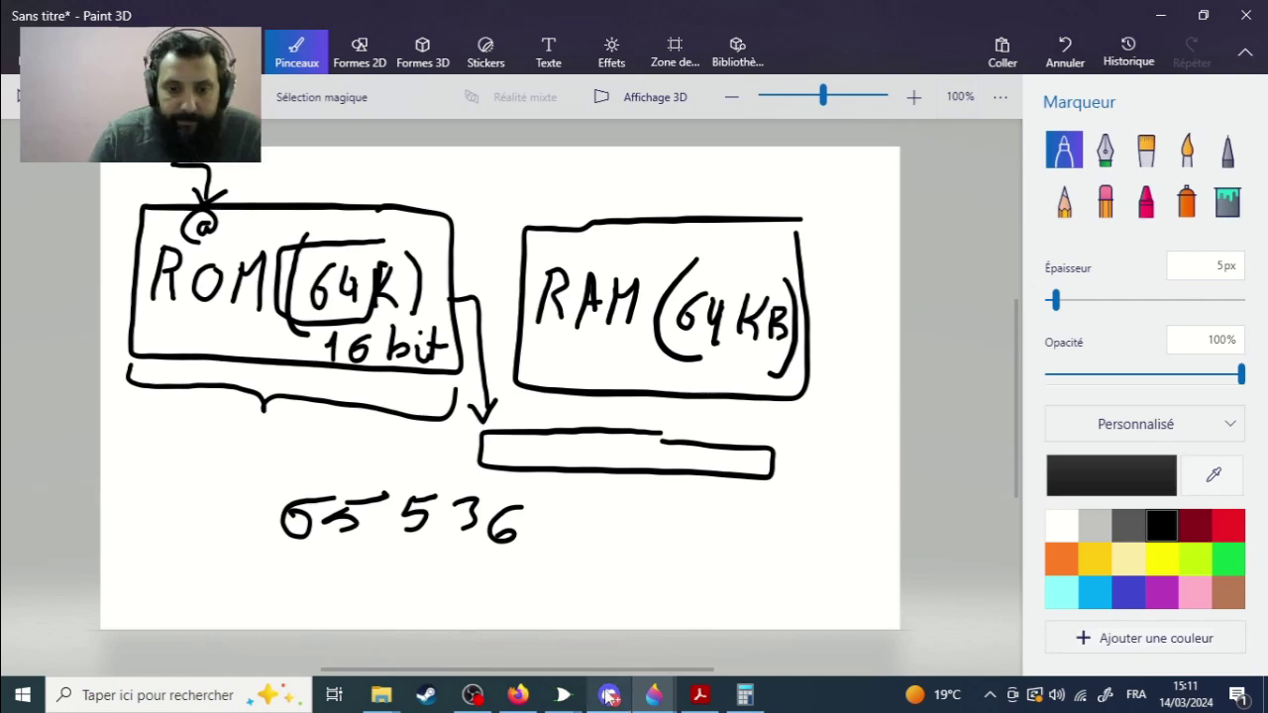
Step: Alternate between the Discord général channel and the ROM/RAM sketch to check for replies about the ROM size
key(alt+Tab)
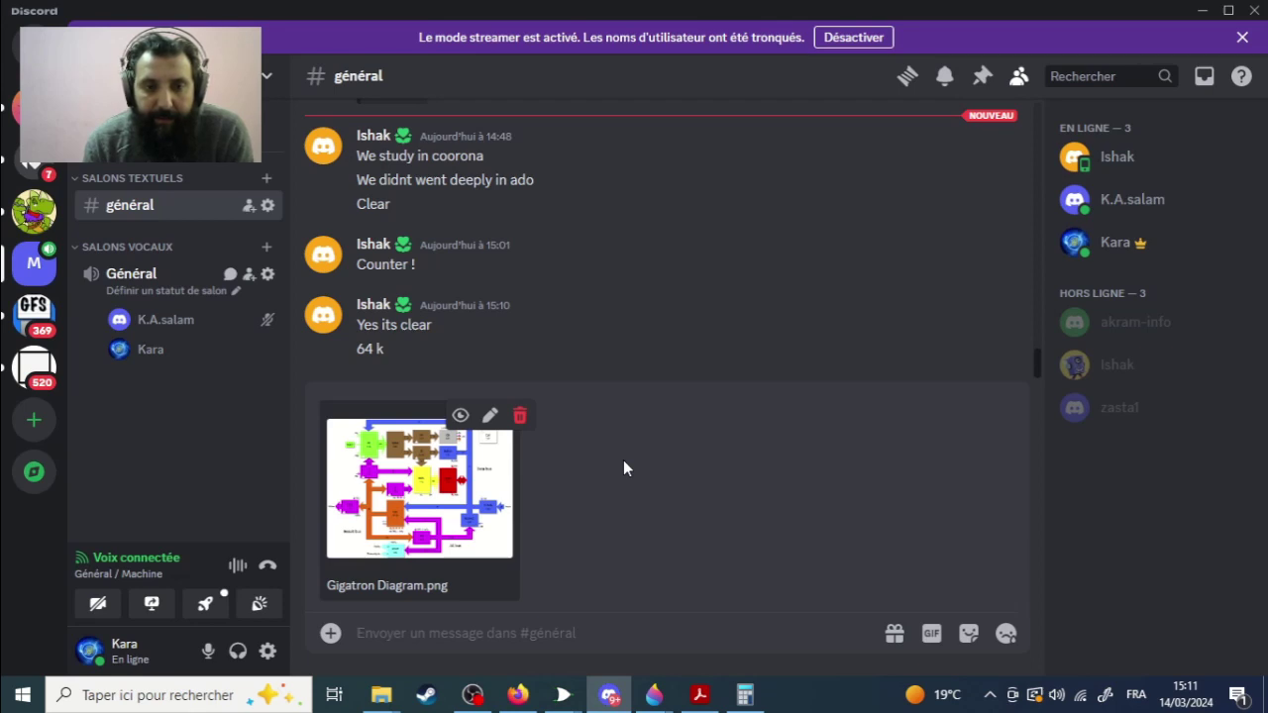
mouse_move(661, 692)
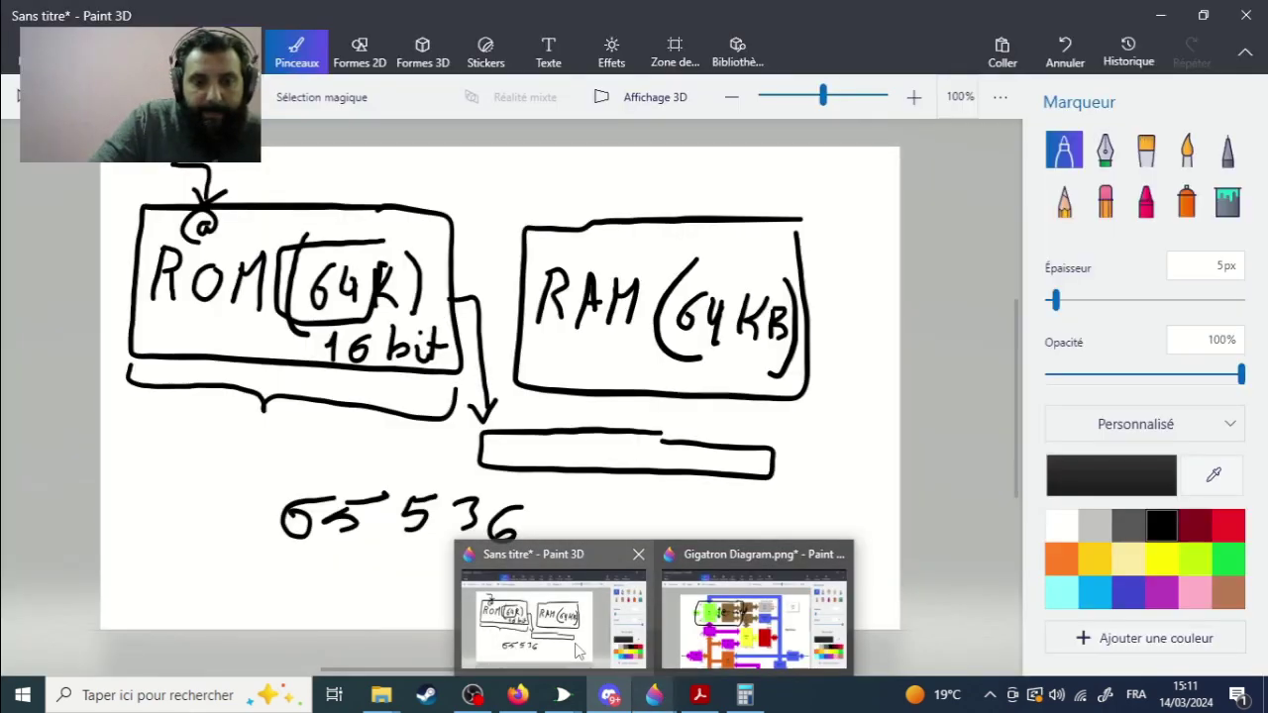
click(580, 644)
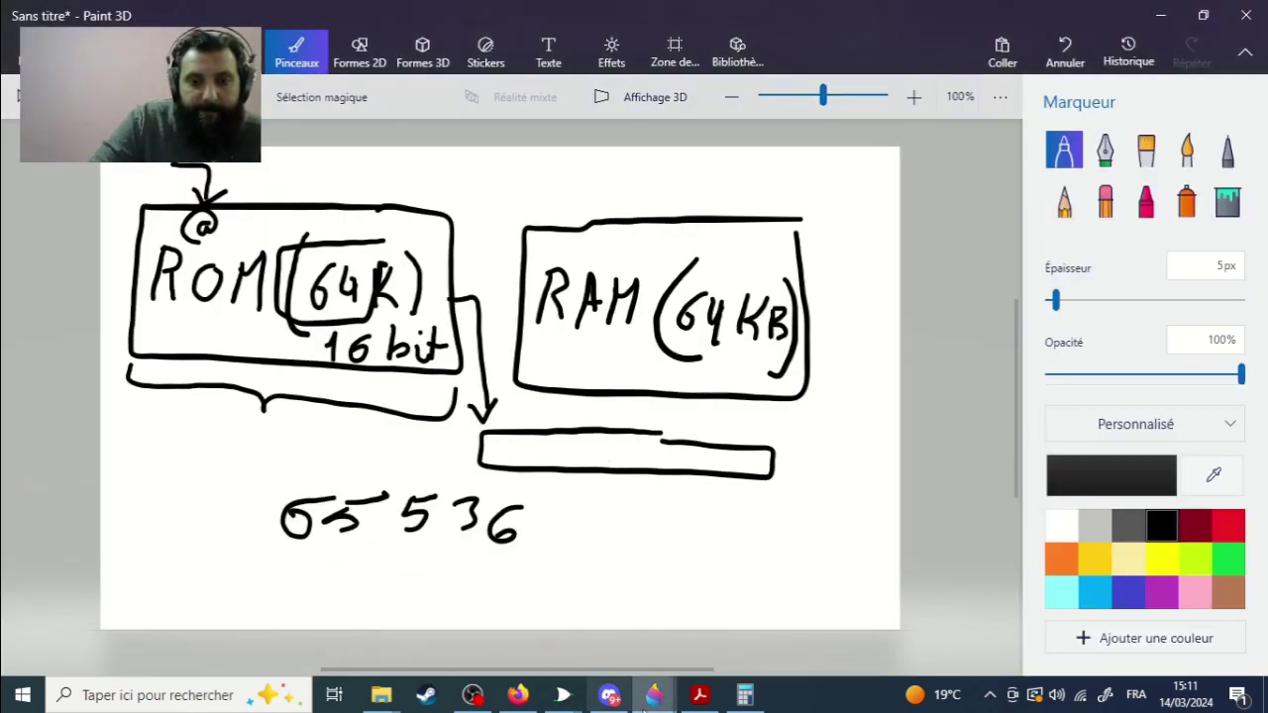
click(566, 635)
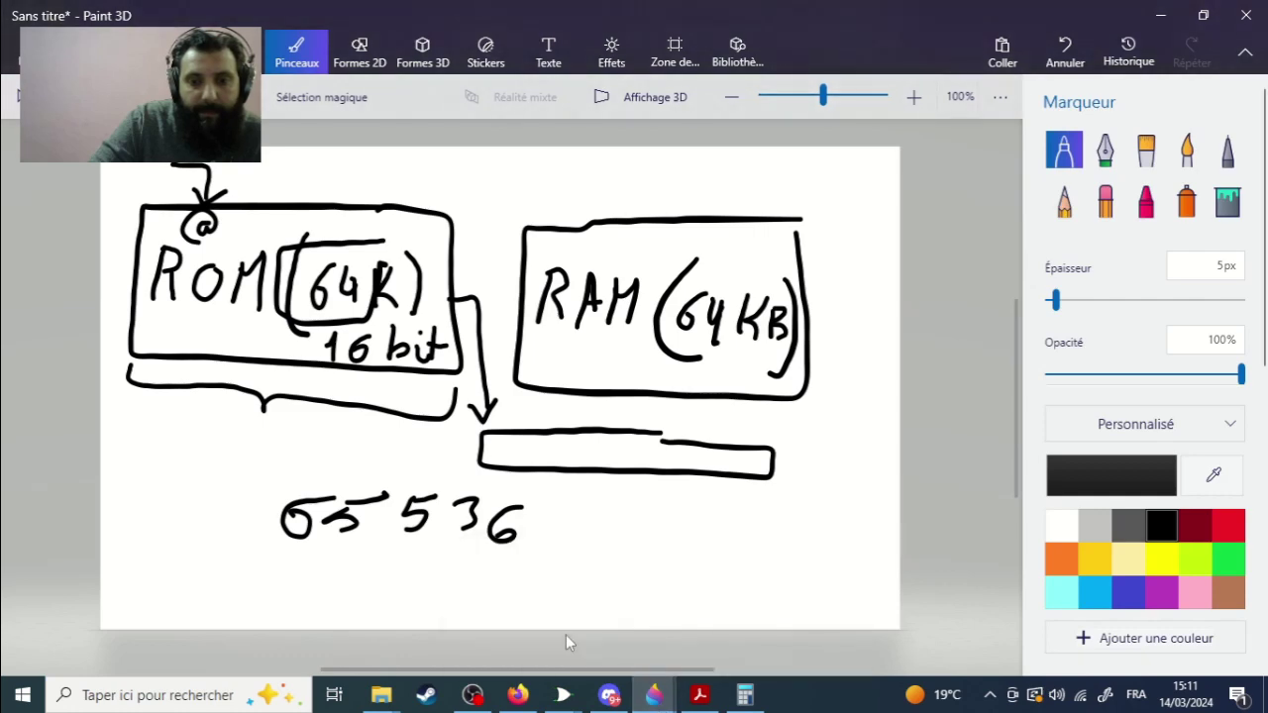
click(609, 695)
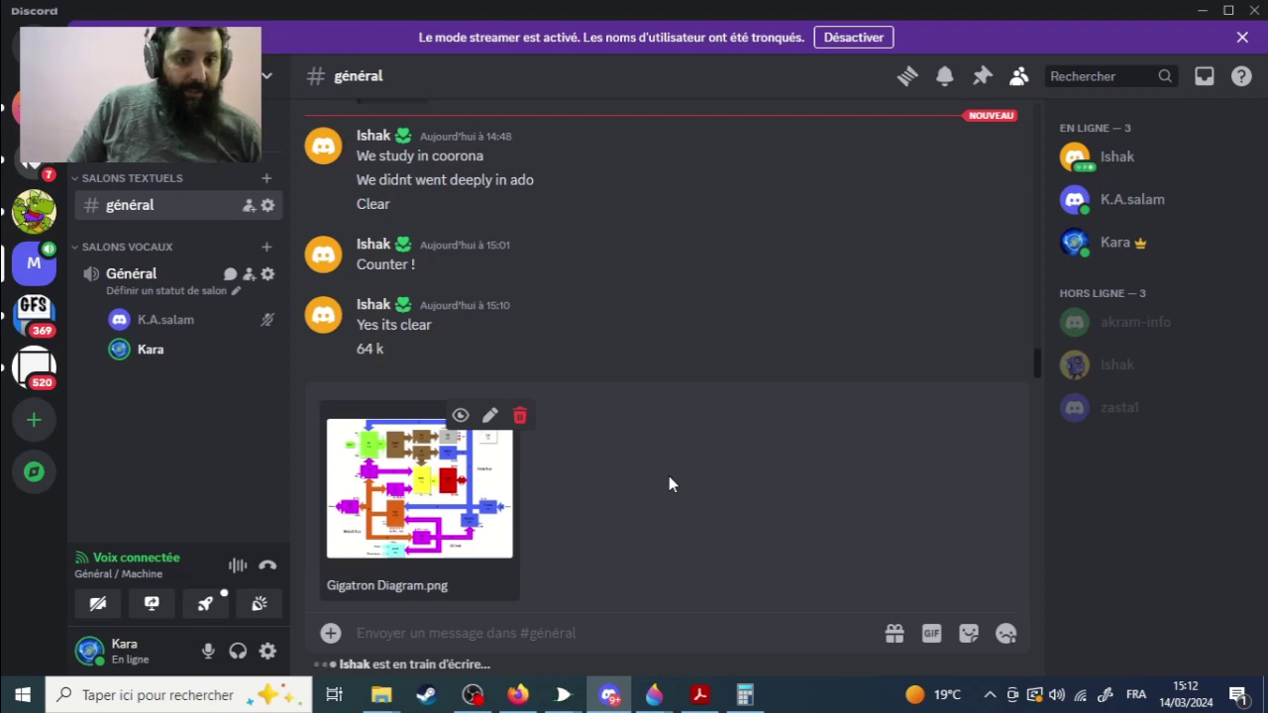
Step: In the Paint 3D ROM/RAM sketch, handwrite "= 2" with exponent 16 and draw an arrow pointing to 65536
mouse_move(654, 693)
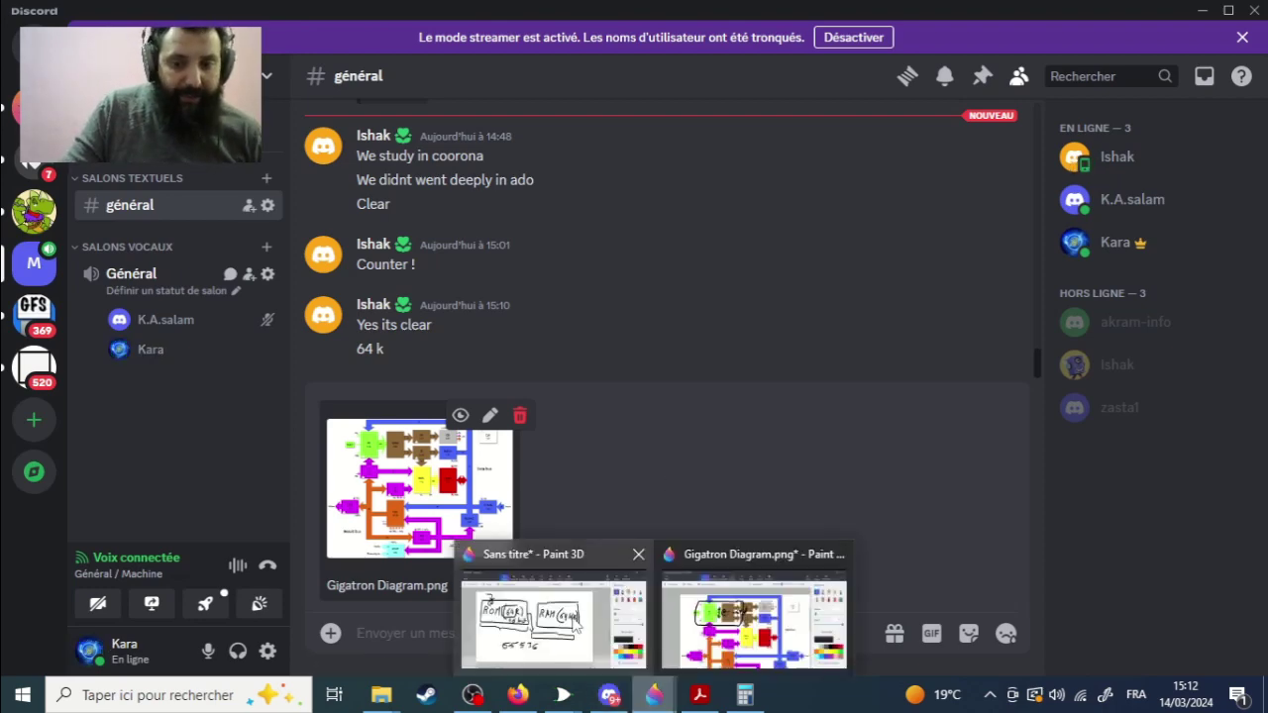
click(555, 615)
mouse_move(722, 580)
mouse_down()
mouse_move(681, 569)
mouse_move(711, 567)
mouse_move(711, 597)
mouse_move(675, 618)
mouse_move(735, 624)
mouse_up()
mouse_move(735, 525)
mouse_down()
mouse_move(745, 554)
mouse_move(769, 543)
mouse_up()
mouse_move(654, 608)
mouse_down()
mouse_move(622, 611)
mouse_move(650, 622)
mouse_move(575, 595)
mouse_move(548, 560)
mouse_move(537, 575)
mouse_up()
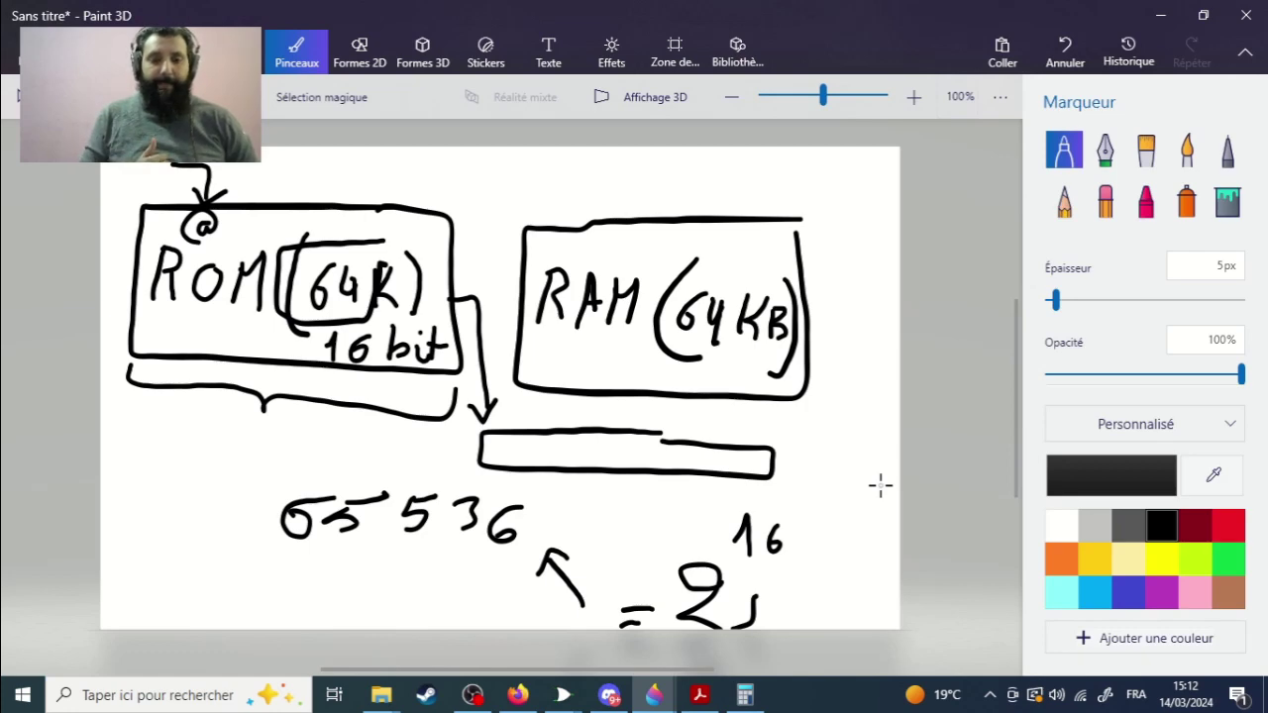
Step: Check Discord, switch to Instructions set.pdf in Acrobat and highlight opcode 000 of LD, bus access 00 and access mode 011
click(609, 694)
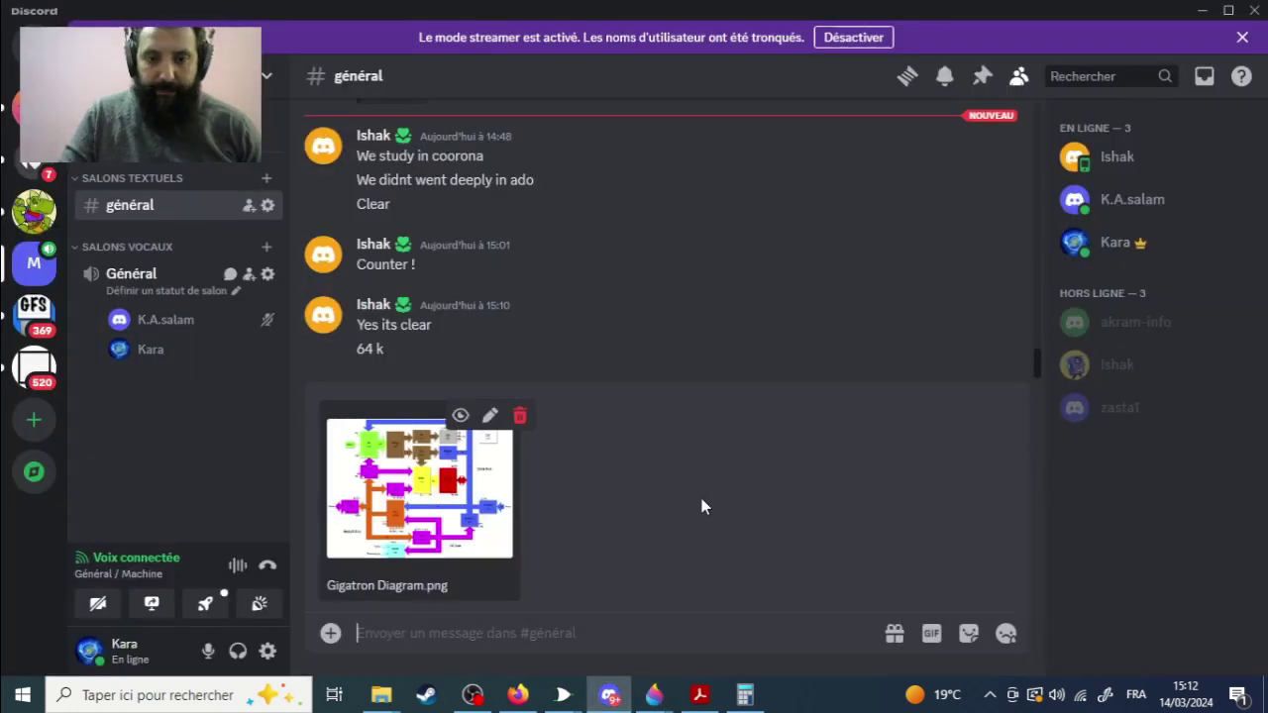
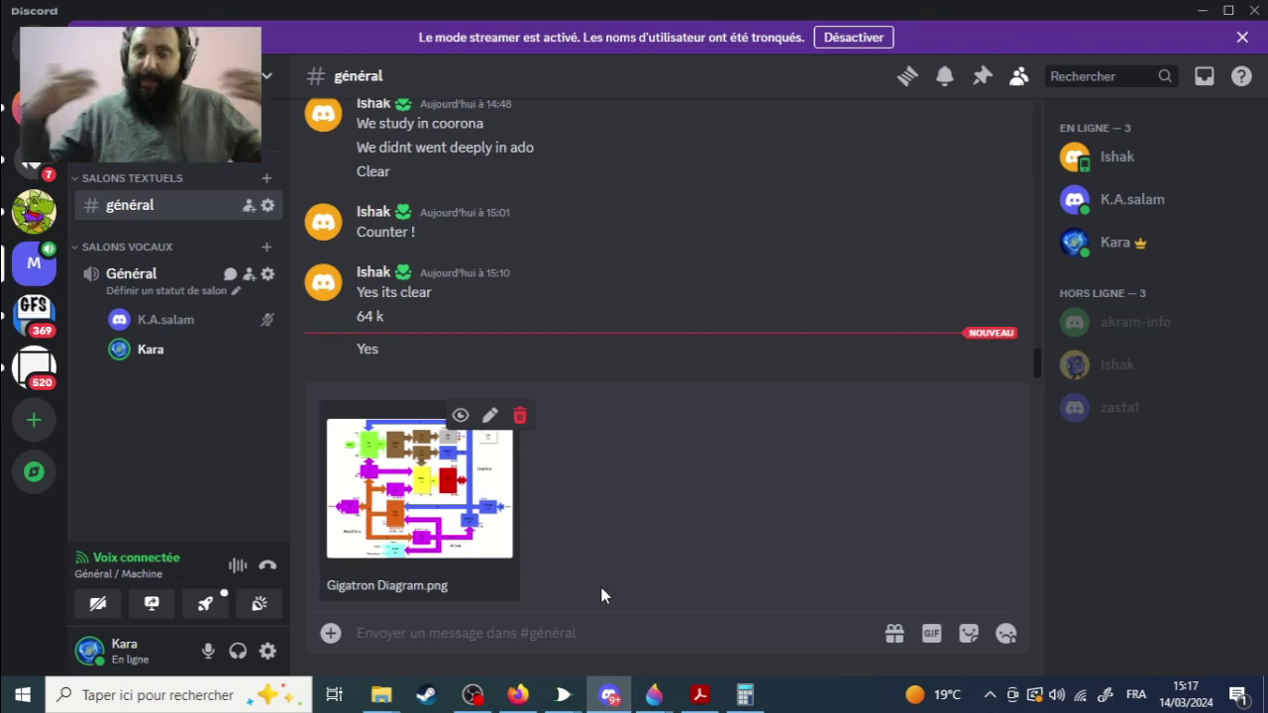
click(699, 694)
scroll(829, 404, up, 3)
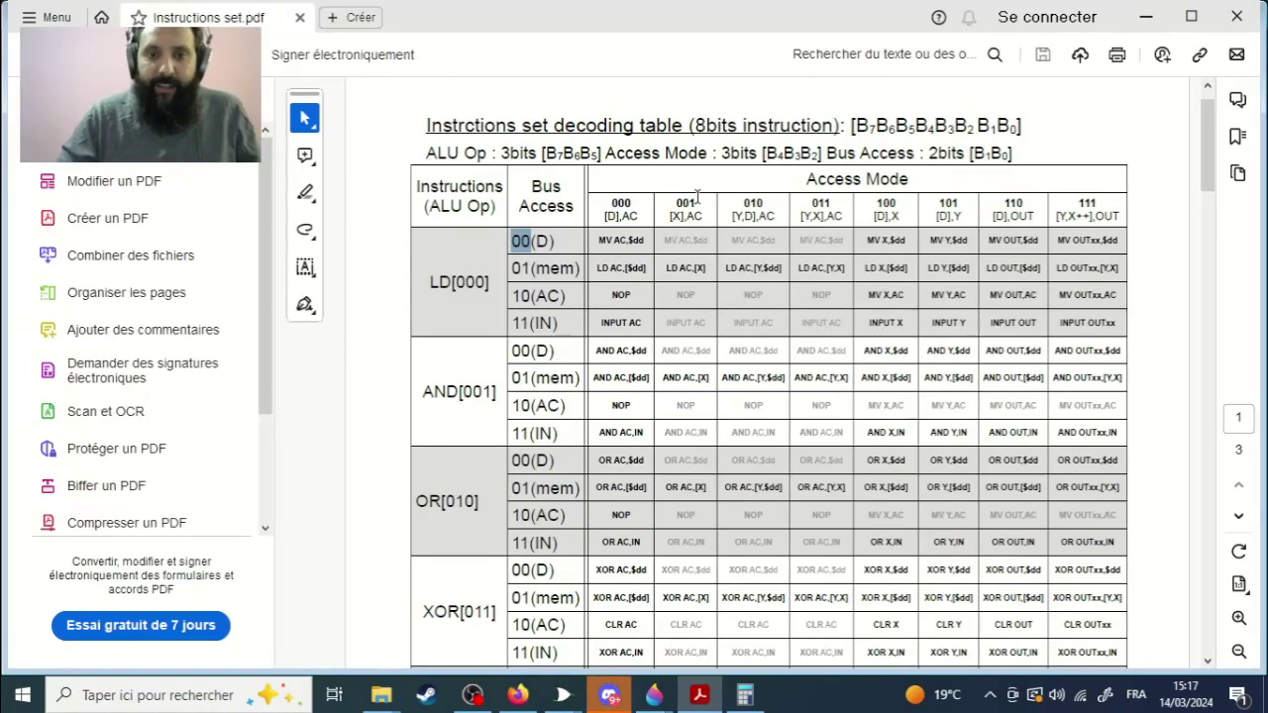
drag(485, 282, 451, 282)
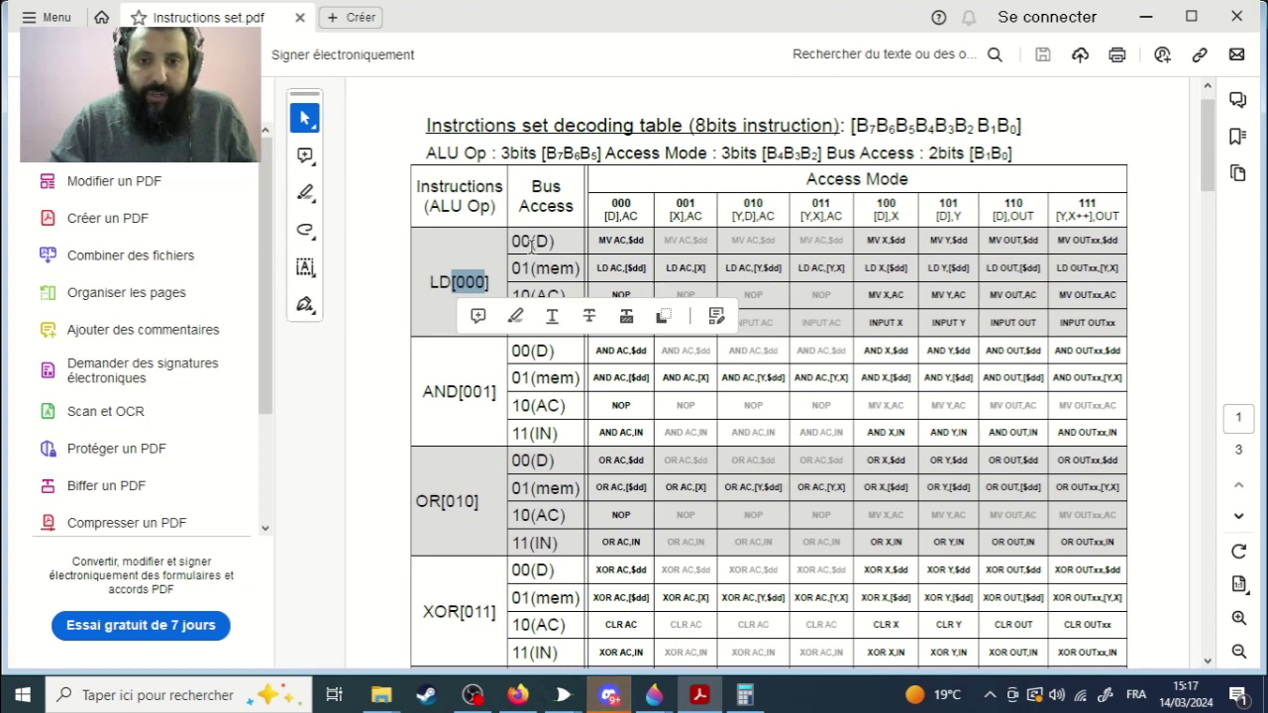
drag(532, 242, 510, 241)
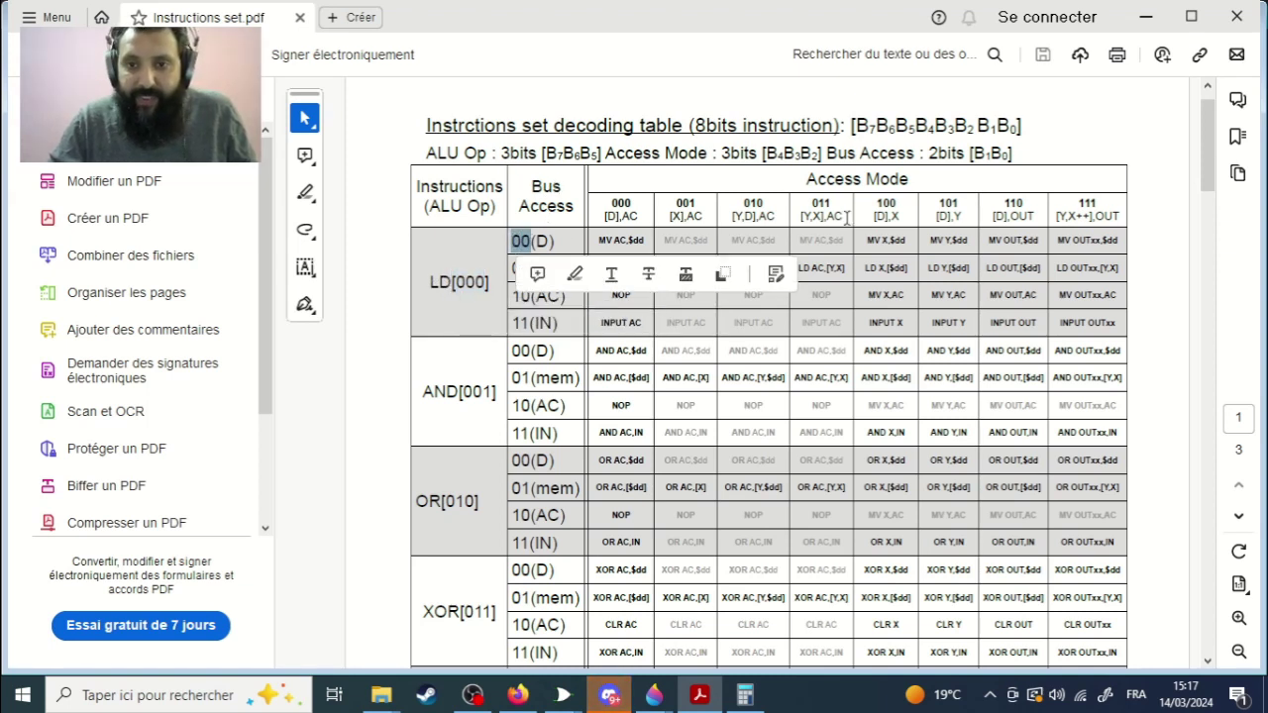
drag(833, 204, 811, 204)
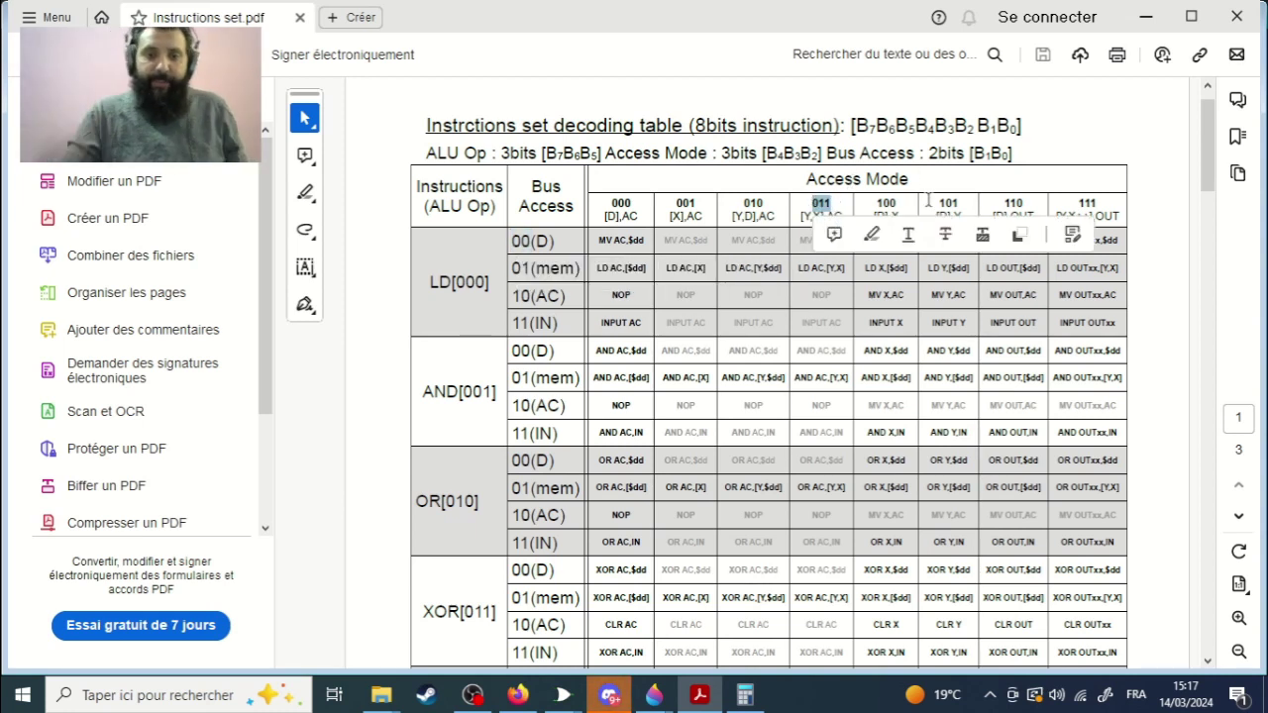
click(470, 282)
drag(511, 241, 543, 237)
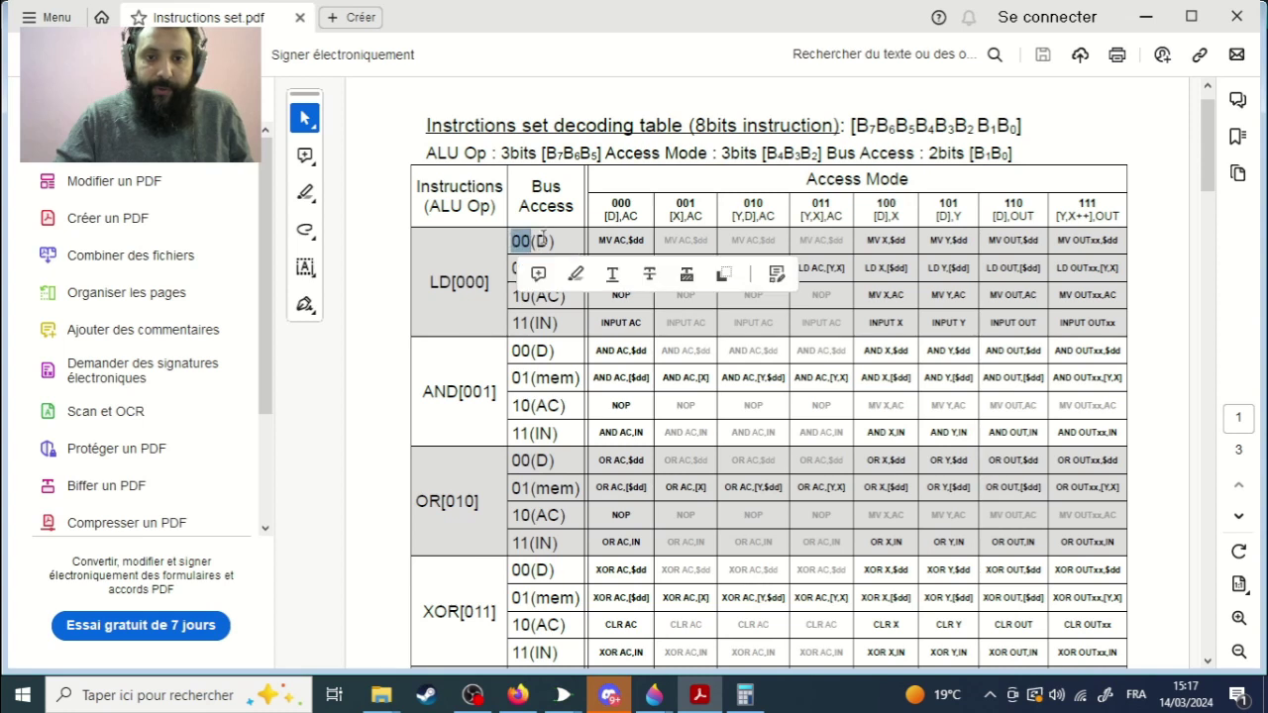
click(903, 207)
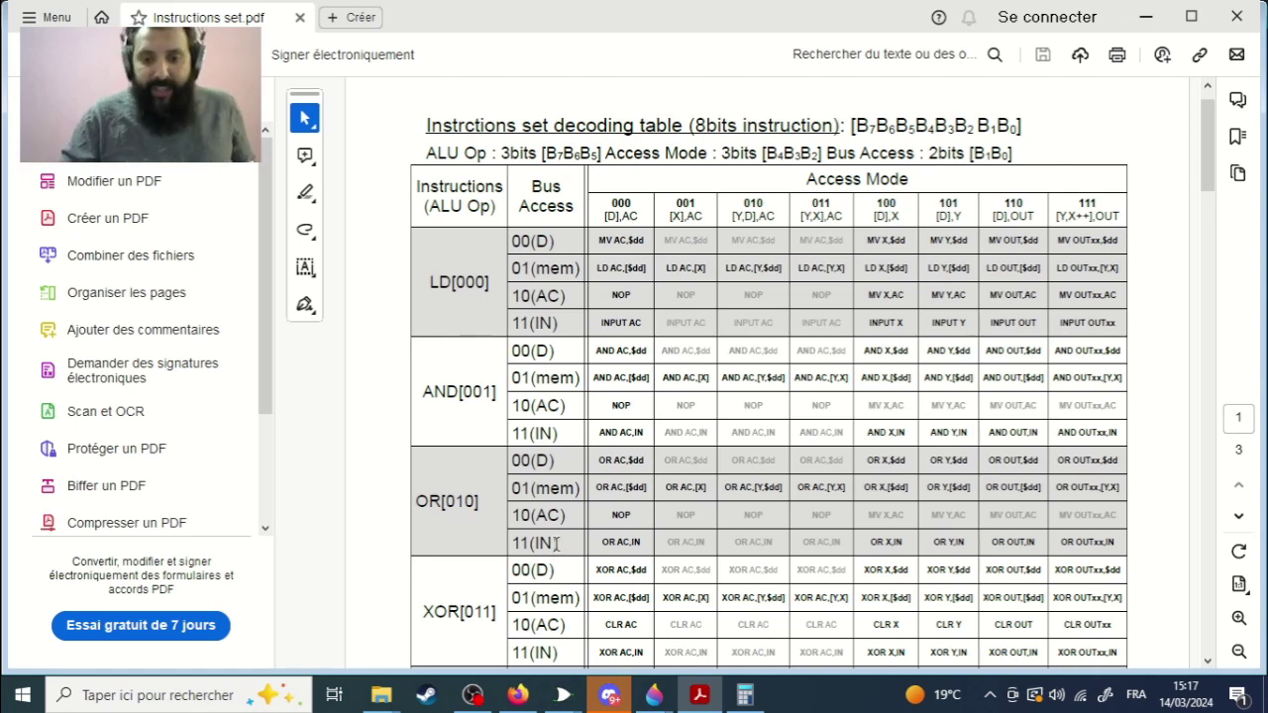
Step: Compare the Gigatron diagram in Paint 3D with the instruction decoding table in Acrobat and check the Discord chat for replies
mouse_move(654, 695)
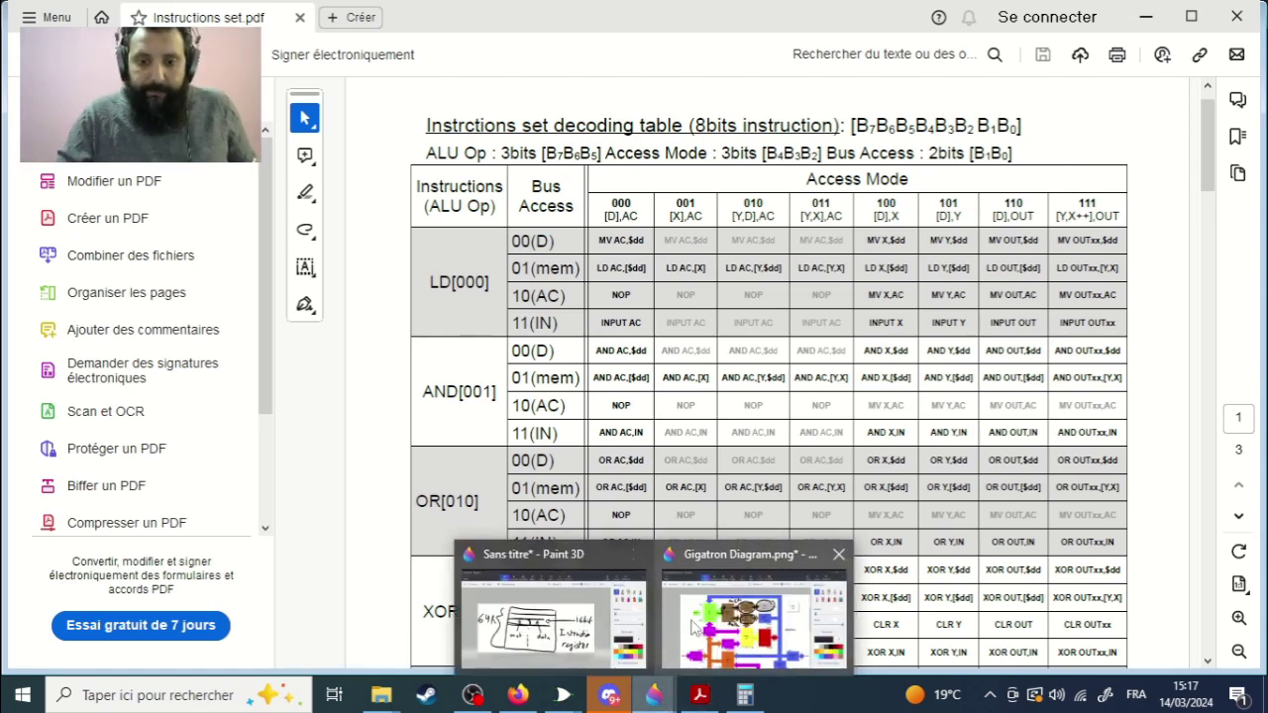
click(693, 626)
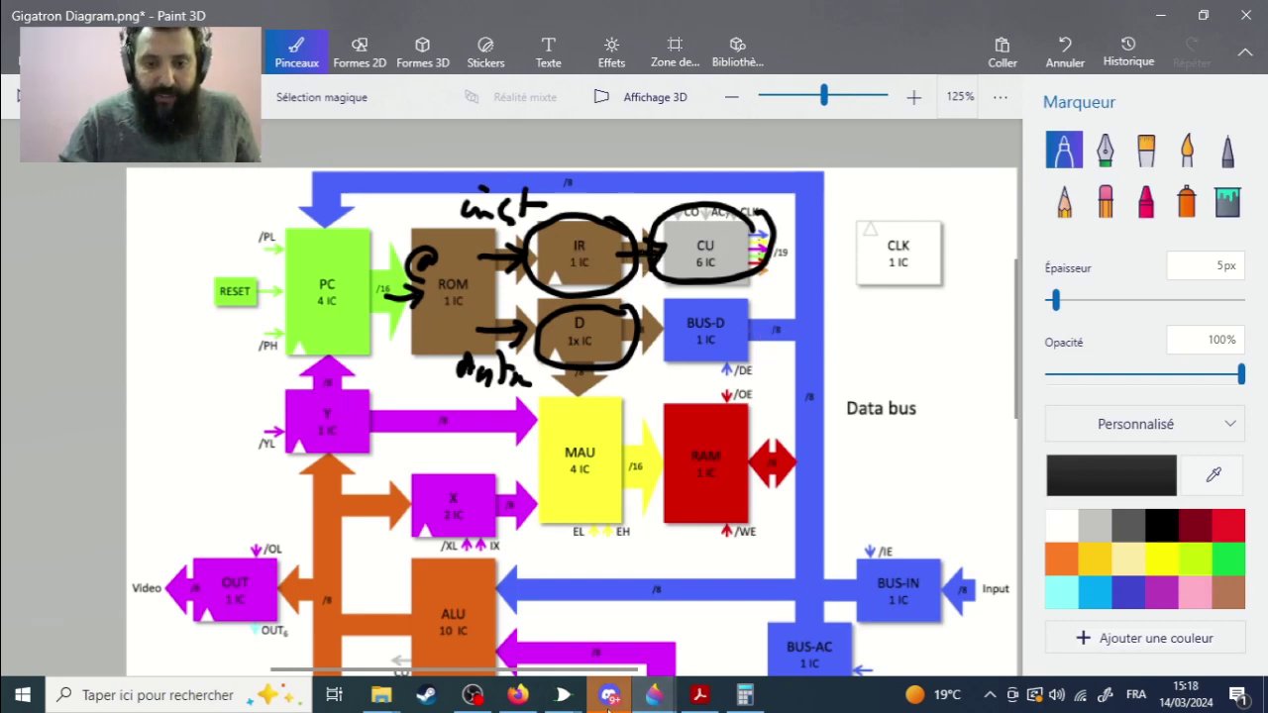
click(609, 695)
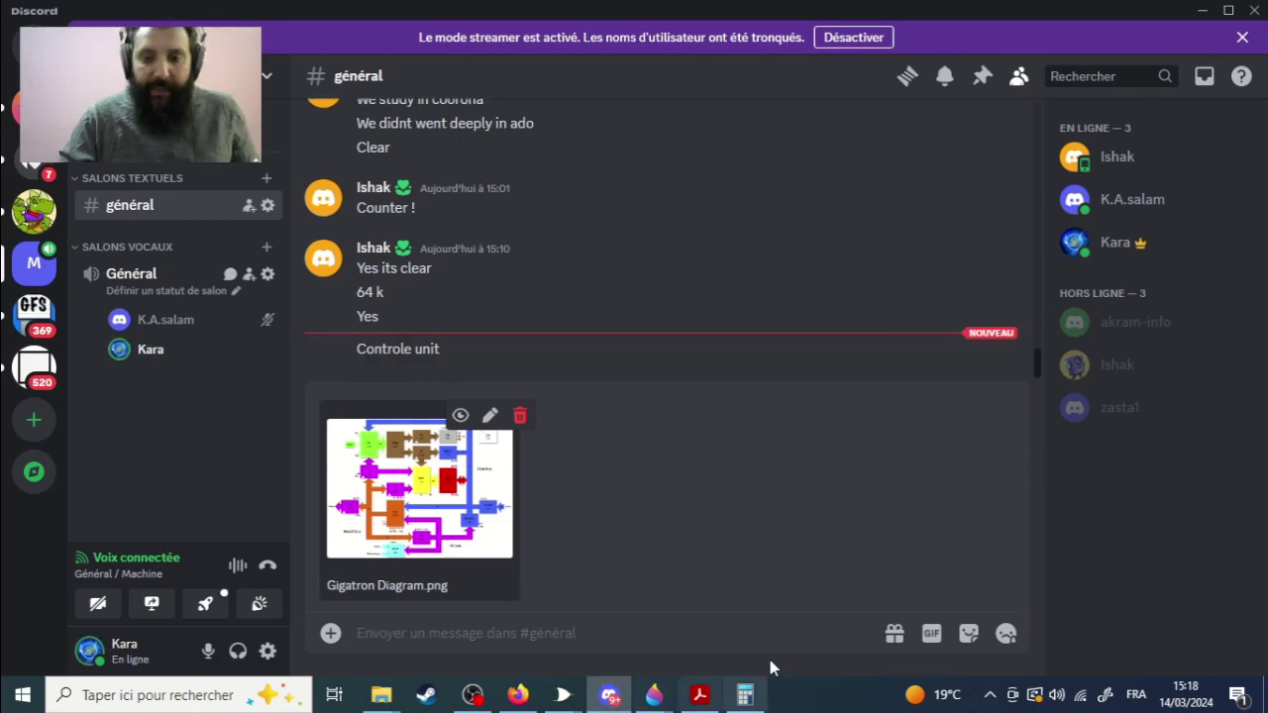
click(698, 694)
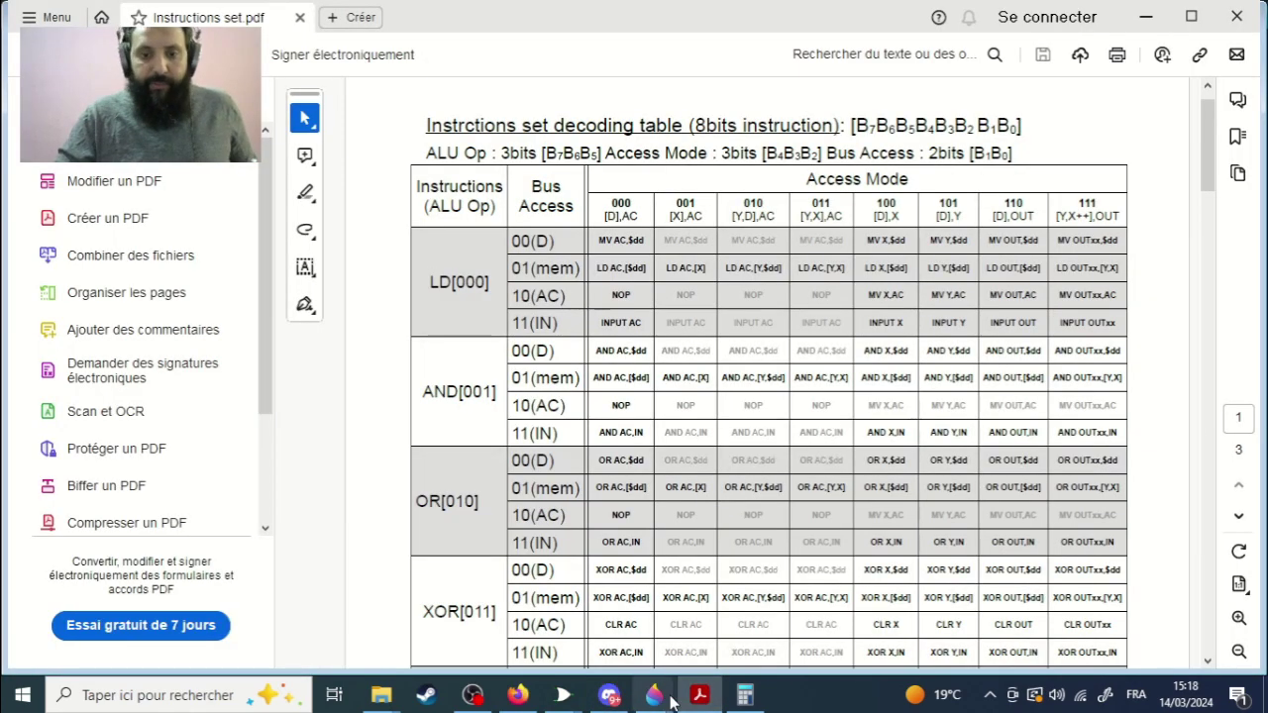
mouse_move(664, 702)
click(753, 619)
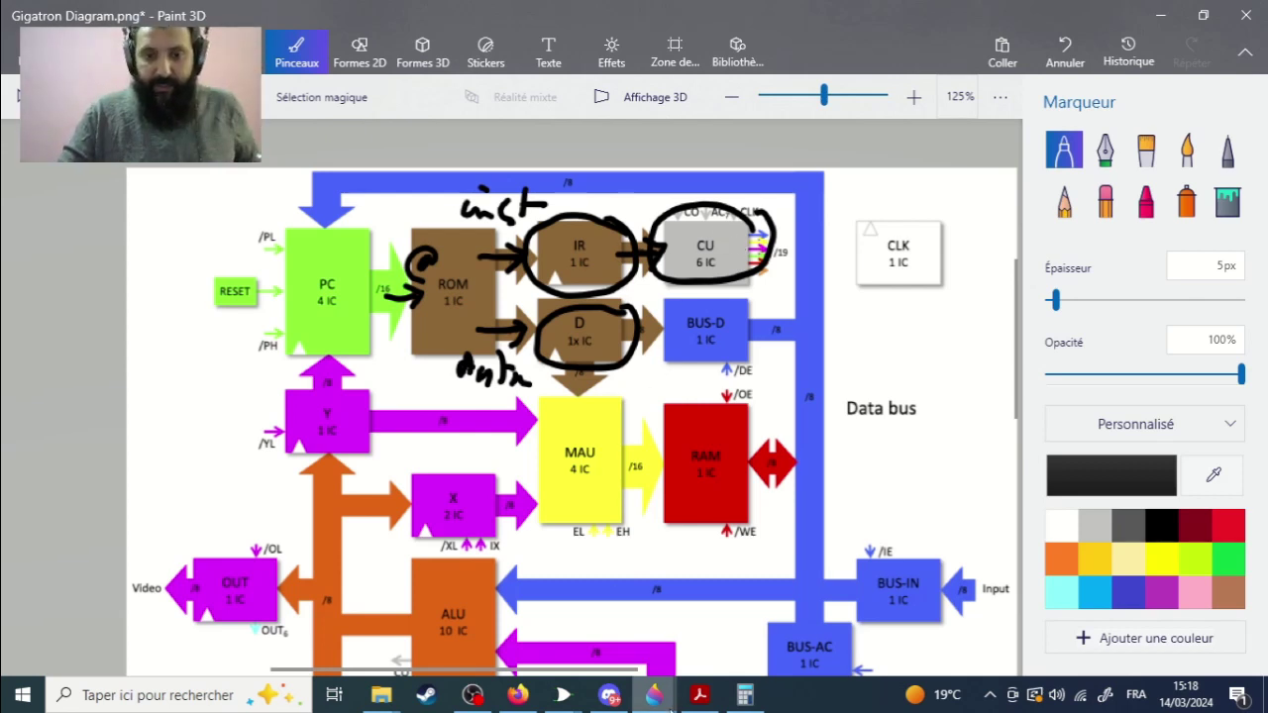
Step: Switch to the untitled Paint 3D sketch and erase the whole 64K memory drawing from the canvas
mouse_move(654, 694)
click(552, 609)
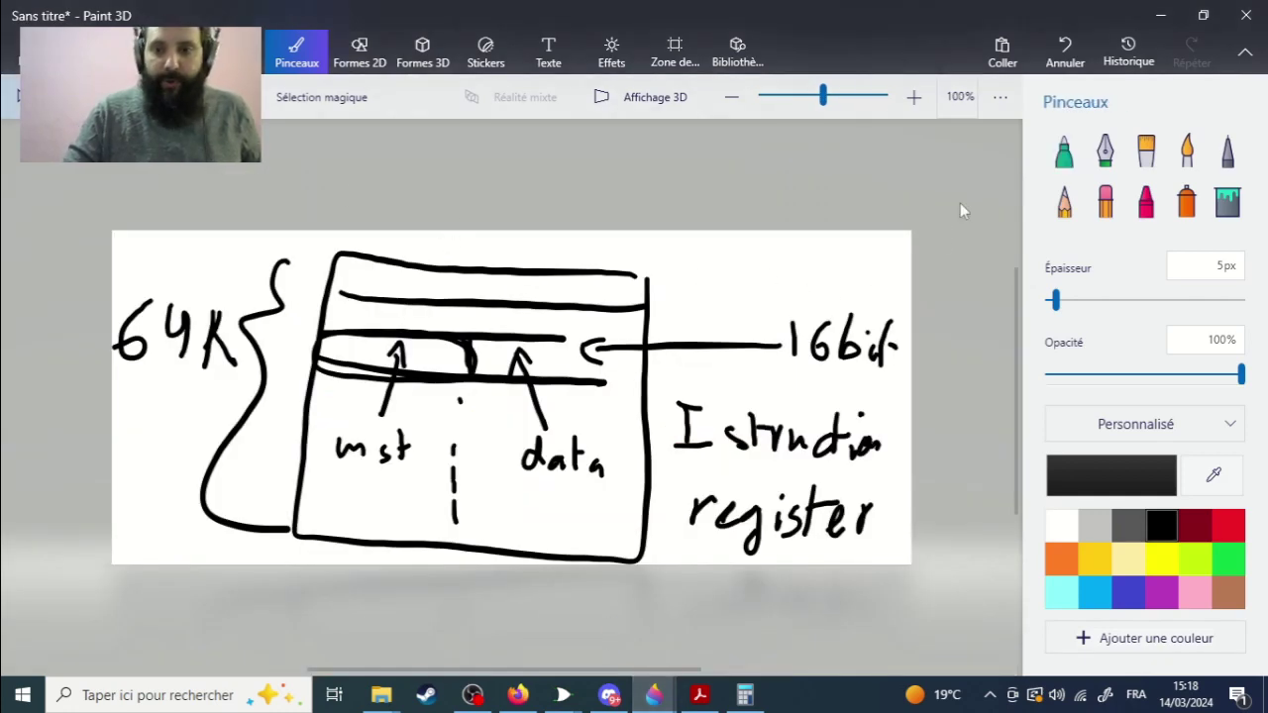
drag(941, 189, 60, 644)
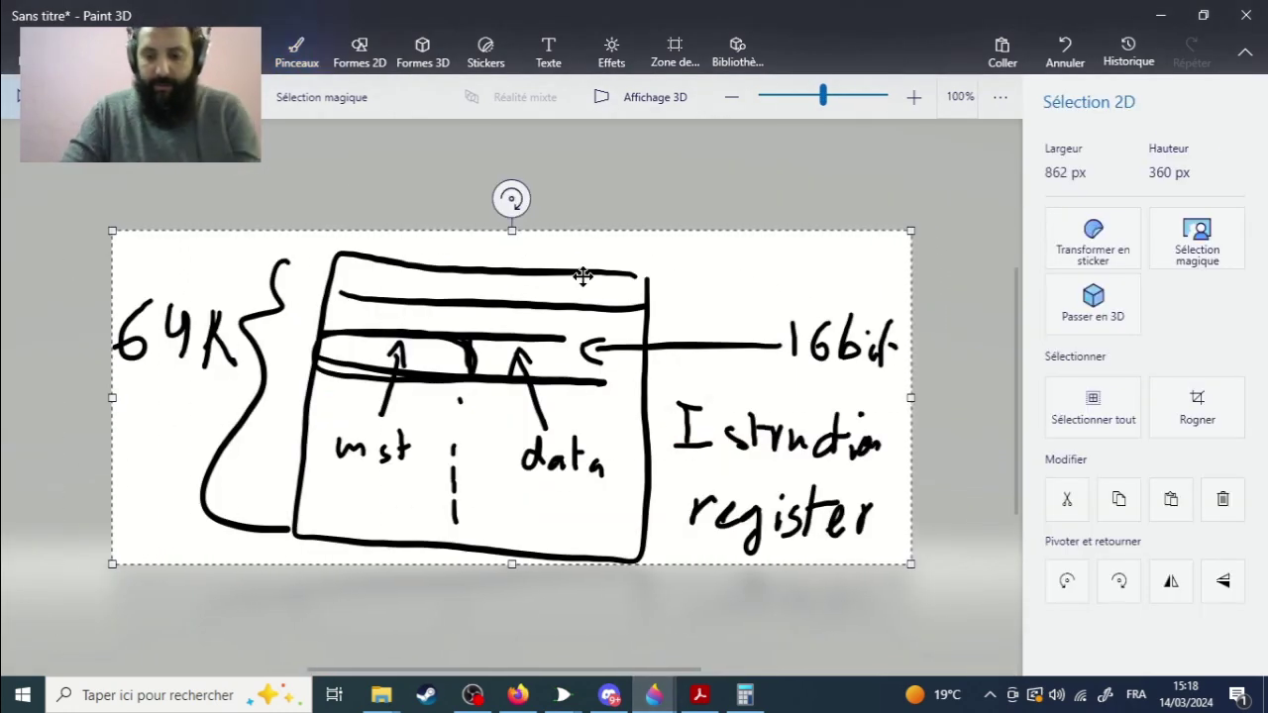
key(Delete)
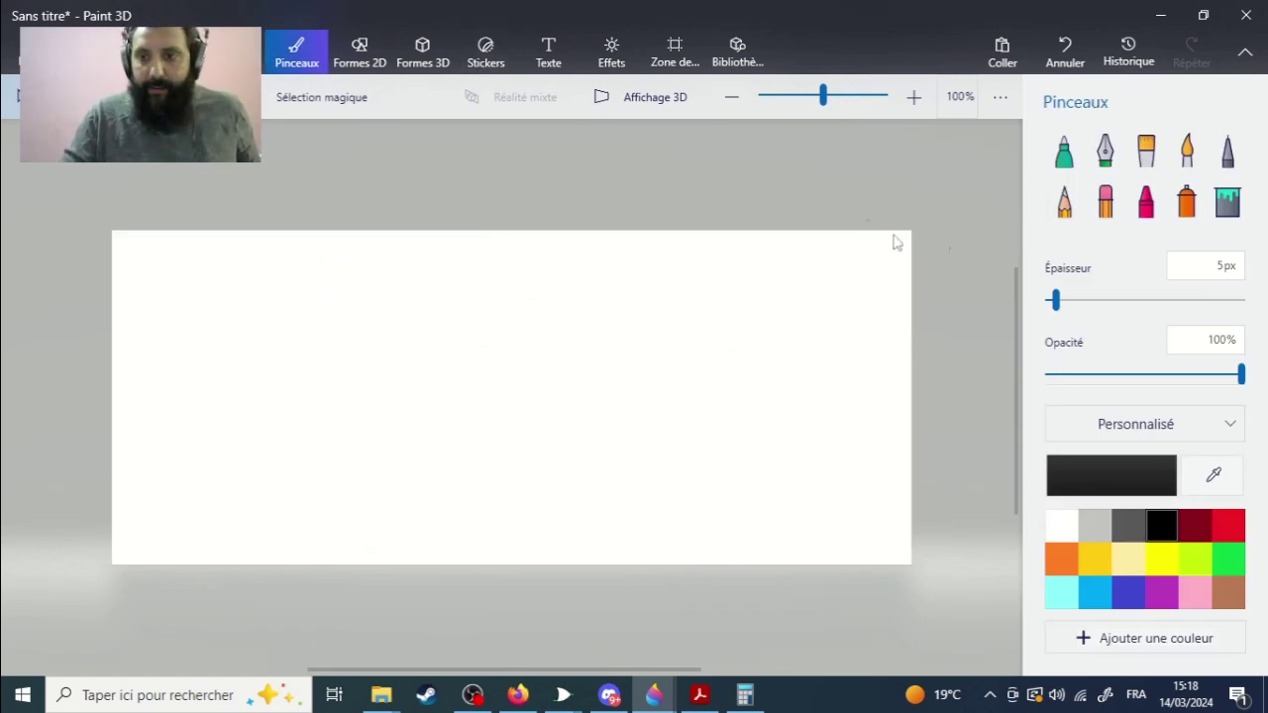
Step: With the marker, draw a large box in the middle of the canvas and label it "C.C."
click(1064, 149)
mouse_move(571, 317)
mouse_down()
mouse_move(392, 316)
mouse_move(591, 492)
mouse_move(606, 307)
mouse_up()
drag(462, 364, 453, 420)
click(491, 414)
drag(565, 377, 551, 434)
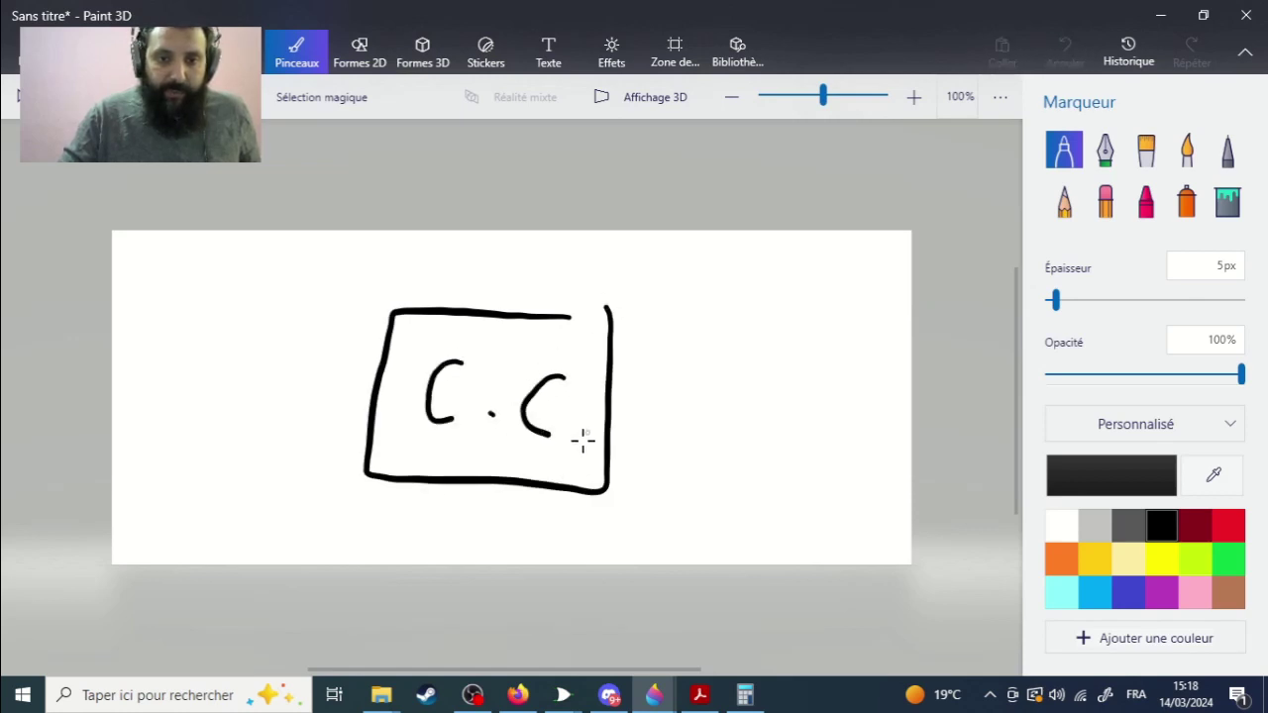
click(587, 432)
Step: Draw three input arrows entering the C.C. box and four output arrows leaving its opposite side
mouse_move(317, 349)
mouse_down()
mouse_move(373, 350)
mouse_move(367, 339)
mouse_move(364, 382)
mouse_up()
mouse_move(355, 372)
mouse_down()
mouse_move(360, 418)
mouse_move(349, 428)
mouse_up()
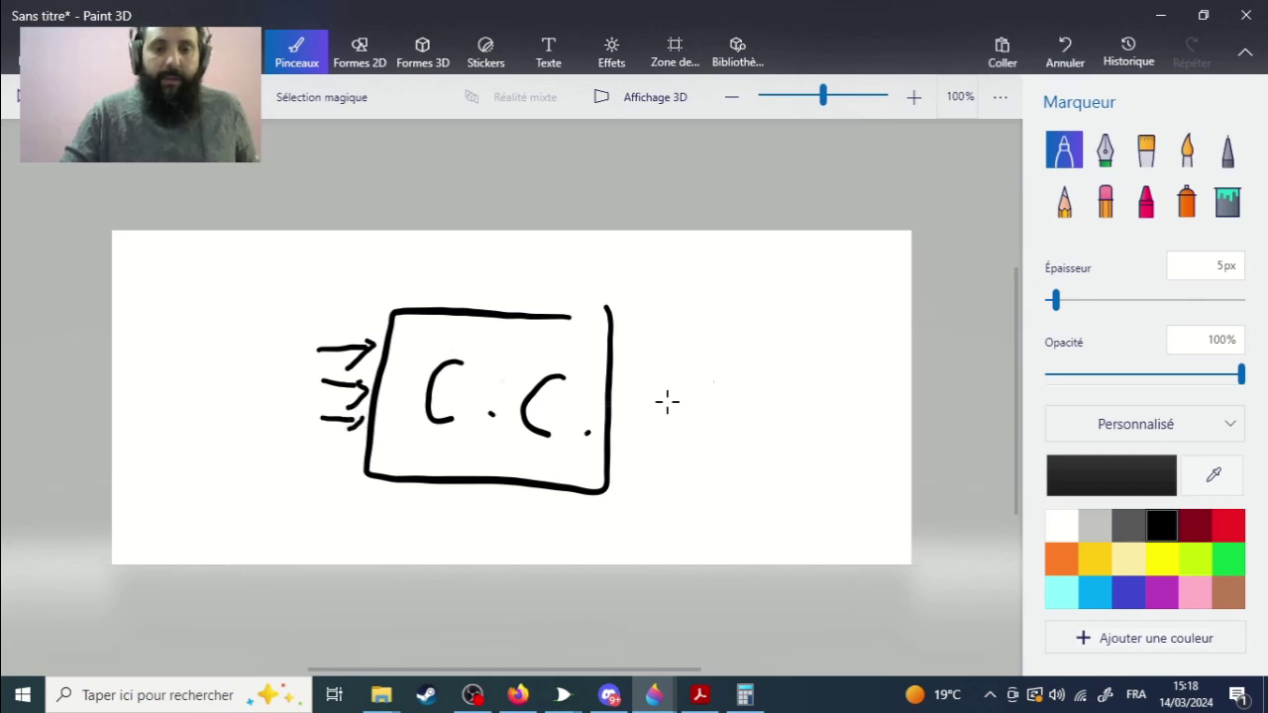
drag(615, 348, 676, 345)
mouse_move(656, 336)
mouse_down()
mouse_move(668, 339)
mouse_move(652, 364)
mouse_move(667, 385)
mouse_up()
drag(654, 378, 648, 470)
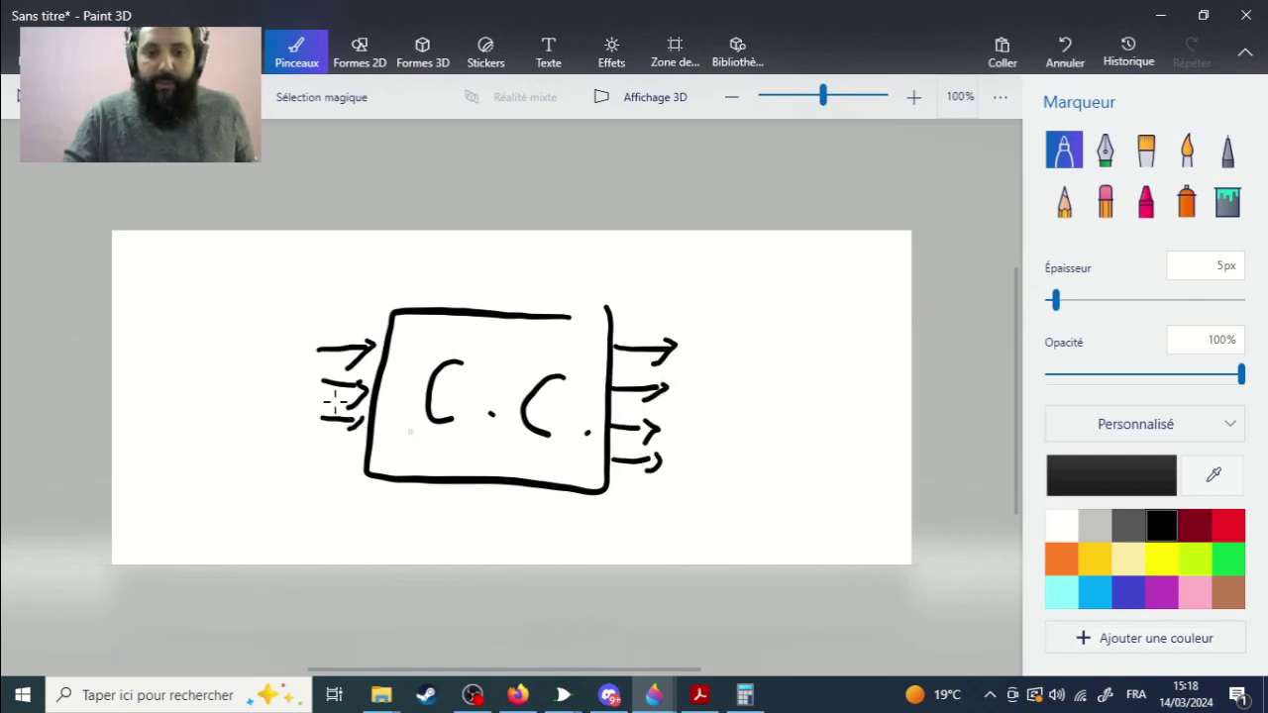
Step: Write and circle 0, 1, 0 at the C.C. inputs, draw an arrow above the box, and write 0, 1, 0, 1 at the outputs
mouse_move(299, 333)
mouse_down()
mouse_move(259, 370)
mouse_move(261, 423)
mouse_move(308, 364)
mouse_move(288, 358)
mouse_move(275, 400)
mouse_up()
mouse_move(392, 269)
mouse_down()
mouse_move(617, 265)
mouse_move(598, 291)
mouse_up()
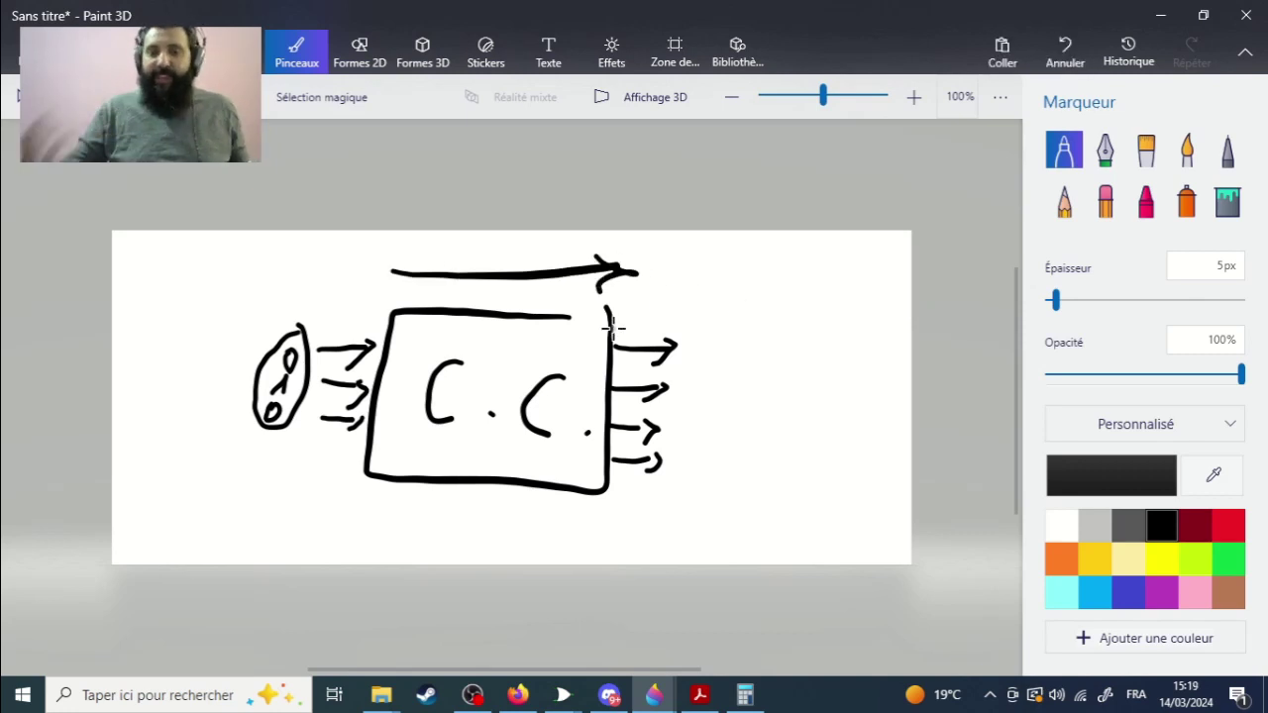
mouse_move(696, 335)
mouse_down()
mouse_move(684, 345)
mouse_move(697, 339)
mouse_up()
mouse_move(682, 397)
mouse_down()
mouse_move(695, 406)
mouse_move(700, 475)
mouse_up()
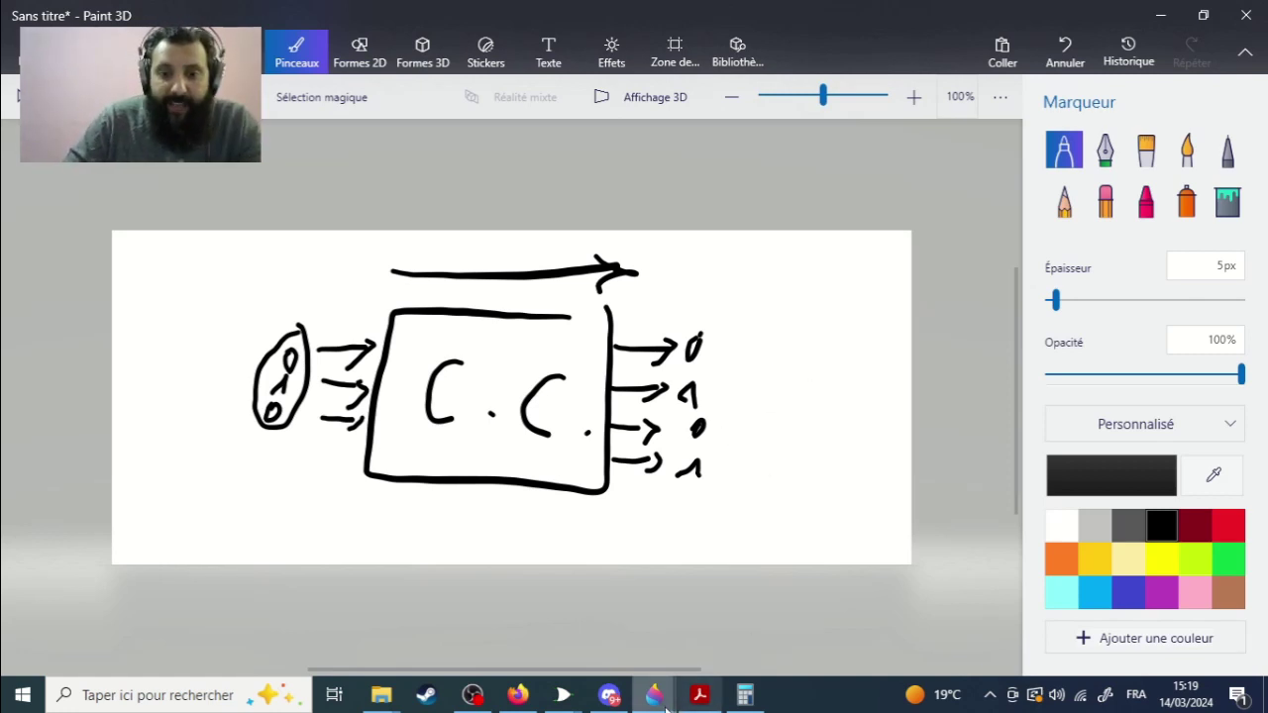
Step: On the Gigatron diagram, circle the CU block's input edge and draw three arrows out of its output side
mouse_move(654, 695)
click(772, 622)
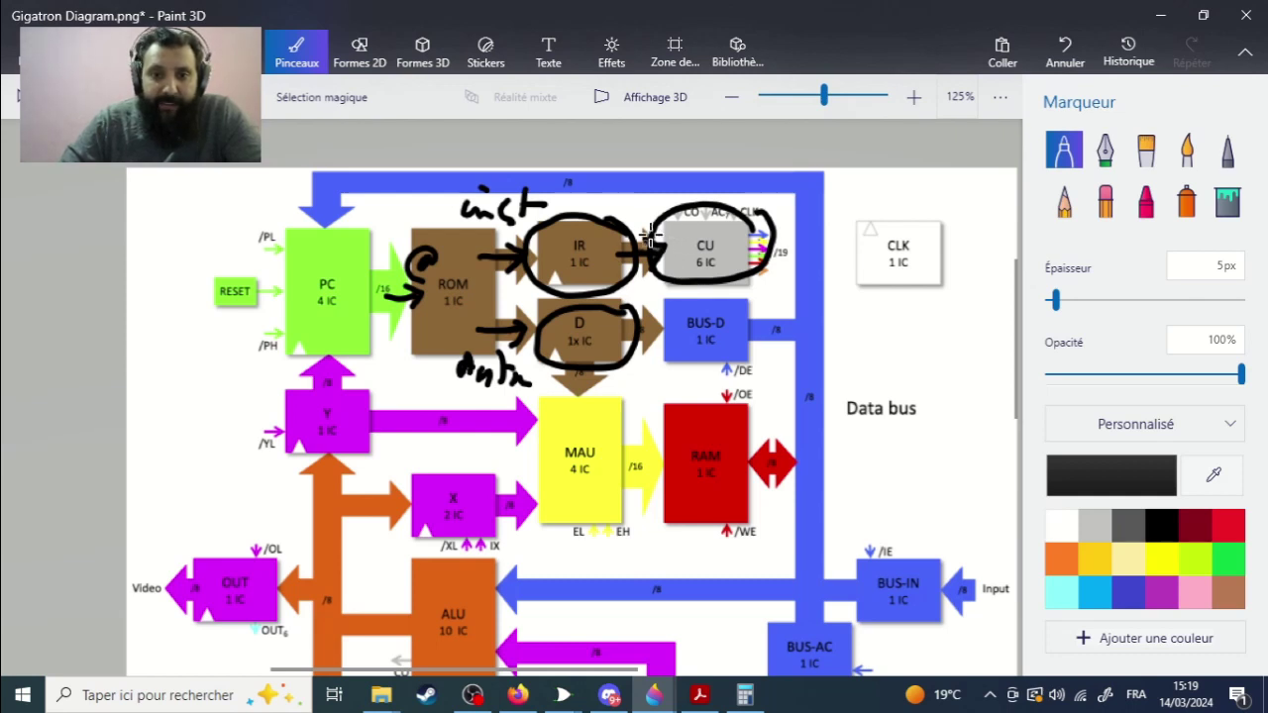
mouse_move(678, 227)
mouse_down()
mouse_move(656, 274)
mouse_move(681, 230)
mouse_up()
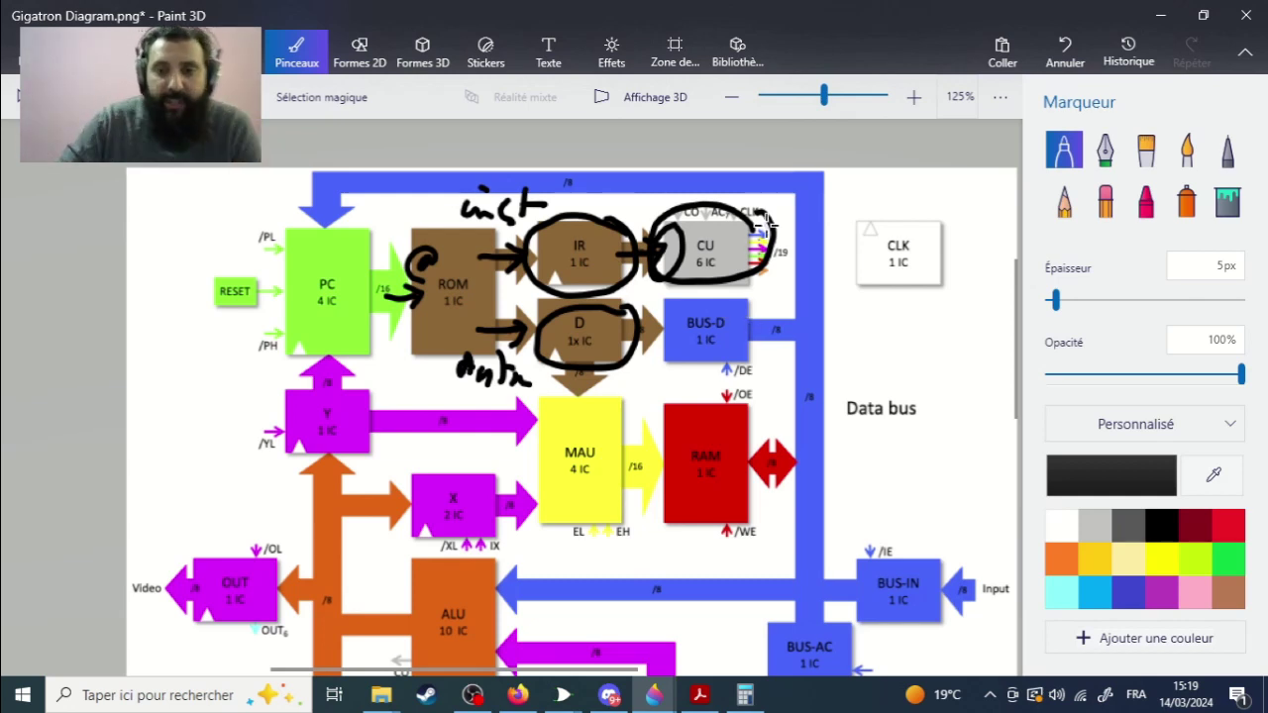
mouse_move(755, 226)
mouse_down()
mouse_move(808, 225)
mouse_move(816, 236)
mouse_move(803, 214)
mouse_move(815, 229)
mouse_move(782, 240)
mouse_move(815, 279)
mouse_up()
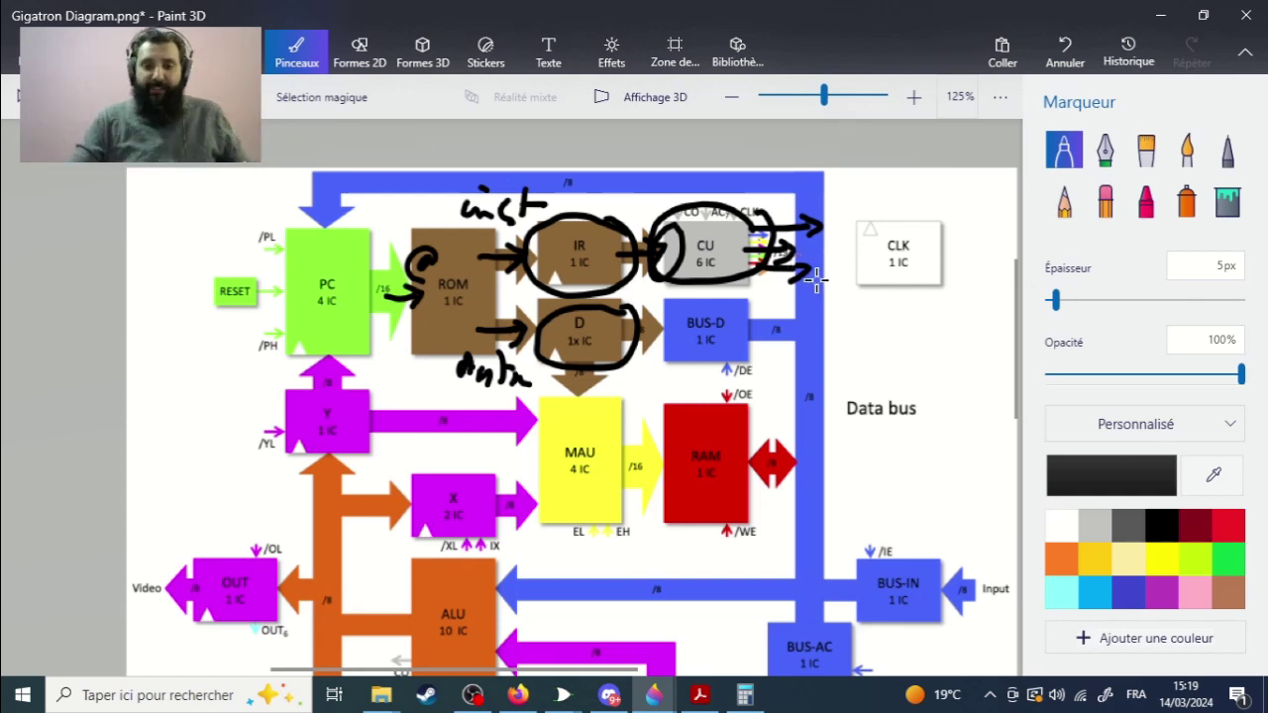
Step: Switch to the Megatron TTL circuit window in Logisim and locate its CU block
click(700, 694)
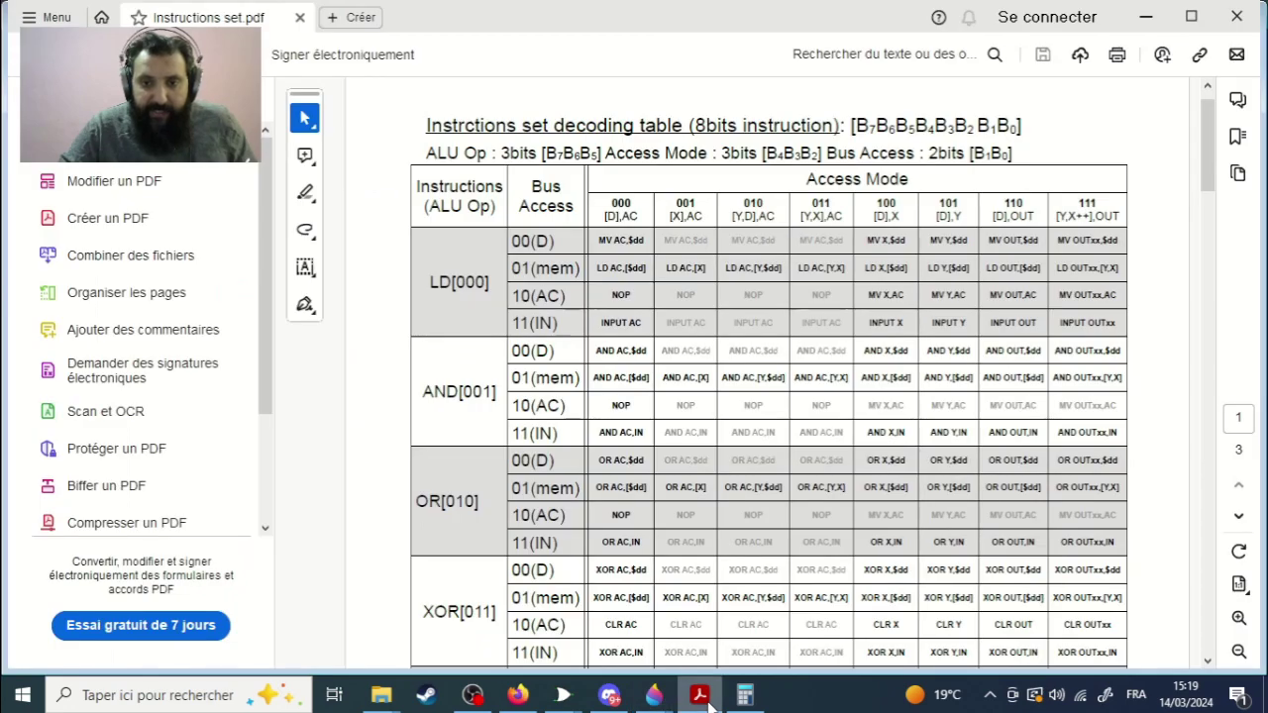
mouse_move(563, 694)
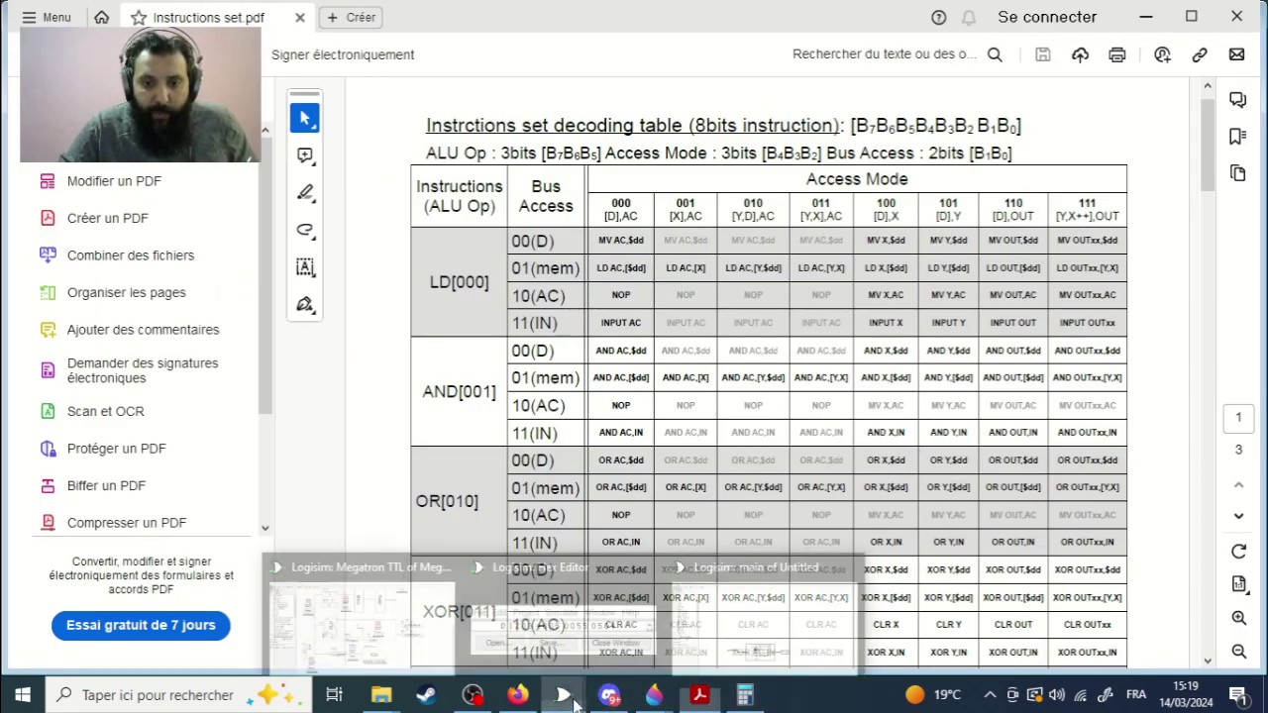
click(384, 626)
scroll(953, 333, up, 6)
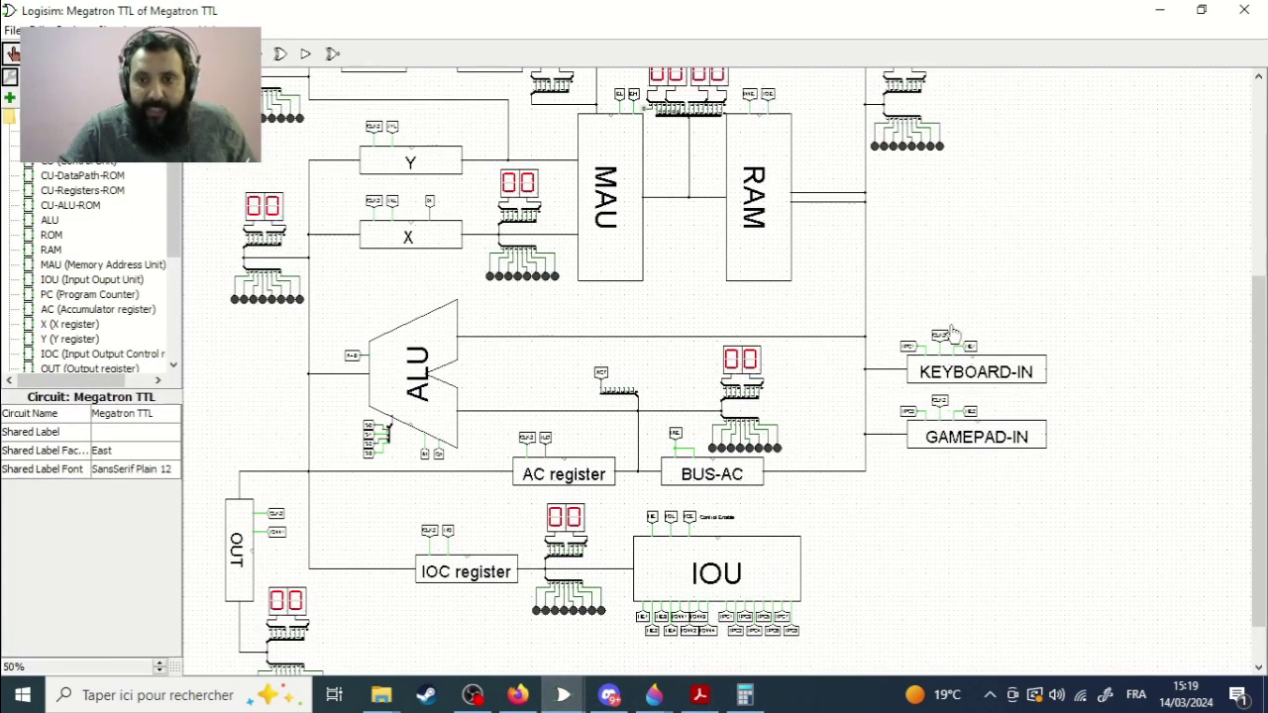
scroll(953, 334, up, 1)
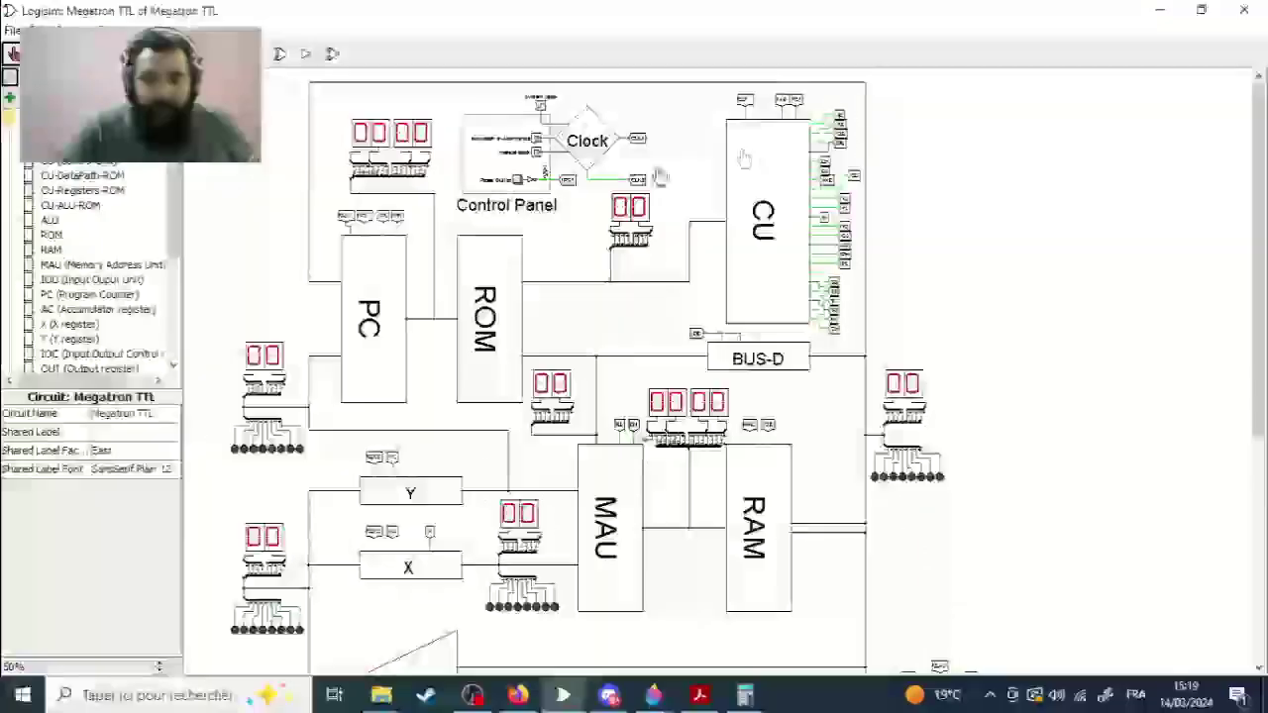
Step: Enlarge the circuit to 100% and examine the CU block's inputs and outputs together with the clock and ROM feeding it
click(159, 660)
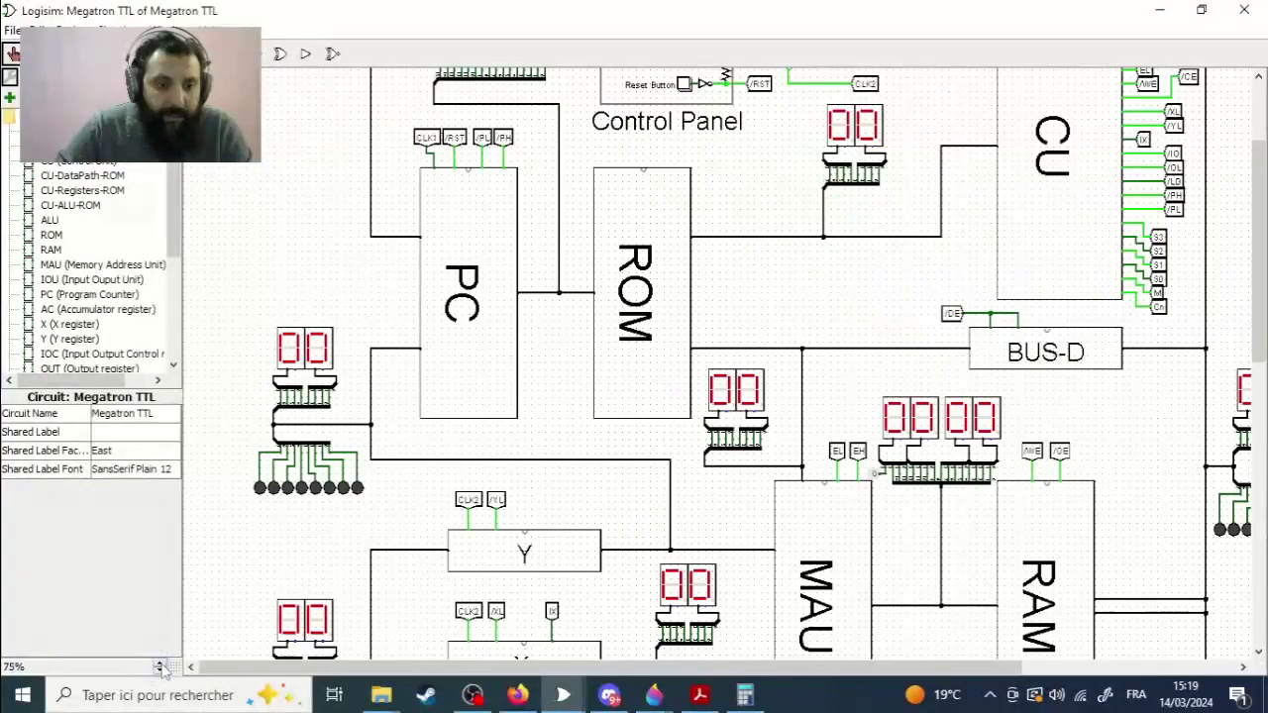
click(159, 661)
scroll(1017, 496, up, 5)
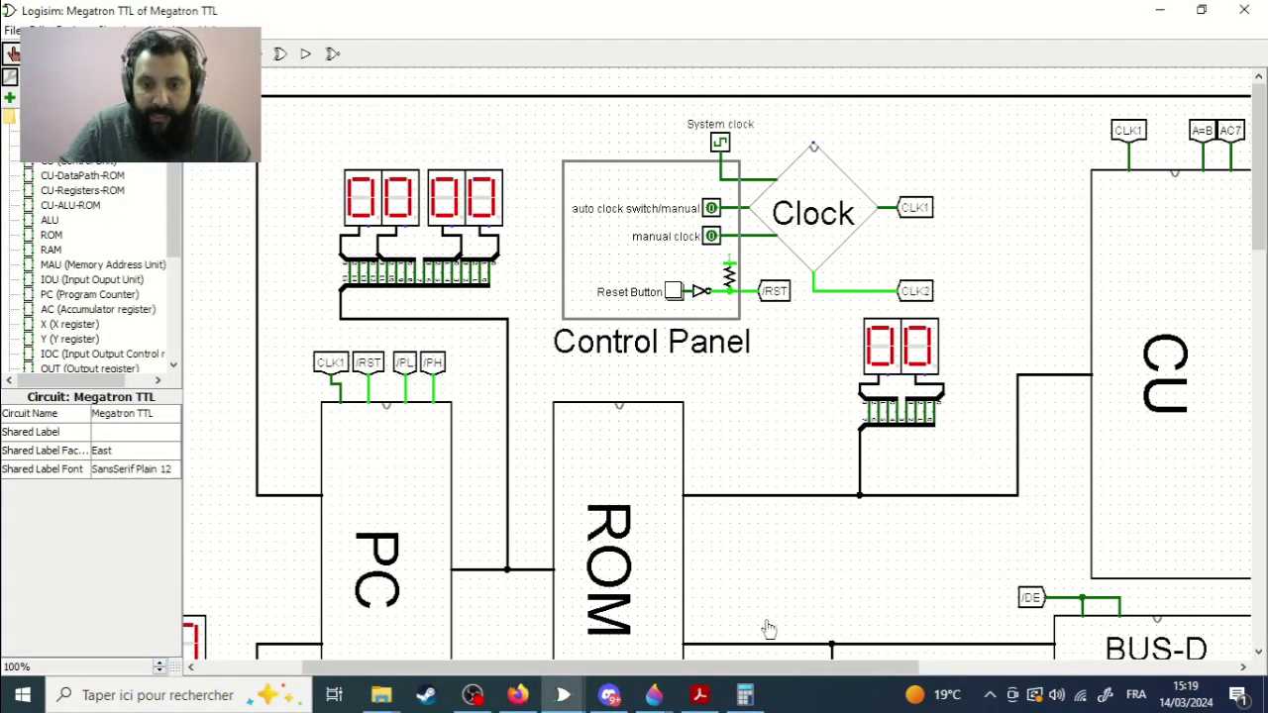
drag(313, 668, 1003, 649)
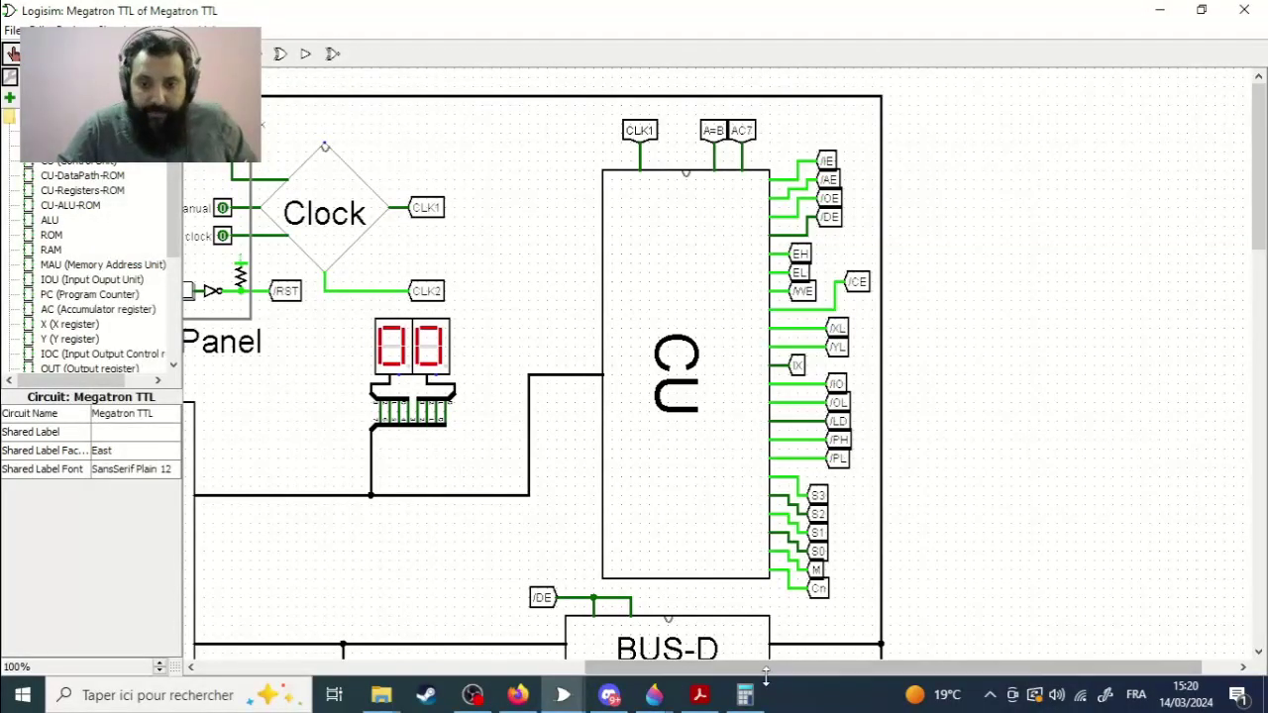
drag(798, 670, 651, 677)
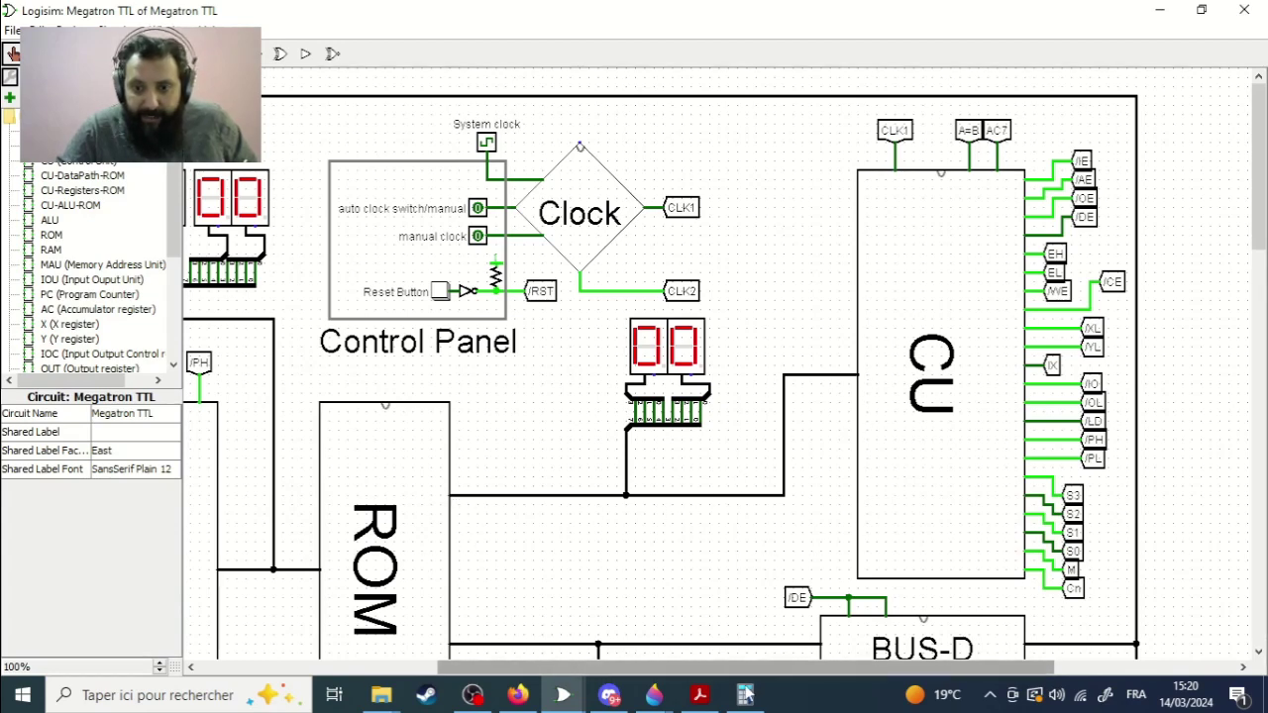
drag(758, 675, 874, 675)
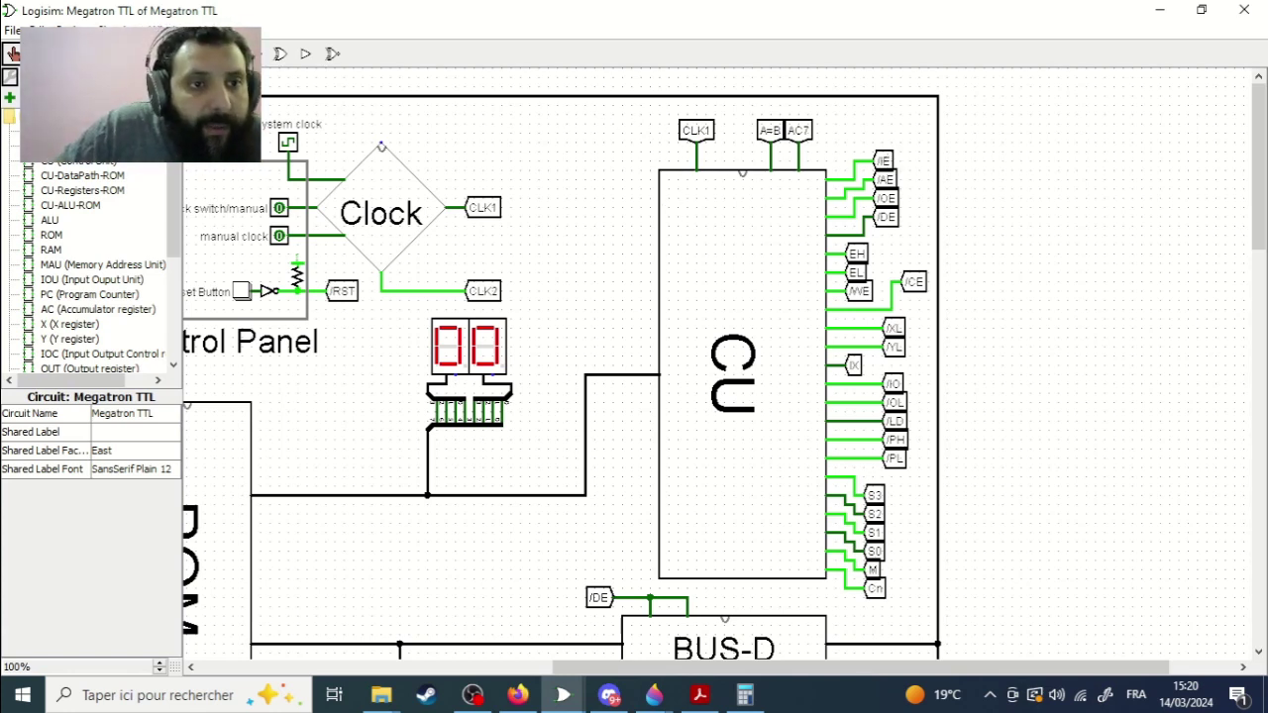
Step: Point out the CU's upper output tunnels by selecting /IE, /OE, EL, /WE, /XL, /YL and IX one after another
click(887, 166)
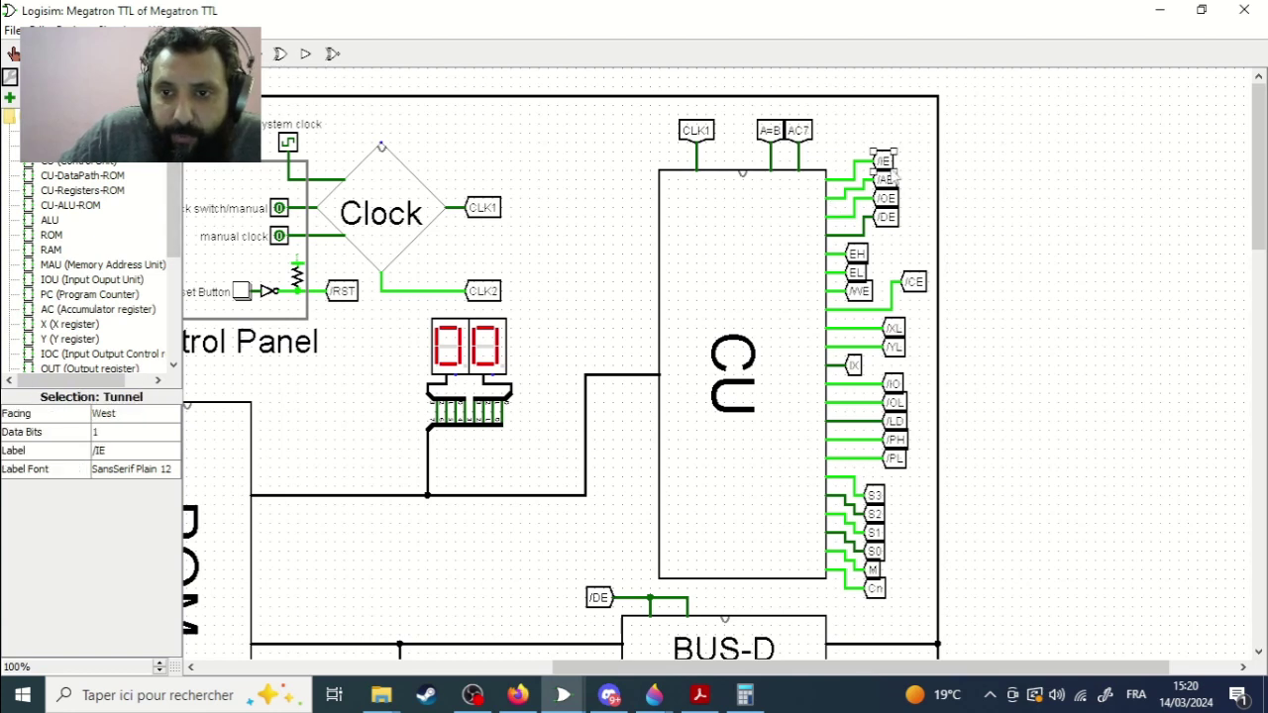
click(885, 199)
click(854, 272)
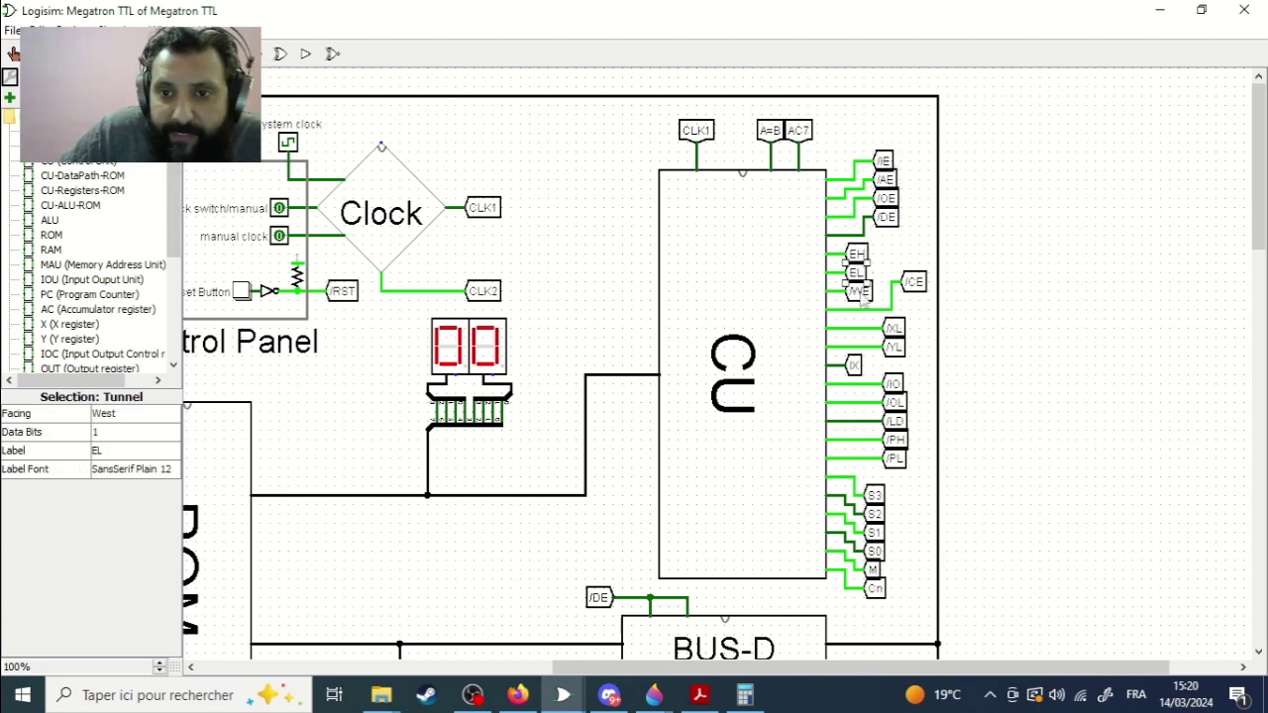
click(858, 291)
click(893, 327)
click(894, 346)
click(853, 365)
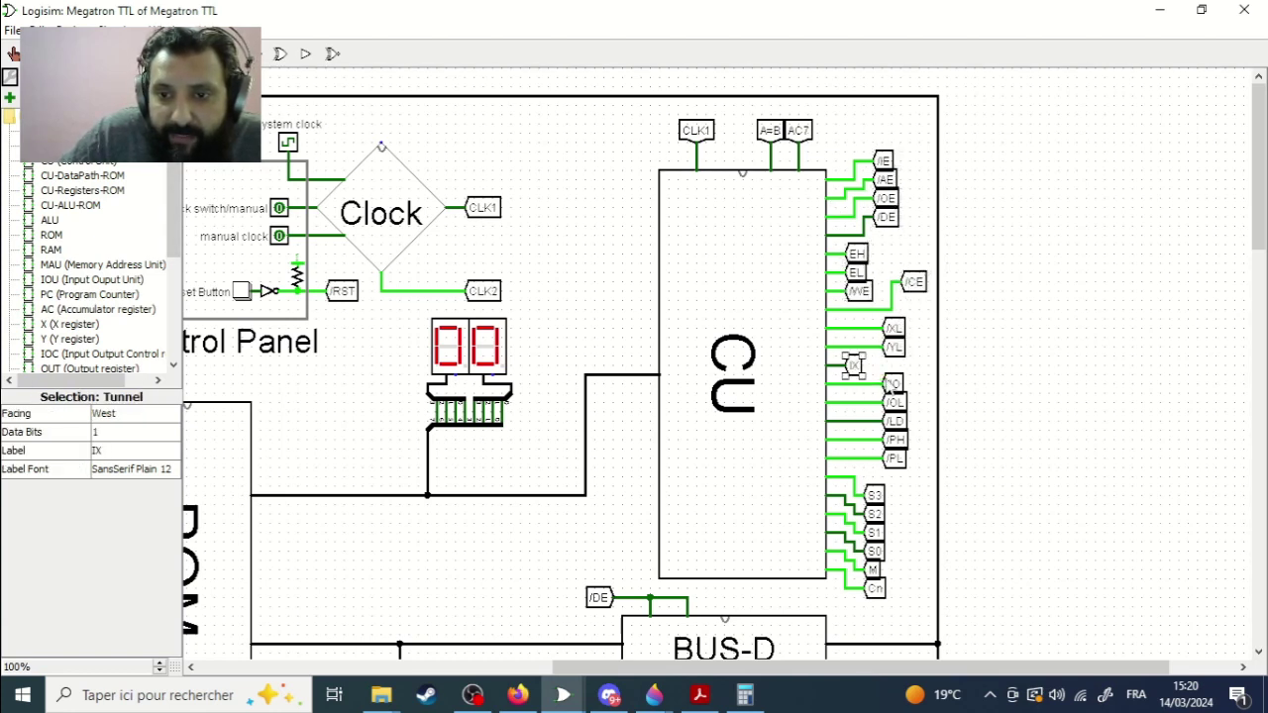
Step: Point out the CU's lower output tunnels by selecting /IO, /OL, /PL, S2, S1 and S0 in turn
click(894, 383)
click(893, 402)
click(895, 439)
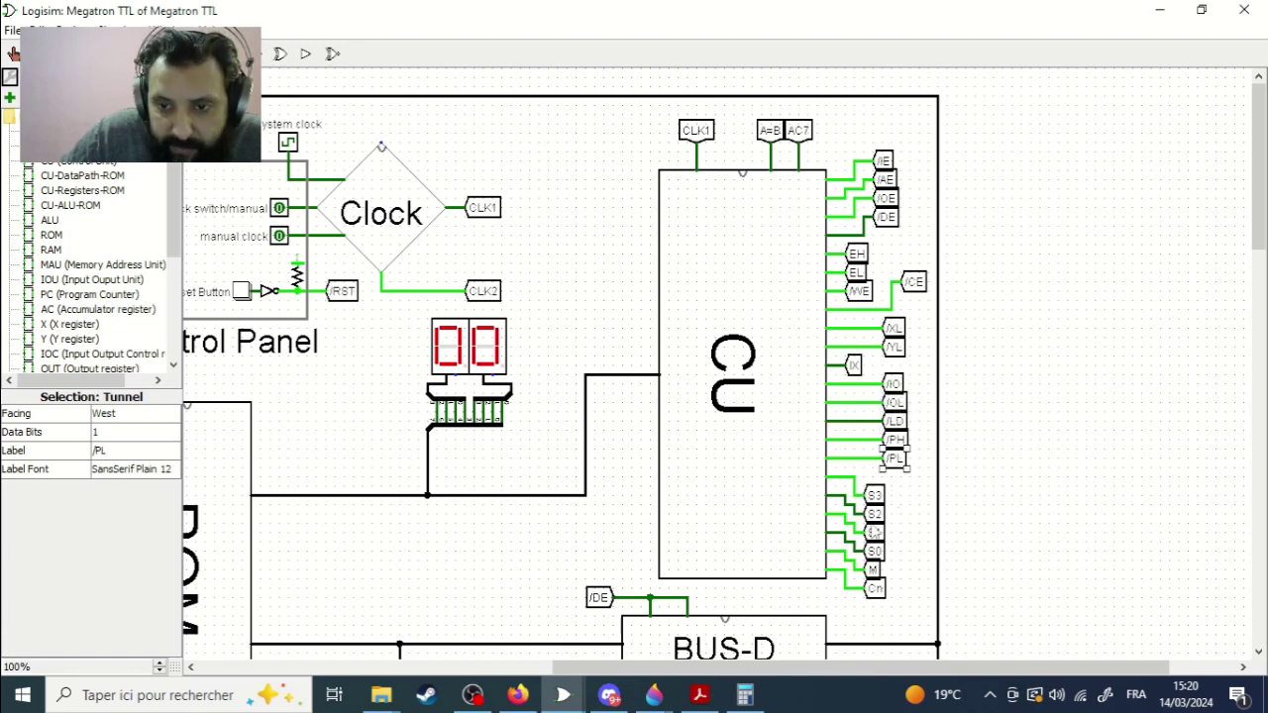
click(875, 514)
click(875, 532)
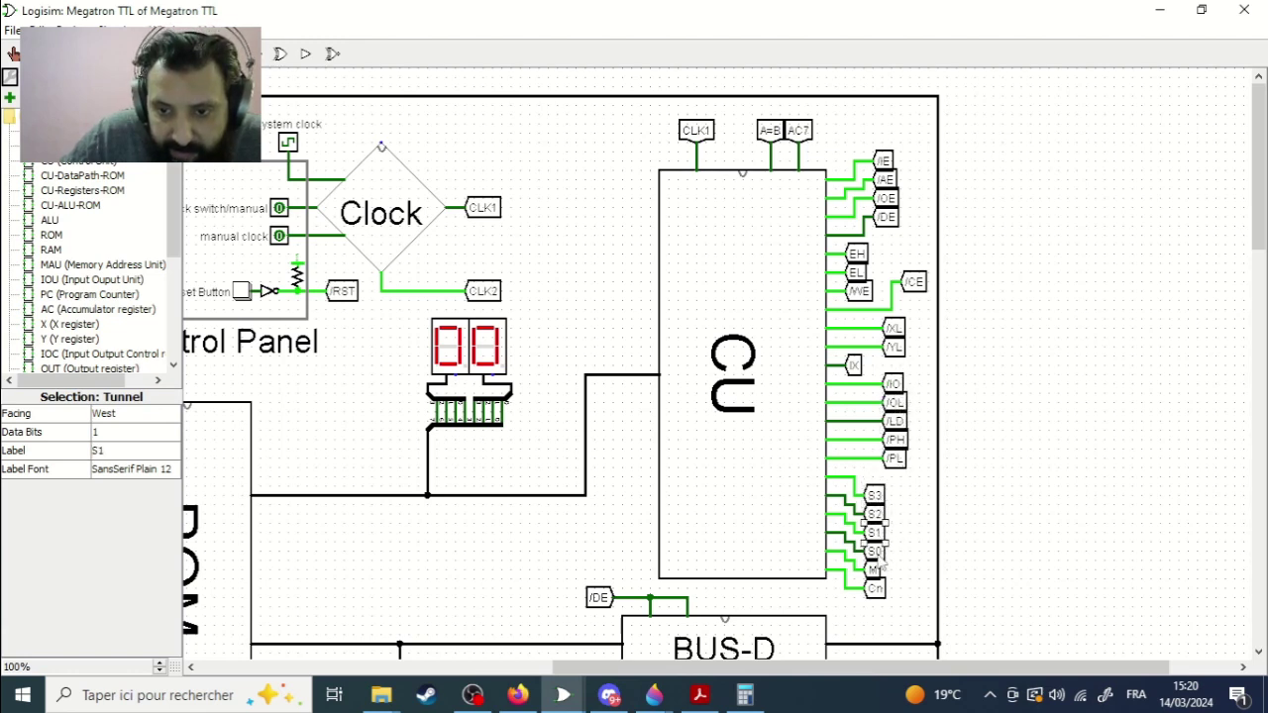
click(874, 551)
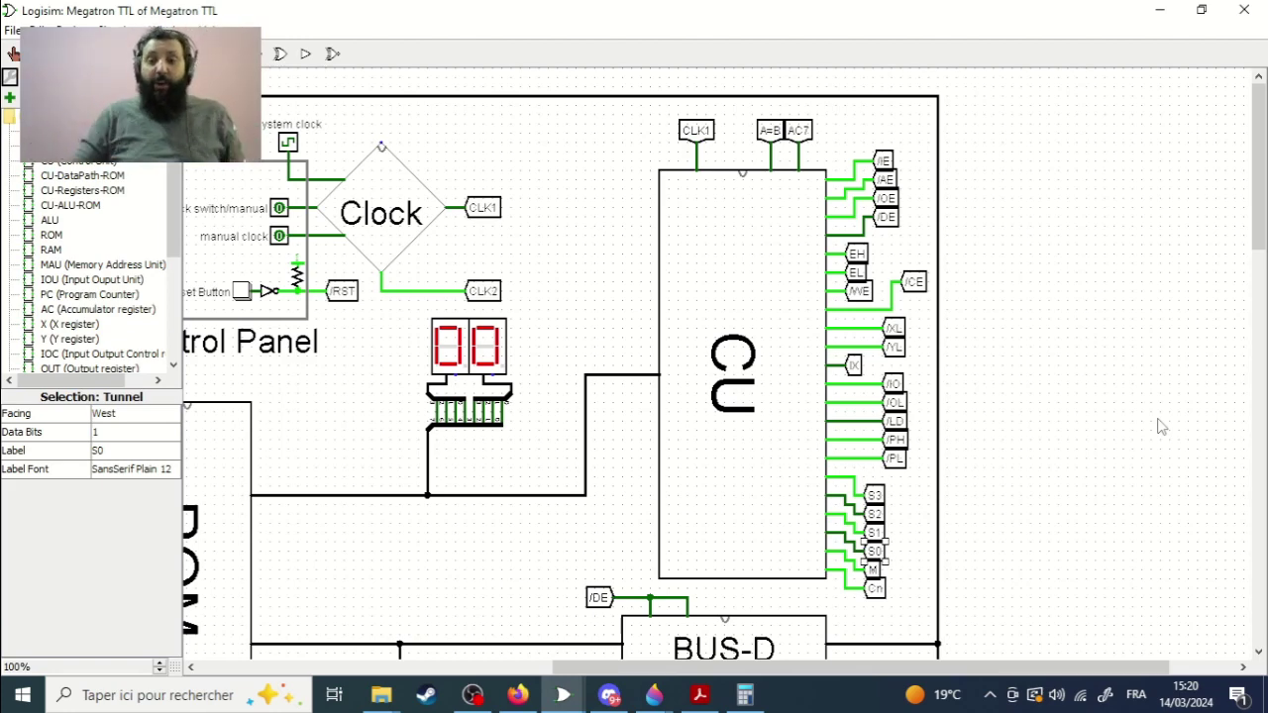
Step: Survey the blocks around the CU at 75% and 50% zoom, and return to the CU's outputs at 100%
scroll(998, 246, down, 10)
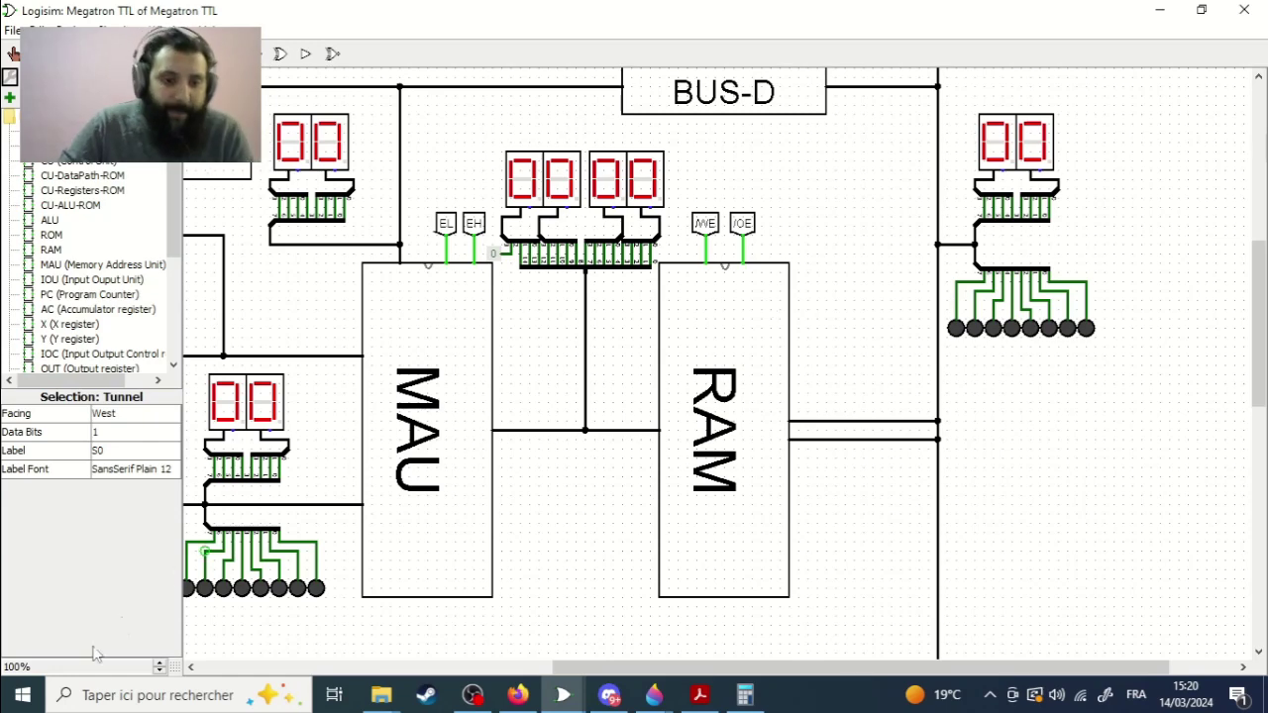
click(159, 671)
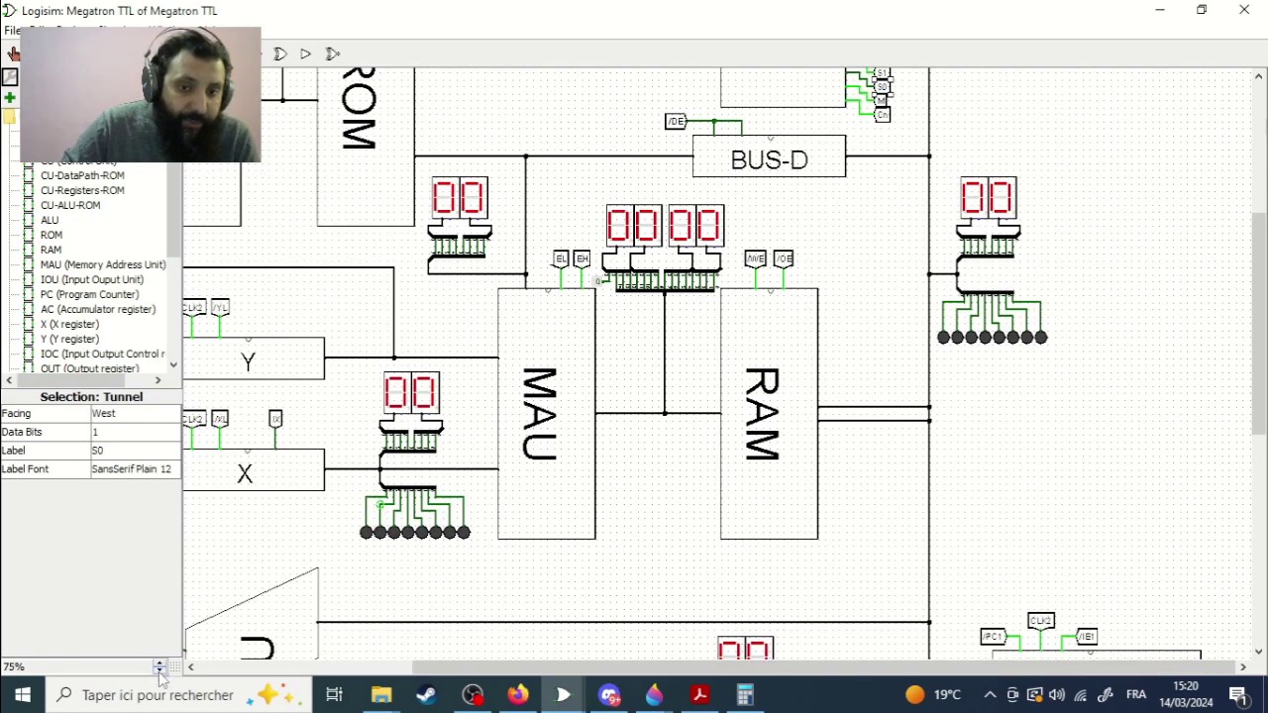
click(159, 670)
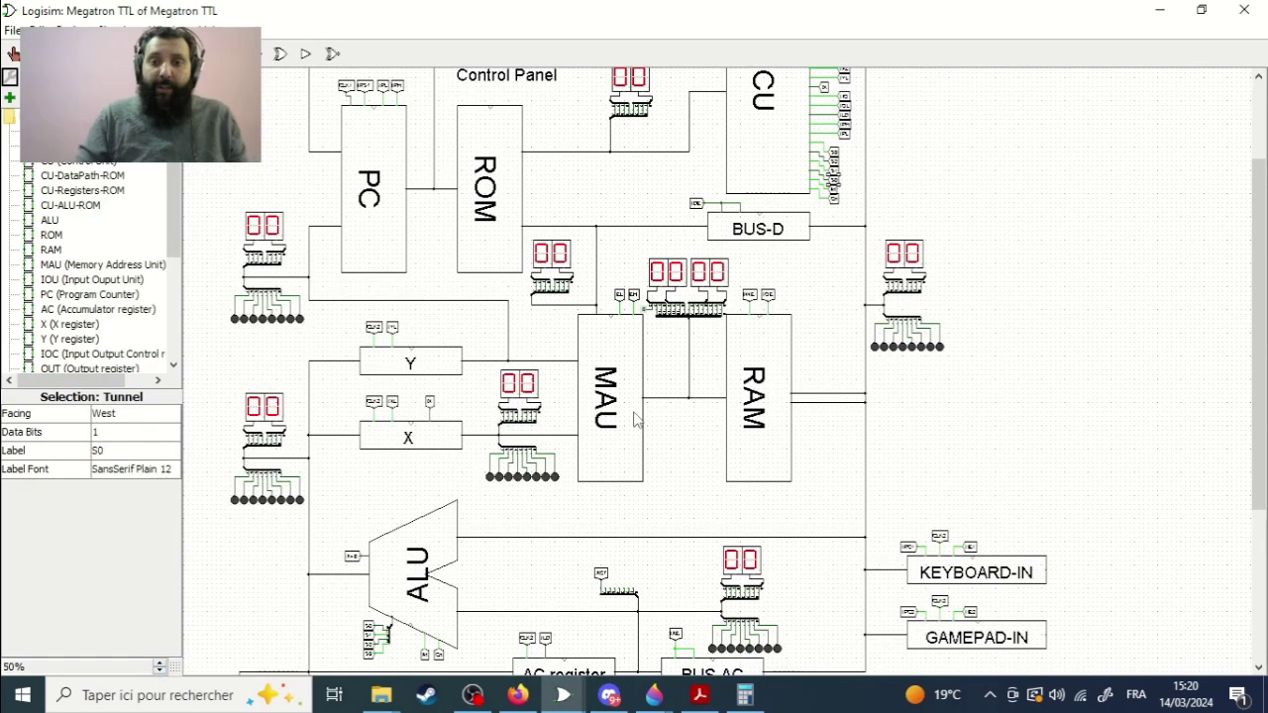
click(158, 664)
scroll(288, 630, up, 3)
scroll(724, 362, up, 3)
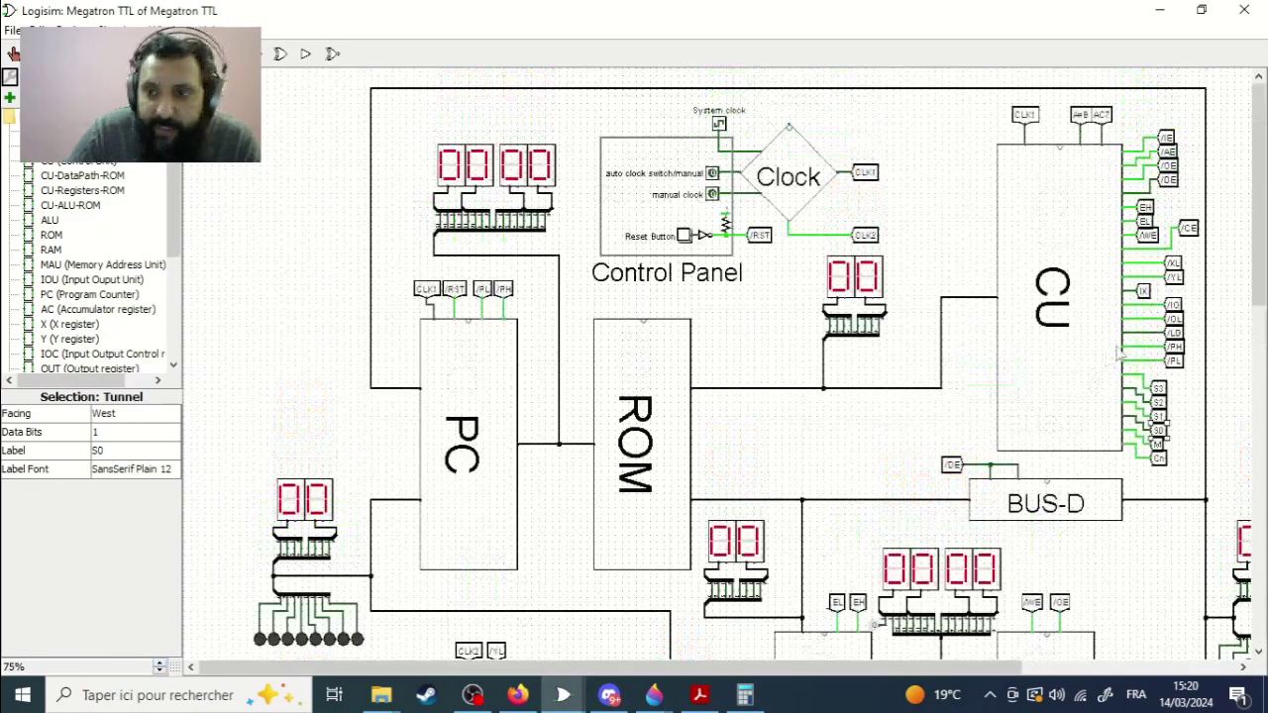
click(158, 662)
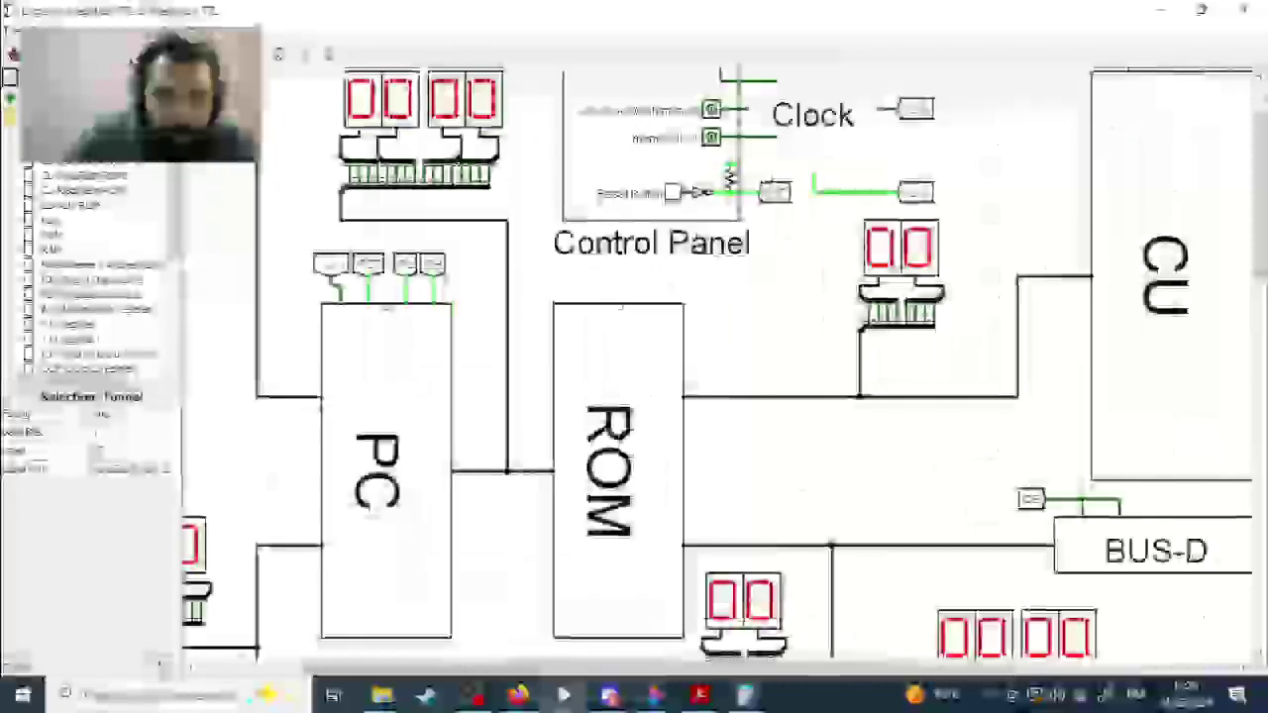
scroll(921, 442, right, 5)
scroll(922, 441, up, 2)
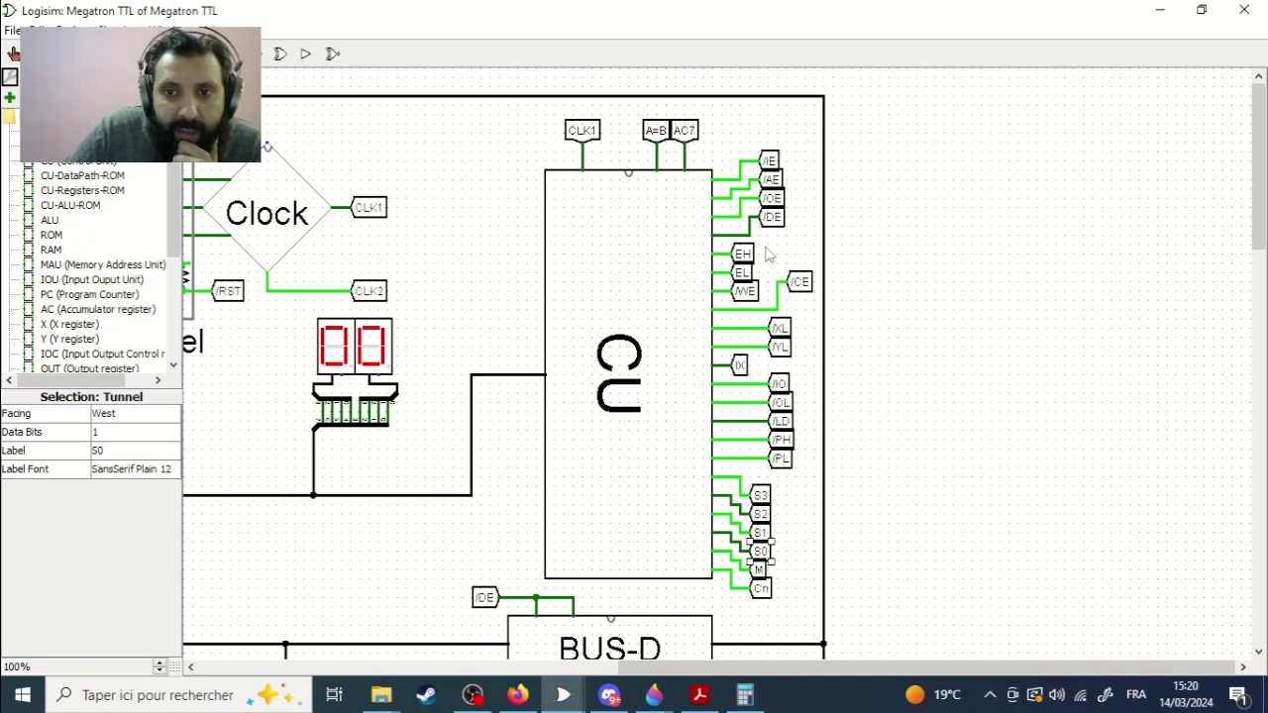
Step: Select the /OE tunnel at the CU's output and the matching /OE tunnel above the RAM
click(777, 201)
scroll(771, 270, down, 5)
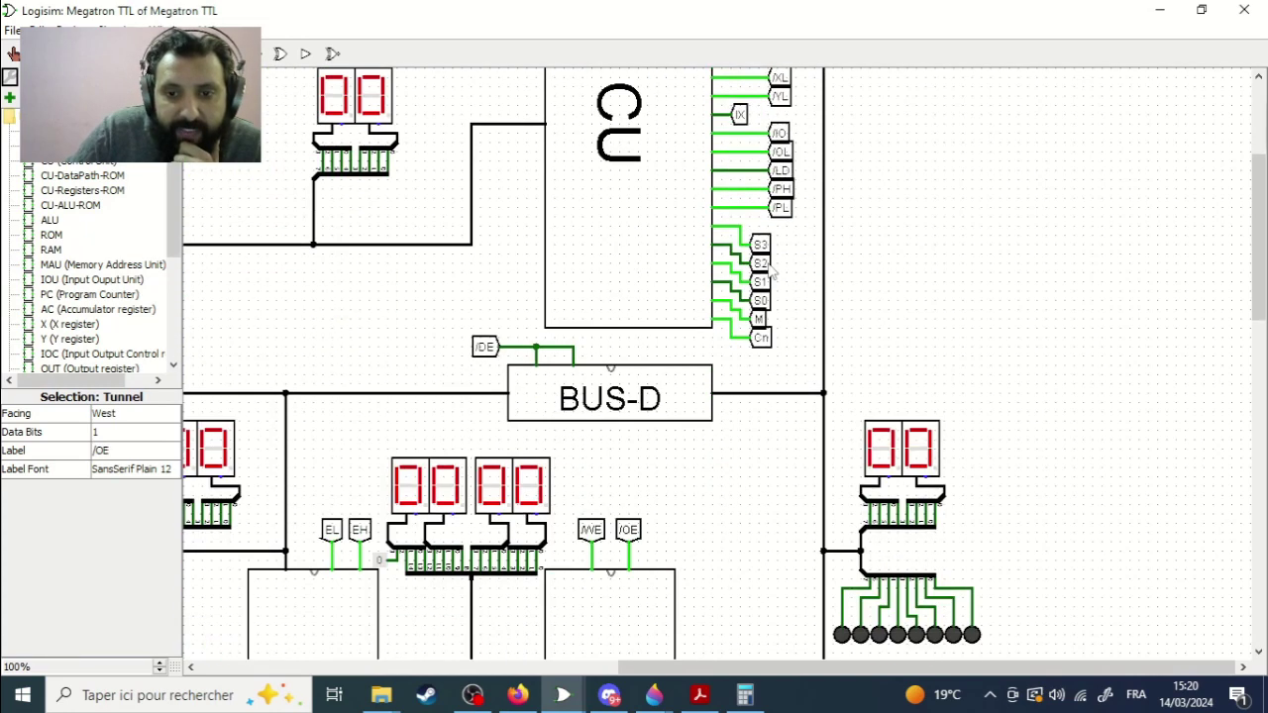
scroll(770, 269, down, 2)
click(628, 335)
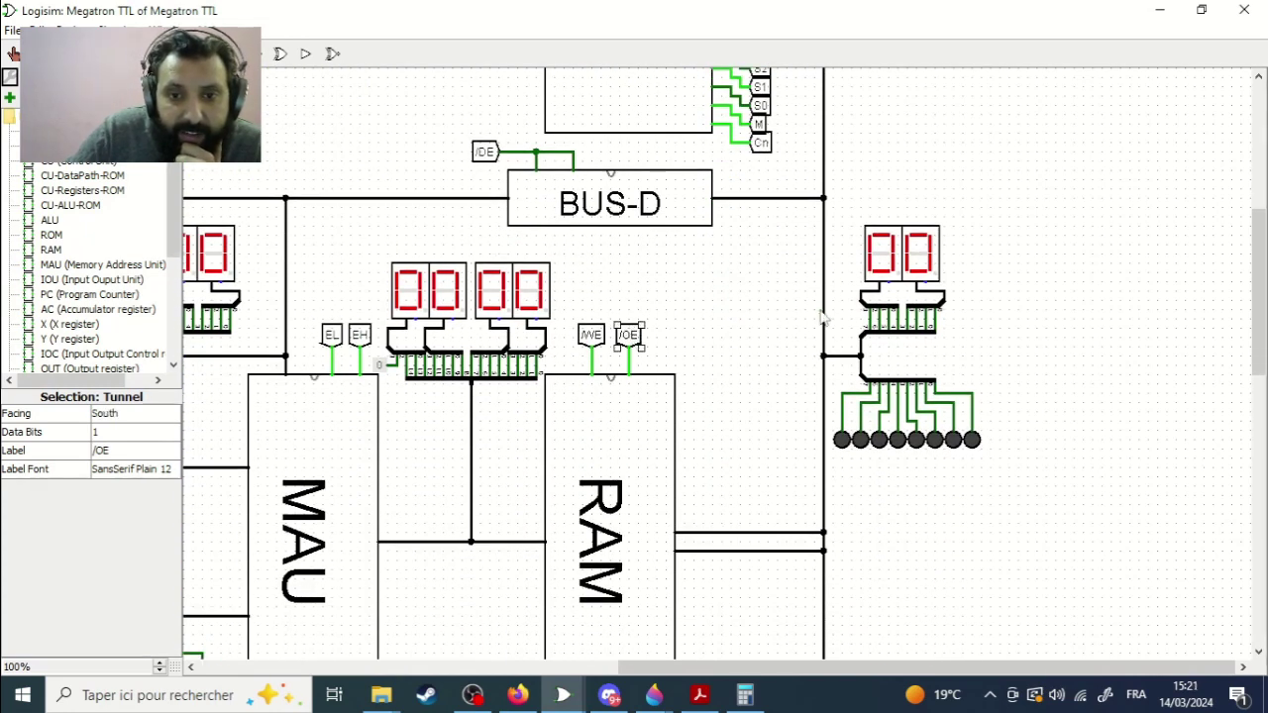
Step: Trace the /OE signal again from the CU to the RAM, selecting the tunnel at both ends
scroll(830, 309, up, 6)
scroll(802, 127, up, 3)
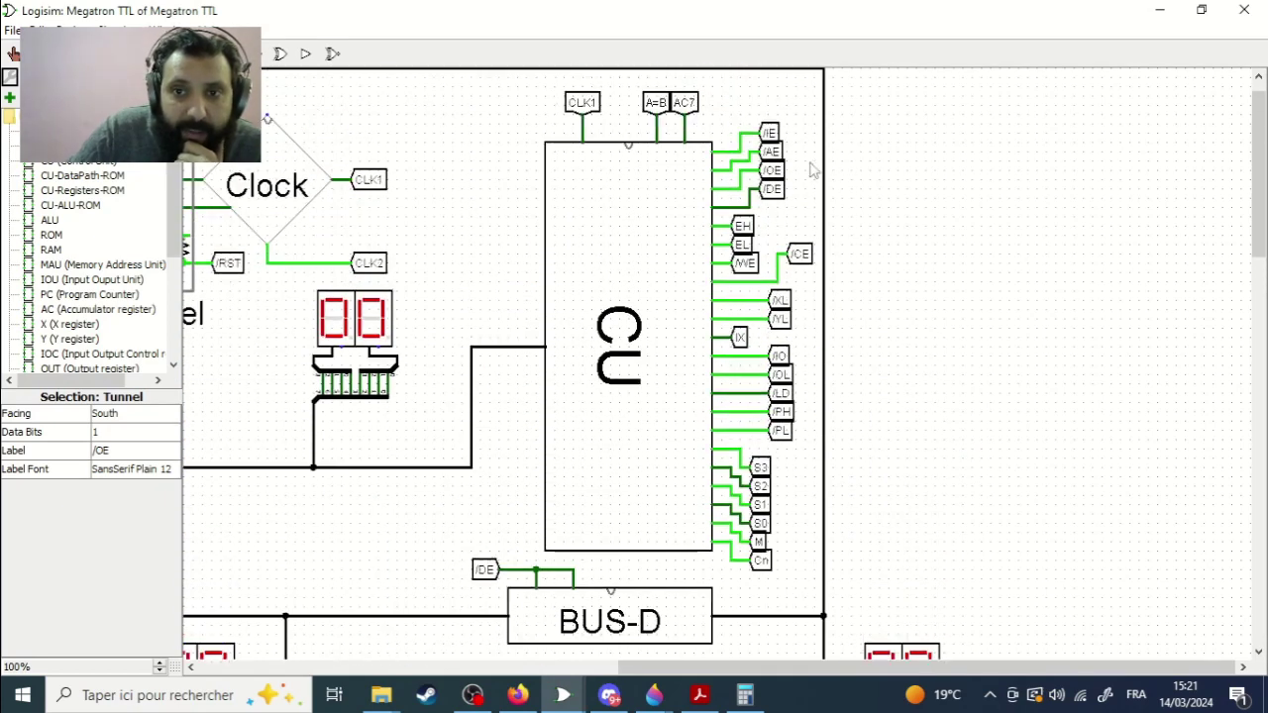
scroll(807, 240, down, 5)
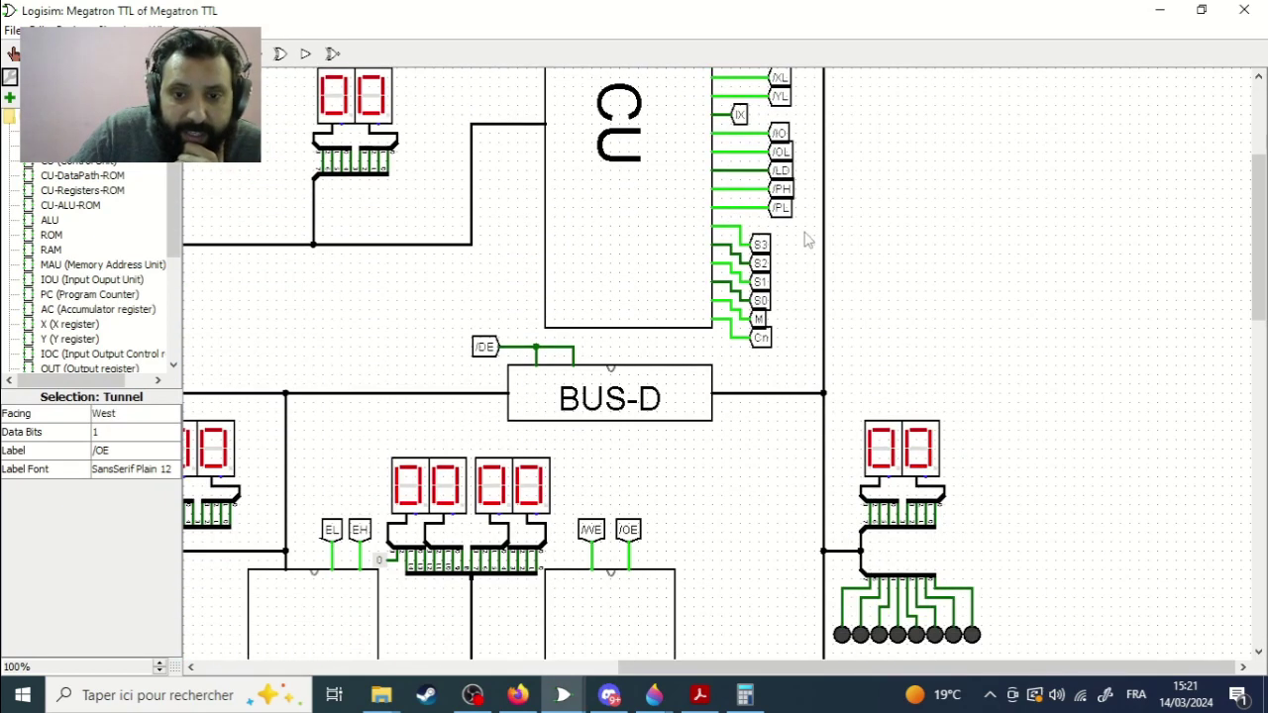
scroll(887, 322, up, 5)
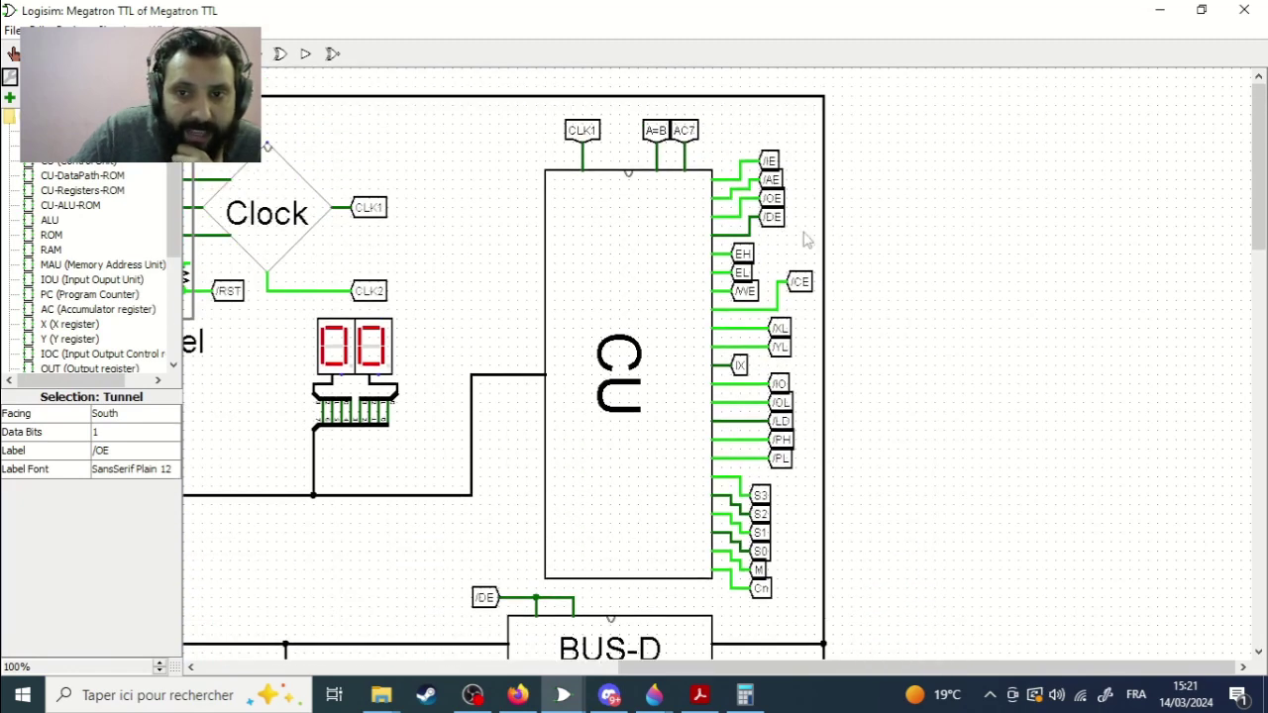
click(775, 199)
scroll(822, 256, down, 4)
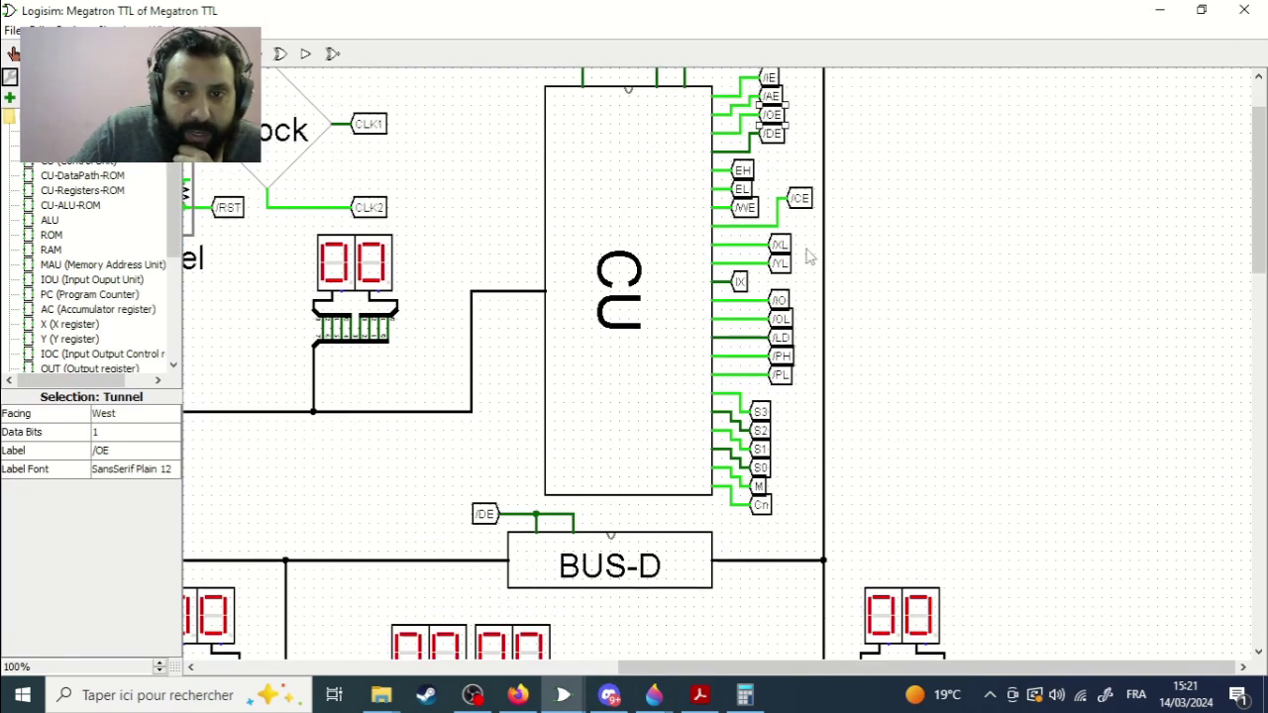
click(625, 539)
scroll(696, 500, down, 2)
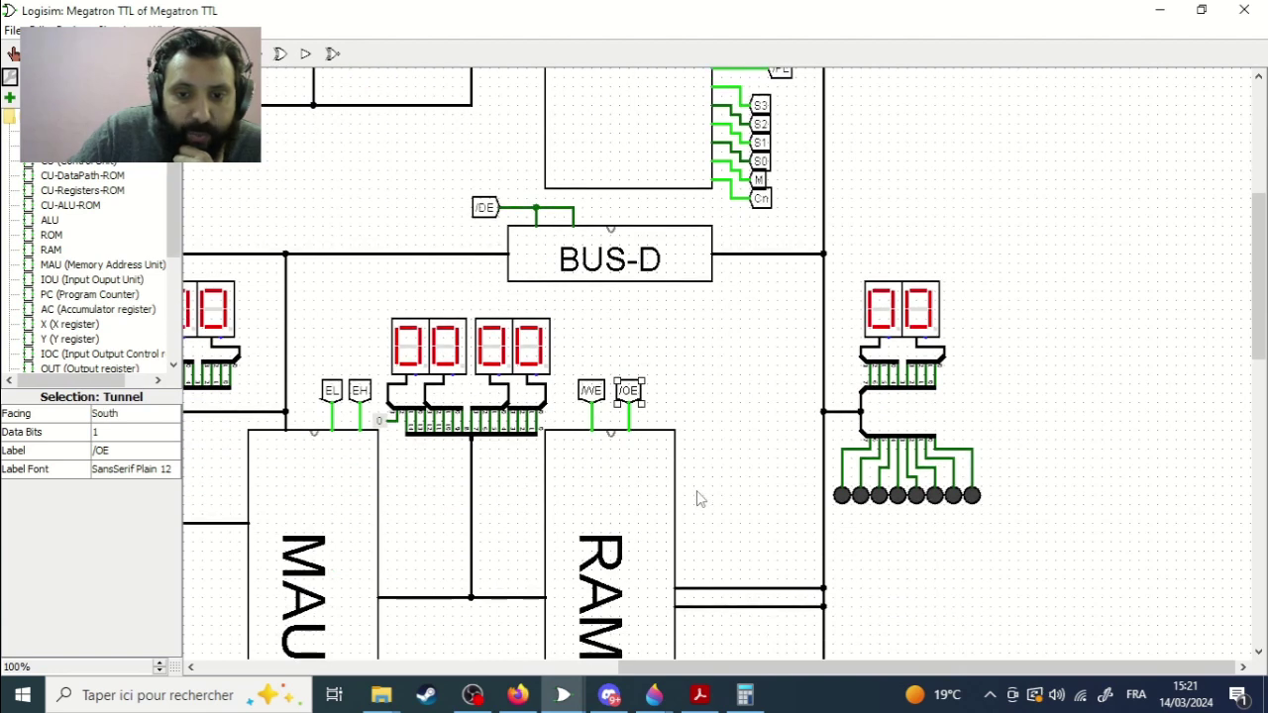
scroll(610, 507, down, 1)
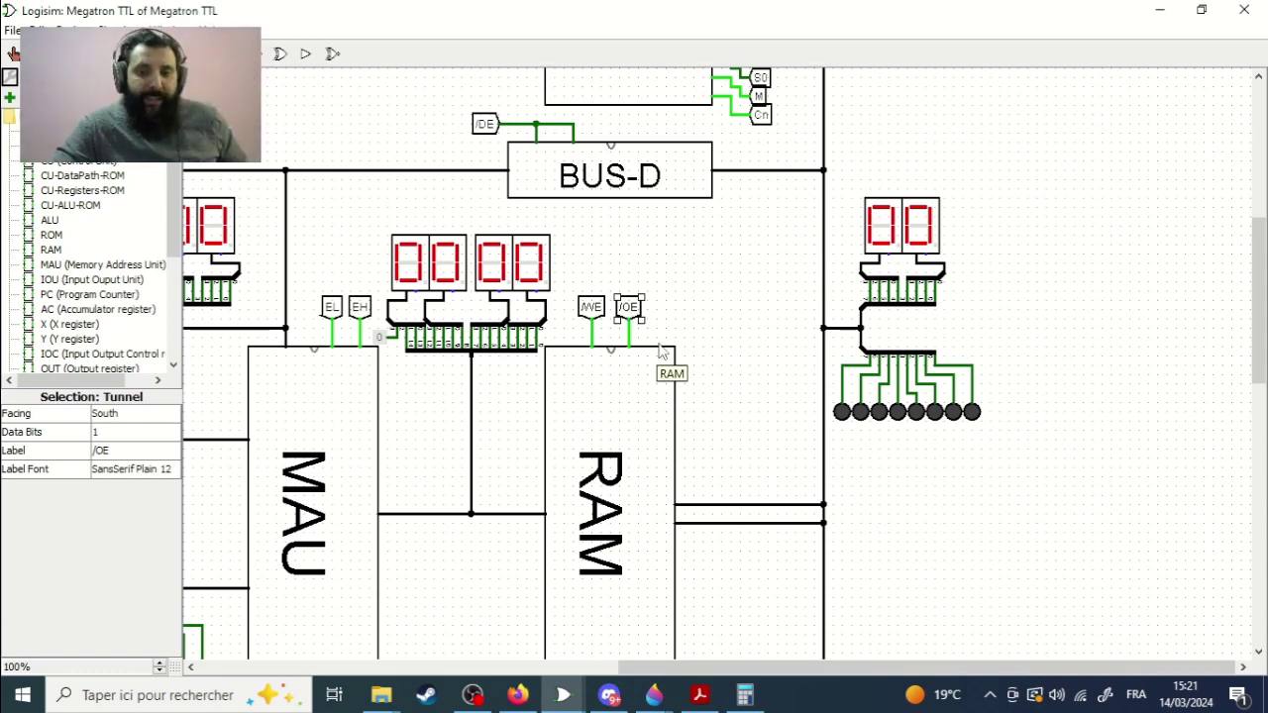
Step: Compare the CU's control outputs with the RAM's control inputs and its connections to the data bus
scroll(693, 367, up, 10)
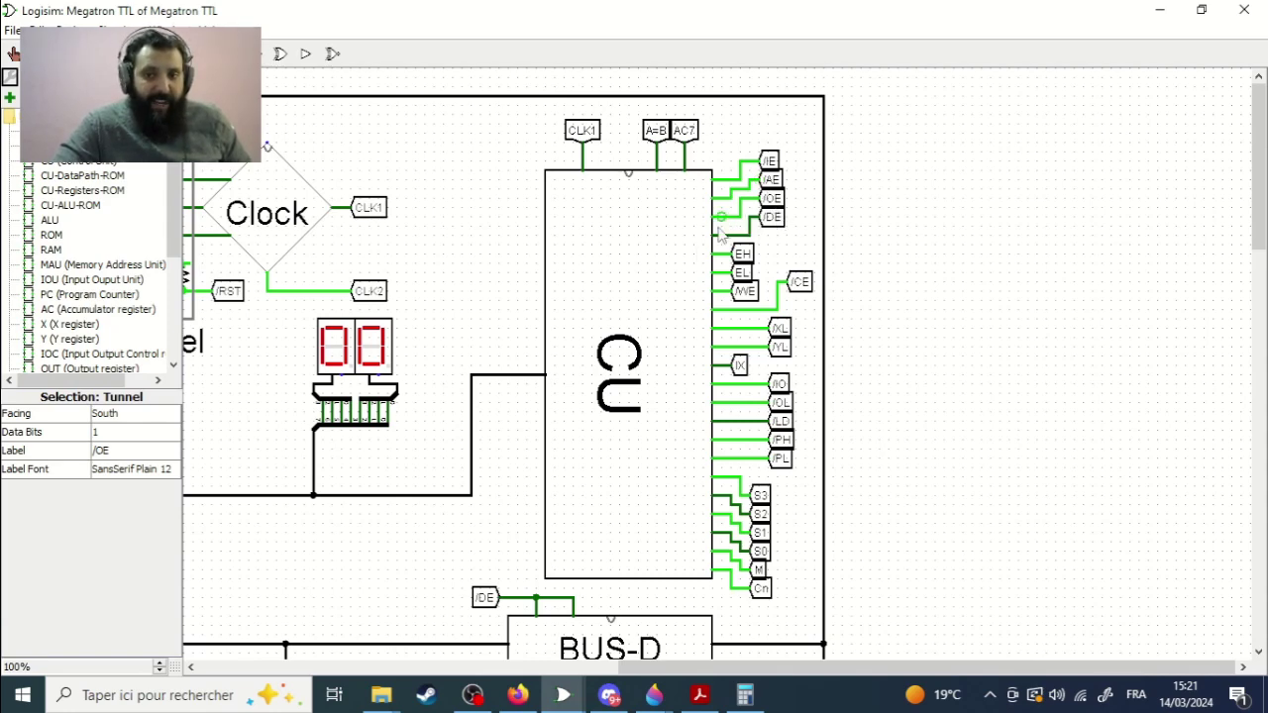
scroll(654, 292, down, 10)
scroll(639, 424, down, 1)
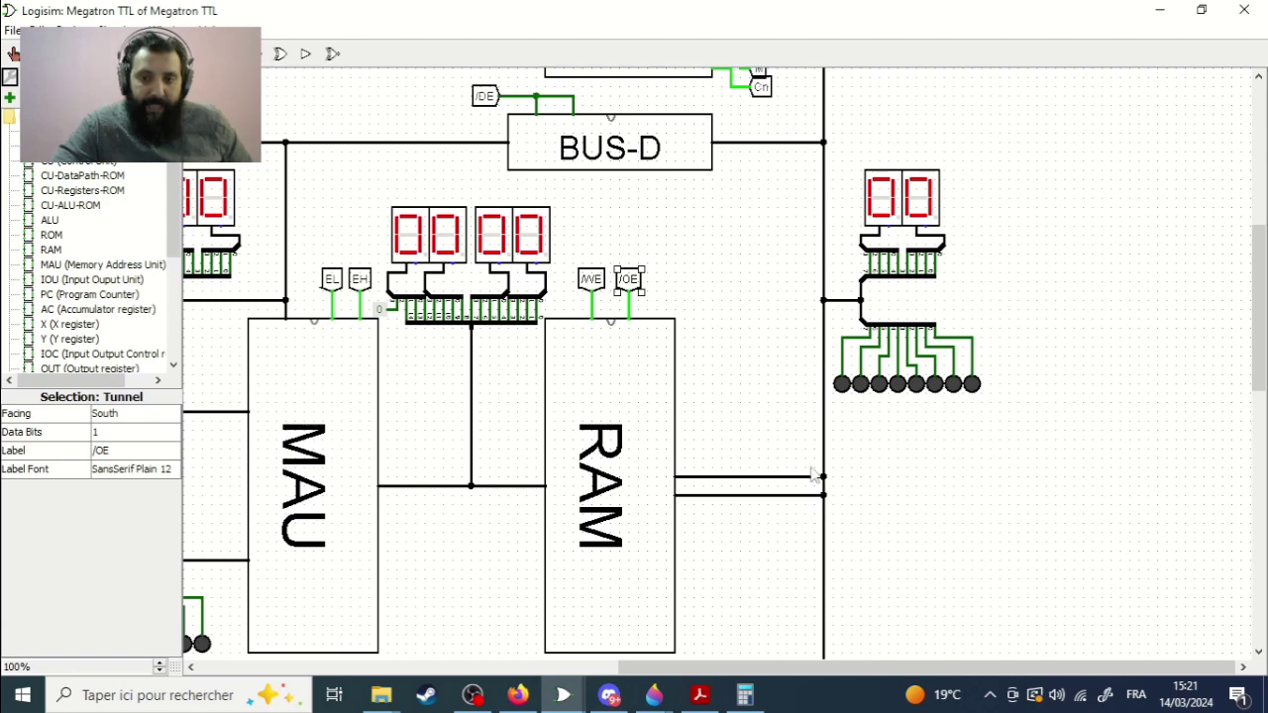
scroll(763, 403, down, 1)
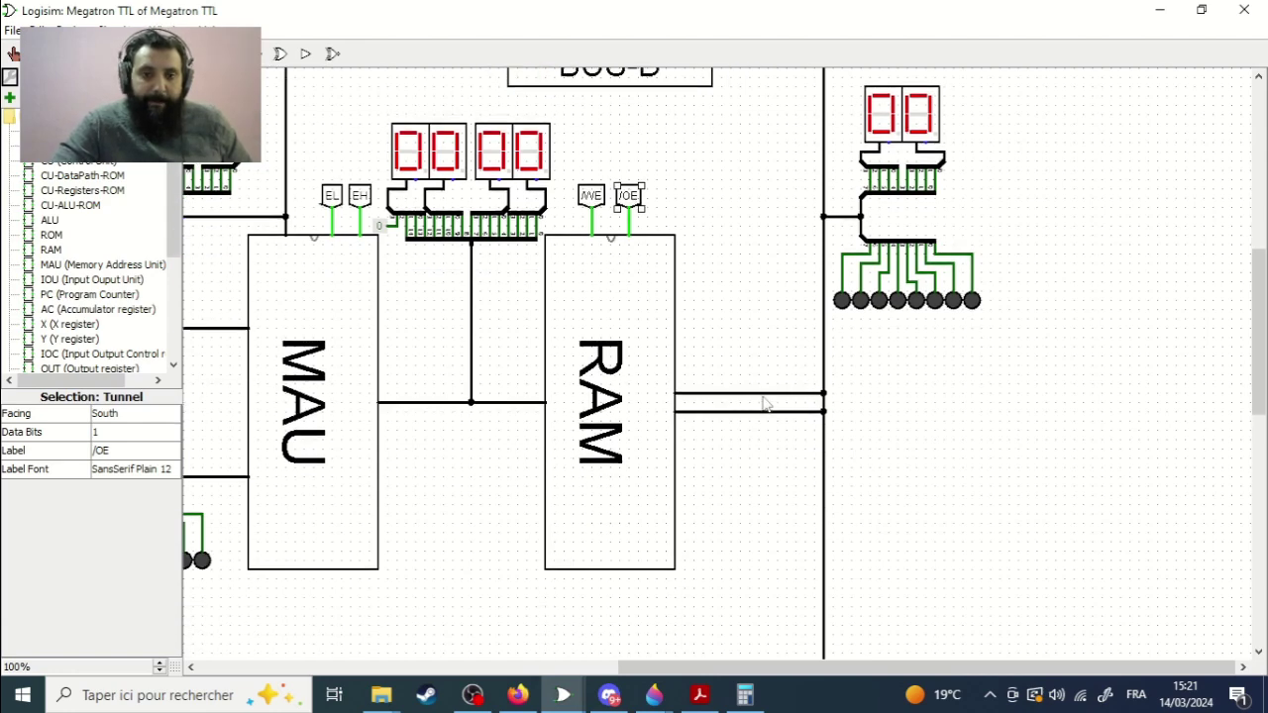
scroll(763, 403, up, 5)
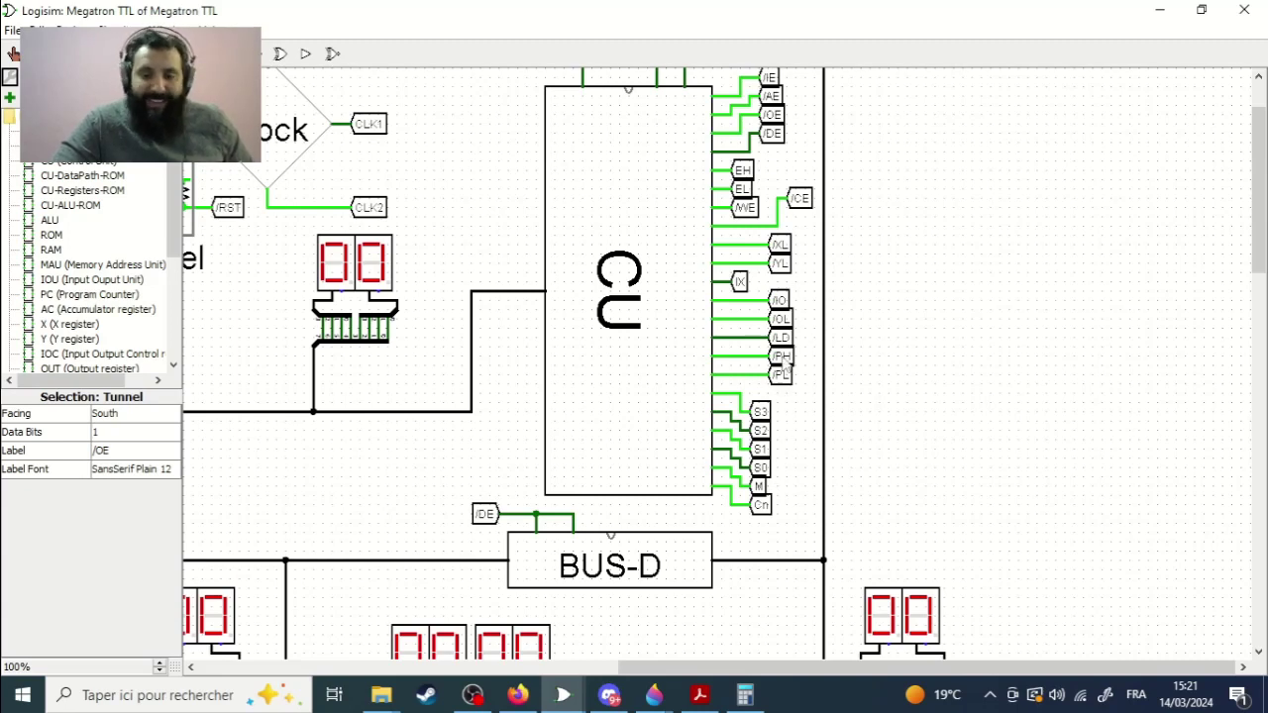
scroll(772, 255, up, 2)
scroll(772, 256, down, 2)
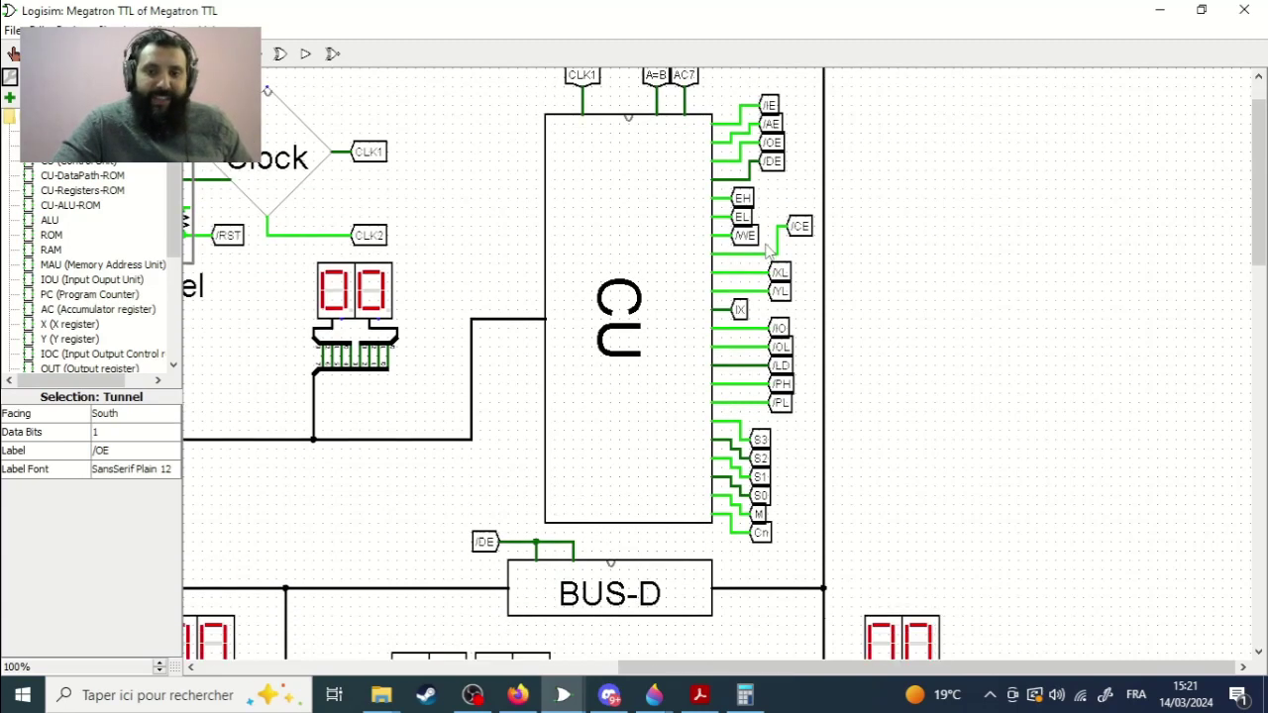
scroll(771, 248, up, 2)
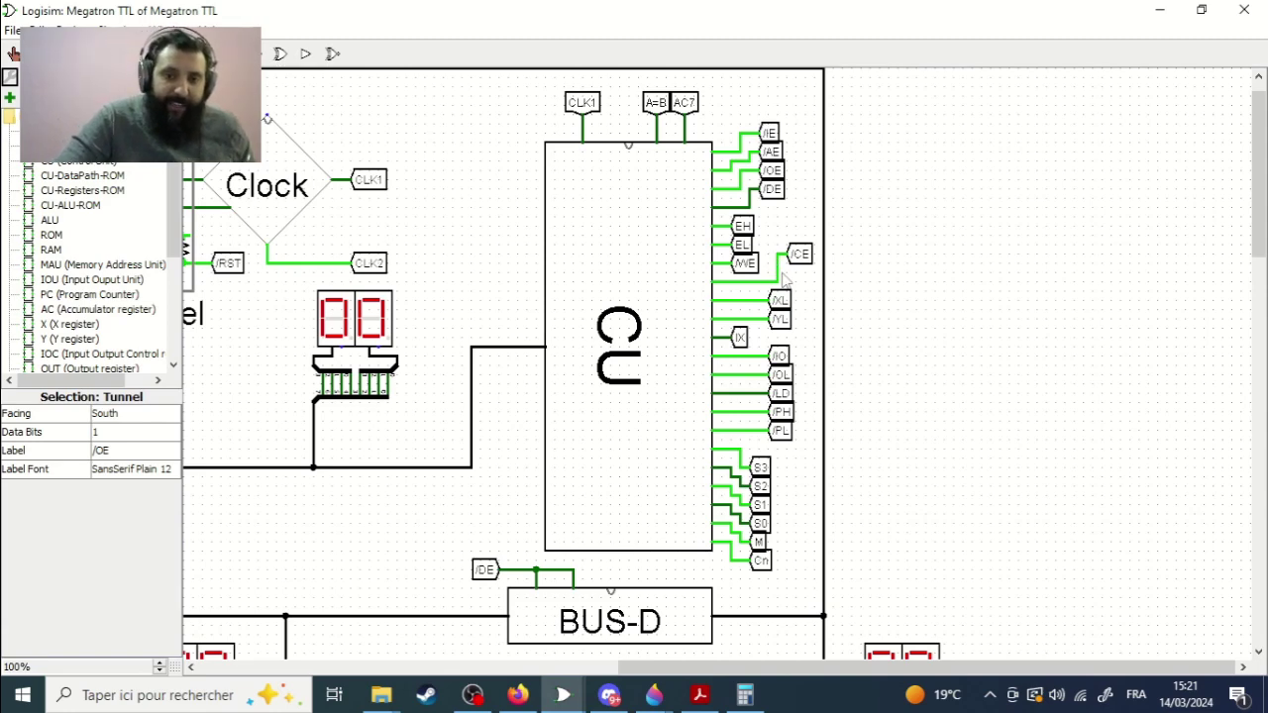
Step: Trace the register load signals by selecting /YL above Y, /XL above X, and the matching /XL tunnel at the CU's output
scroll(783, 280, down, 20)
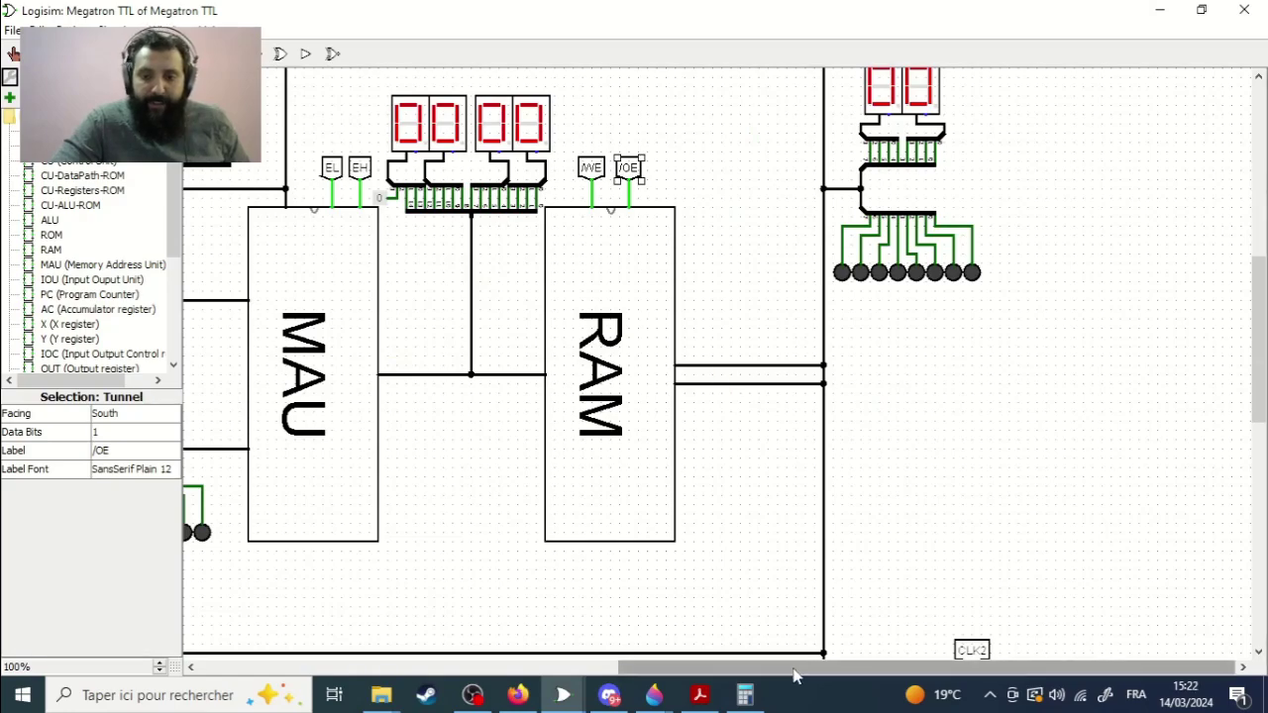
drag(783, 667, 411, 666)
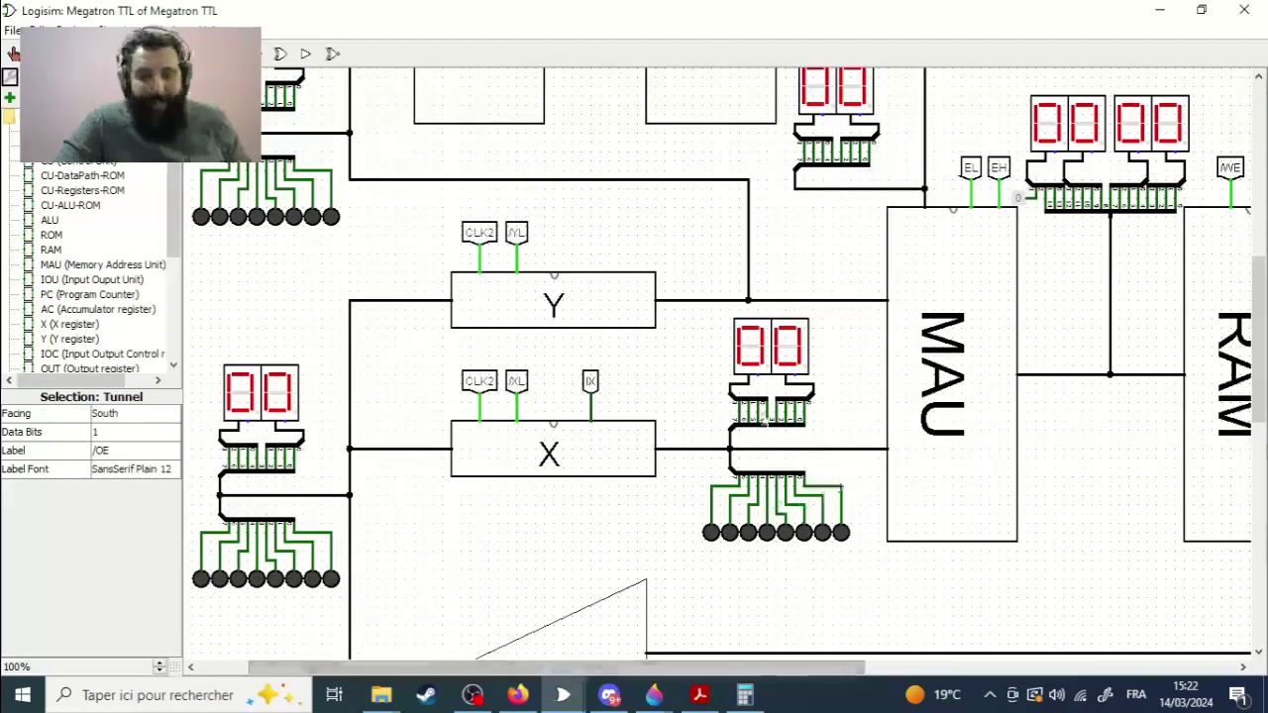
click(517, 233)
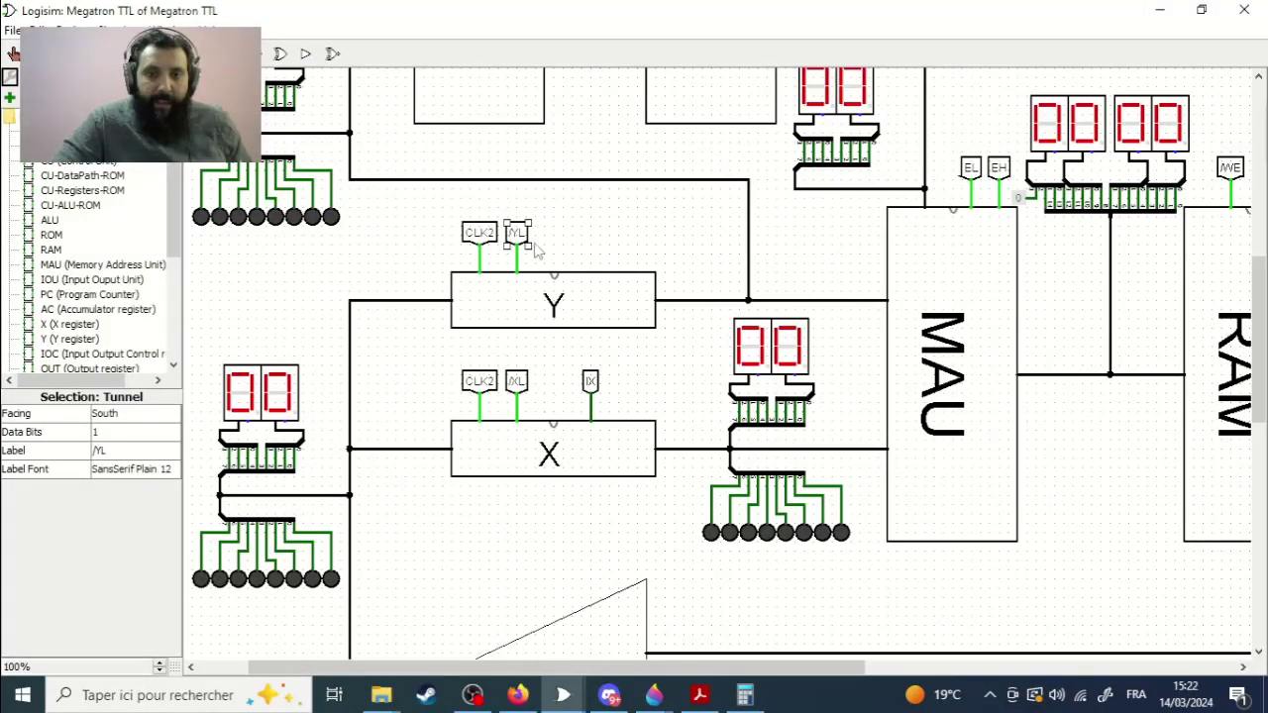
click(516, 382)
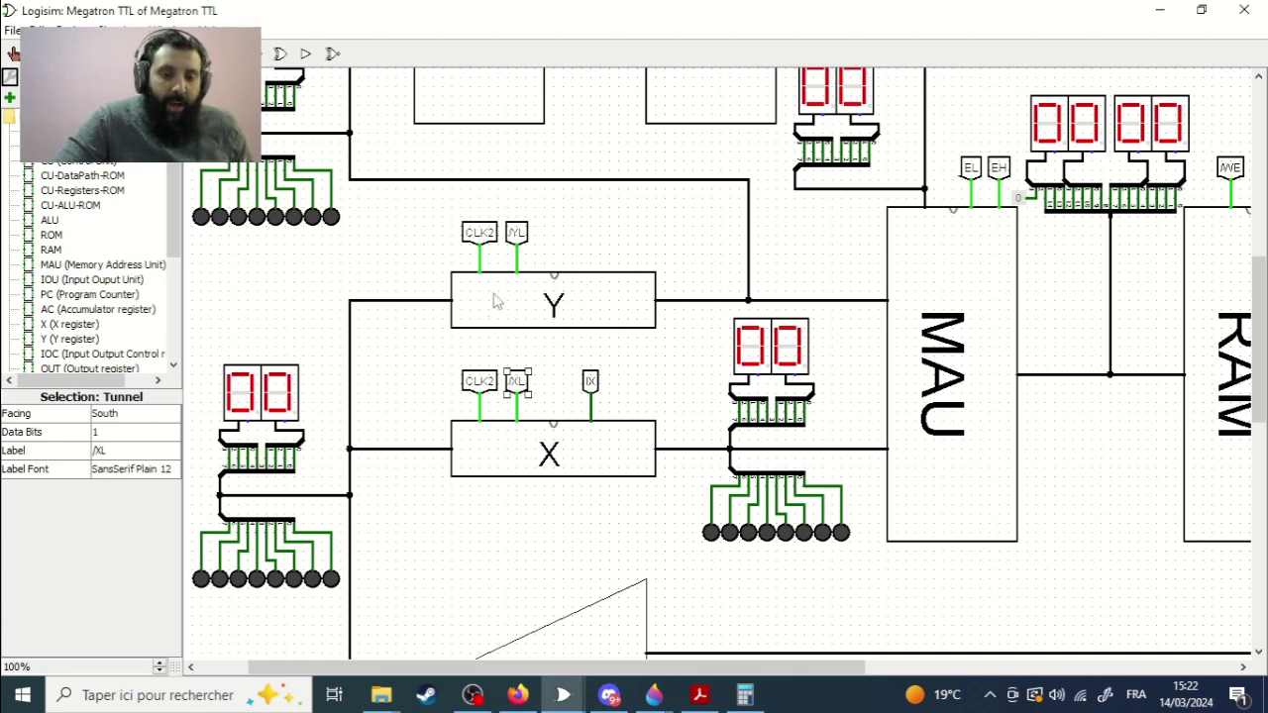
scroll(1149, 485, up, 10)
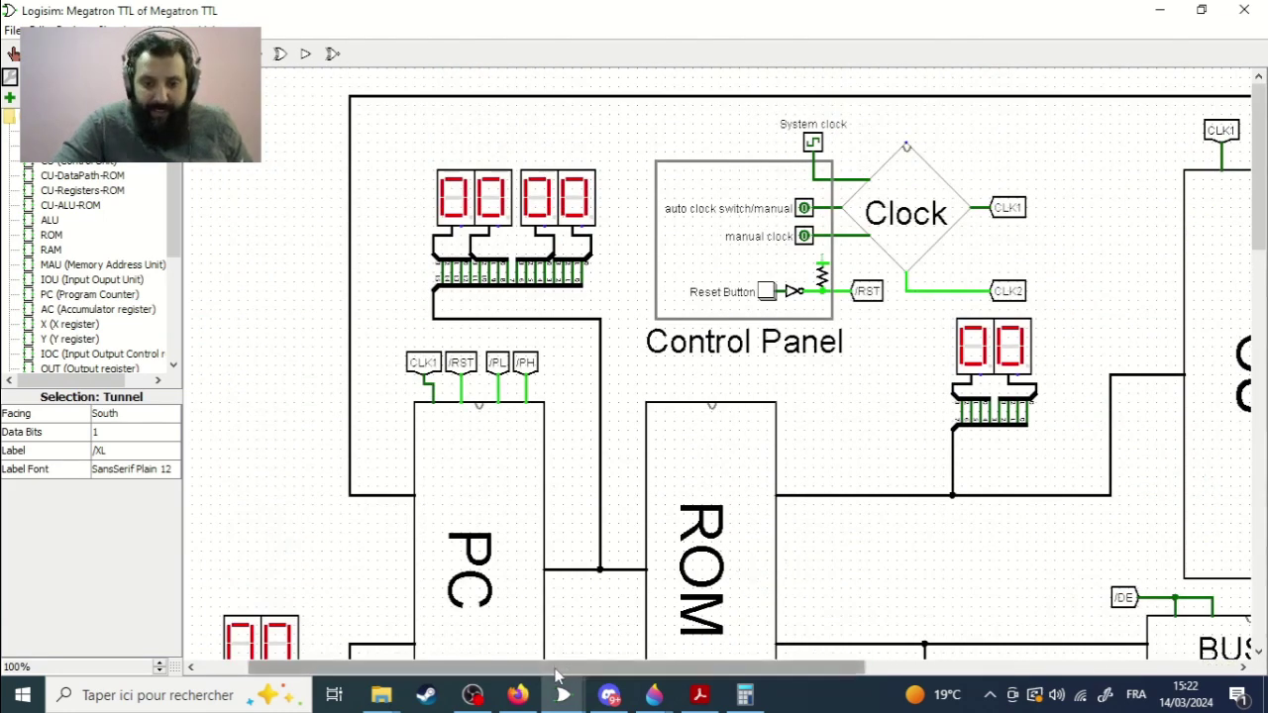
drag(568, 667, 941, 667)
click(780, 328)
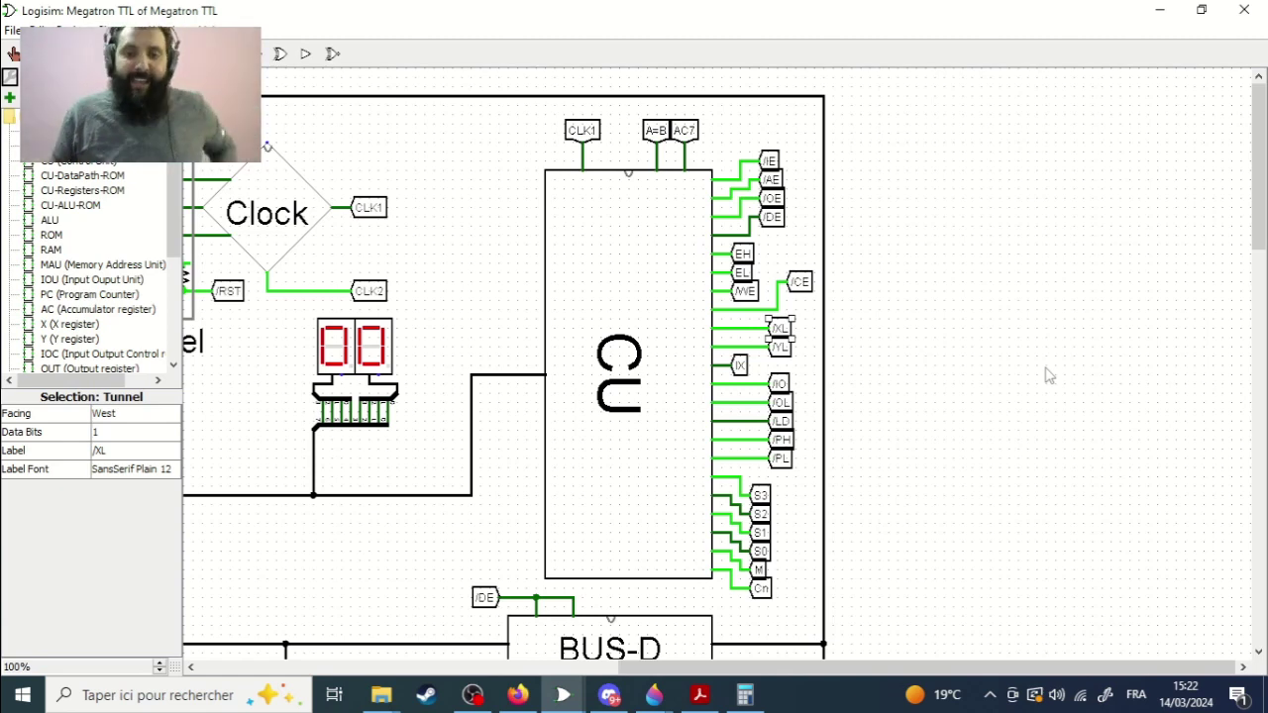
Step: Examine the control inputs of the ALU and the AC register in the main circuit
scroll(1006, 449, down, 5)
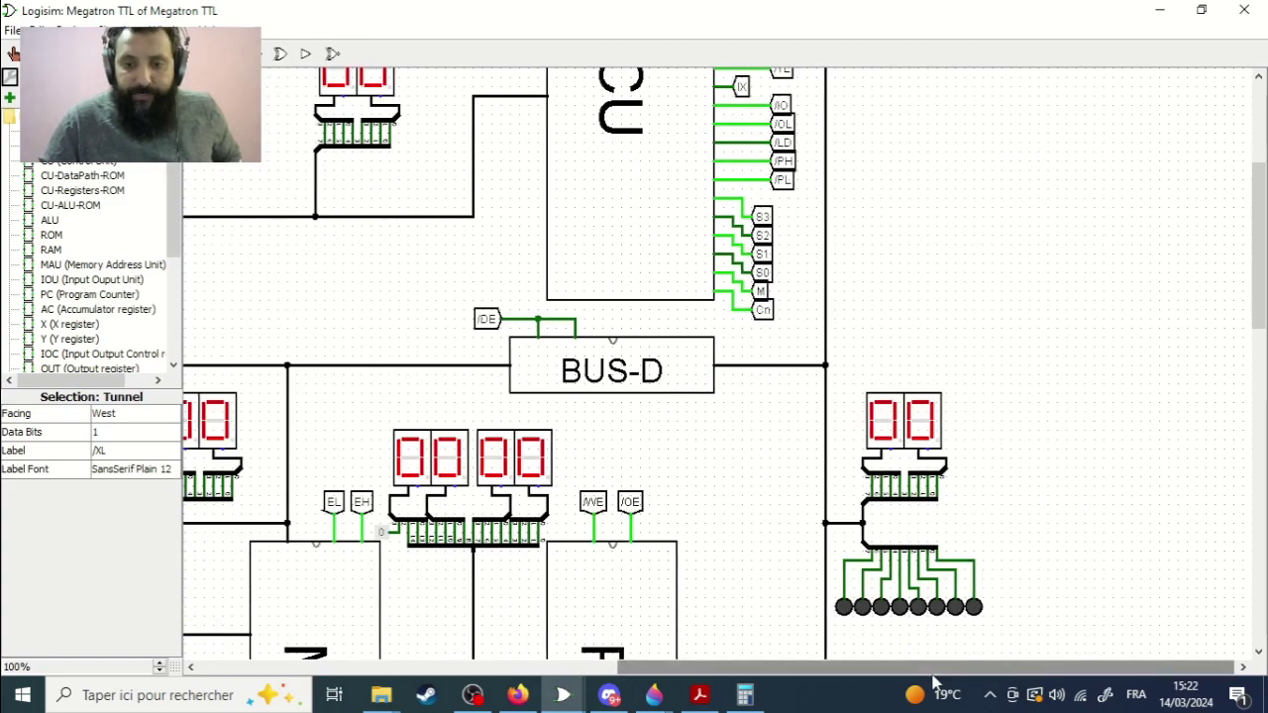
scroll(679, 641, left, 10)
scroll(679, 641, down, 9)
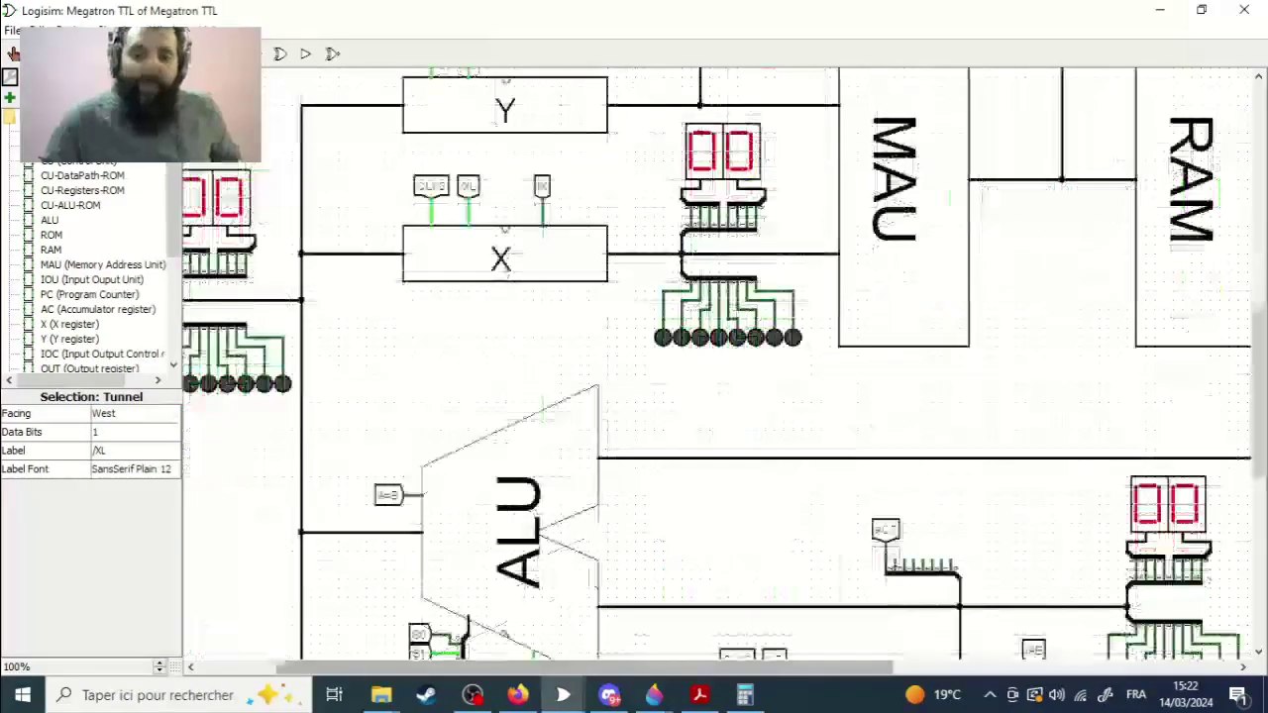
scroll(867, 433, down, 2)
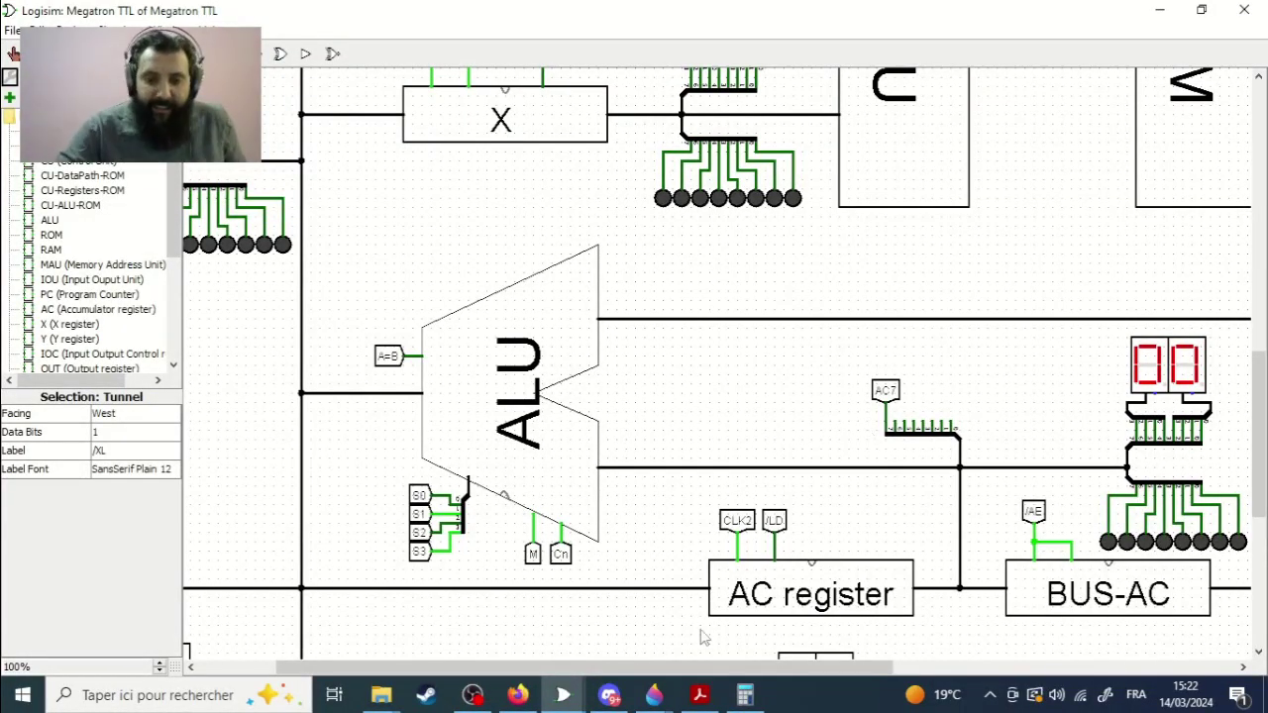
Step: Bring up the C.C. sketch in Paint 3D, and check the #général channel in Discord for student messages
mouse_move(653, 693)
click(583, 622)
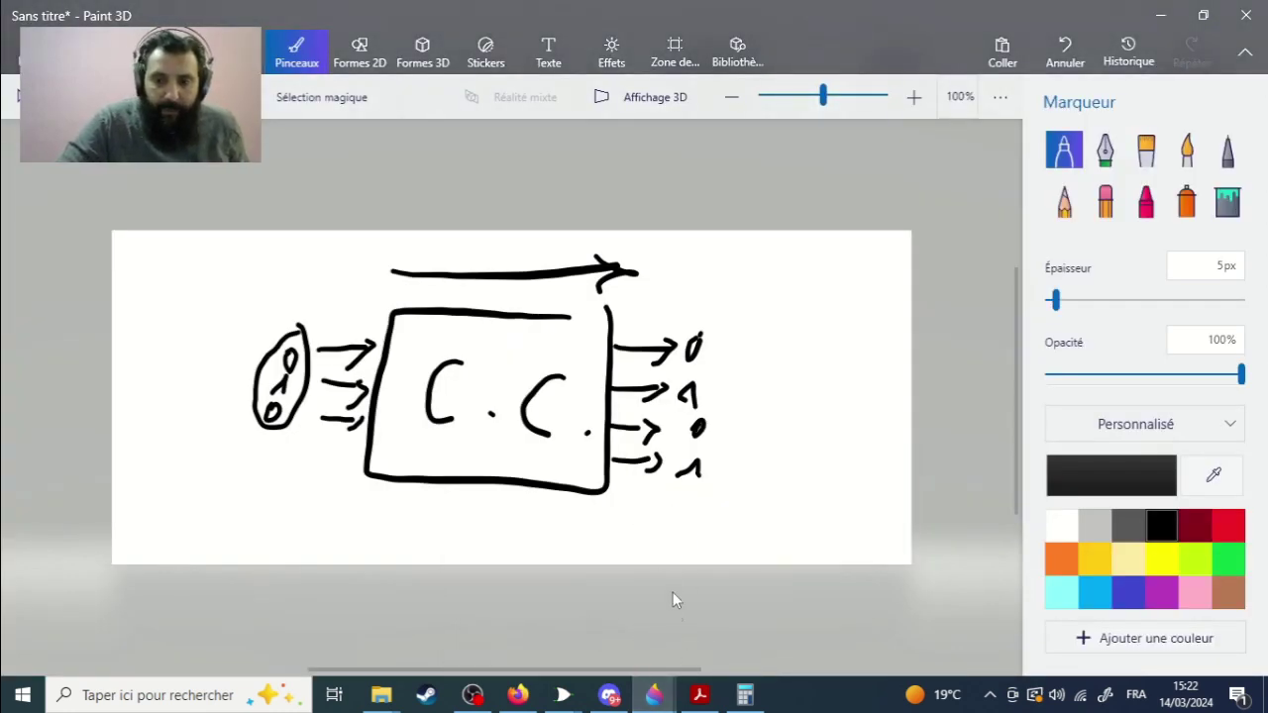
click(609, 695)
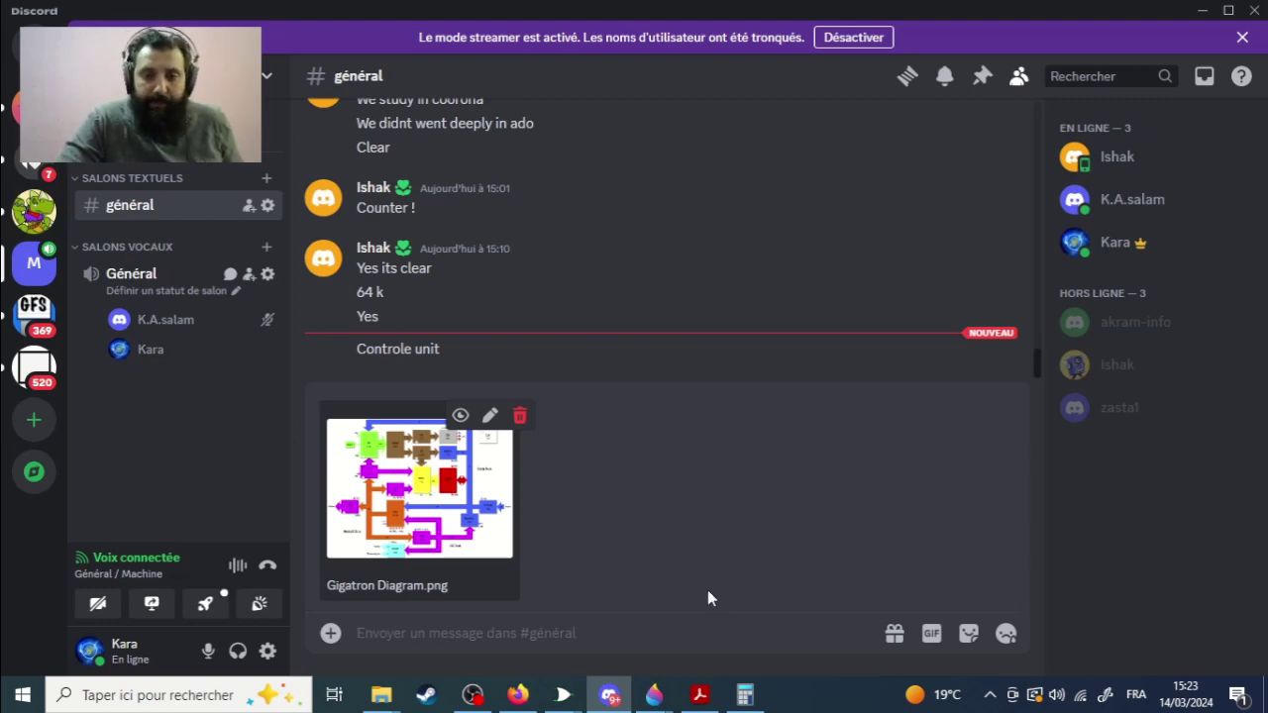
Step: Switch to Gigatron Diagram.png in Paint 3D and undo the marker annotations around the CU, IR and D blocks and the ROM output labels
mouse_move(654, 694)
click(757, 639)
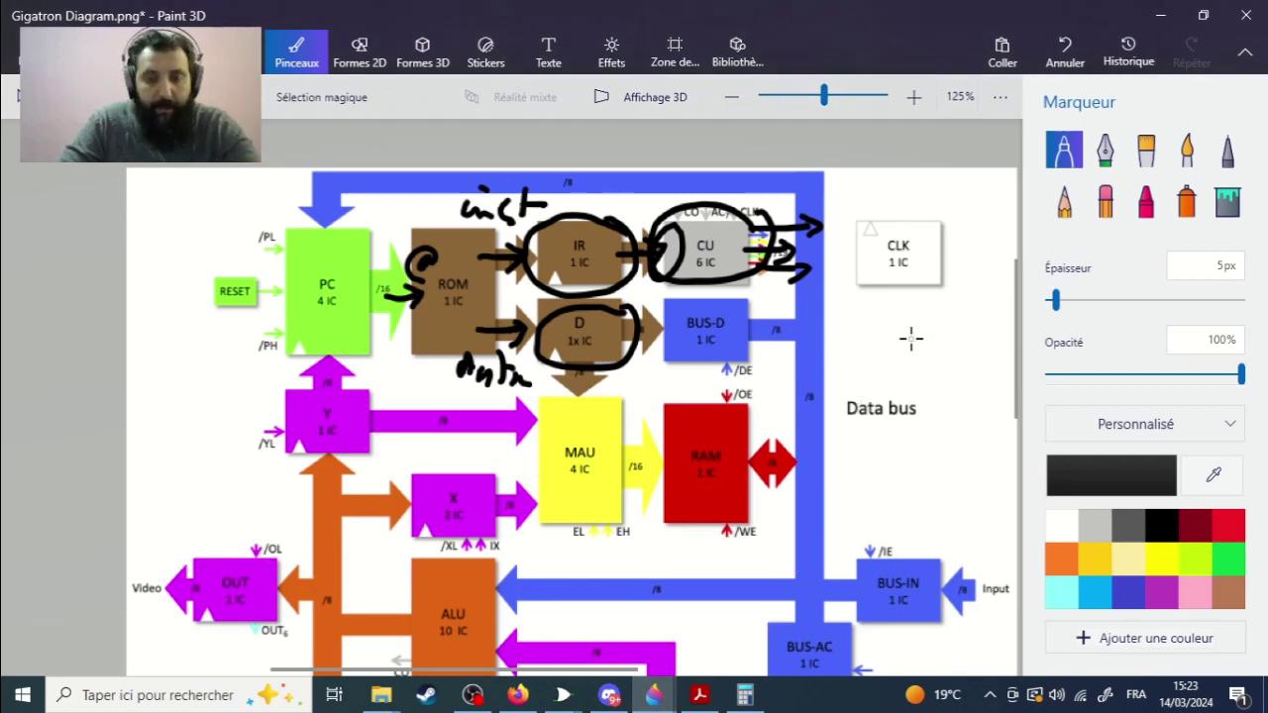
key(ctrl+z)
key(ctrl+z)
key(ctrl+z)
key(ctrl+z)
key(ctrl+z)
key(ctrl+z)
key(ctrl+z)
key(ctrl+z)
key(ctrl+z)
key(ctrl+z)
key(ctrl+z)
key(ctrl+z)
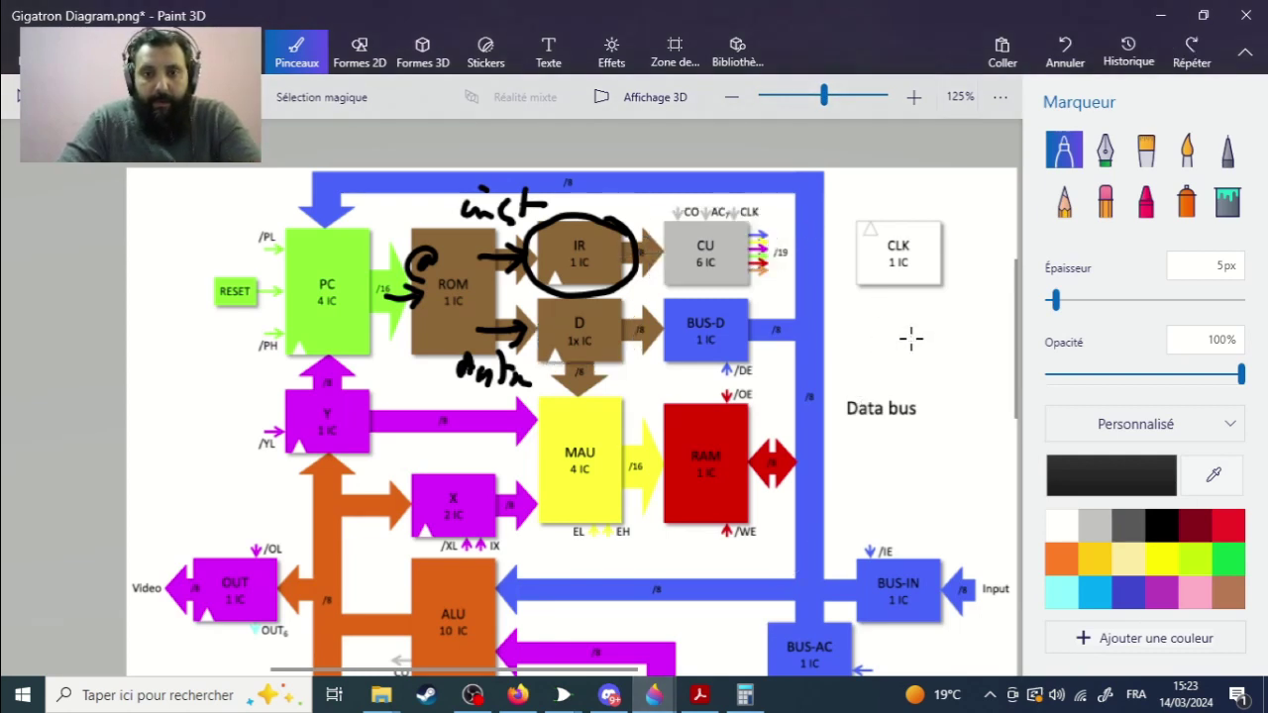
key(ctrl+z)
key(ctrl+z)
key(ctrl+z)
key(ctrl+z)
key(ctrl+z)
key(ctrl+z)
key(ctrl+z)
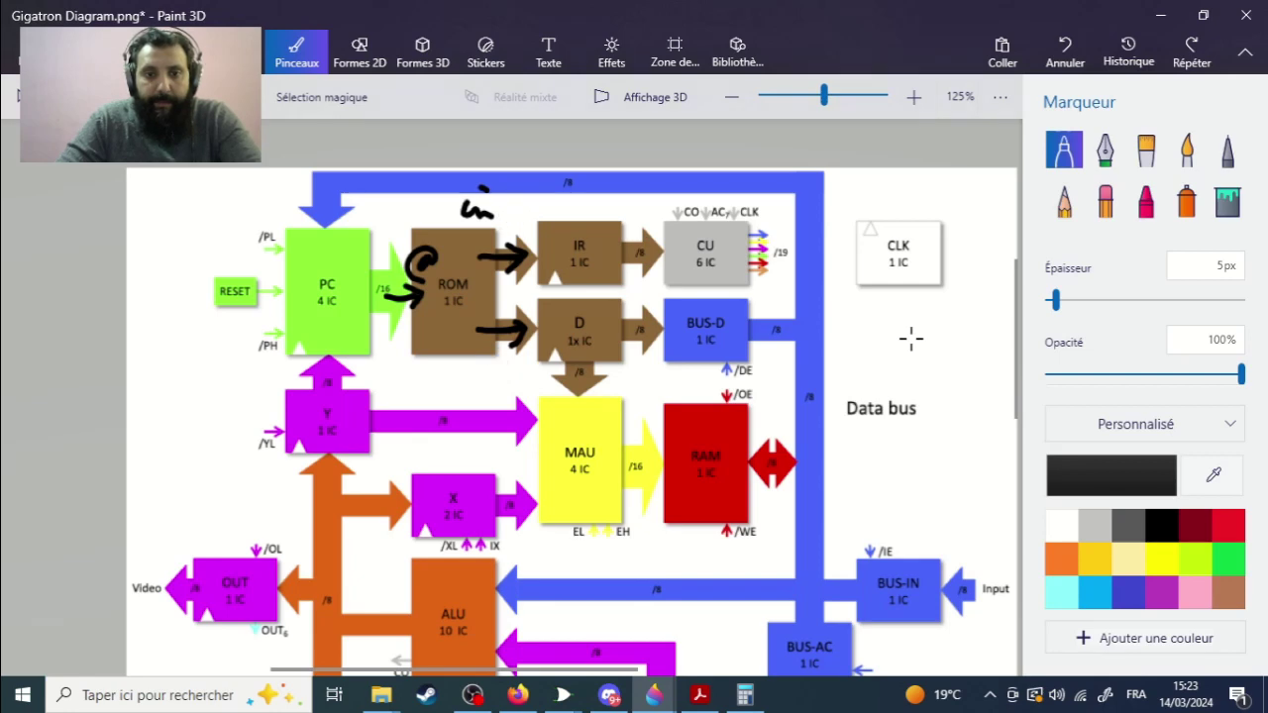
Step: Check the Discord chat for replies, and draw a short horizontal marker line above the D block in the Paint 3D diagram
click(609, 694)
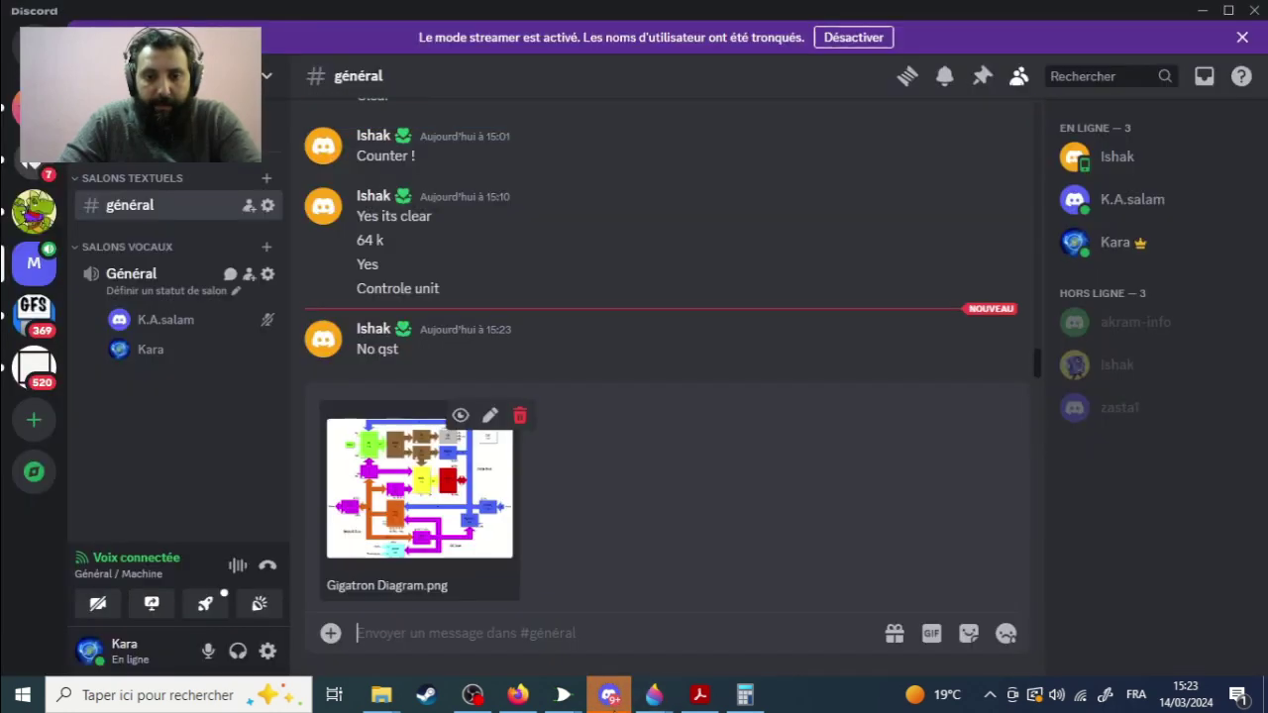
click(654, 695)
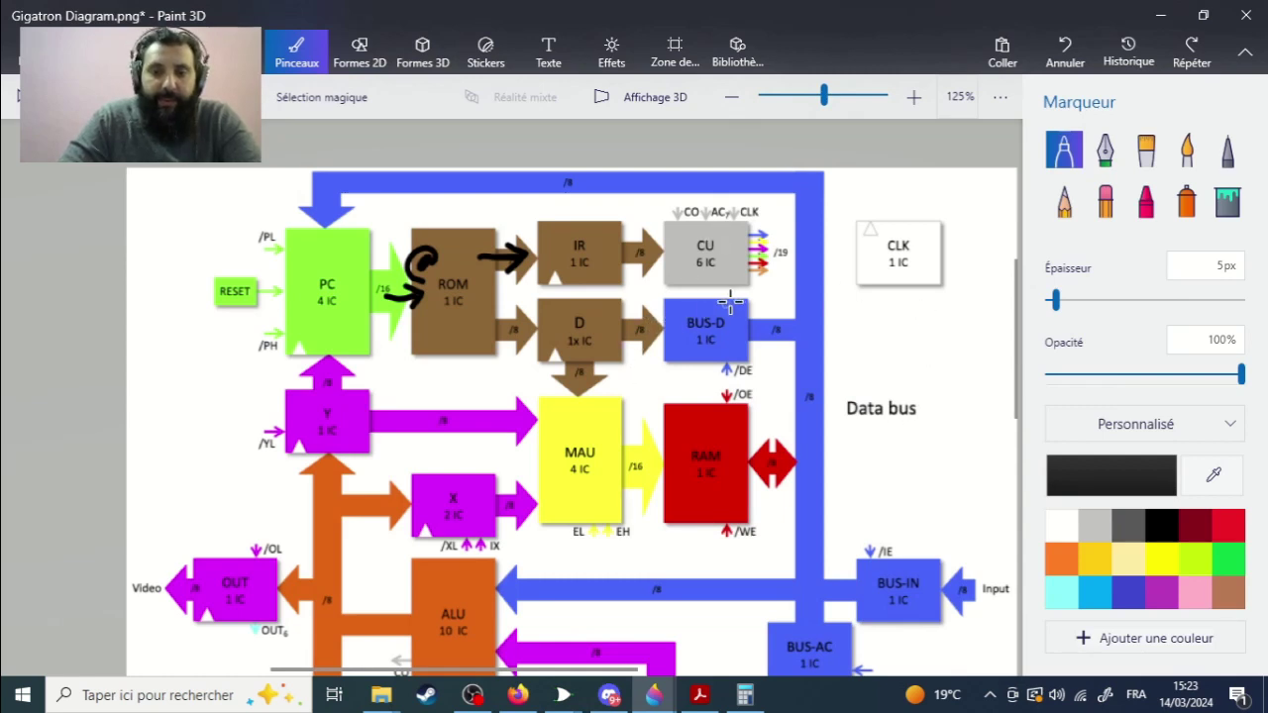
mouse_move(525, 296)
mouse_down()
mouse_move(725, 297)
mouse_move(773, 354)
mouse_move(772, 416)
mouse_move(743, 431)
mouse_move(663, 398)
mouse_up()
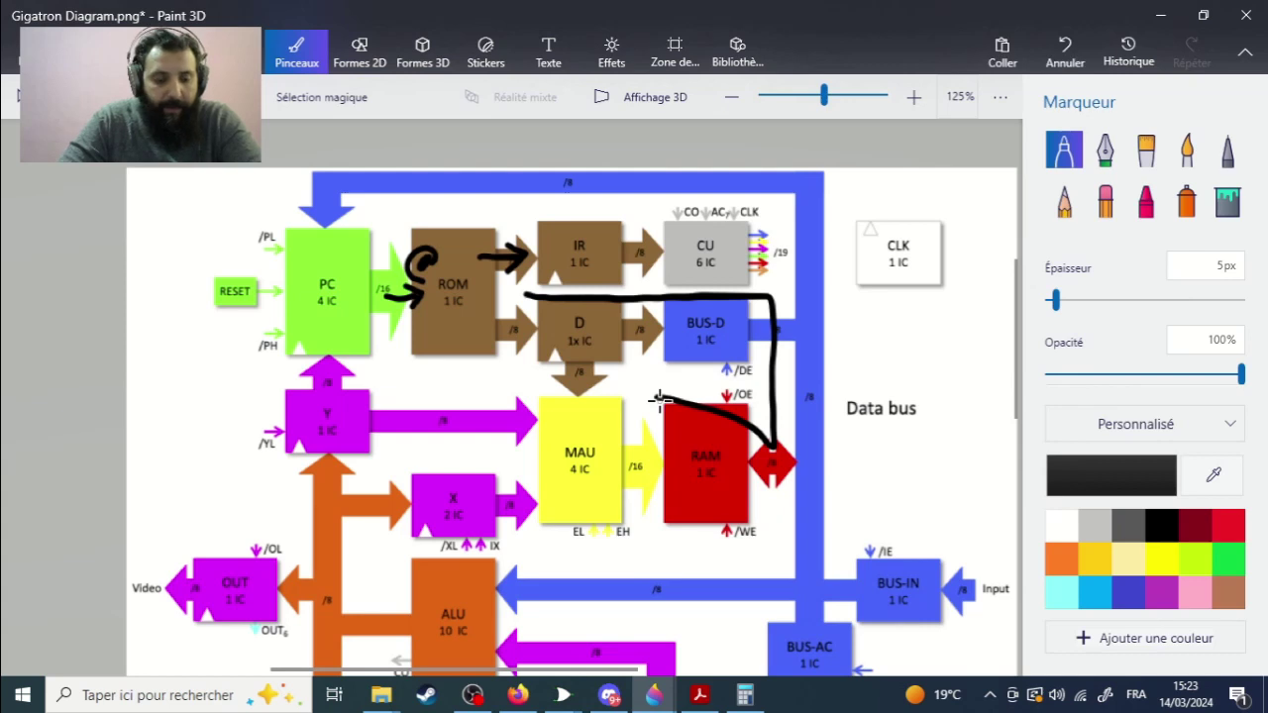
key(ctrl+z)
drag(525, 292, 598, 294)
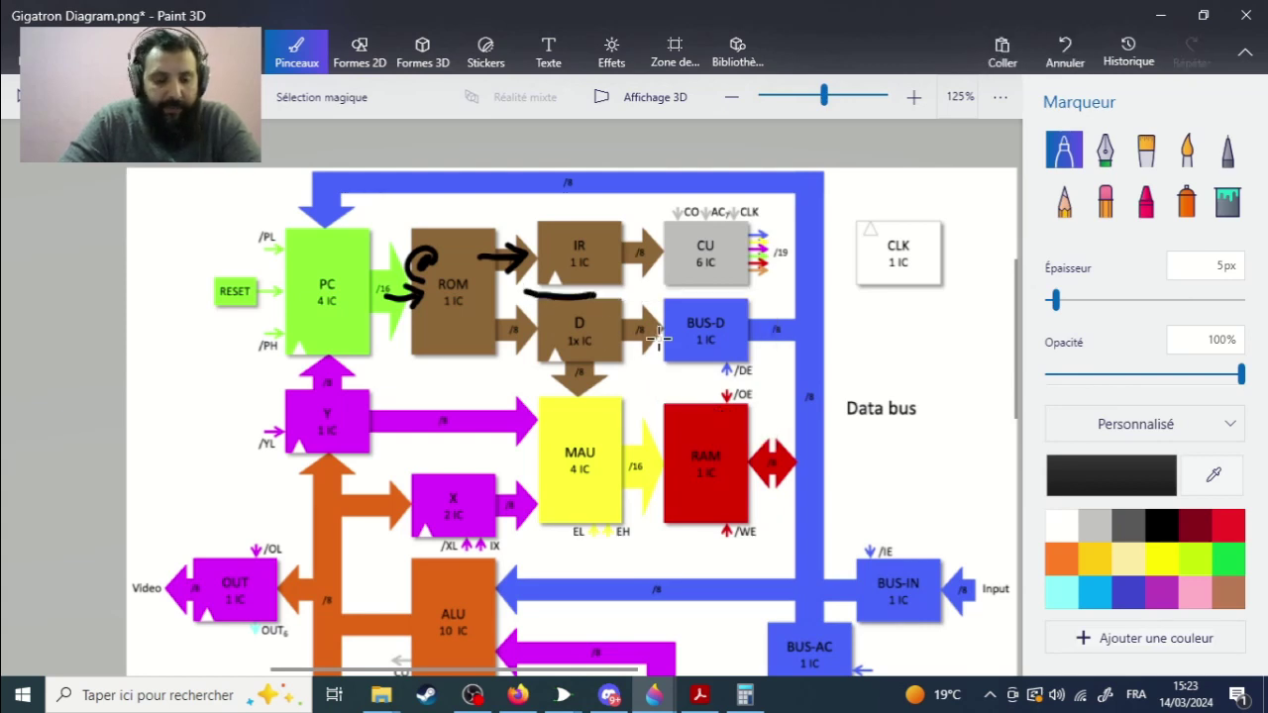
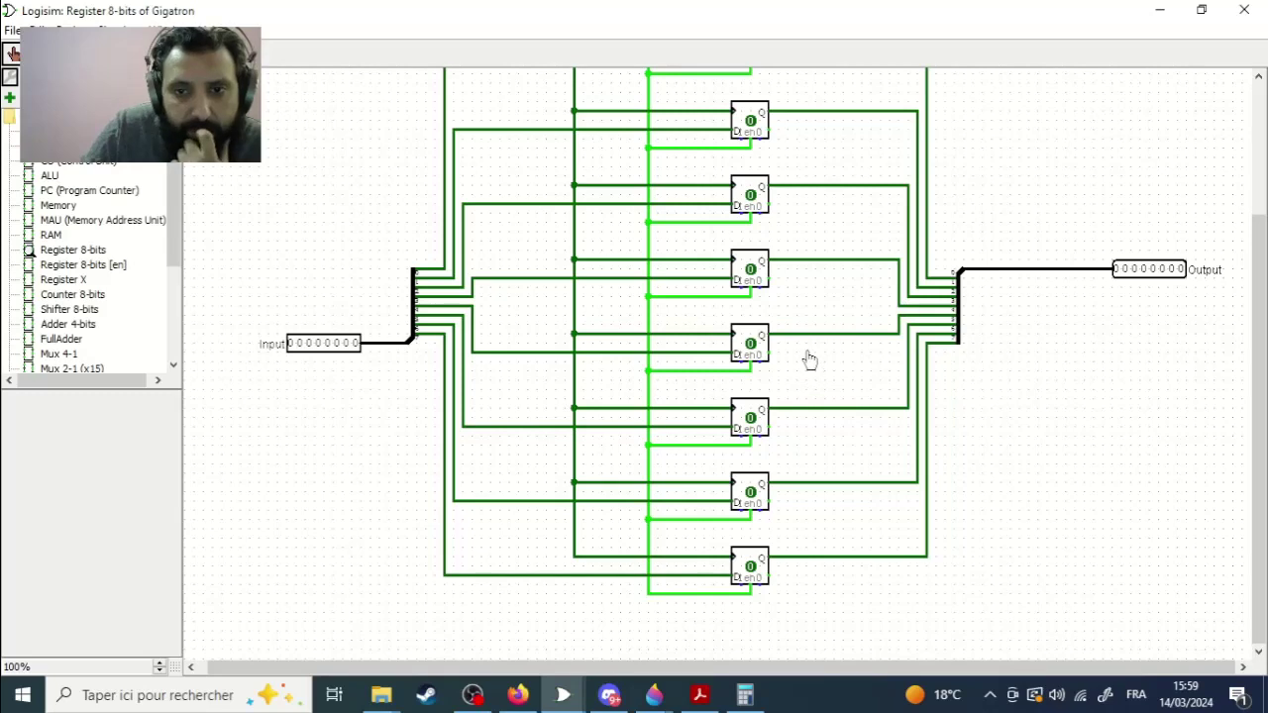
Step: View the upper part of the Register 8-bits circuit and close the Gigatron project's Logisim window
scroll(810, 359, up, 3)
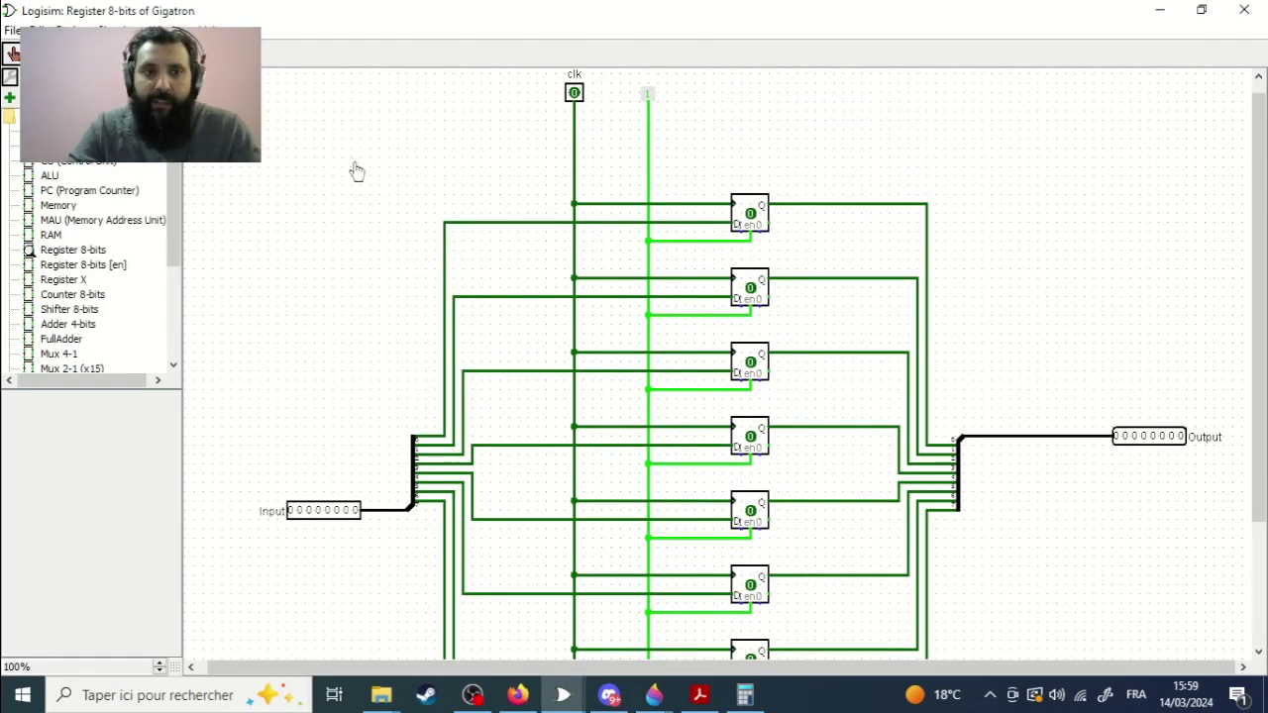
click(1244, 10)
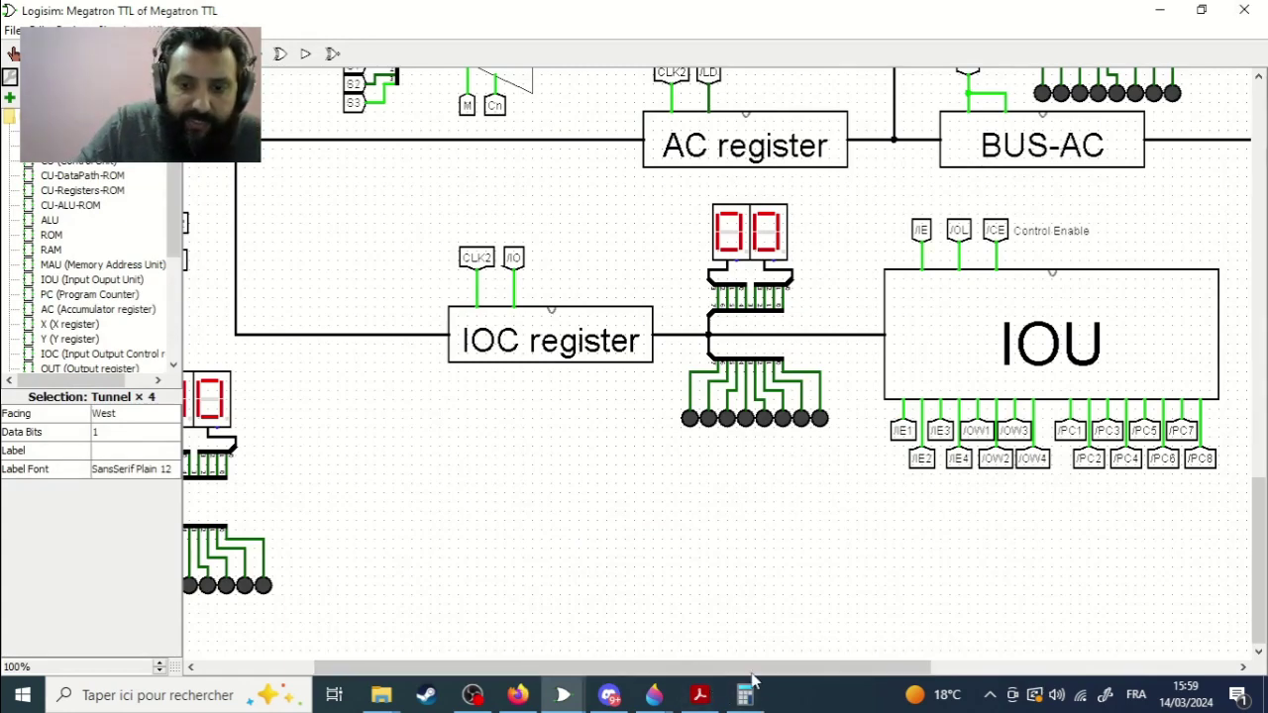
Step: Circle the Audio and Blinkenlights outputs of the XOUT block with the marker in the Paint 3D Gigatron diagram
click(656, 696)
click(703, 649)
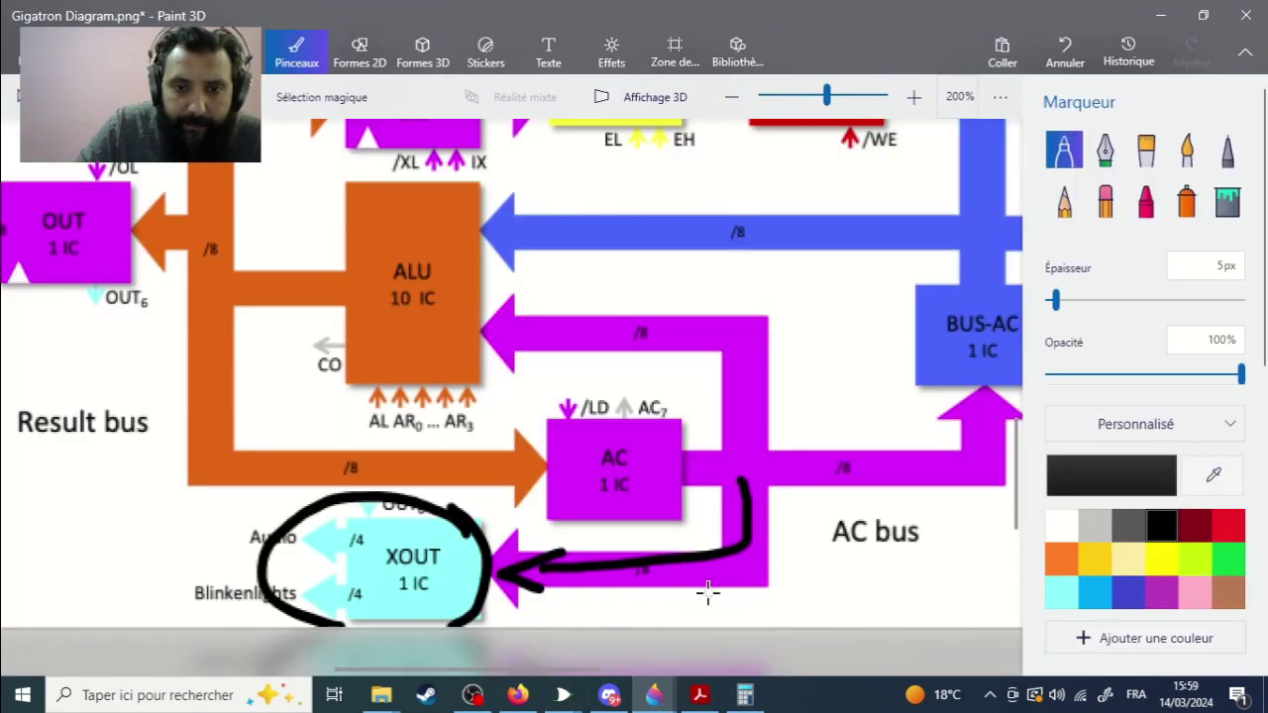
scroll(448, 543, down, 2)
scroll(448, 543, down, 1)
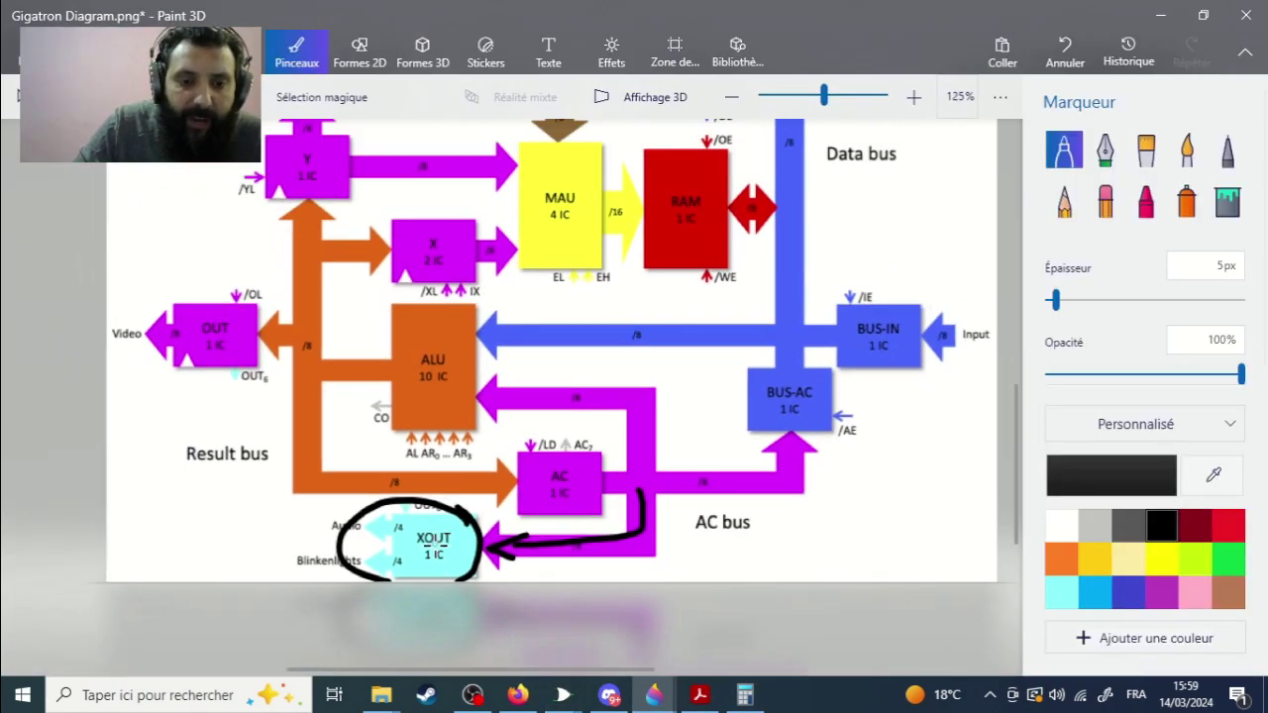
scroll(344, 525, up, 3)
mouse_move(368, 511)
mouse_down()
mouse_move(342, 545)
mouse_move(420, 535)
mouse_move(285, 467)
mouse_move(347, 547)
mouse_move(212, 566)
mouse_move(433, 619)
mouse_move(446, 587)
mouse_up()
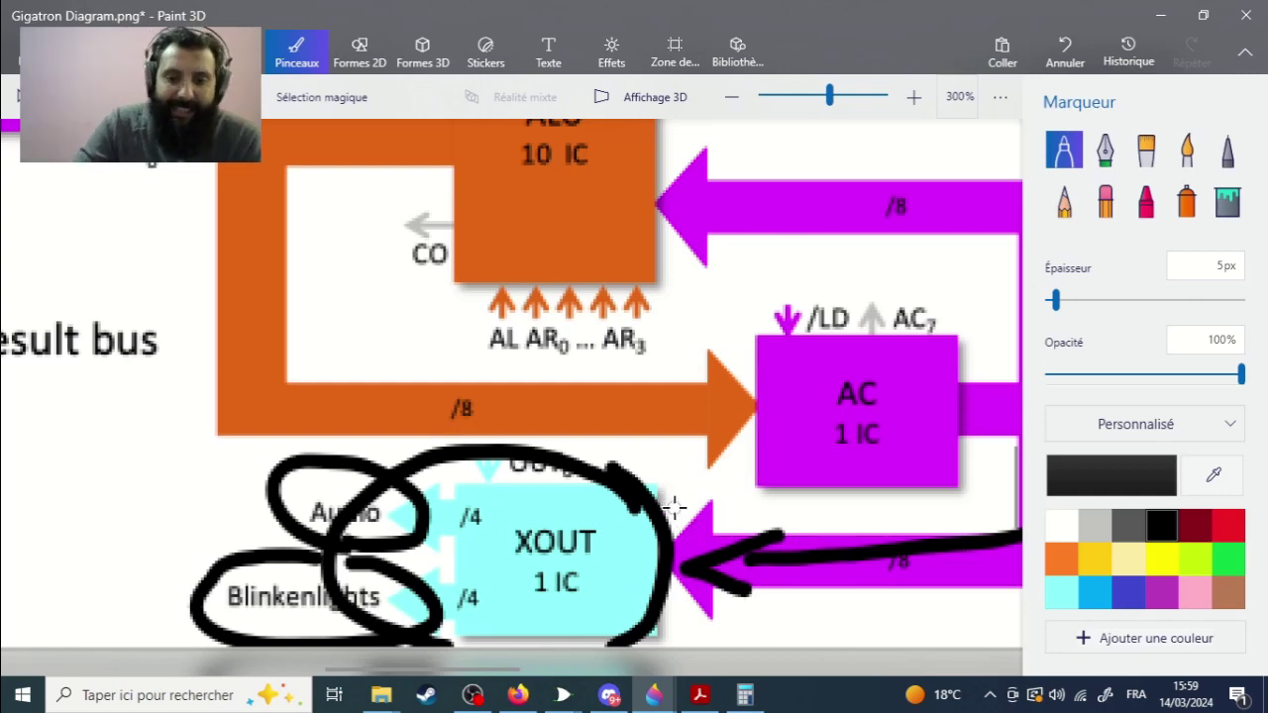
scroll(662, 505, down, 3)
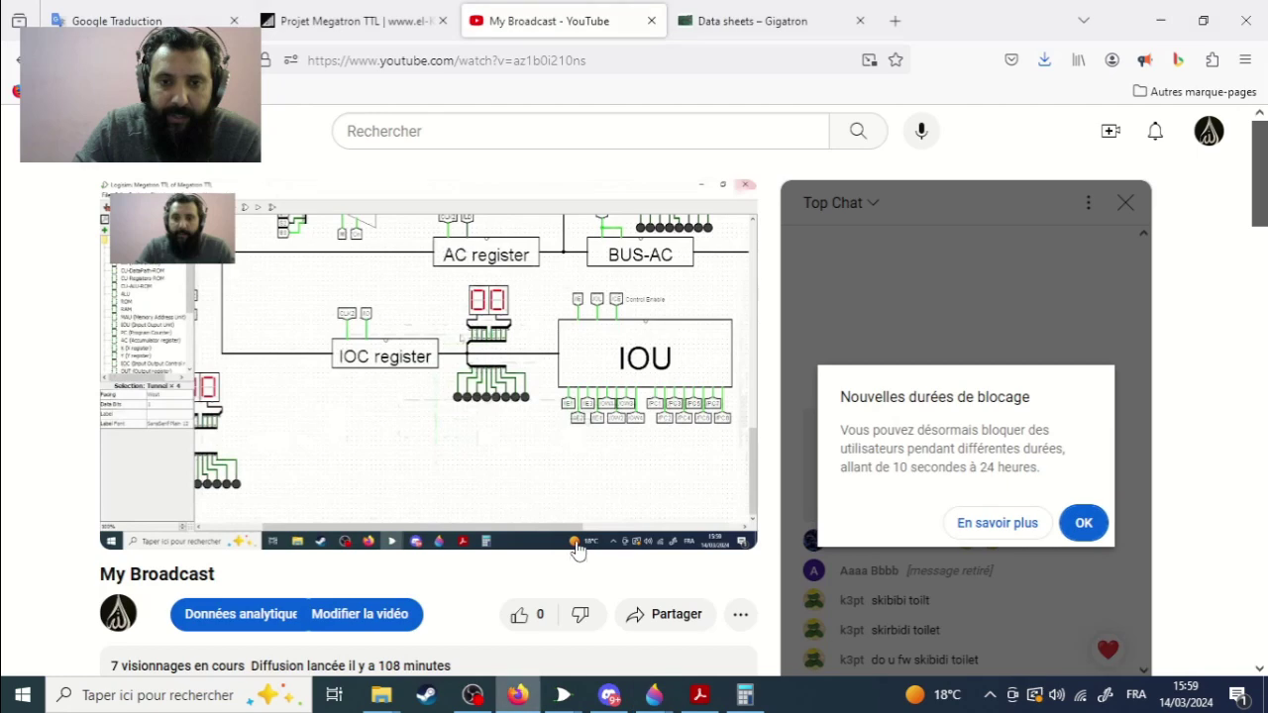
Step: Switch to Firefox and review the Gigatron specifications on the gigatron.io data sheets page
click(518, 694)
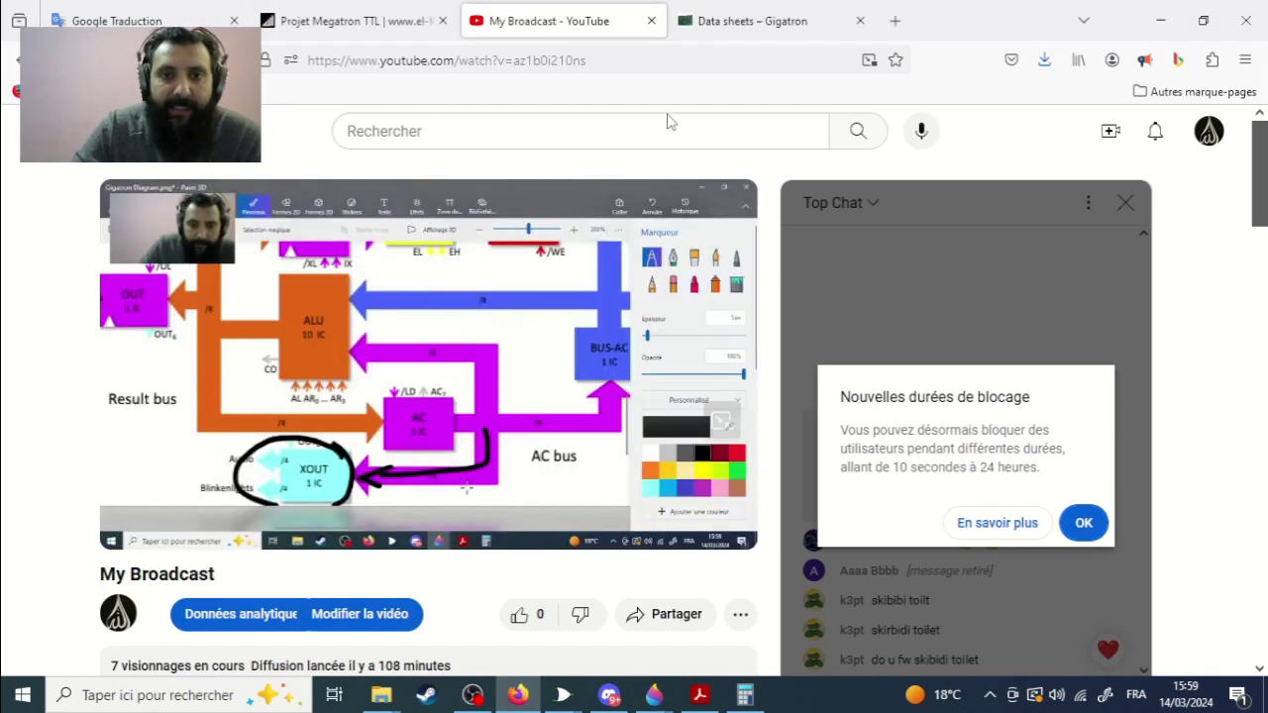
click(743, 20)
scroll(825, 267, up, 10)
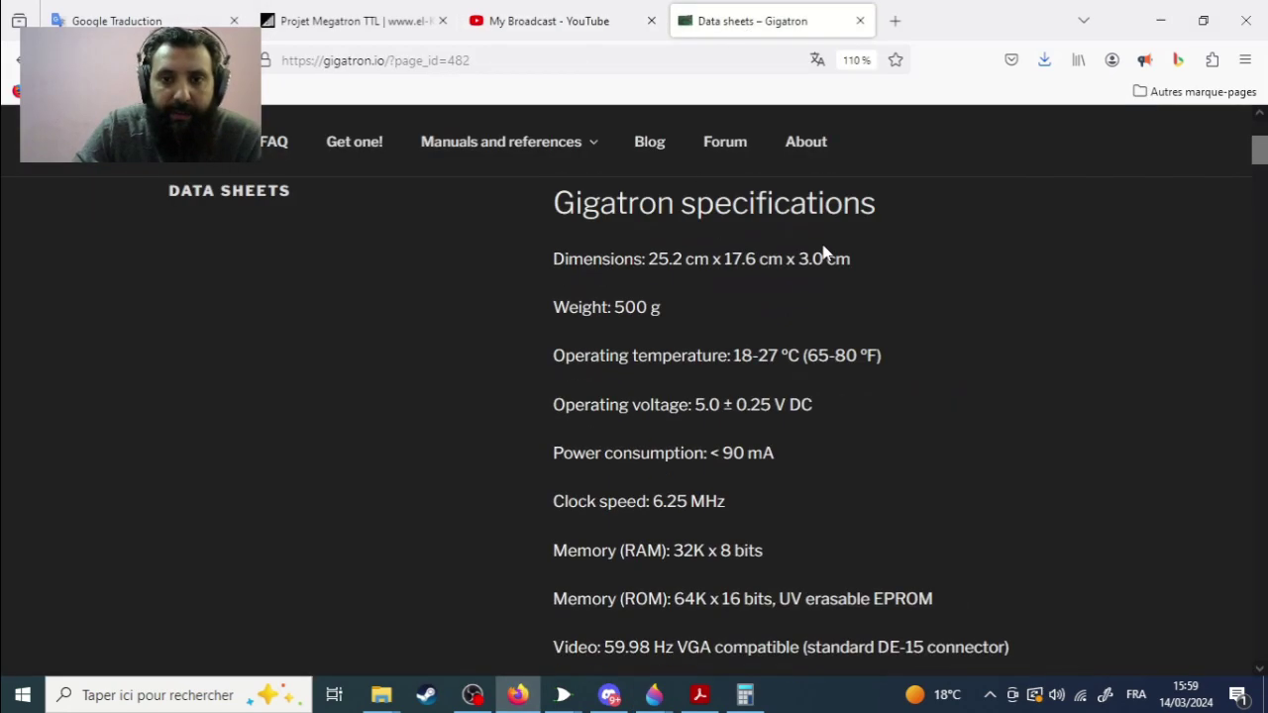
scroll(1130, 156, down, 4)
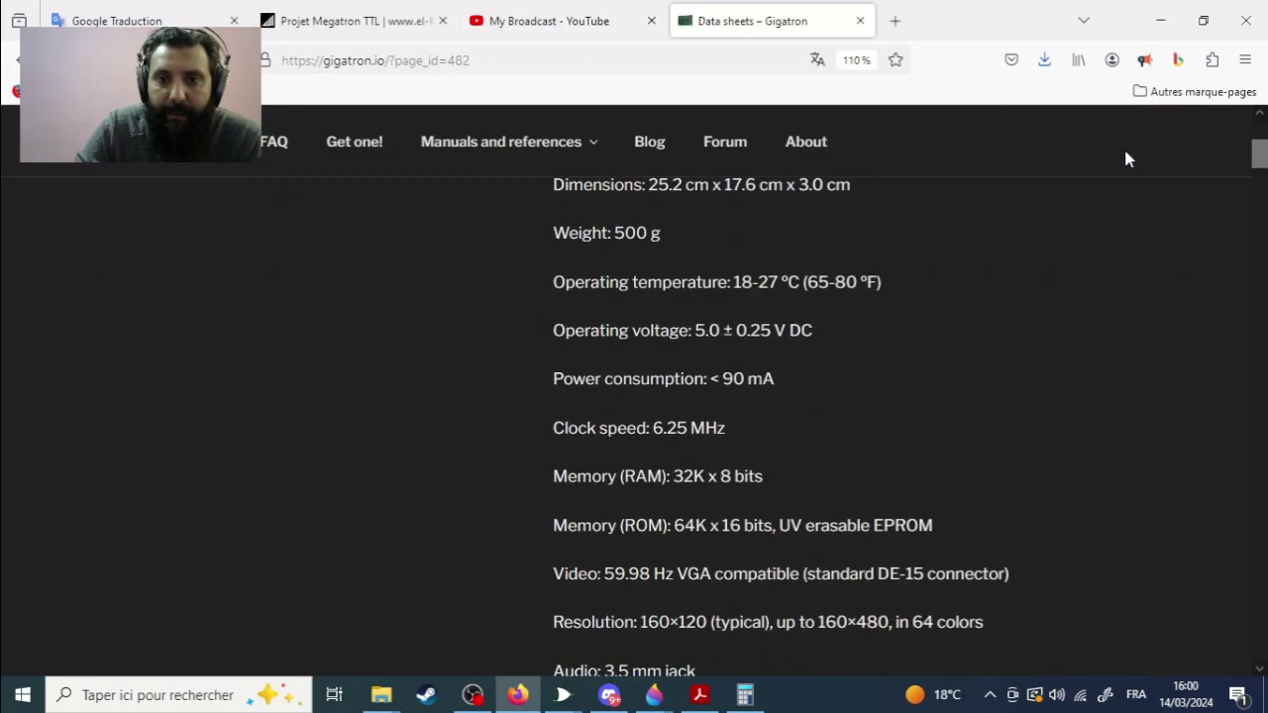
scroll(1131, 162, up, 4)
scroll(1131, 163, down, 2)
scroll(917, 169, up, 2)
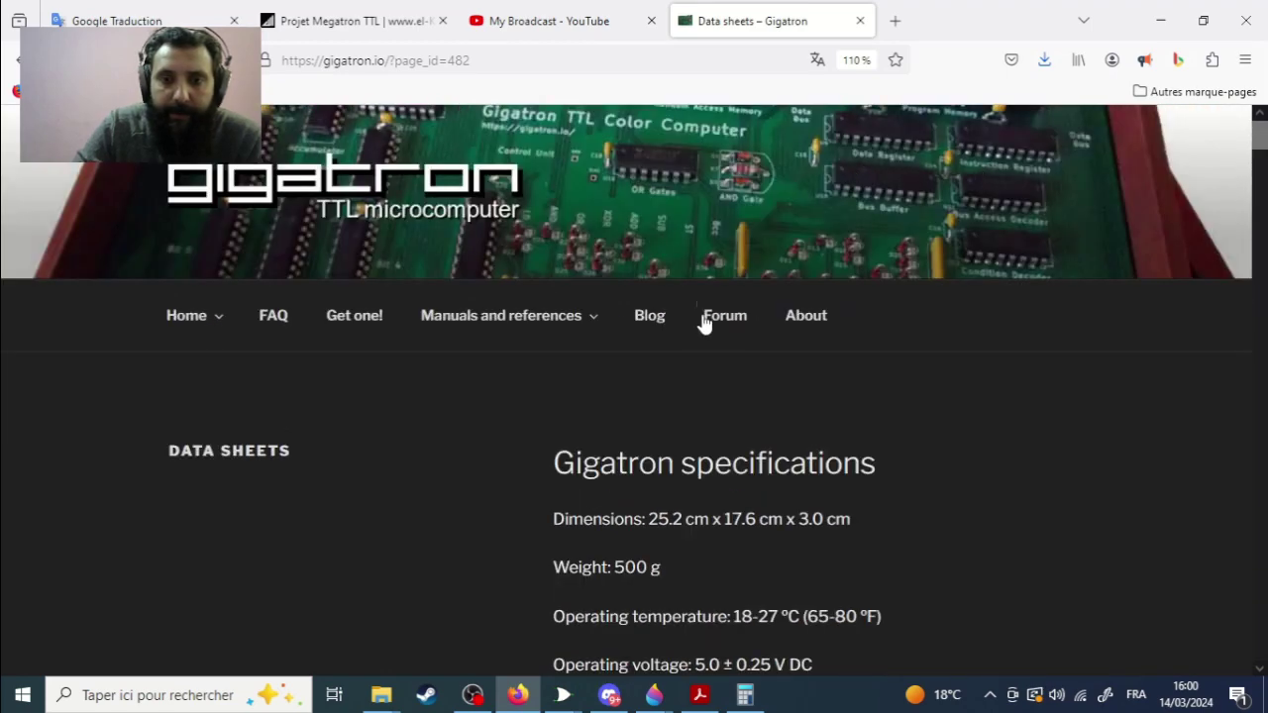
Step: Open the Gigatron home page and examine the photos of the TTL computer's board
click(441, 210)
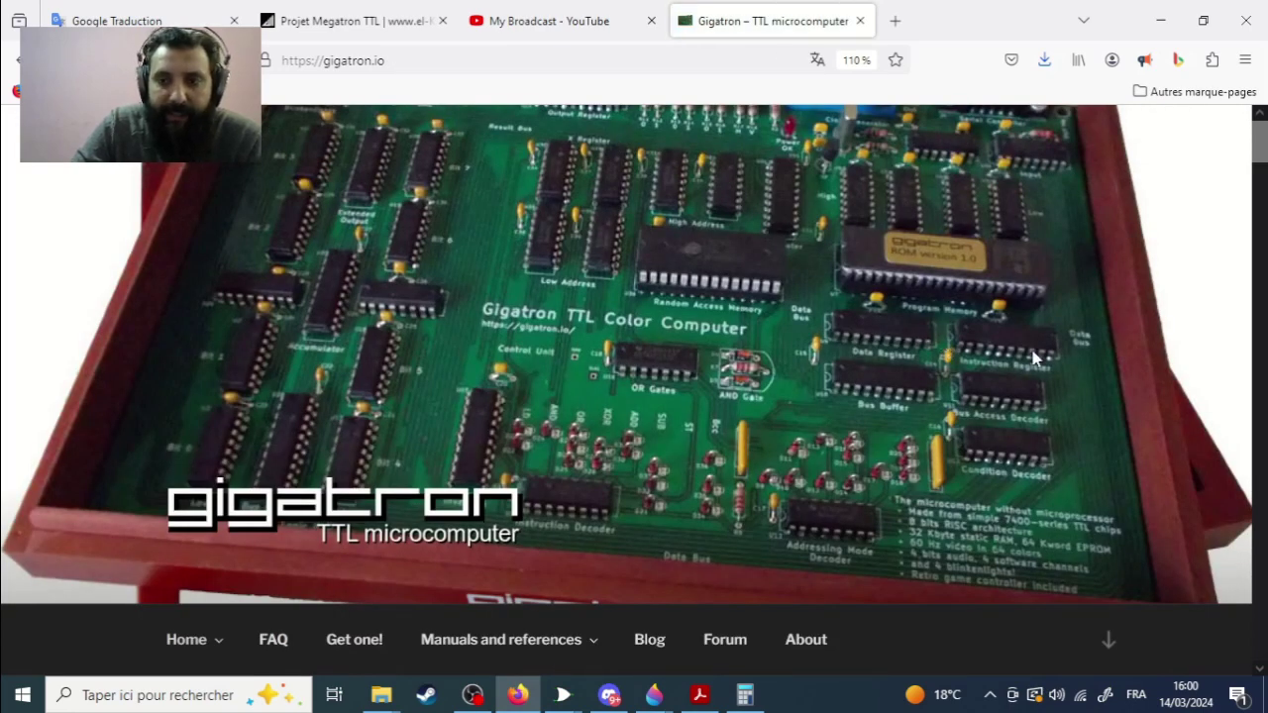
scroll(1259, 144, down, 5)
scroll(1259, 143, up, 5)
scroll(1260, 144, down, 5)
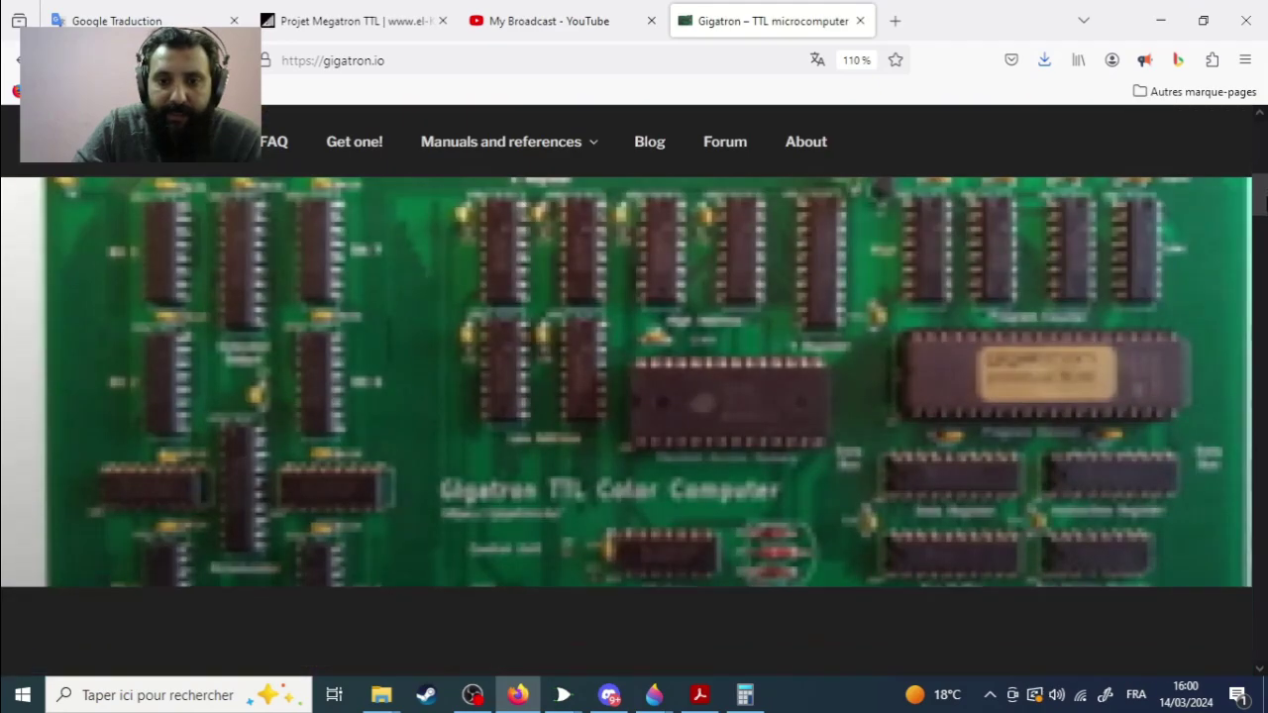
scroll(1259, 144, up, 5)
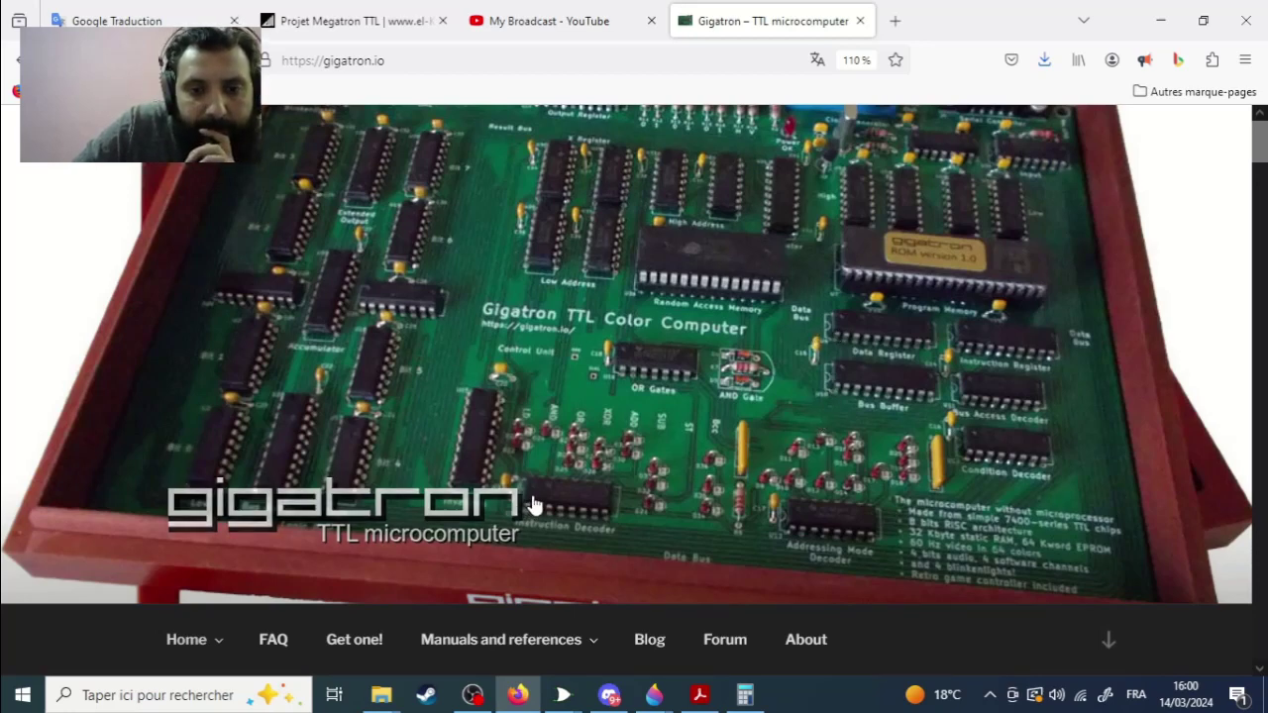
click(895, 22)
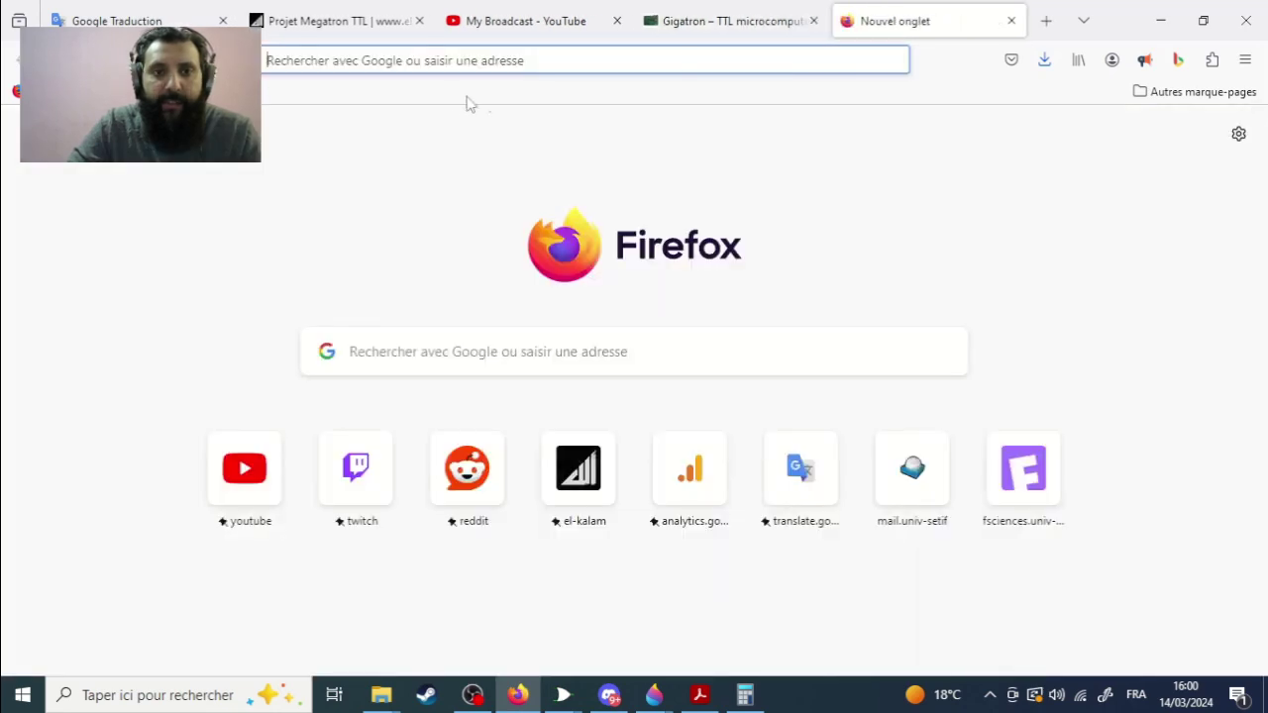
click(441, 60)
text(giga)
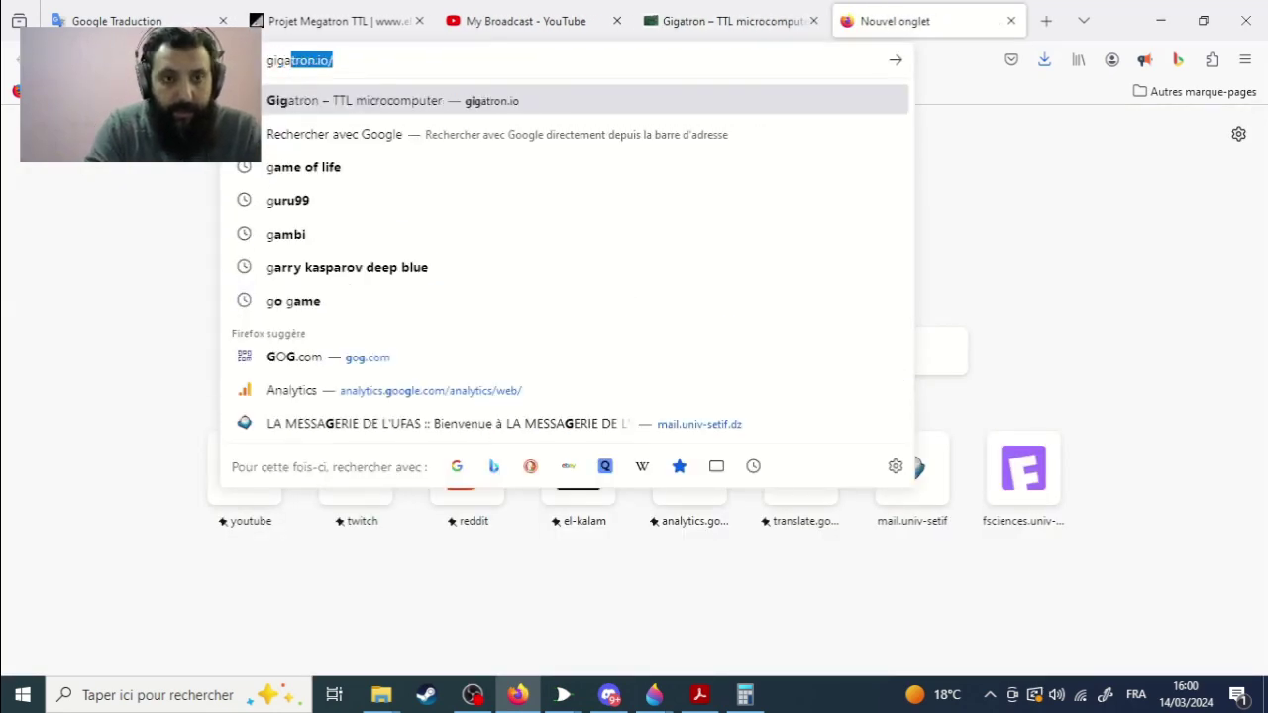
text(tron)
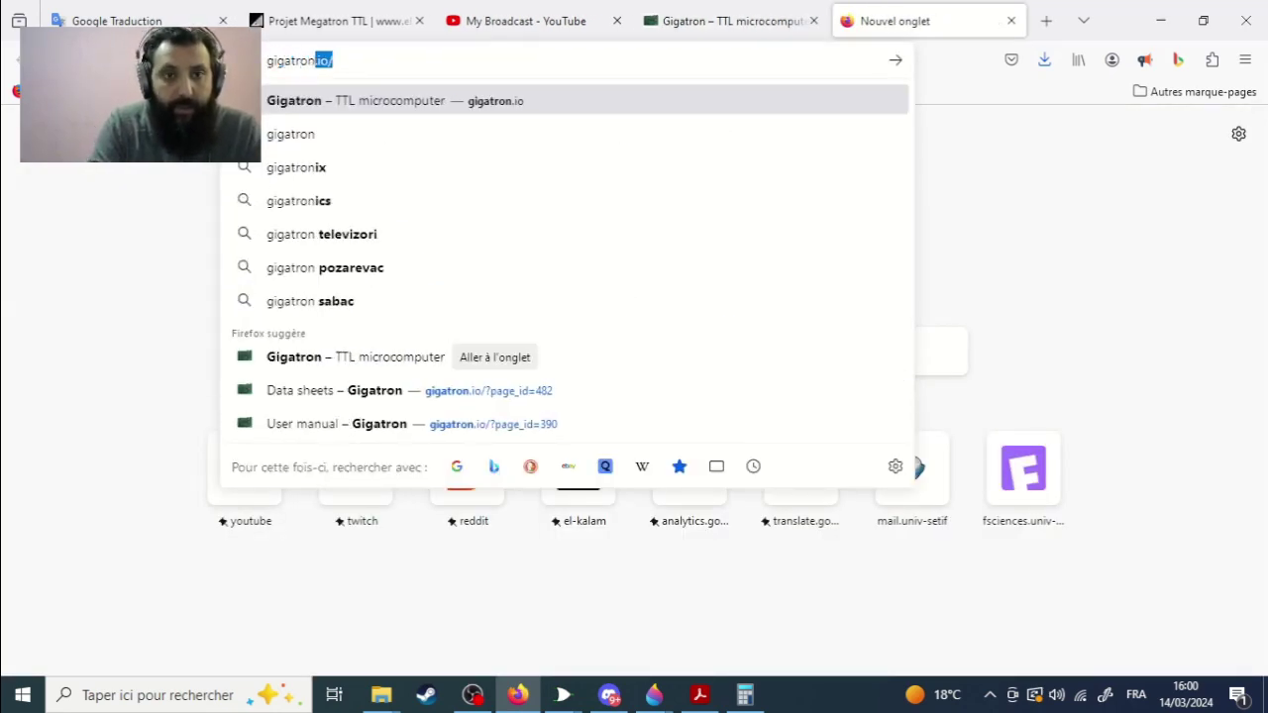
key(Return)
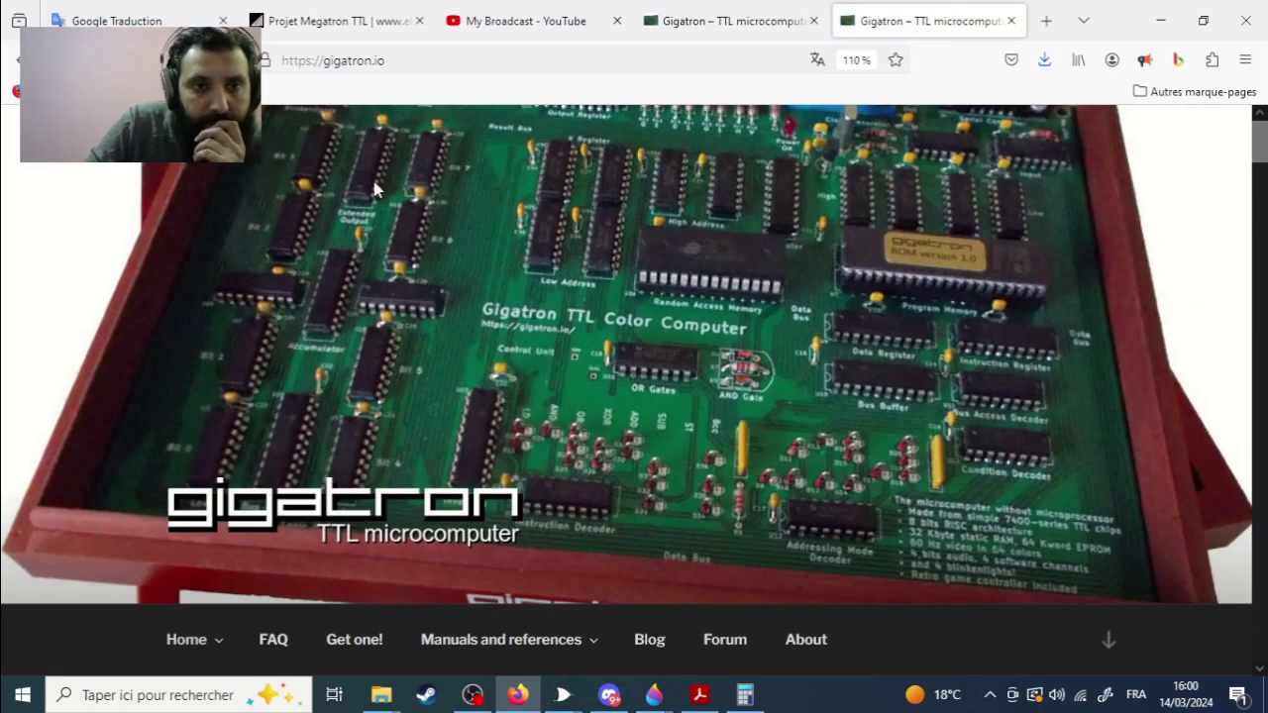
click(17, 60)
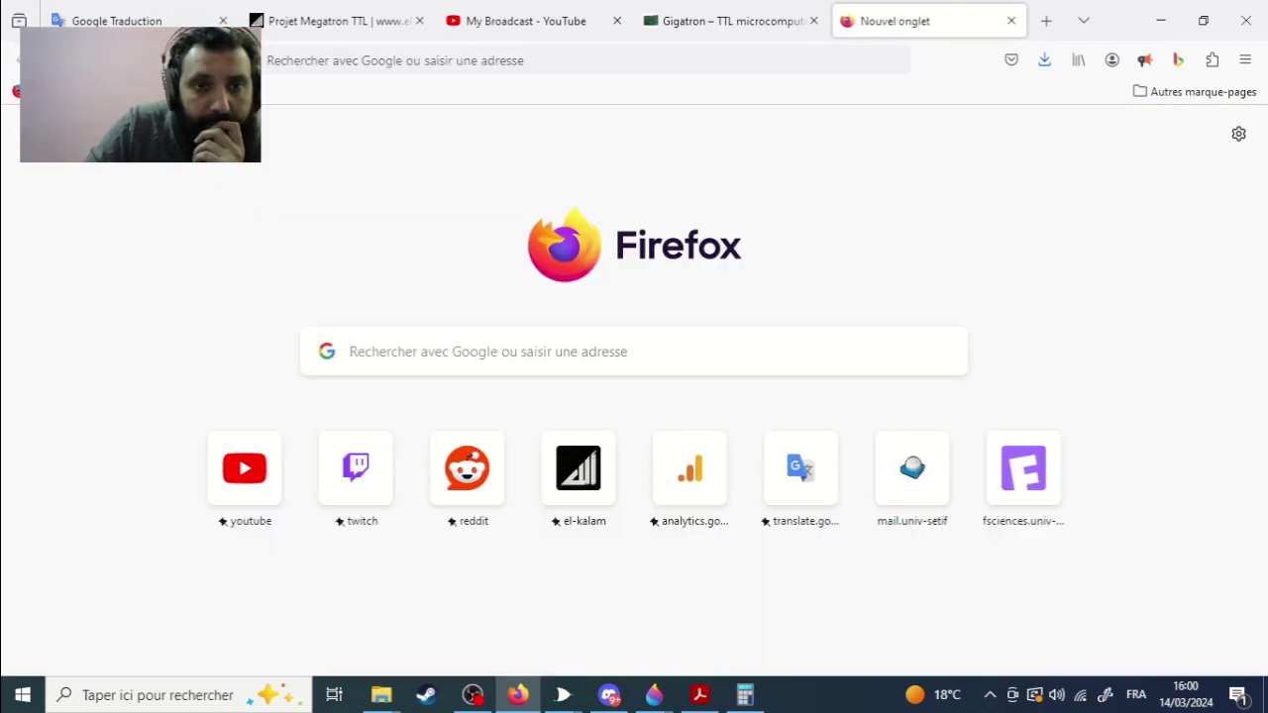
Step: Search Google for gigatron with the corrected spelling and show the image results
click(382, 352)
text(gigtron)
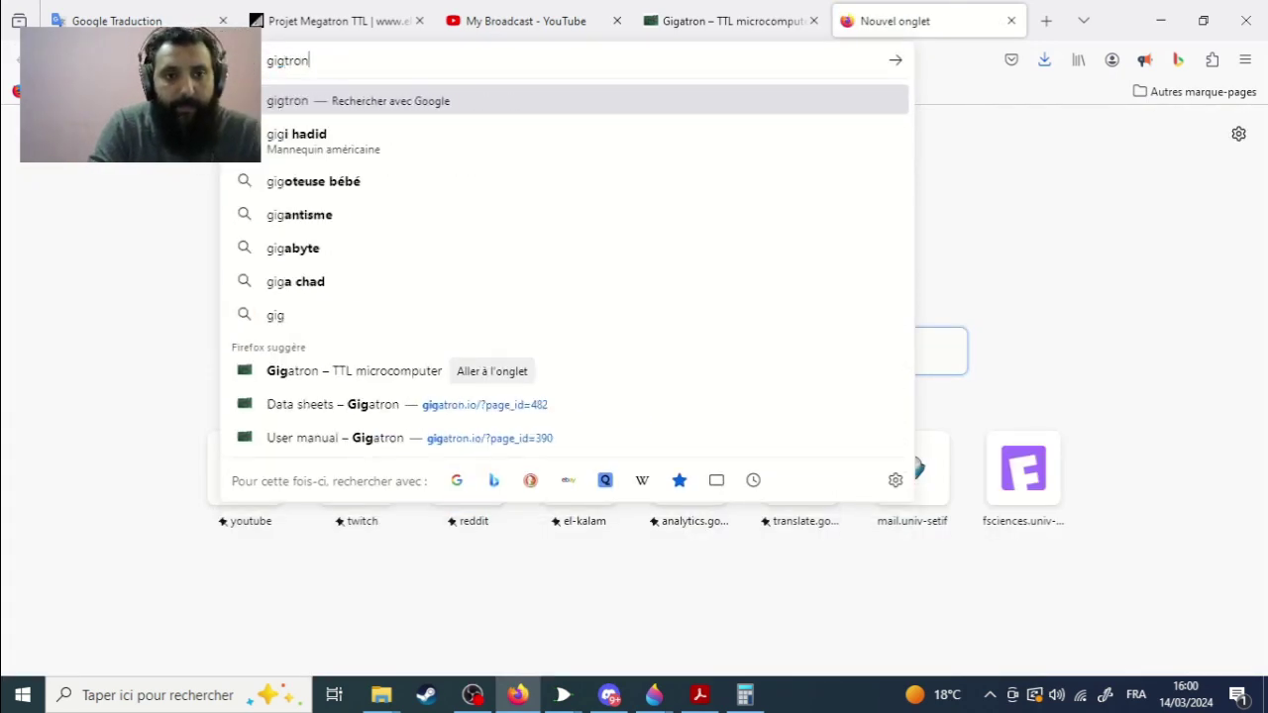
key(Return)
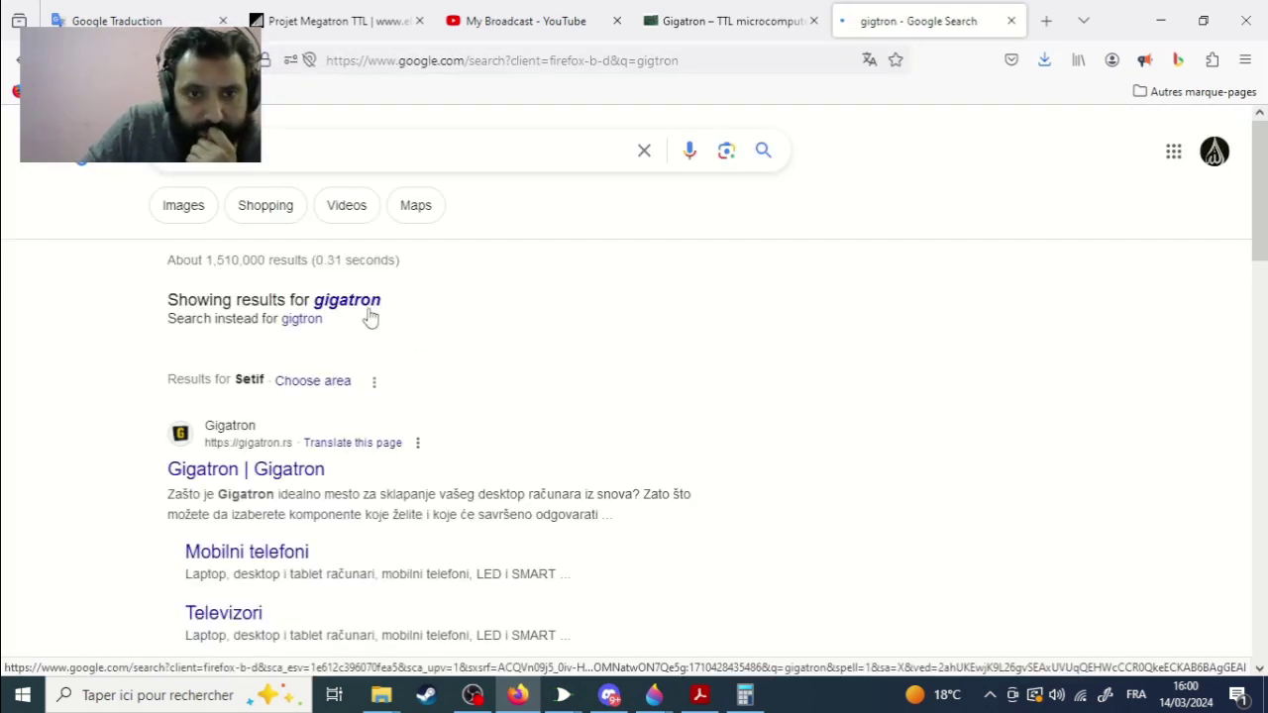
click(365, 303)
click(203, 216)
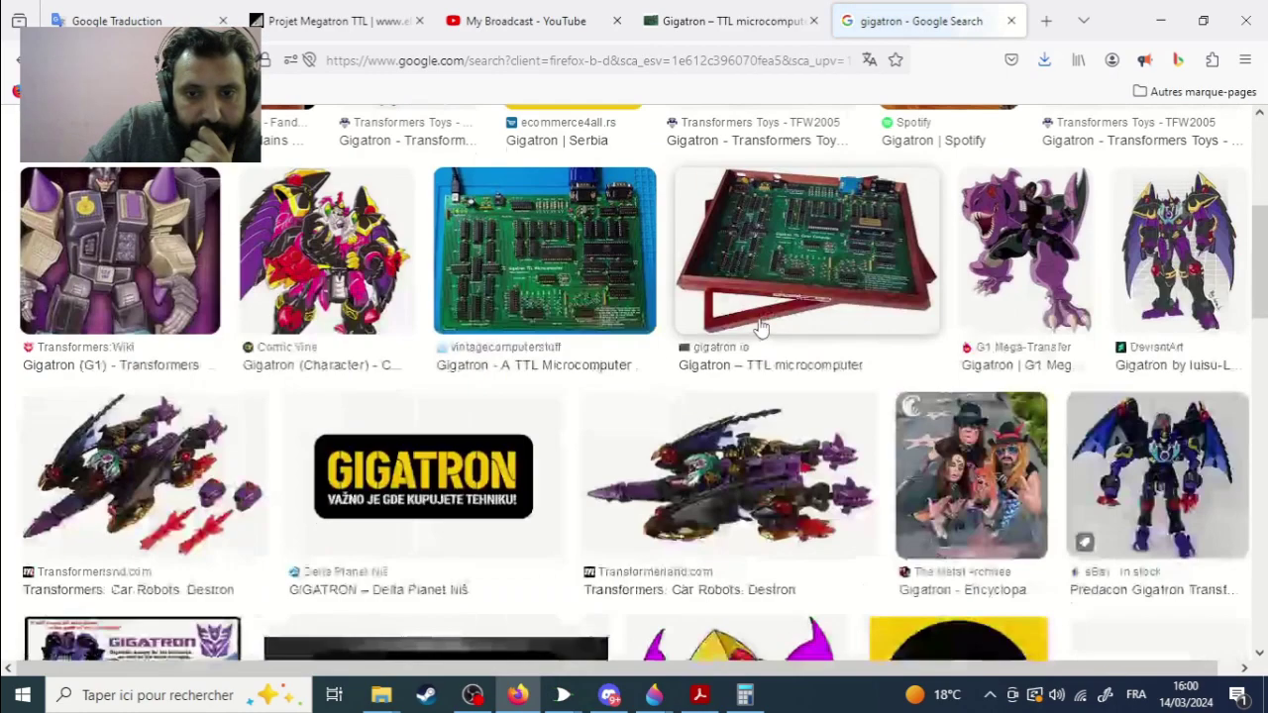
Step: Open the vintagecomputerstuff article from the Gigatron TTL Microcomputer image result and examine the full photo of the board
scroll(753, 322, down, 6)
scroll(763, 327, up, 2)
scroll(761, 327, up, 2)
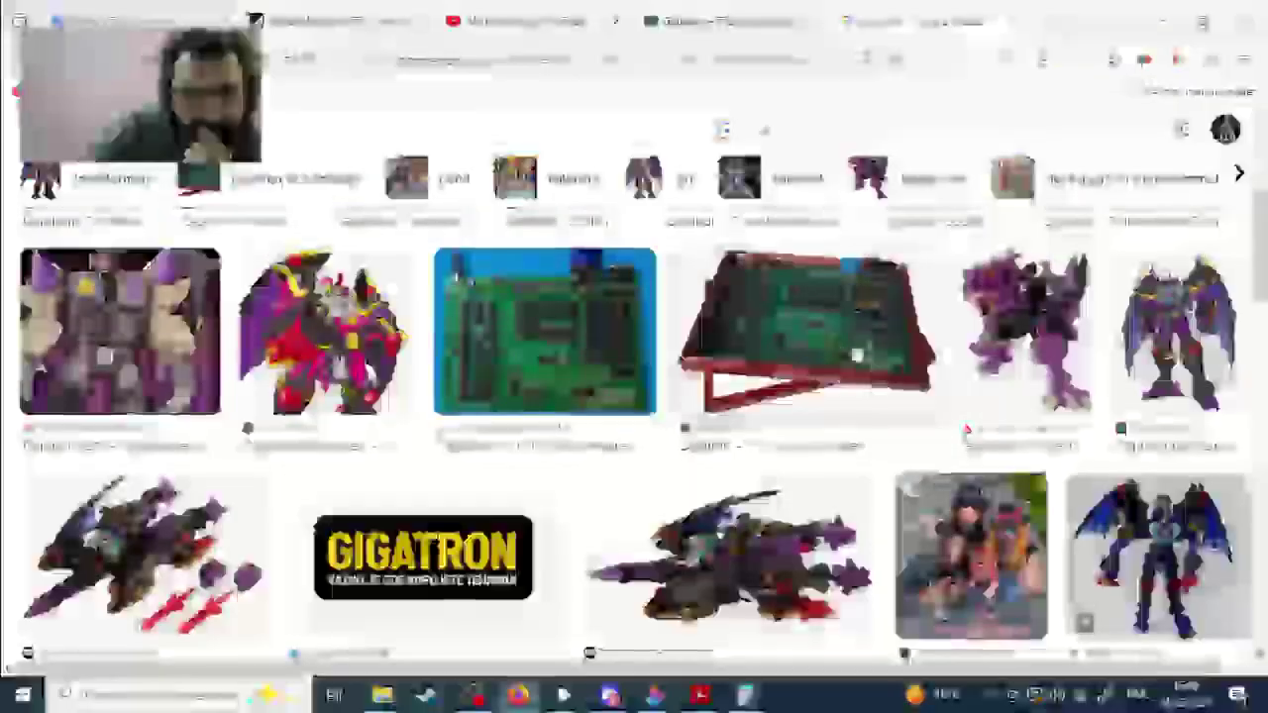
click(582, 332)
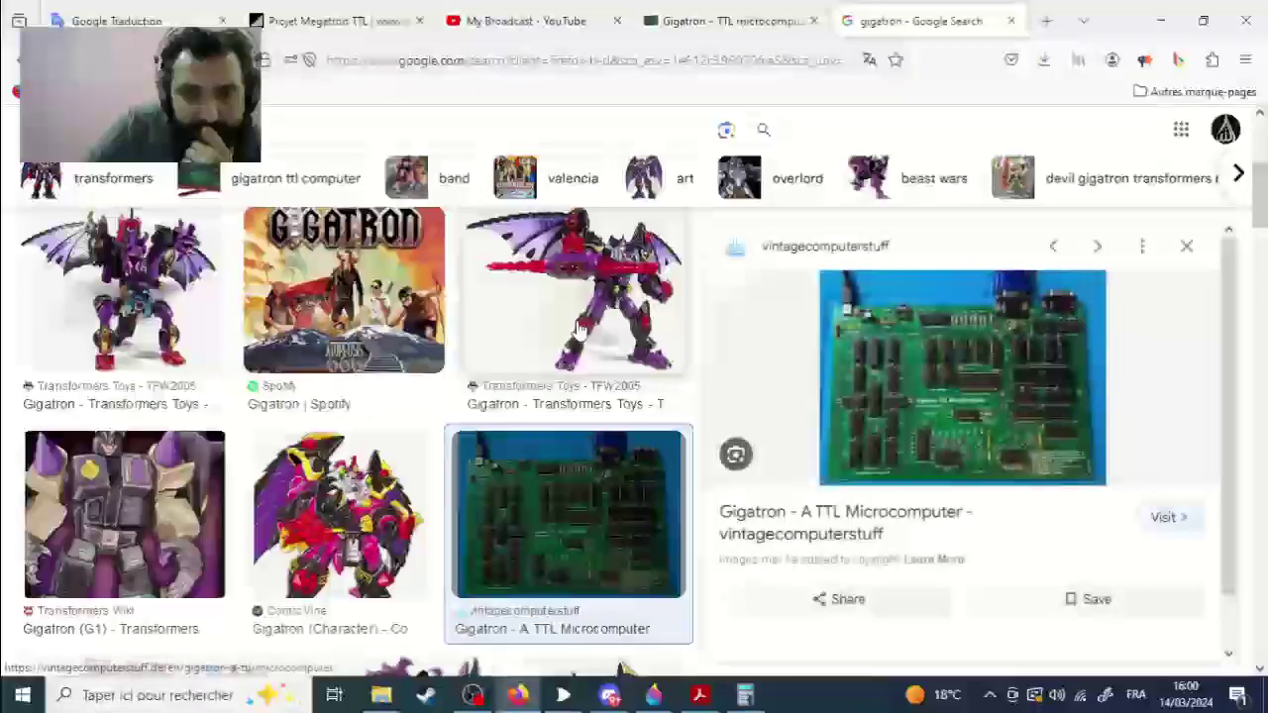
click(876, 397)
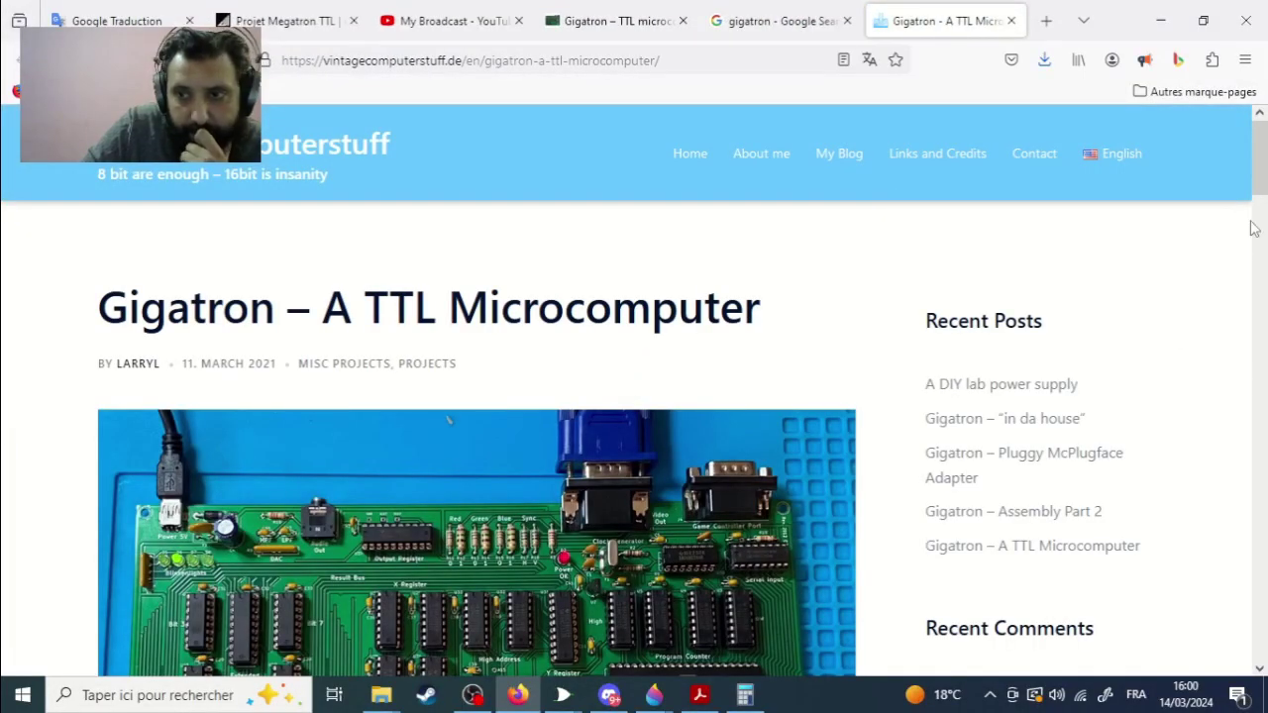
scroll(1253, 229, down, 5)
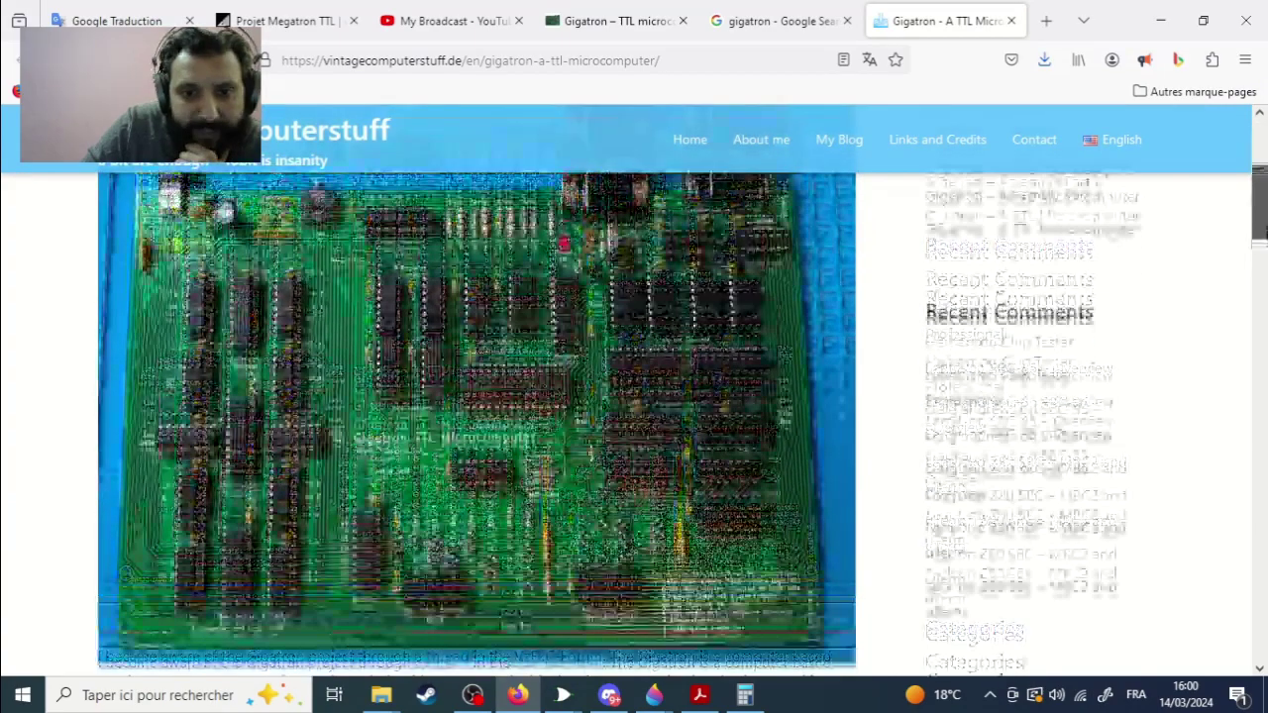
scroll(634, 396, down, 1)
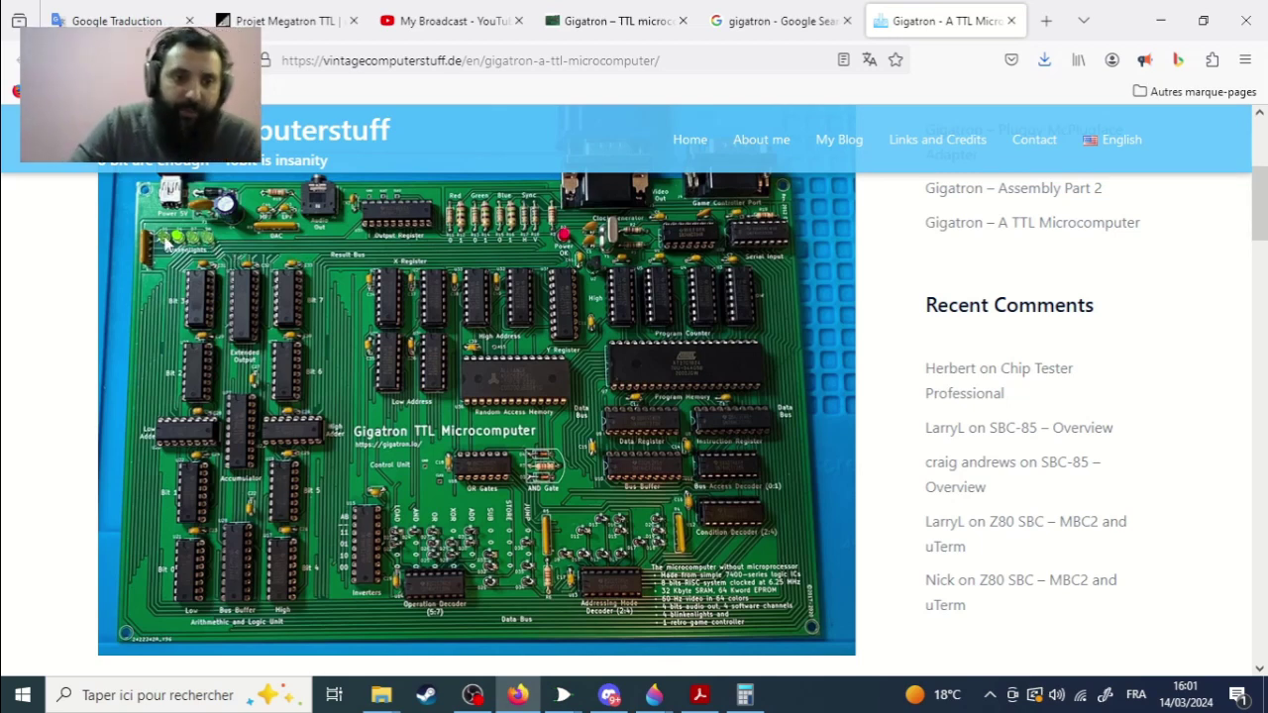
Step: Switch to the Gigatron diagram in Paint 3D and redraw the marker circles around Audio, Blinkenlights and the XOUT block
click(699, 695)
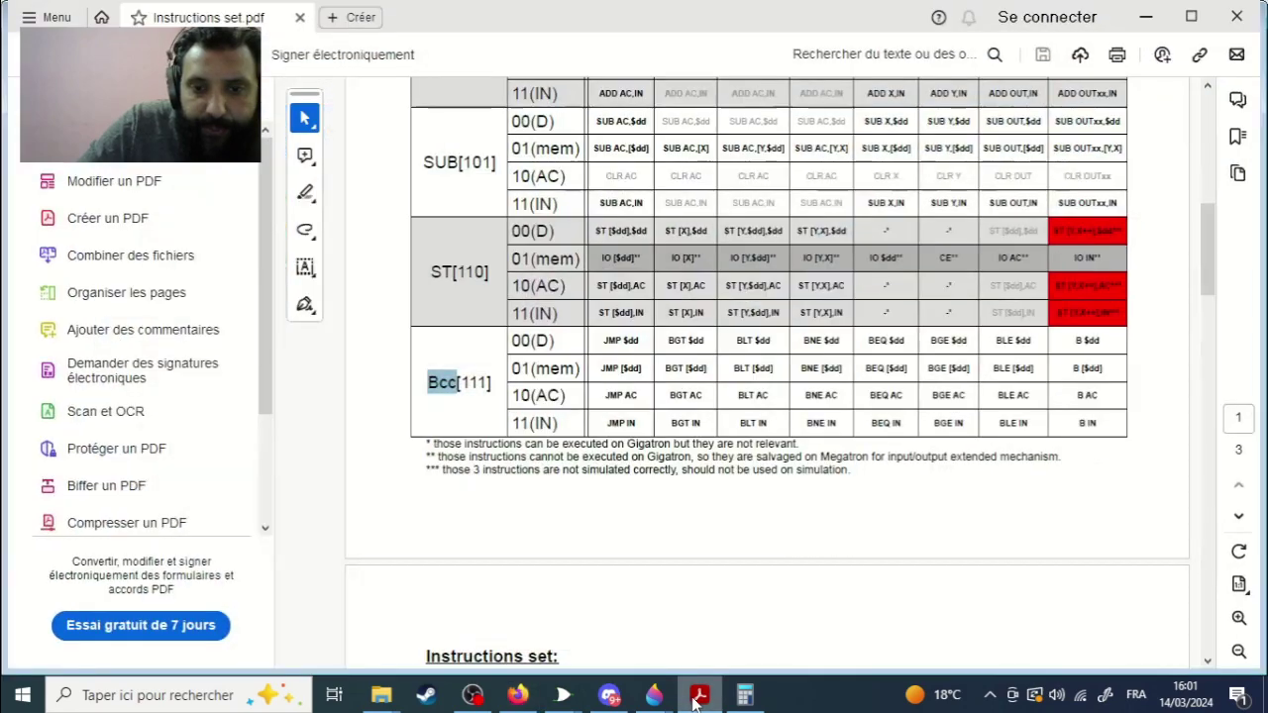
mouse_move(652, 696)
click(739, 620)
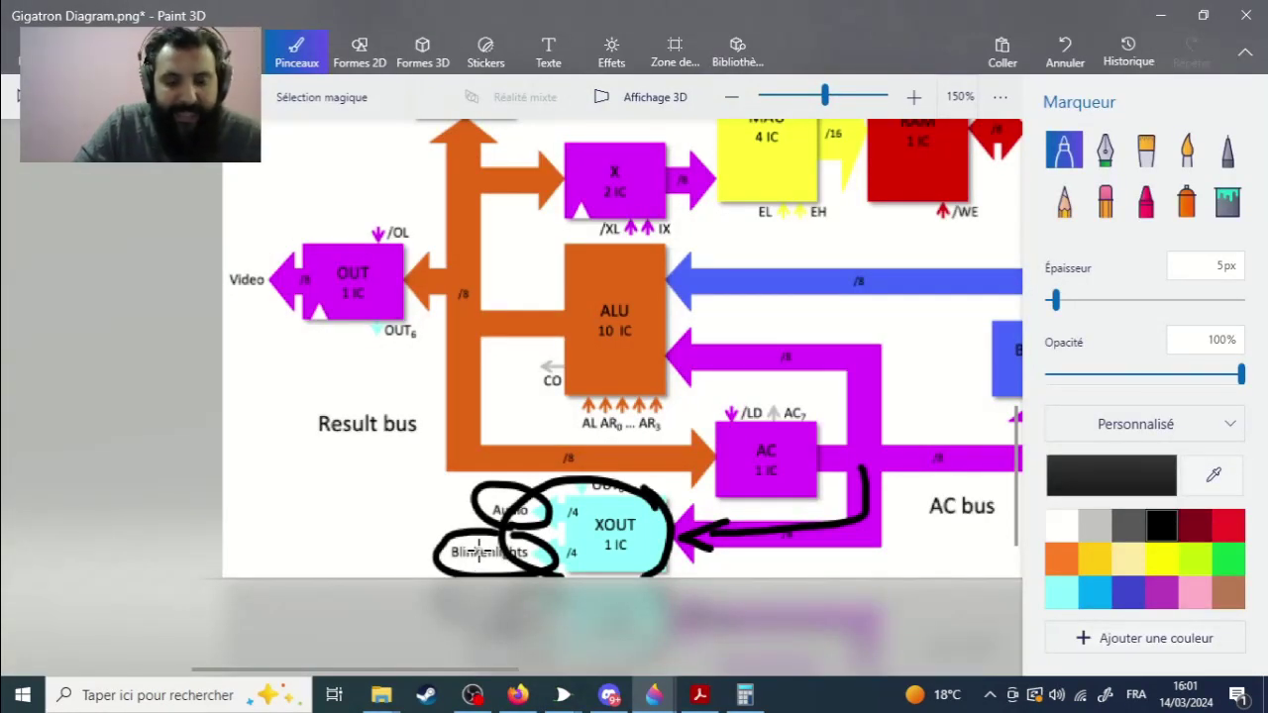
key(ctrl+z)
key(ctrl+z)
key(ctrl+z)
mouse_move(516, 536)
mouse_down()
mouse_move(430, 547)
mouse_move(530, 571)
mouse_up()
mouse_move(536, 494)
mouse_down()
mouse_move(488, 494)
mouse_move(535, 526)
mouse_up()
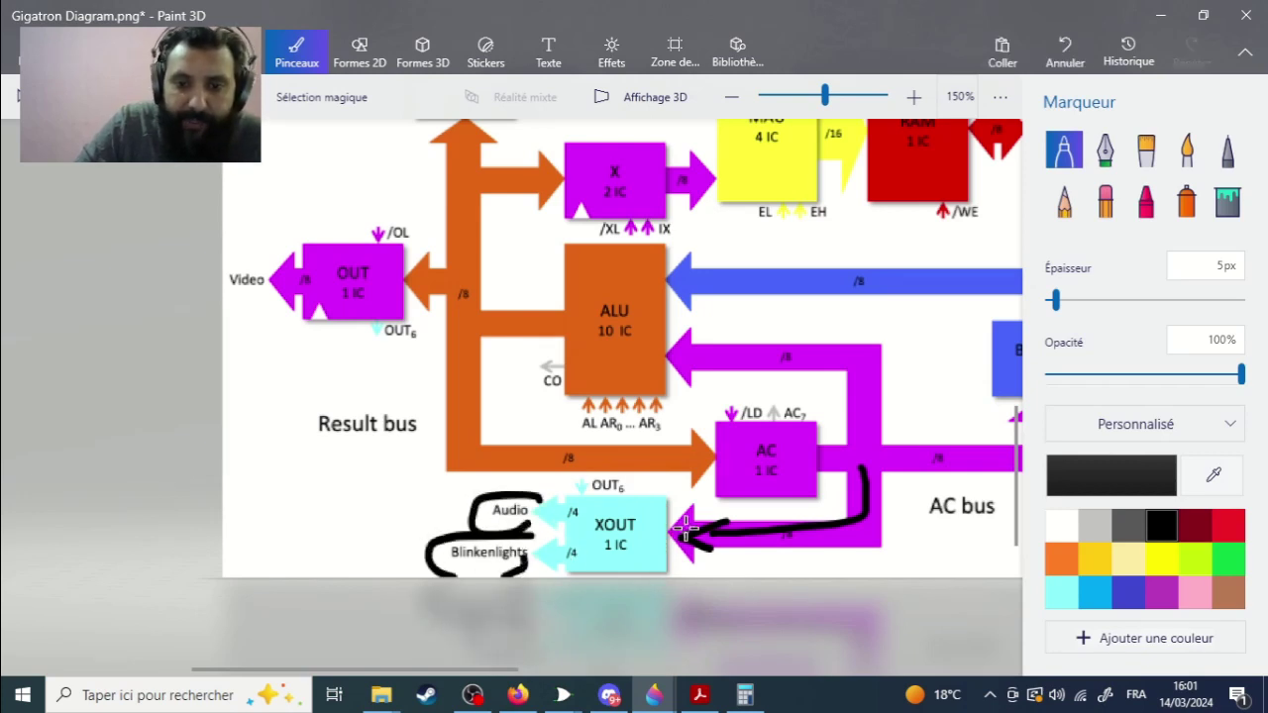
drag(692, 501, 535, 573)
drag(634, 506, 681, 573)
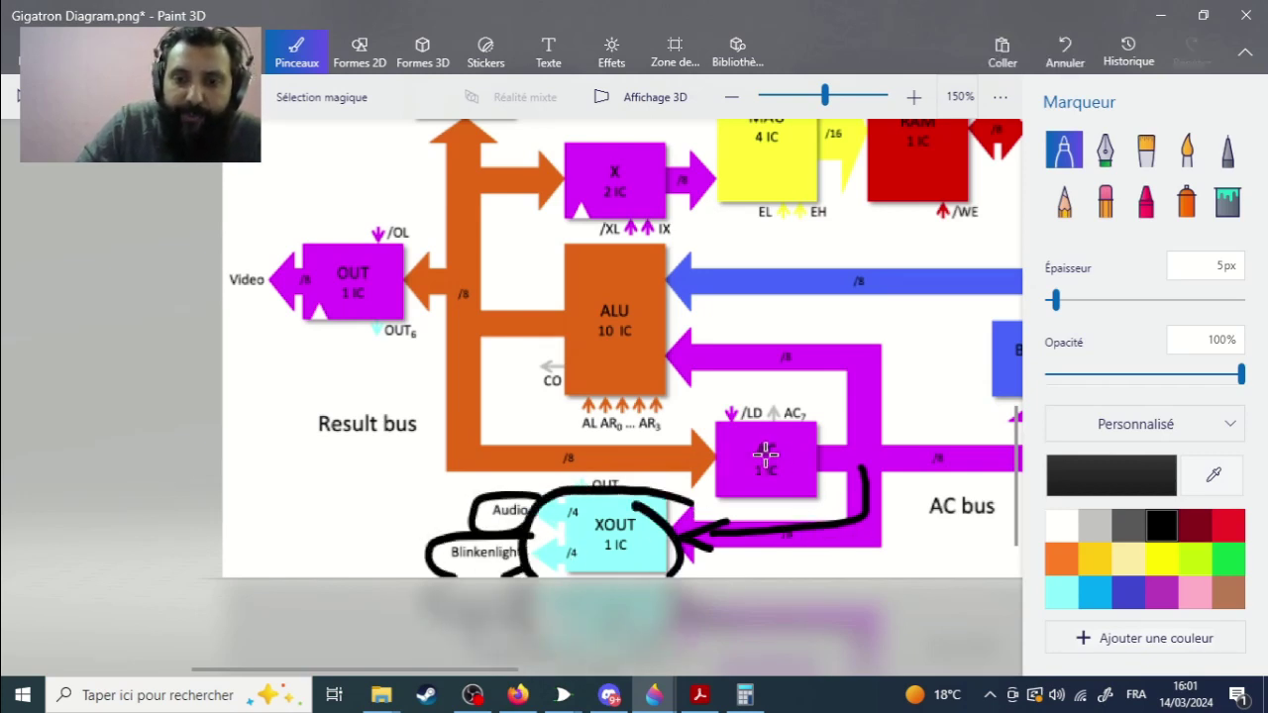
Step: Undo the marker strokes around XOUT, Audio and Blinkenlights and the arrow from the AC bus to XOUT
mouse_move(764, 454)
mouse_down()
mouse_move(878, 478)
mouse_move(797, 545)
mouse_up()
key(ctrl+z)
key(ctrl+z)
key(ctrl+z)
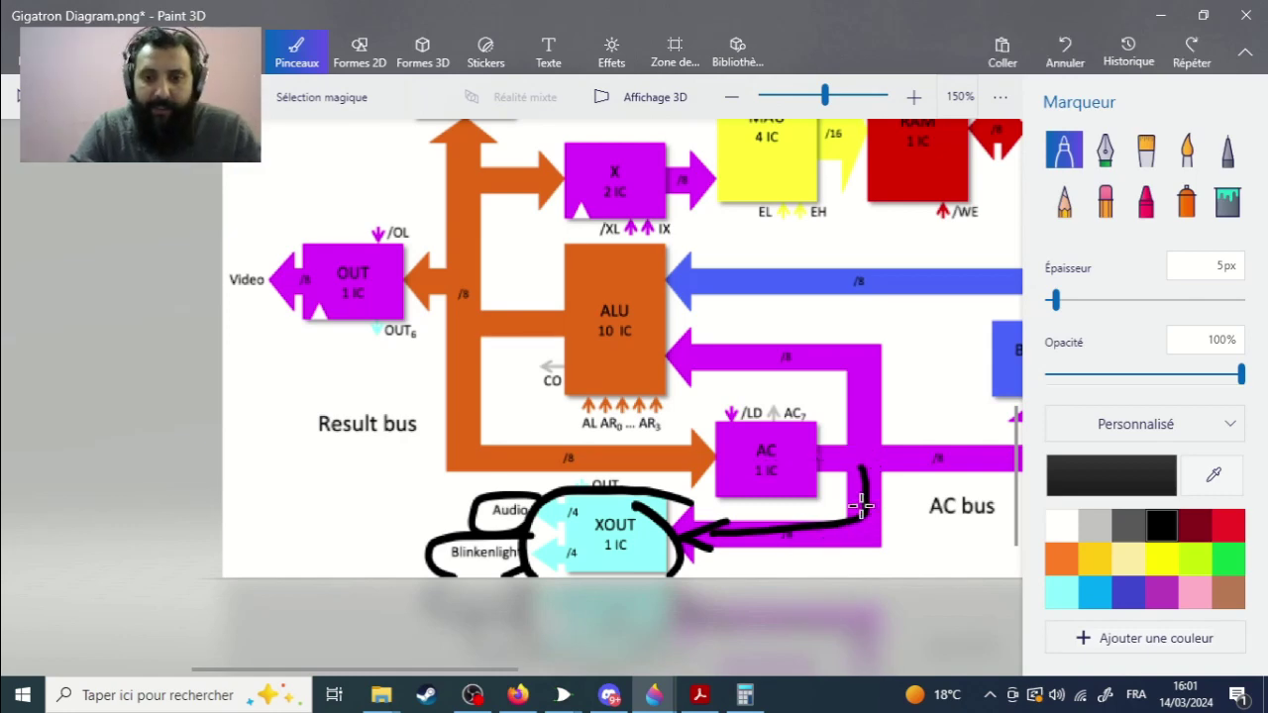
key(ctrl+z)
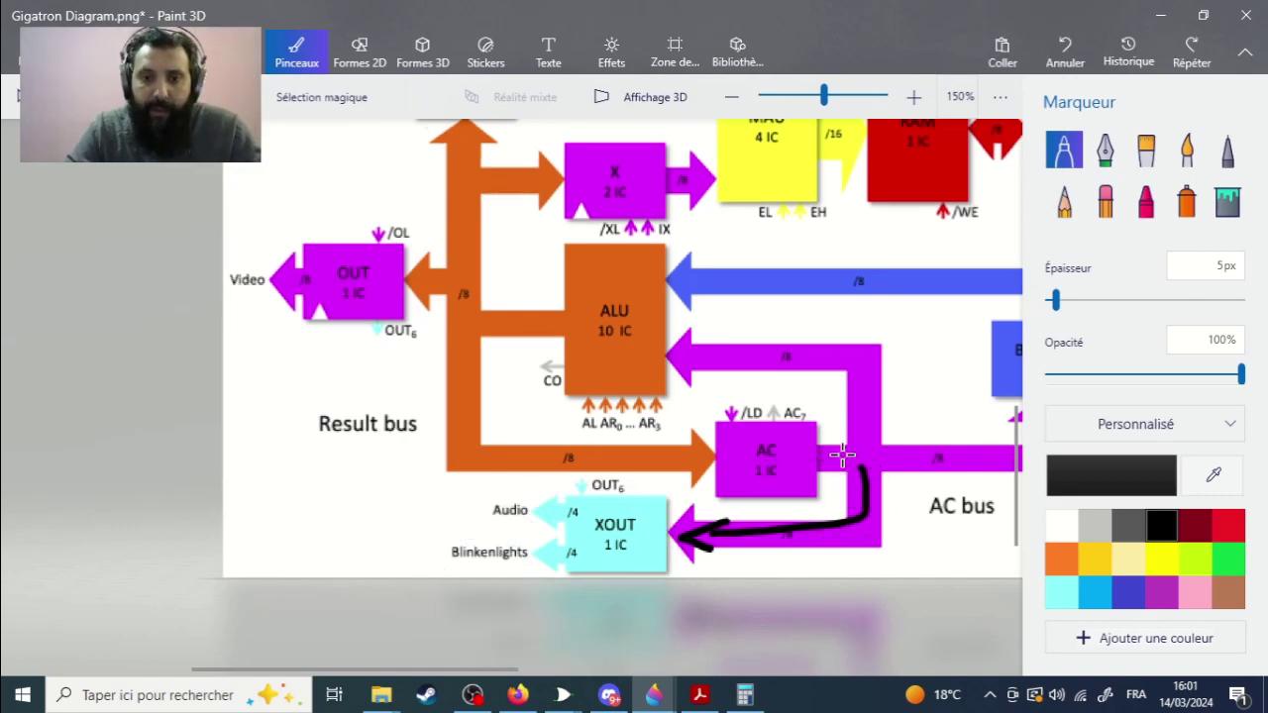
ctrl+scroll(842, 456, down, 3)
key(ctrl+z)
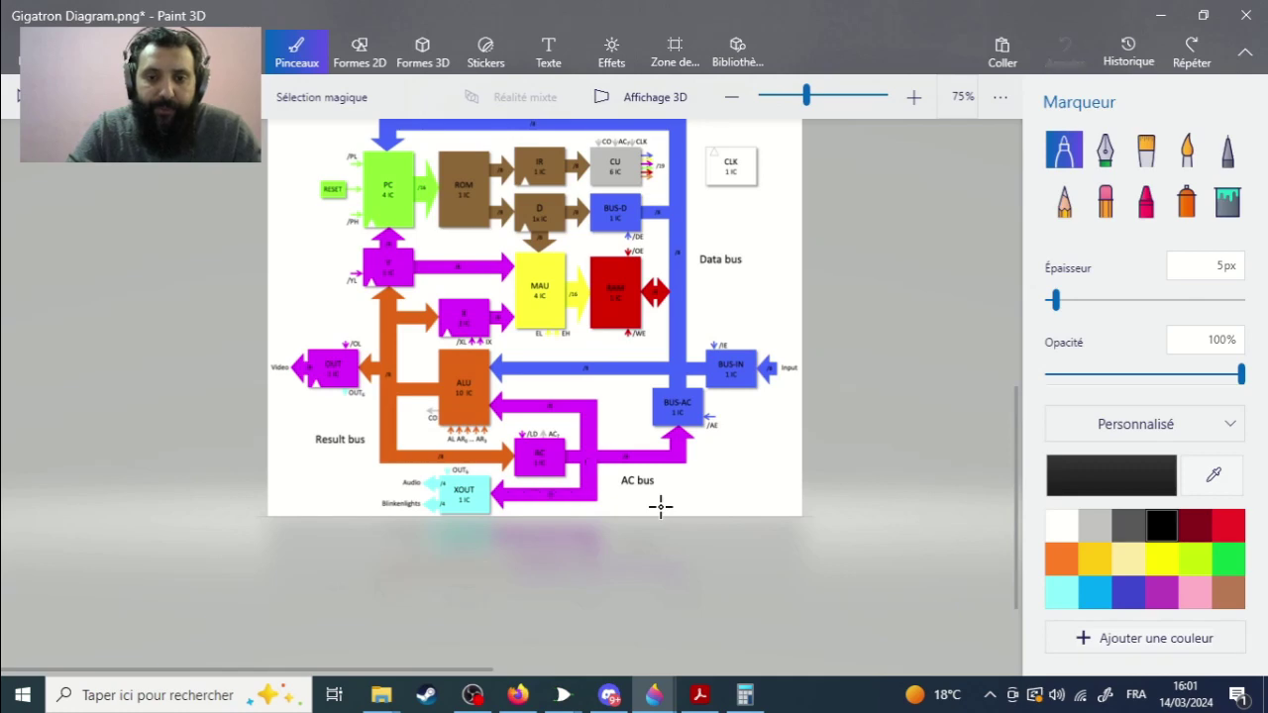
Step: Circle the BUS-IN block and its incoming Input arrow with the marker in the Gigatron diagram
ctrl+scroll(663, 502, up, 6)
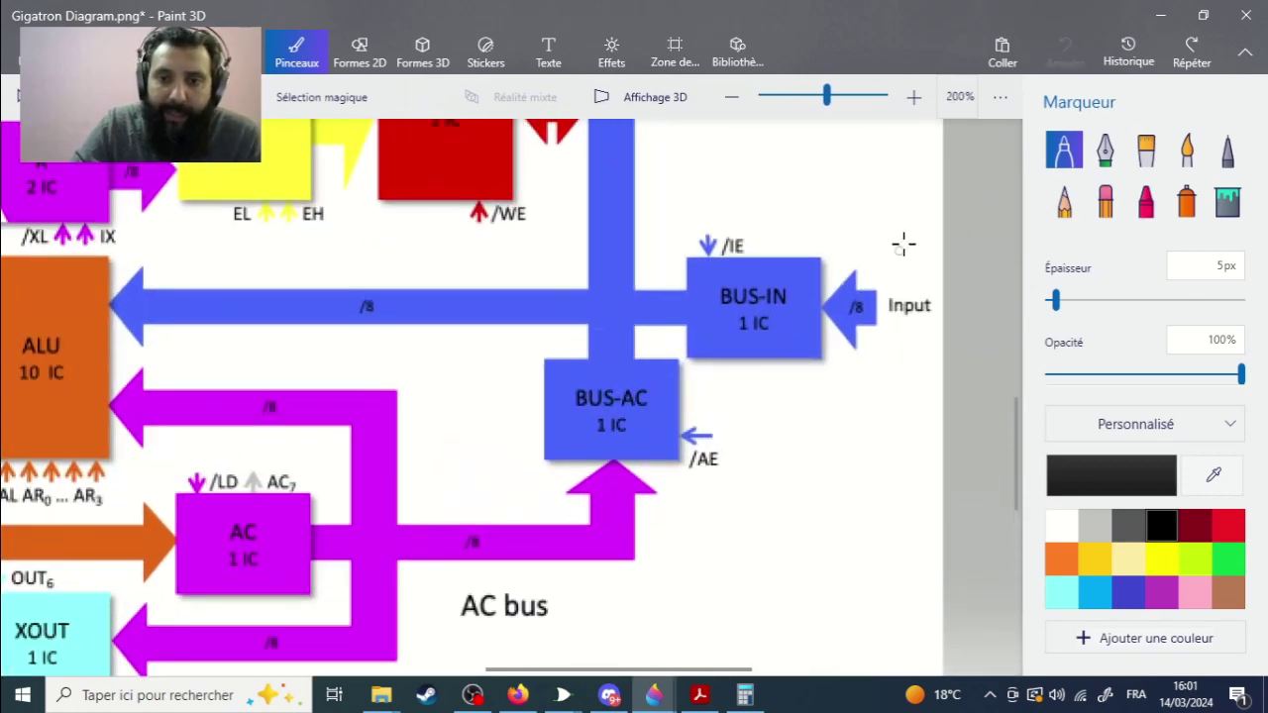
mouse_move(908, 235)
mouse_down()
mouse_move(671, 305)
mouse_move(858, 240)
mouse_up()
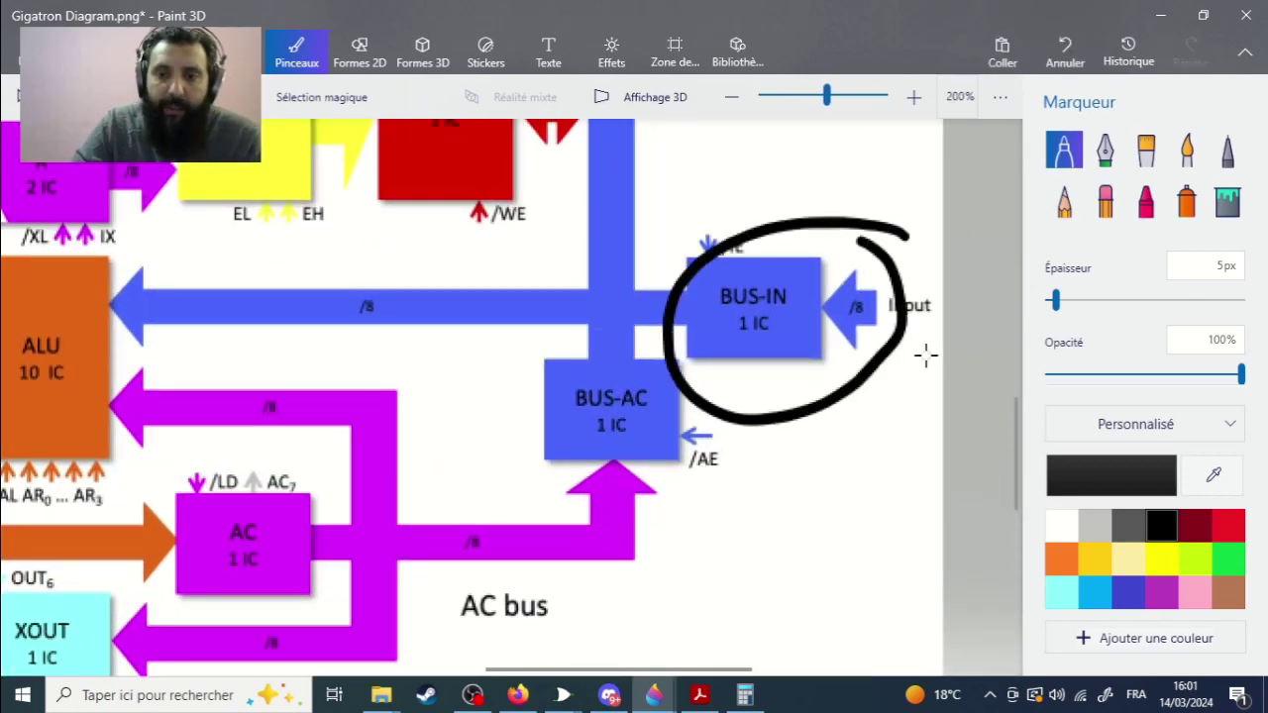
ctrl+scroll(864, 400, down, 4)
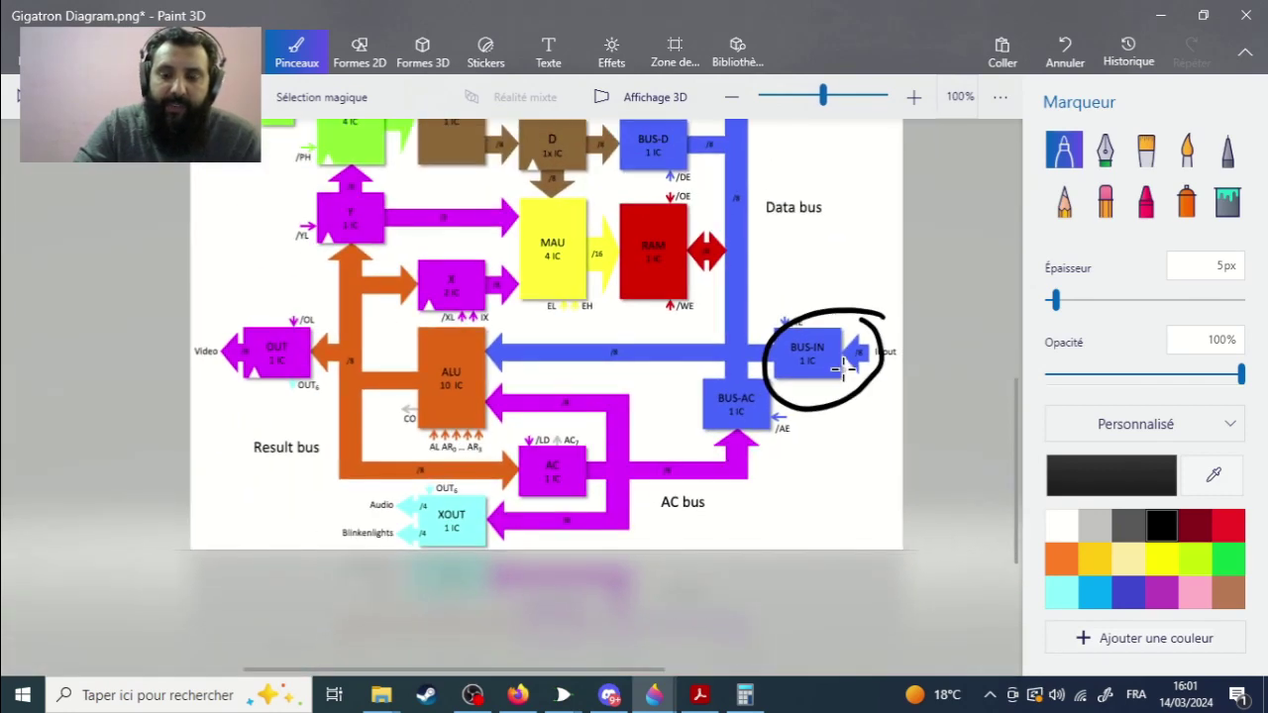
ctrl+scroll(847, 353, up, 2)
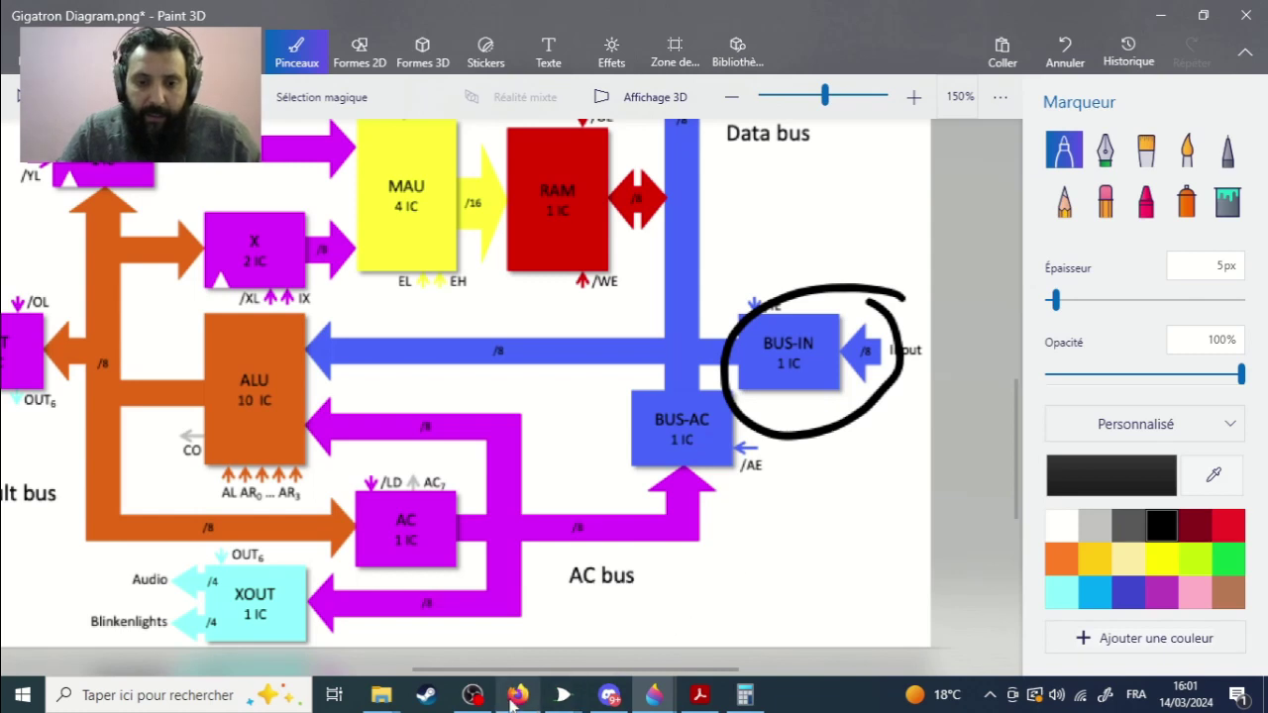
Step: Switch to the untitled Paint 3D drawing and delete the whole A + B sketch from the canvas
click(658, 699)
click(603, 584)
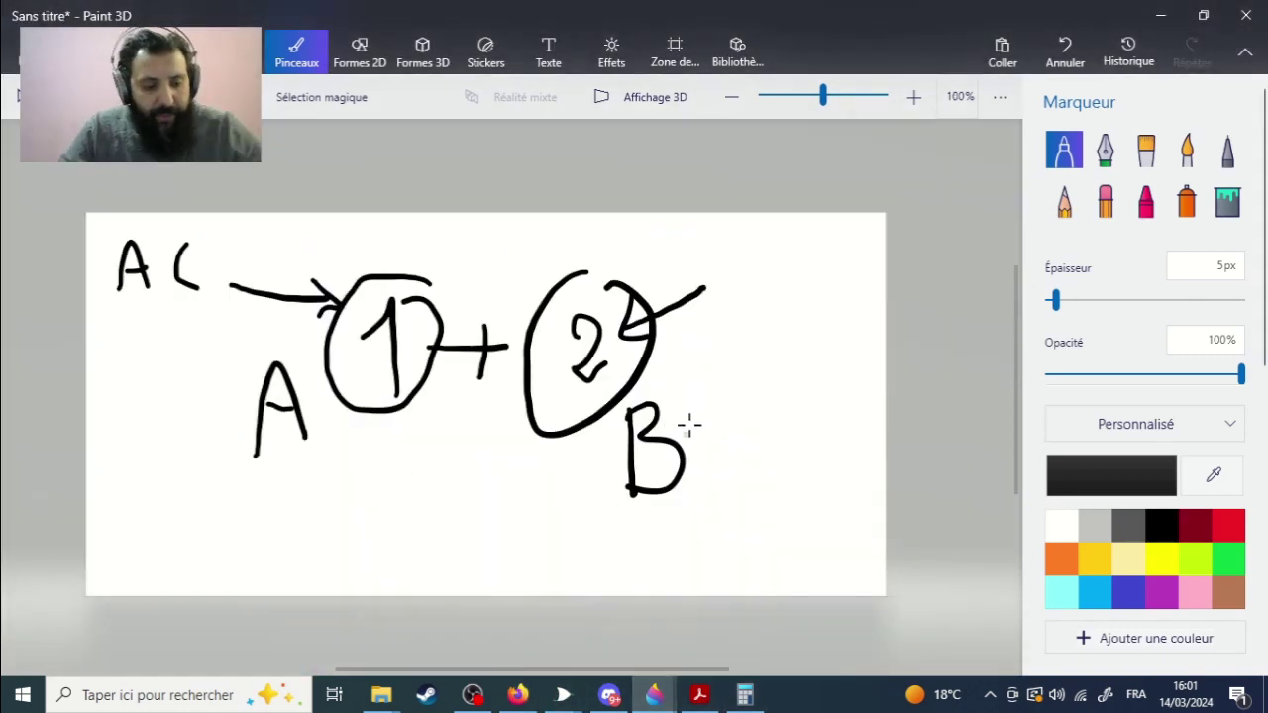
click(12, 96)
mouse_move(829, 234)
mouse_down()
mouse_move(64, 495)
mouse_move(109, 595)
mouse_up()
key(Delete)
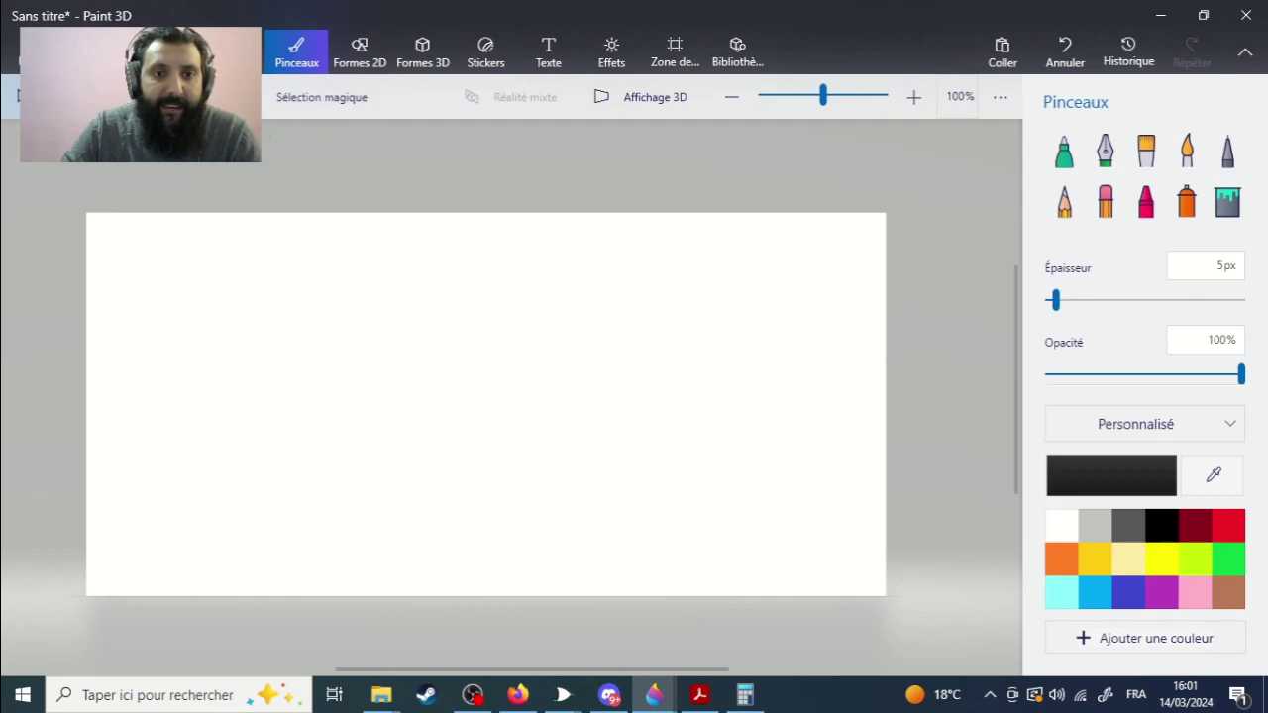
Step: Draw a long horizontal box with the 5 px black Marker and split it into seven cells with six vertical lines
click(1063, 150)
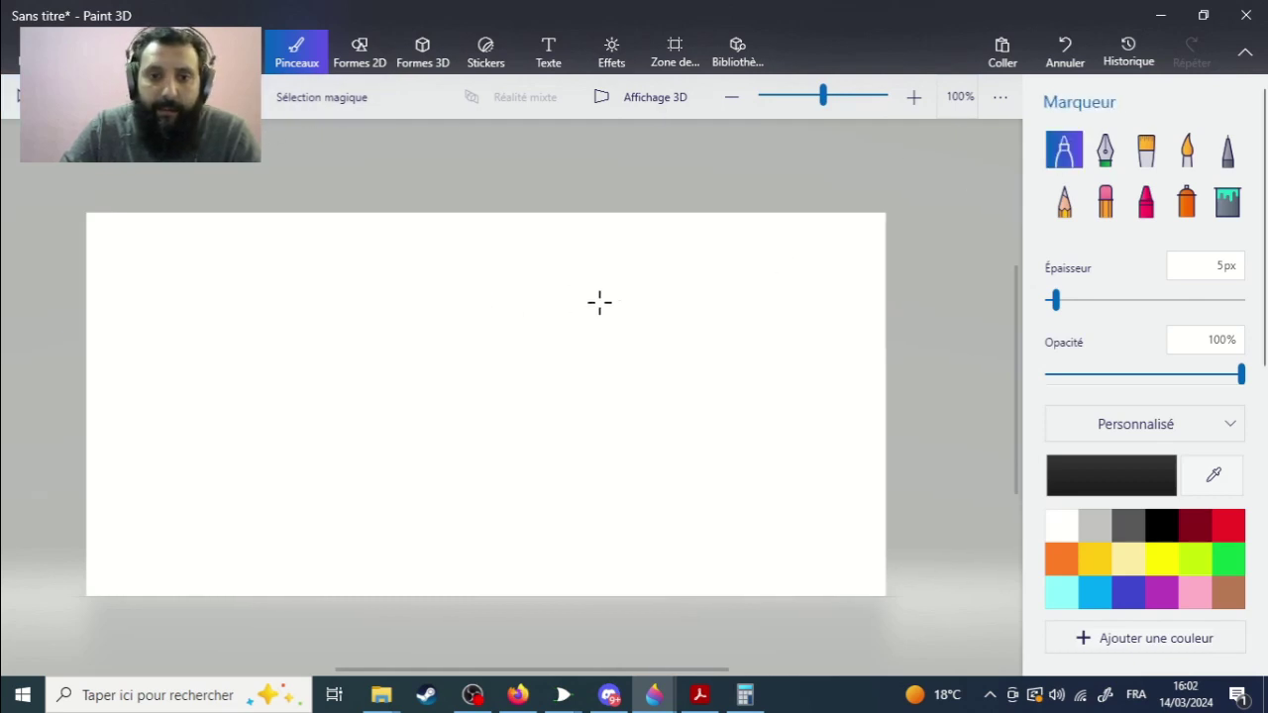
mouse_move(667, 293)
mouse_down()
mouse_move(226, 294)
mouse_move(538, 396)
mouse_move(660, 323)
mouse_up()
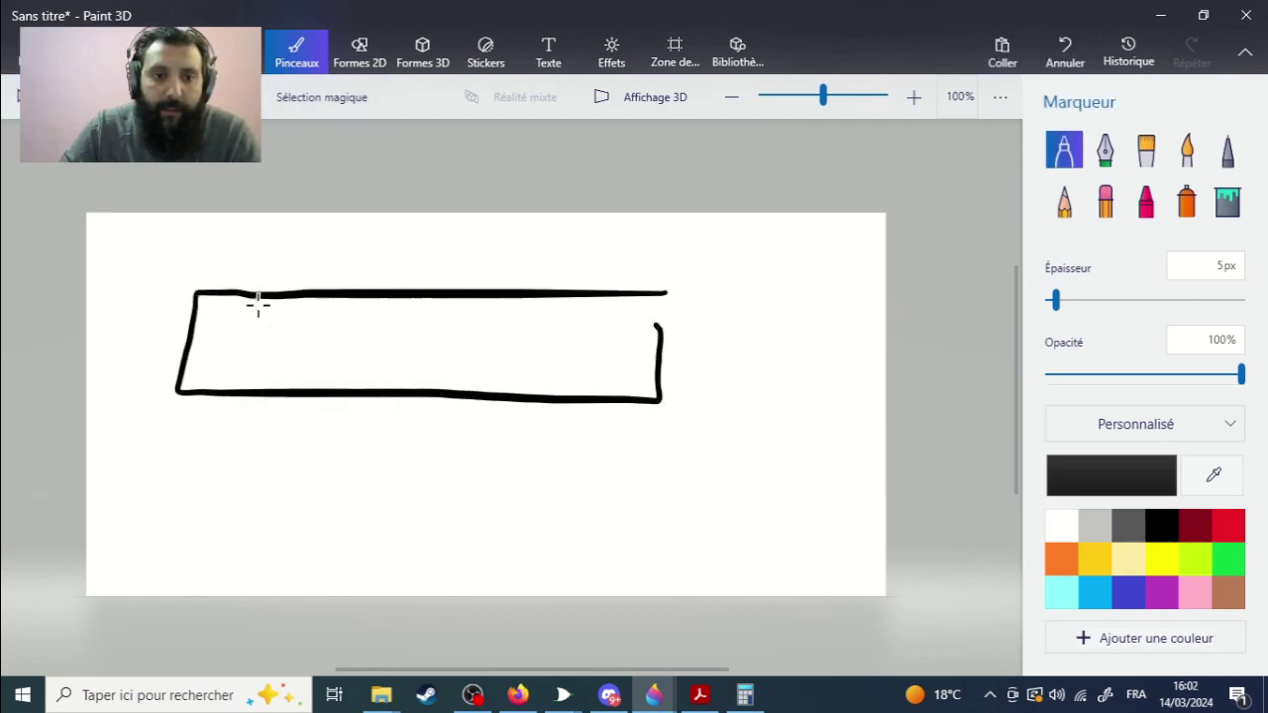
drag(255, 297, 255, 353)
drag(306, 303, 304, 382)
drag(394, 297, 396, 394)
drag(455, 300, 456, 384)
drag(523, 305, 519, 394)
drag(598, 319, 594, 389)
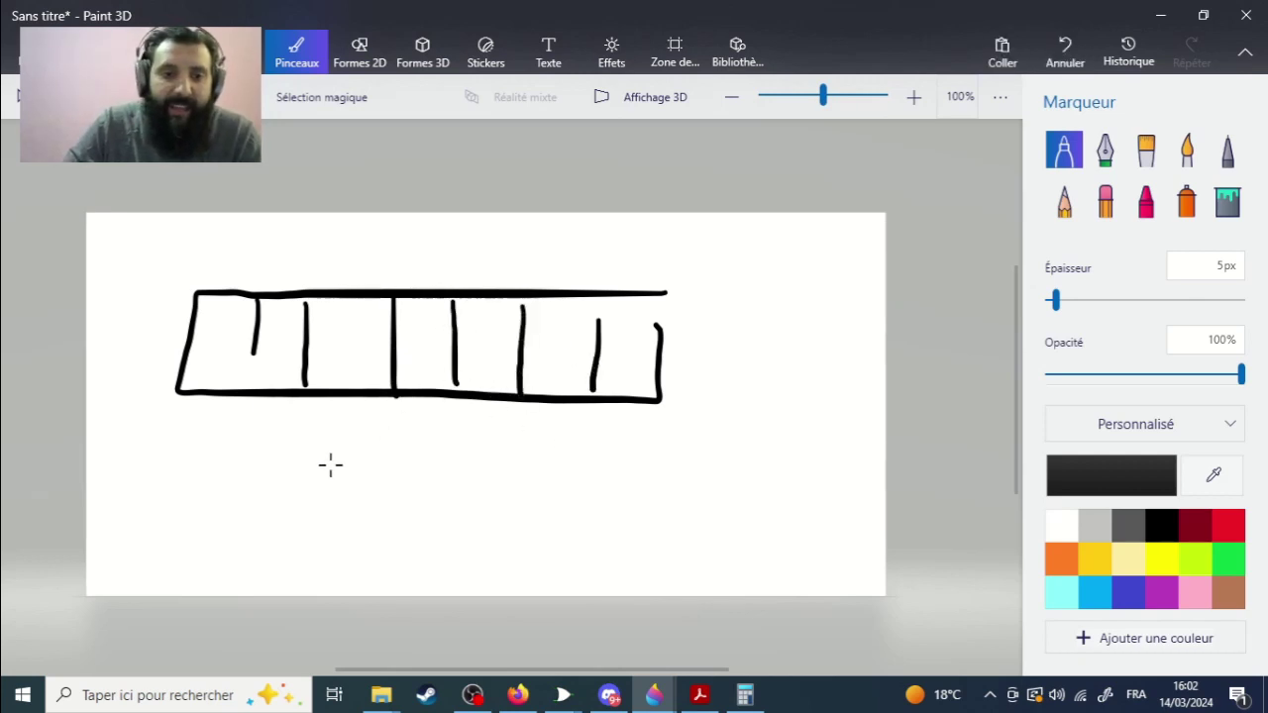
Step: Draw seven upward arrows below the box, one pointing into each cell
drag(220, 414, 198, 492)
mouse_move(191, 437)
mouse_down()
mouse_move(227, 433)
mouse_move(229, 446)
mouse_up()
drag(272, 420, 271, 495)
mouse_move(265, 440)
mouse_down()
mouse_move(300, 430)
mouse_move(308, 443)
mouse_up()
drag(367, 417, 361, 498)
mouse_move(342, 452)
mouse_down()
mouse_move(394, 453)
mouse_move(417, 493)
mouse_up()
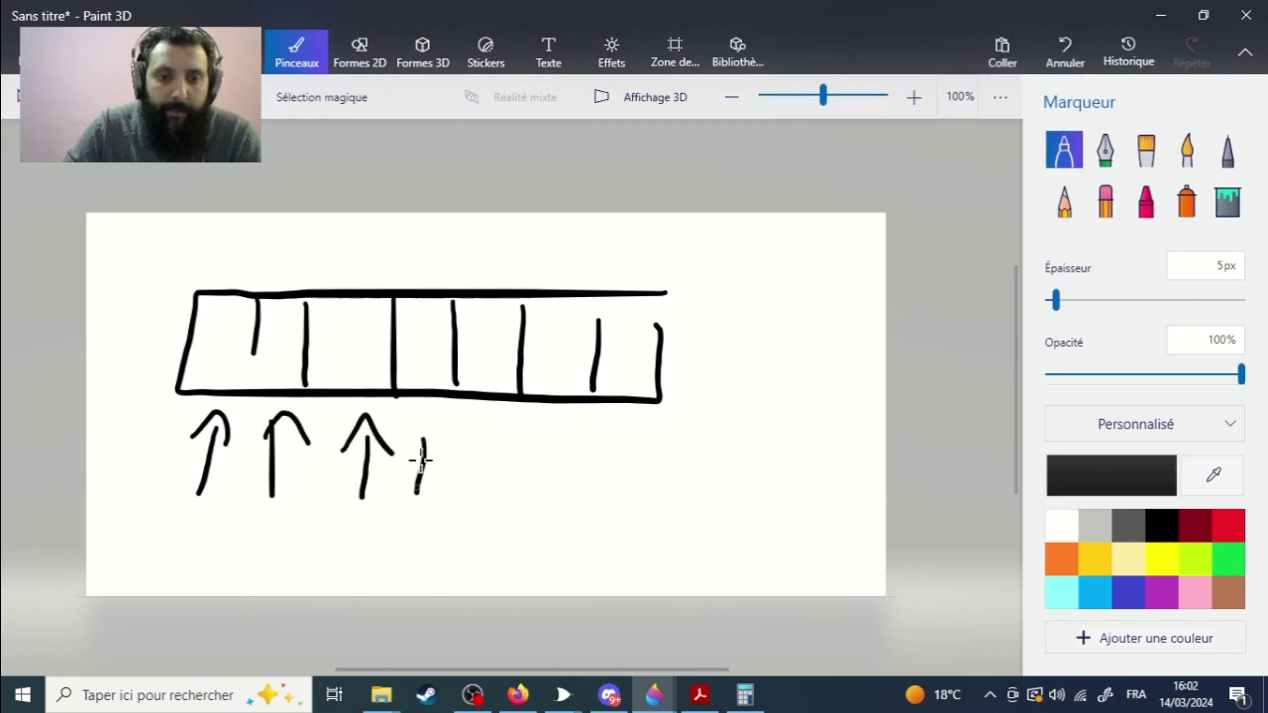
mouse_move(414, 448)
mouse_down()
mouse_move(485, 490)
mouse_move(515, 466)
mouse_move(542, 493)
mouse_up()
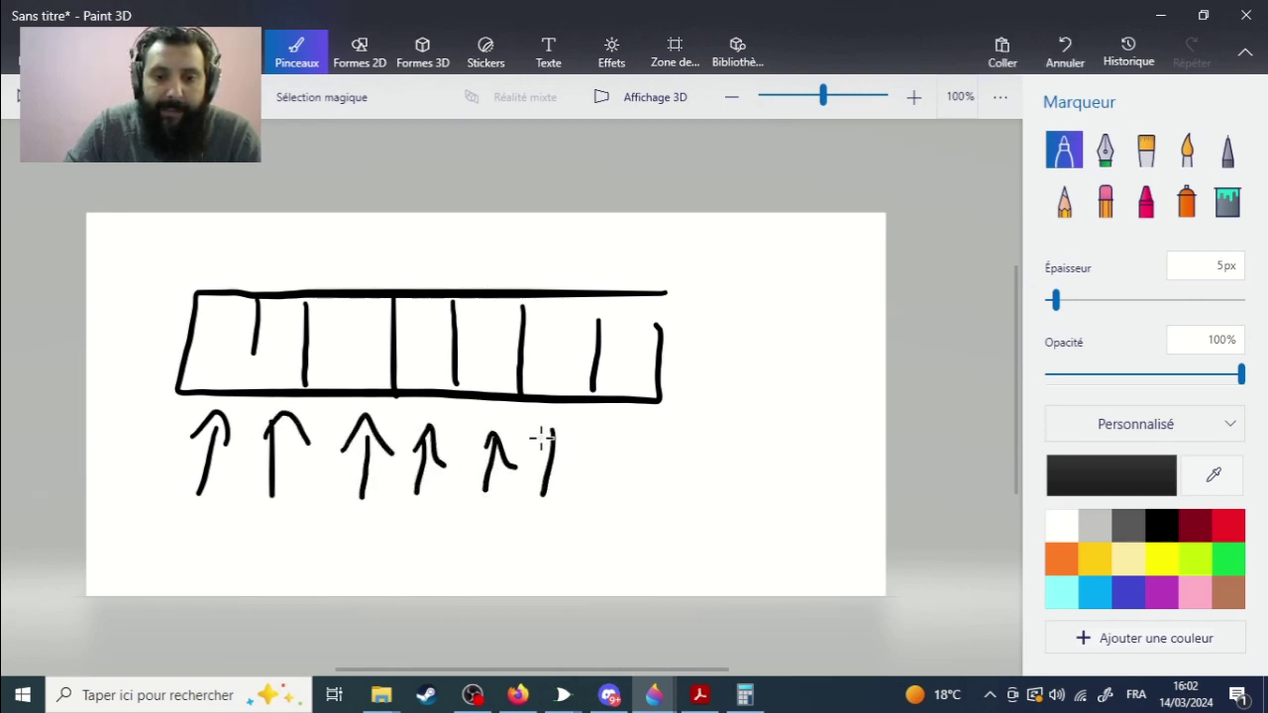
drag(540, 441, 612, 487)
mouse_move(603, 450)
mouse_down()
mouse_move(632, 430)
mouse_move(644, 451)
mouse_up()
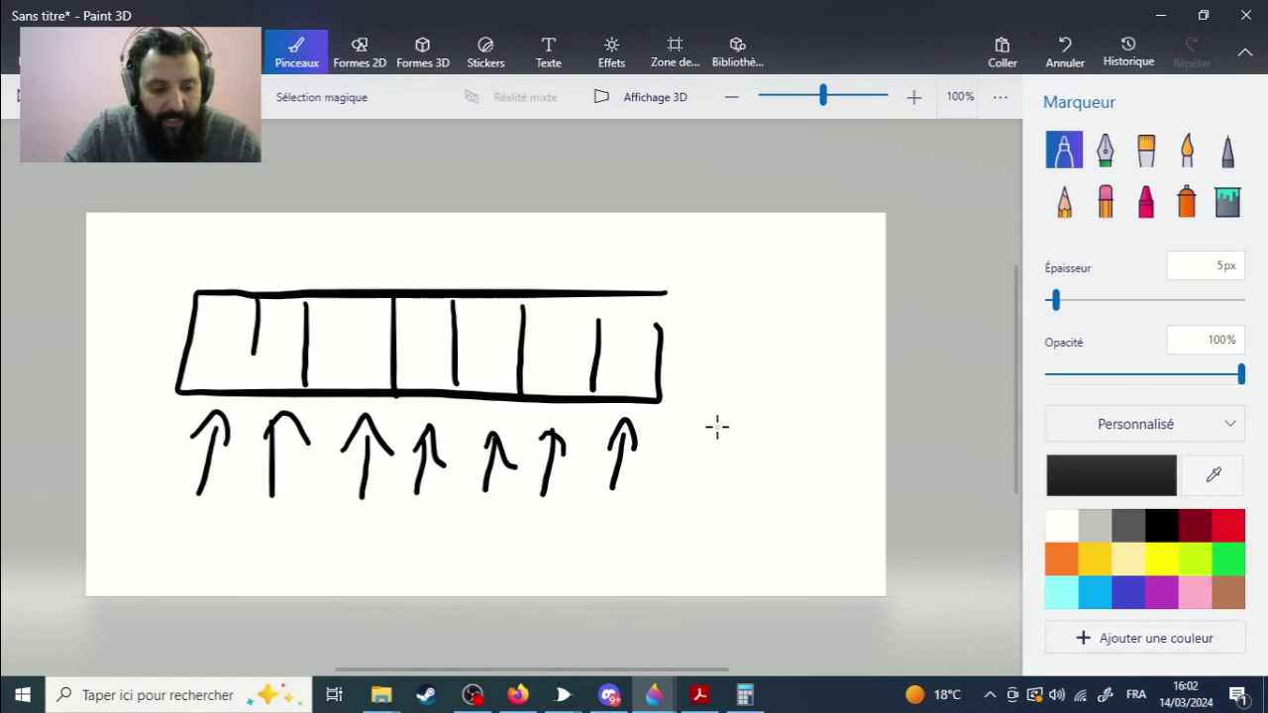
Step: Undo all the upward arrows below the divided box
key(ctrl+z)
key(ctrl+z)
key(ctrl+z)
key(ctrl+z)
key(ctrl+z)
key(ctrl+z)
key(ctrl+z)
key(ctrl+z)
key(ctrl+z)
key(ctrl+z)
key(ctrl+z)
key(ctrl+z)
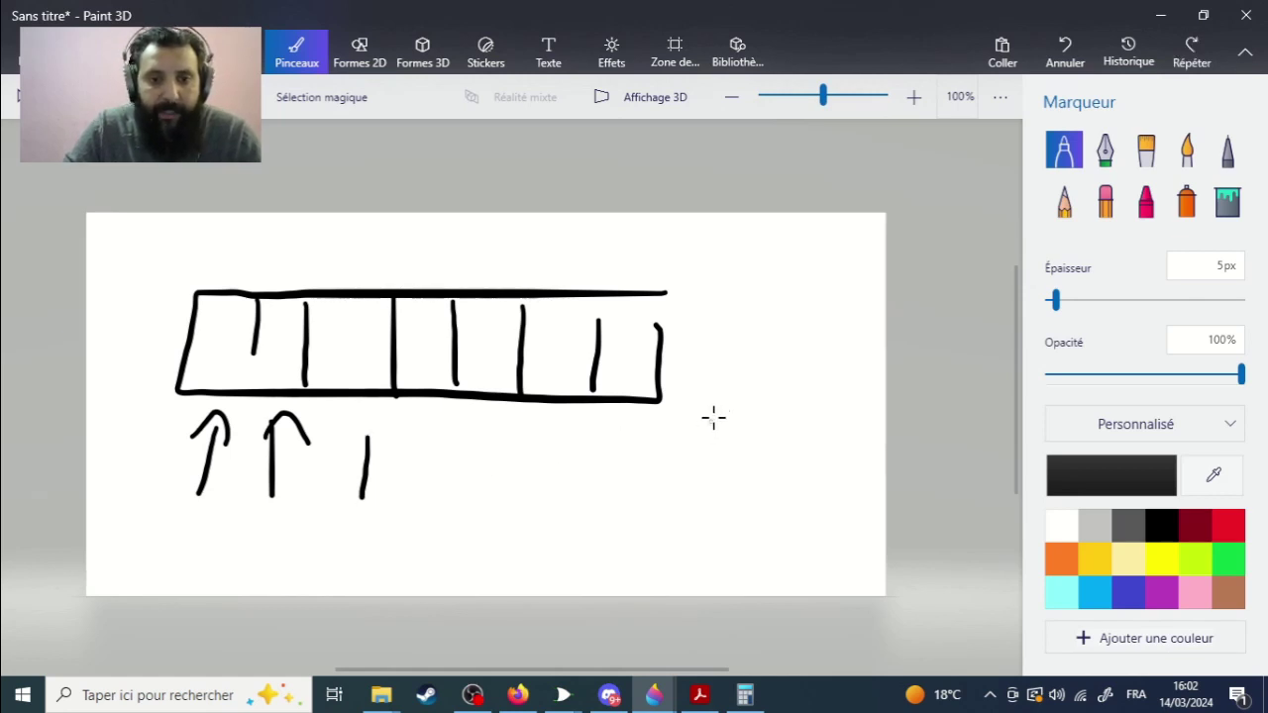
key(ctrl+z)
key(ctrl+z)
Step: Draw one arrow pointing left into the right end of the divided box
drag(691, 356, 825, 361)
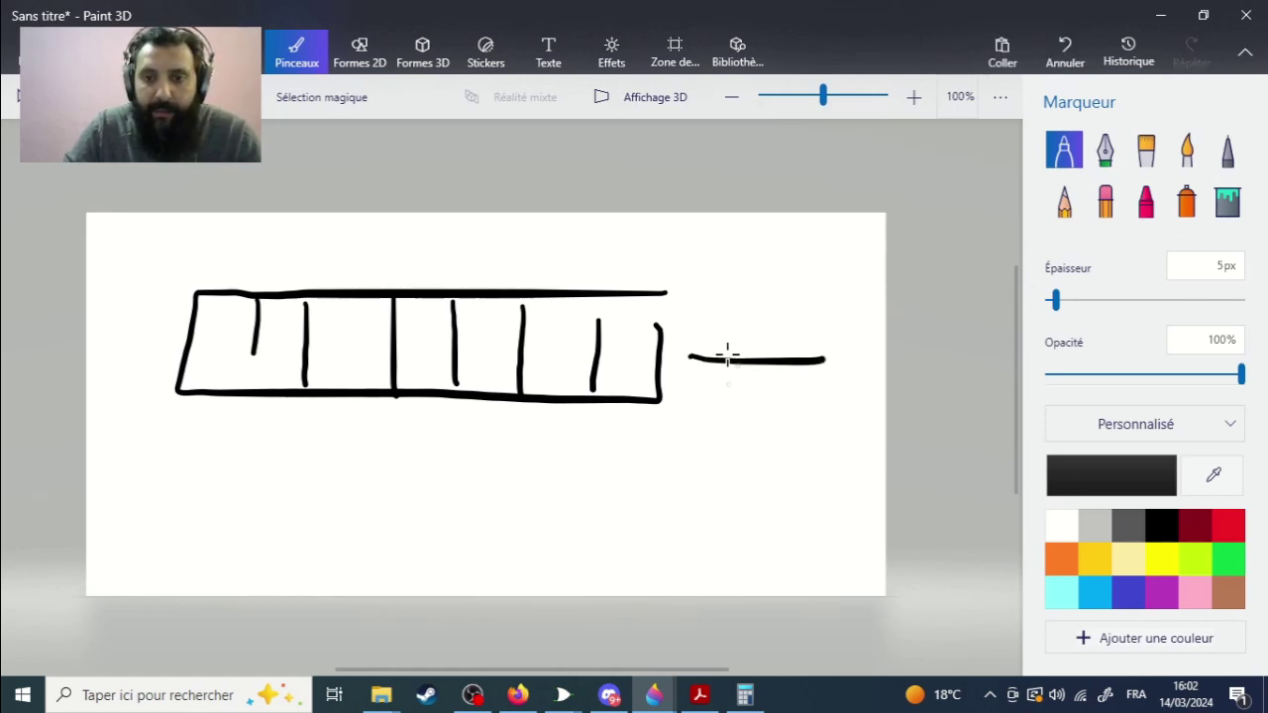
mouse_move(736, 346)
mouse_down()
mouse_move(691, 347)
mouse_move(704, 393)
mouse_up()
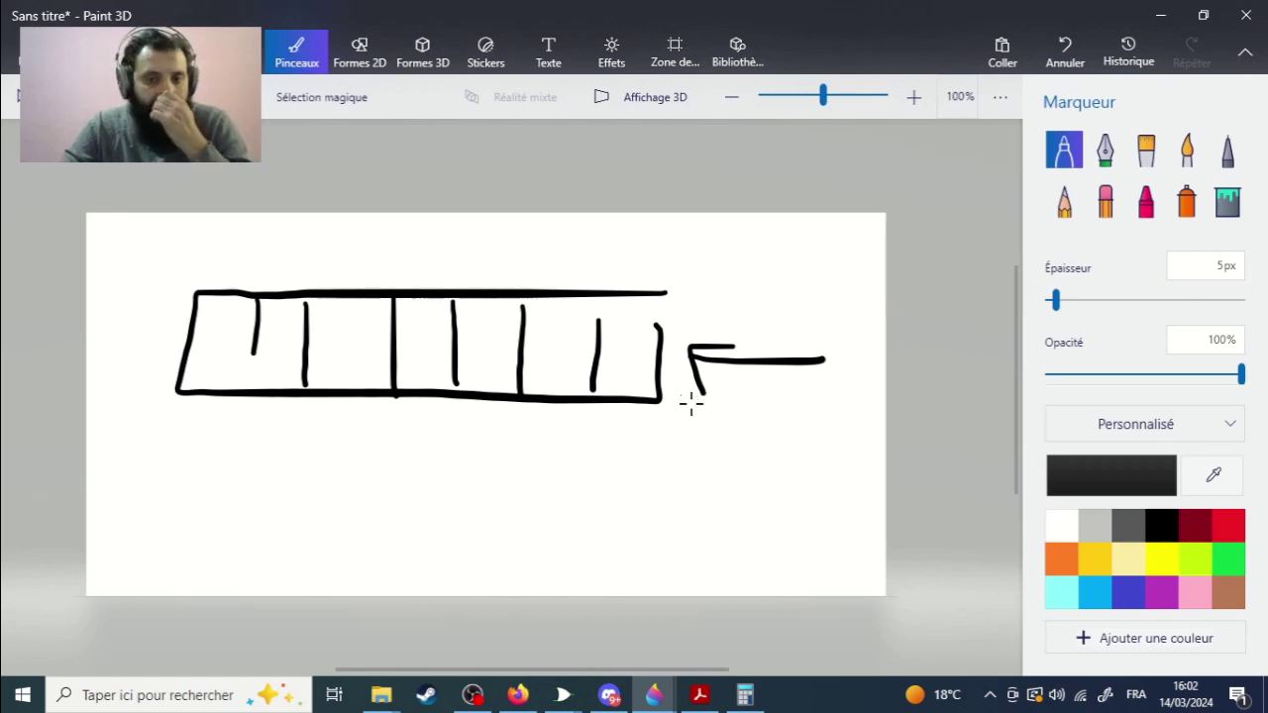
Step: Draw seven downward arrows leaving the bottom edge of the divided box, one for each cell
mouse_move(215, 395)
mouse_down()
mouse_move(204, 456)
mouse_move(216, 463)
mouse_up()
drag(264, 399, 256, 475)
mouse_move(194, 452)
mouse_down()
mouse_move(202, 472)
mouse_move(263, 492)
mouse_up()
drag(333, 399, 332, 488)
drag(344, 457, 332, 488)
mouse_move(412, 394)
mouse_down()
mouse_move(405, 489)
mouse_move(441, 482)
mouse_up()
mouse_move(486, 396)
mouse_down()
mouse_move(471, 485)
mouse_move(535, 471)
mouse_up()
drag(569, 395, 563, 486)
drag(651, 400, 639, 487)
drag(665, 468, 642, 490)
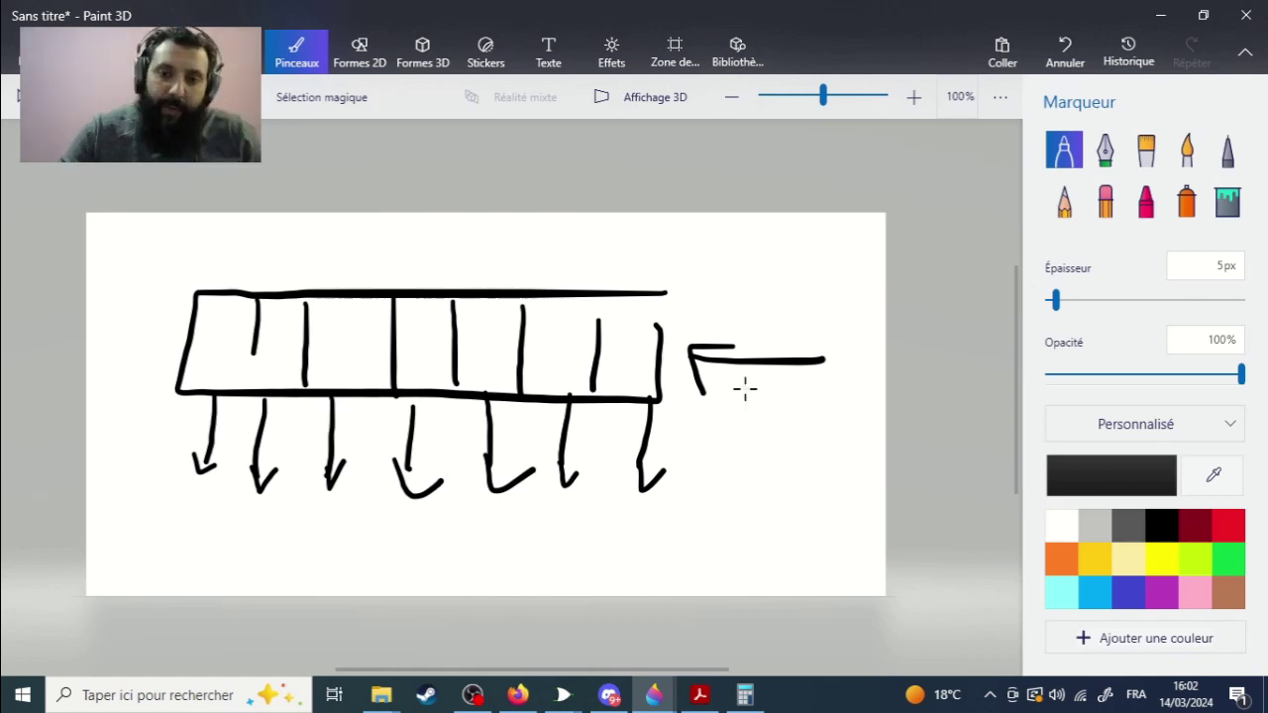
Step: Bring up the Gigatron Diagram.png drawing to show the circled BUS-IN block
click(699, 694)
click(699, 695)
click(654, 694)
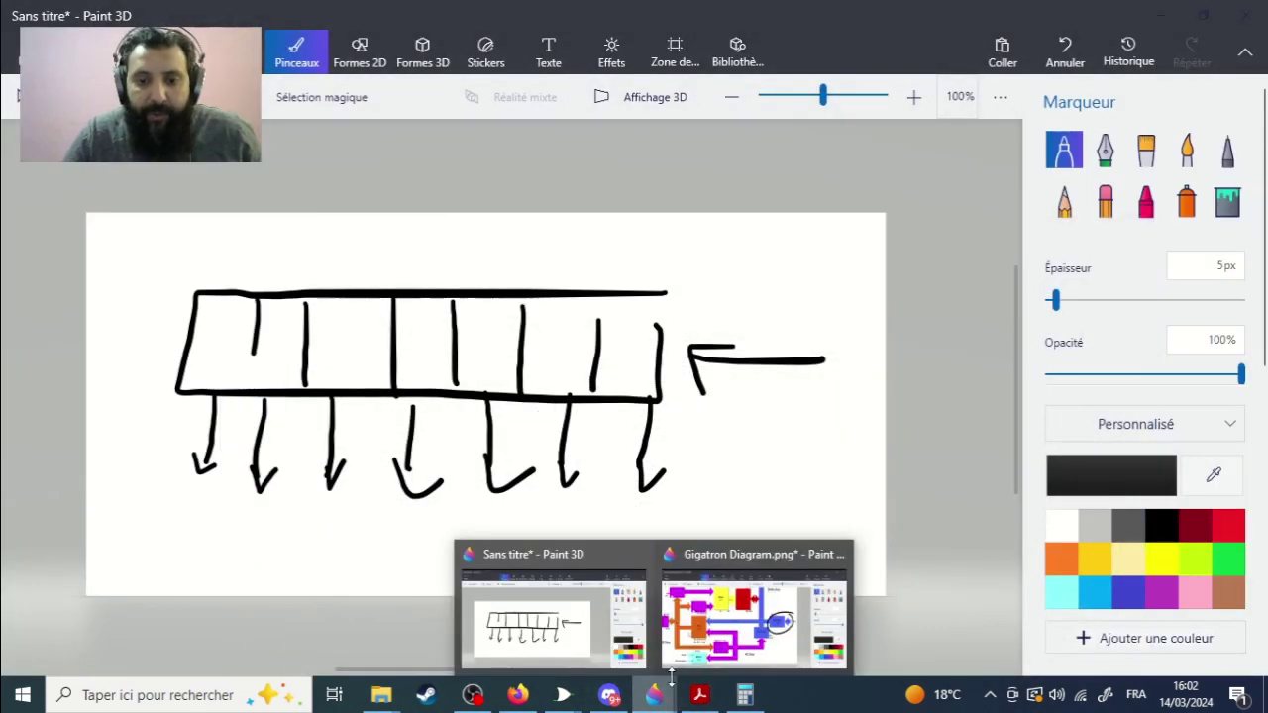
click(773, 606)
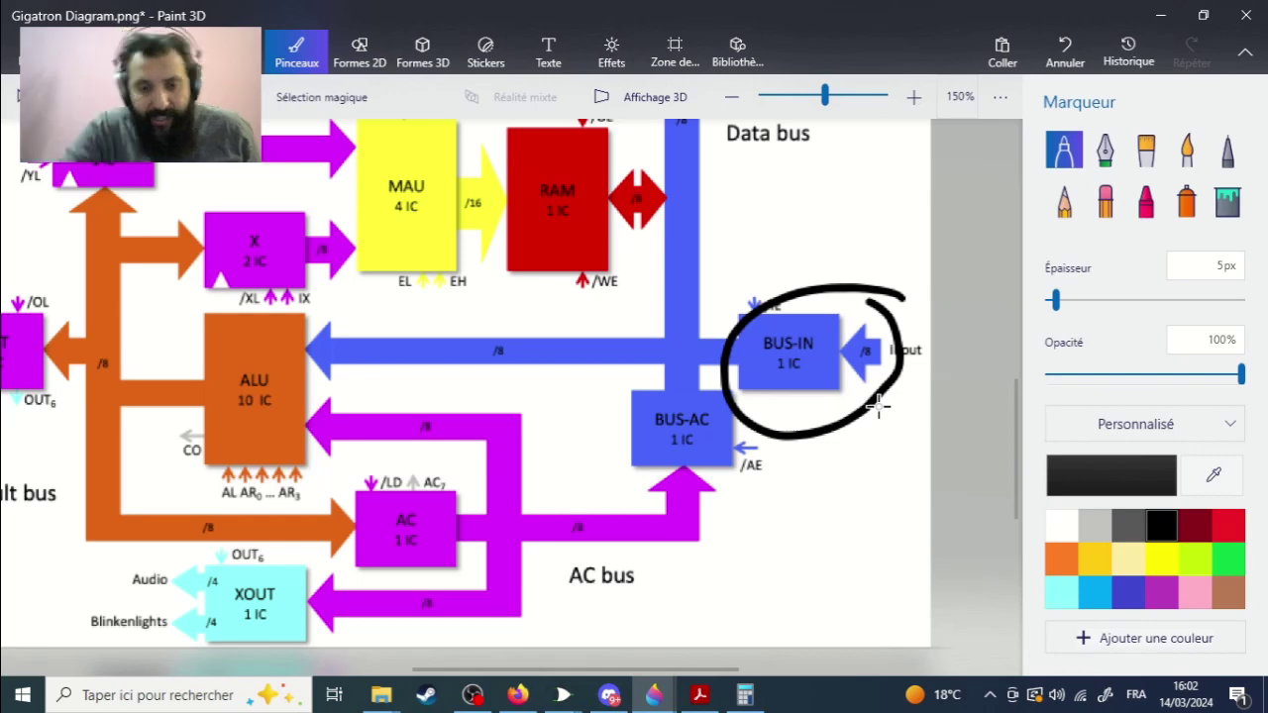
Step: Switch to Firefox, close the vintagecomputerstuff Gigatron page and search Google Images for "nes controller"
click(517, 695)
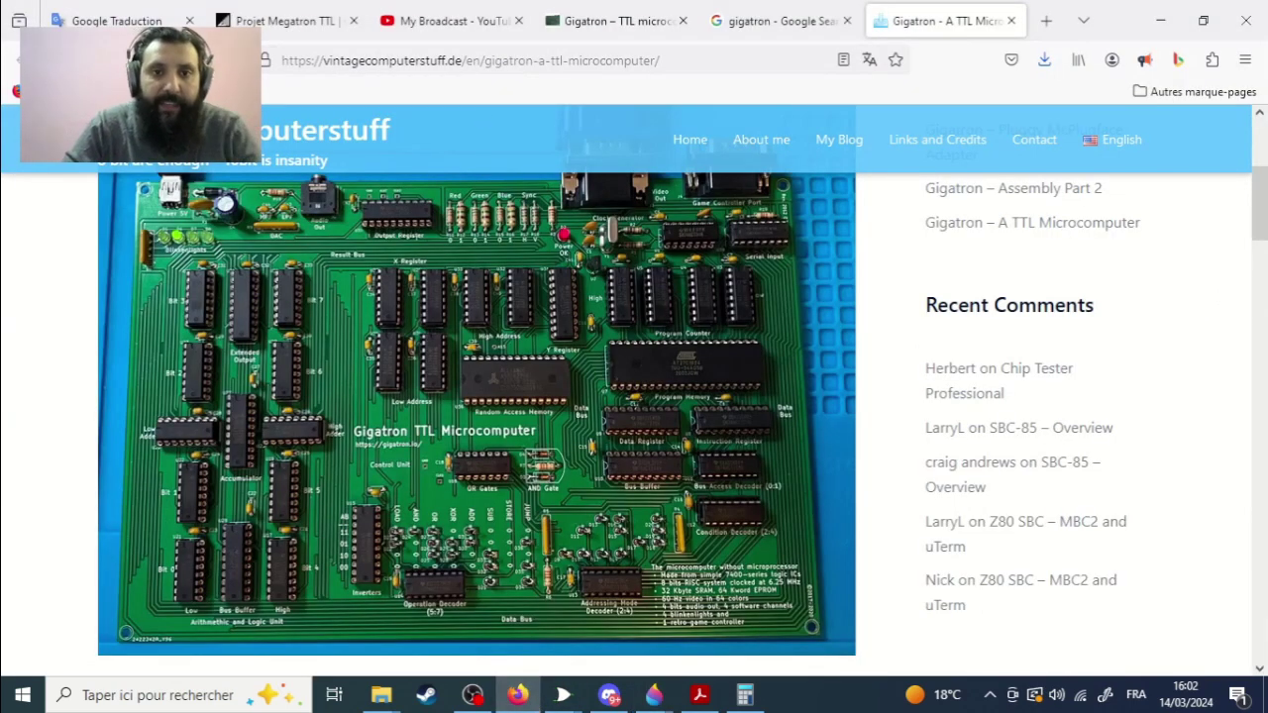
click(1011, 20)
key(slash)
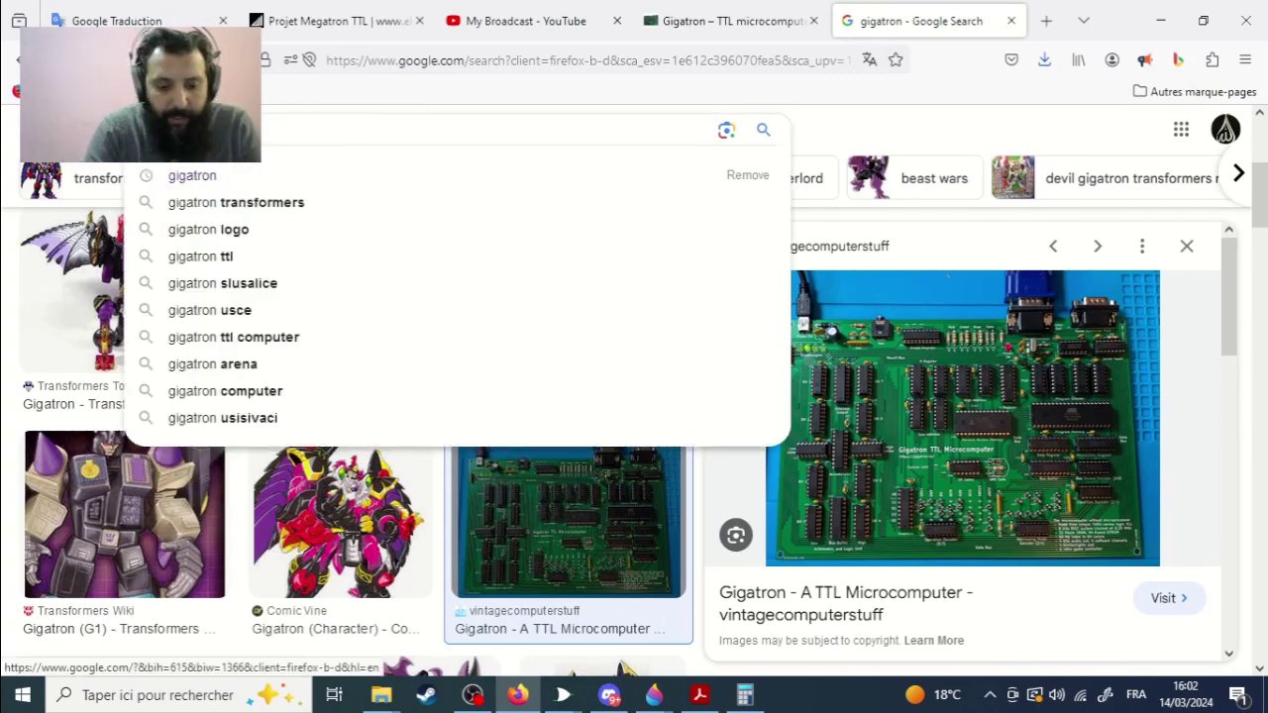
text(nes co)
key(Down)
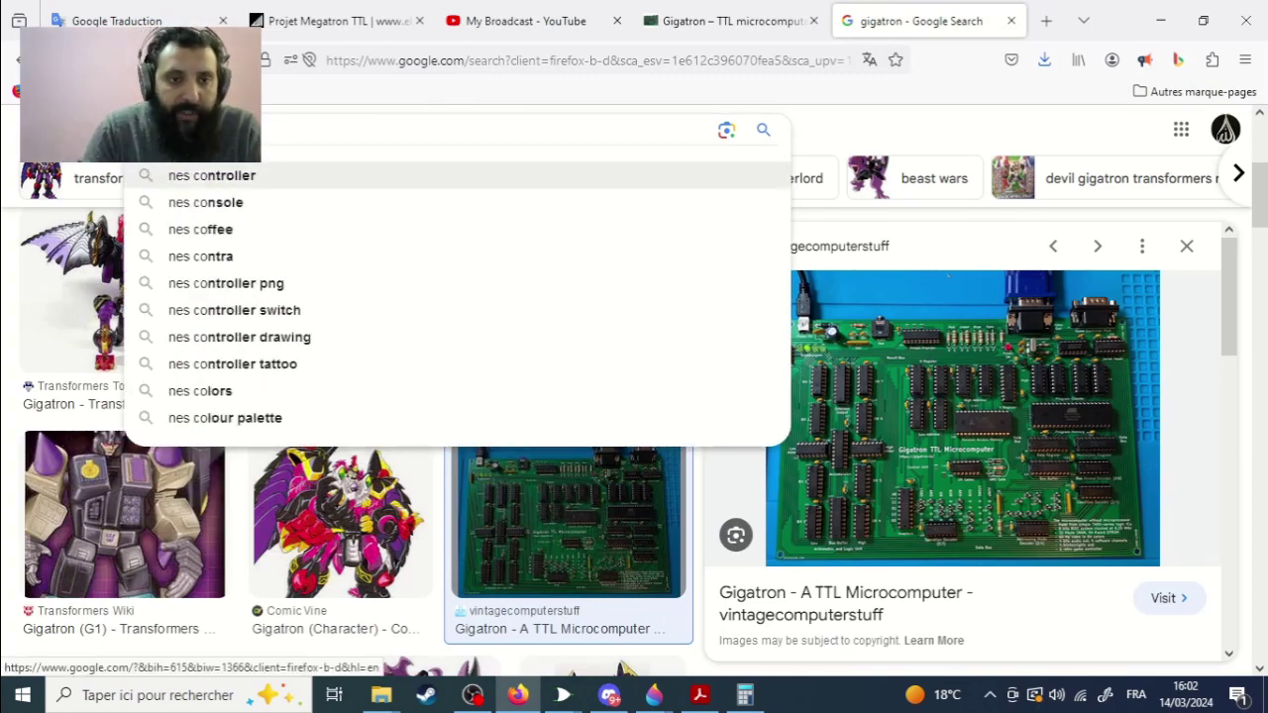
key(Return)
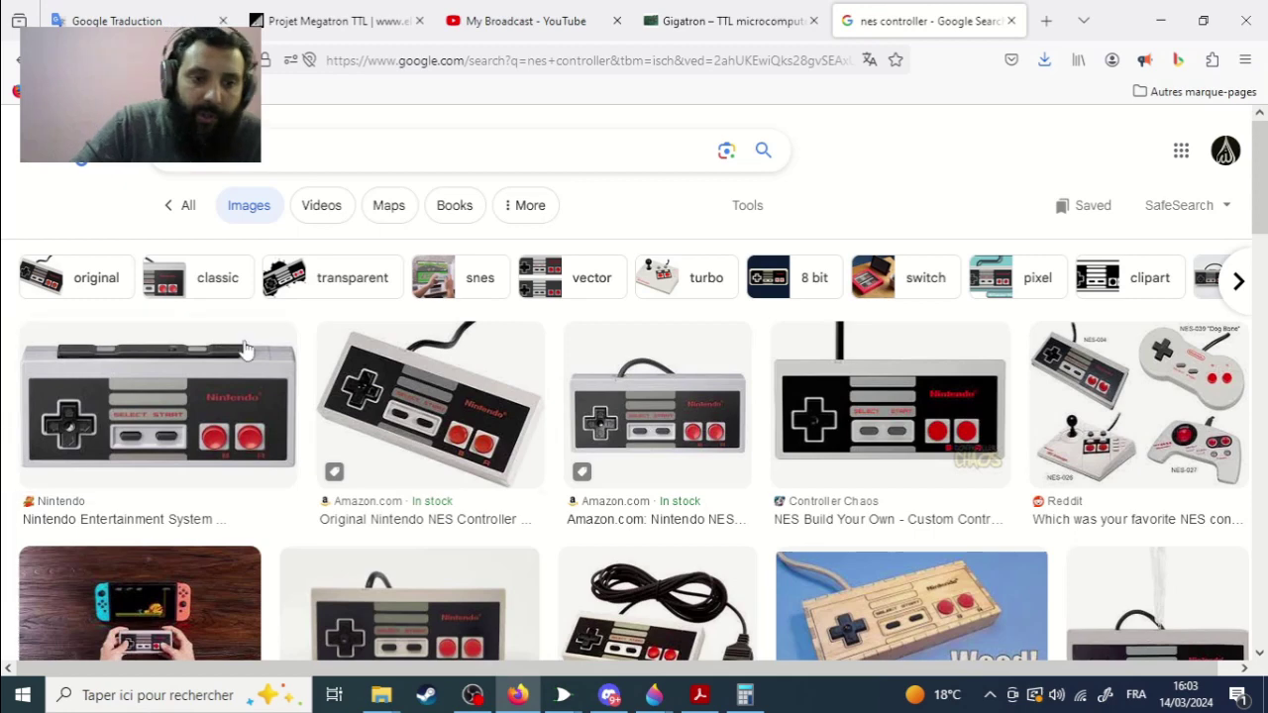
Step: Switch back to Gigatron Diagram.png and draw leftward arrows from Input into BUS-IN and from BUS-IN onto the data bus
mouse_move(654, 694)
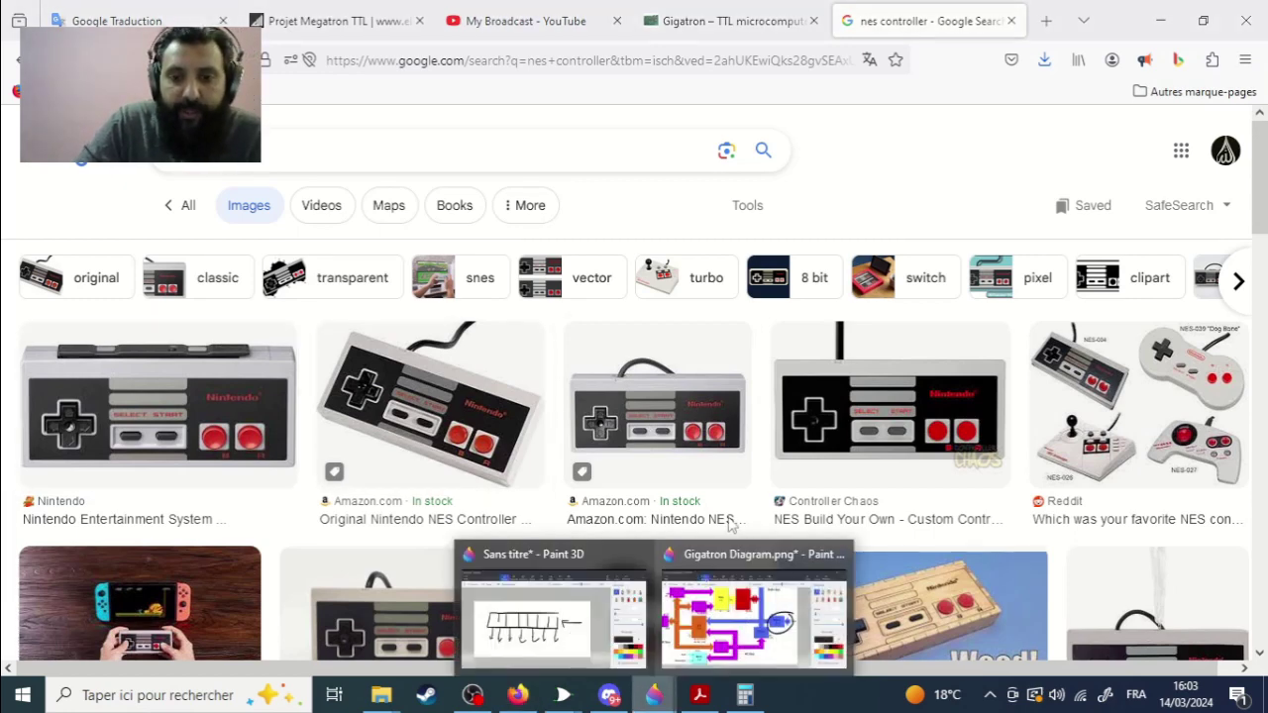
click(780, 604)
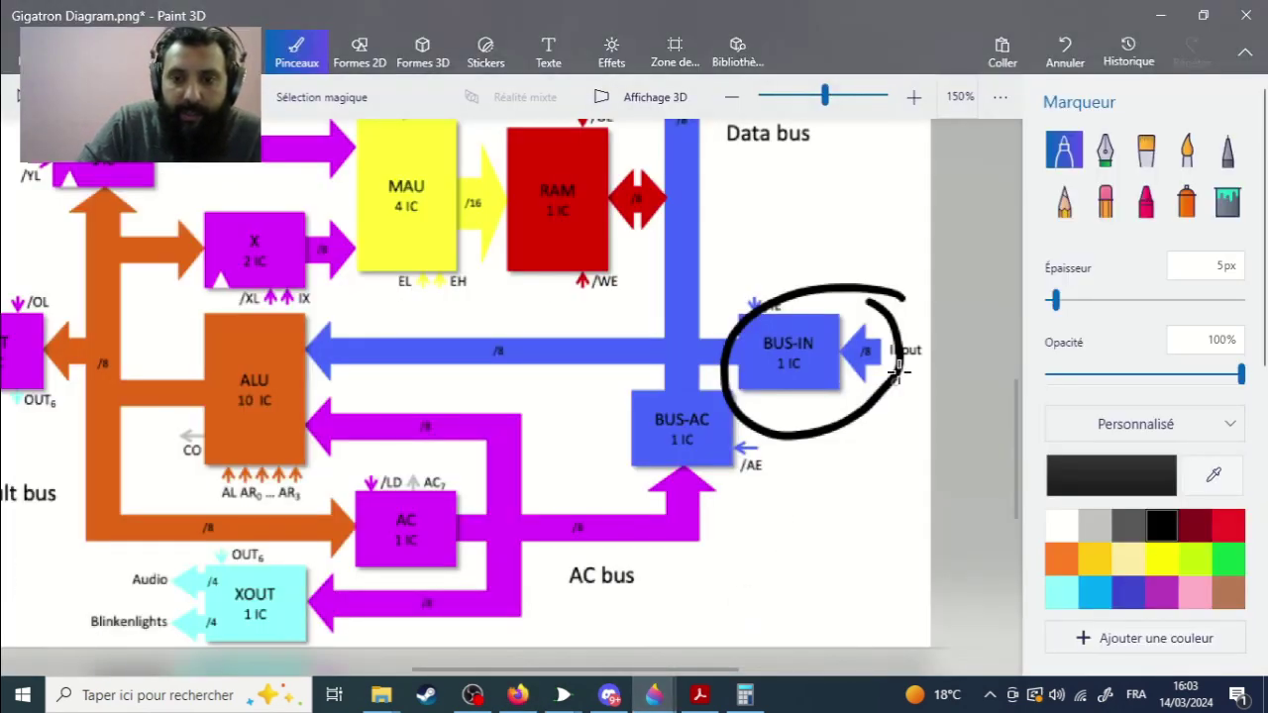
mouse_move(921, 349)
mouse_down()
mouse_move(862, 348)
mouse_move(896, 374)
mouse_up()
mouse_move(833, 339)
mouse_down()
mouse_move(759, 405)
mouse_move(731, 368)
mouse_move(681, 345)
mouse_move(698, 375)
mouse_up()
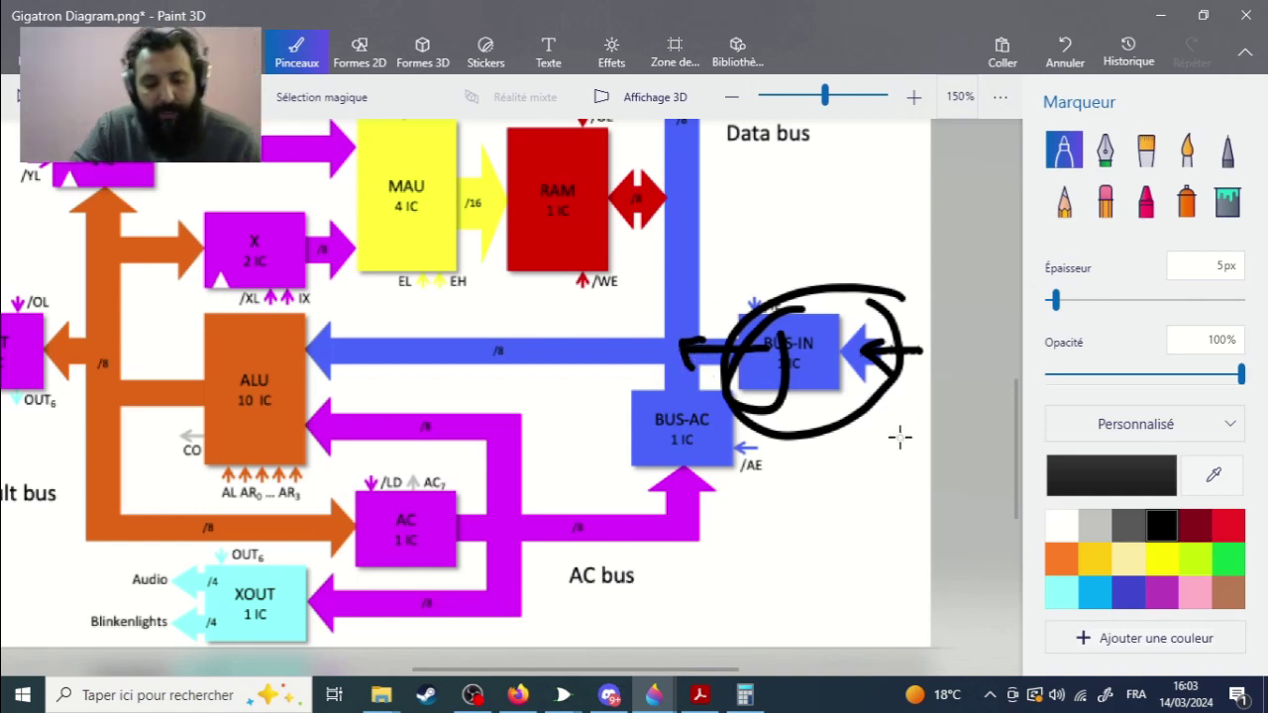
Step: Undo all the black marker annotations around BUS-IN and Input
key(ctrl+z)
key(ctrl+z)
key(ctrl+z)
key(ctrl+z)
key(ctrl+z)
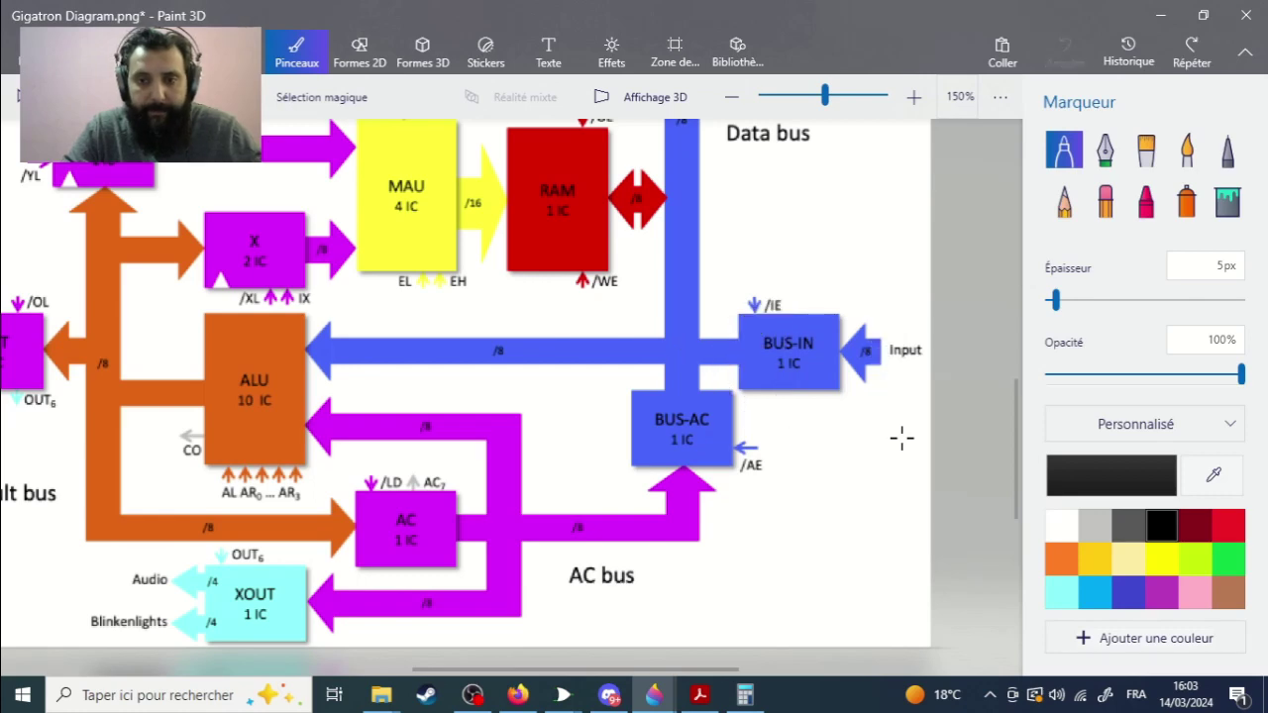
Step: Draw an arrow from the ALU output along the result bus to OUT, and circle the OUT block and the Video label
scroll(587, 535, down, 3)
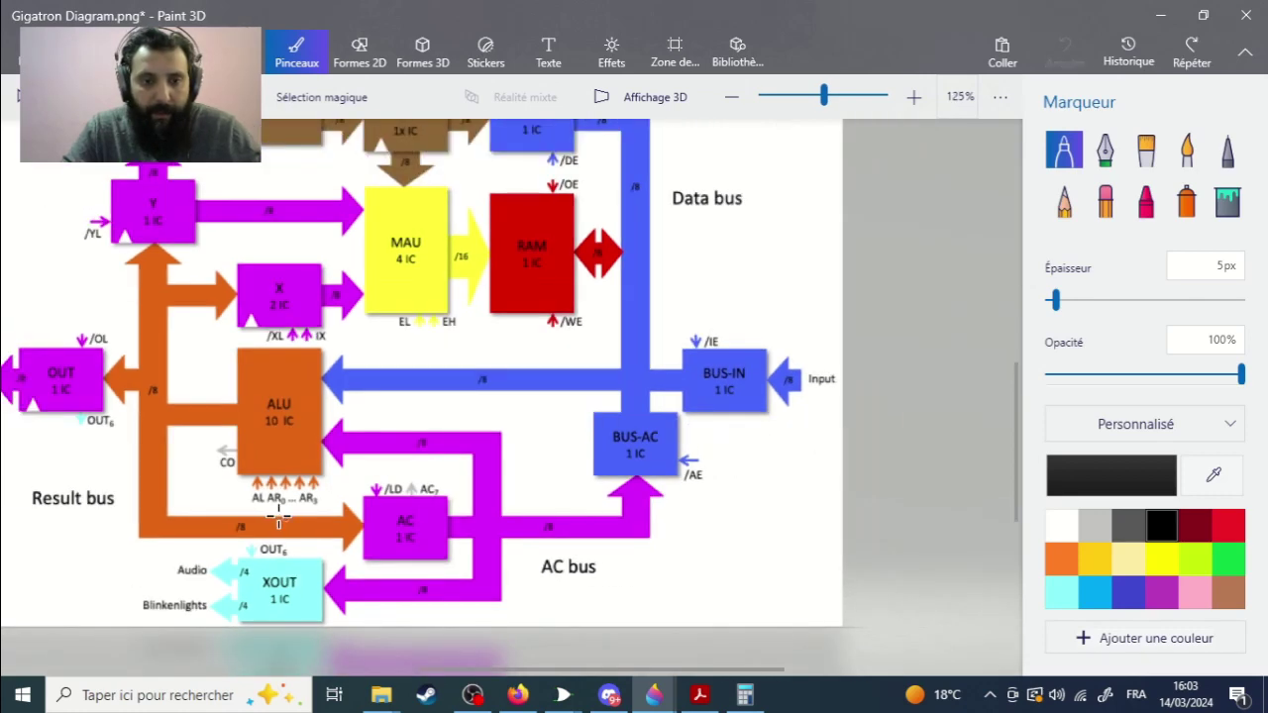
scroll(204, 515, up, 1)
scroll(311, 488, up, 4)
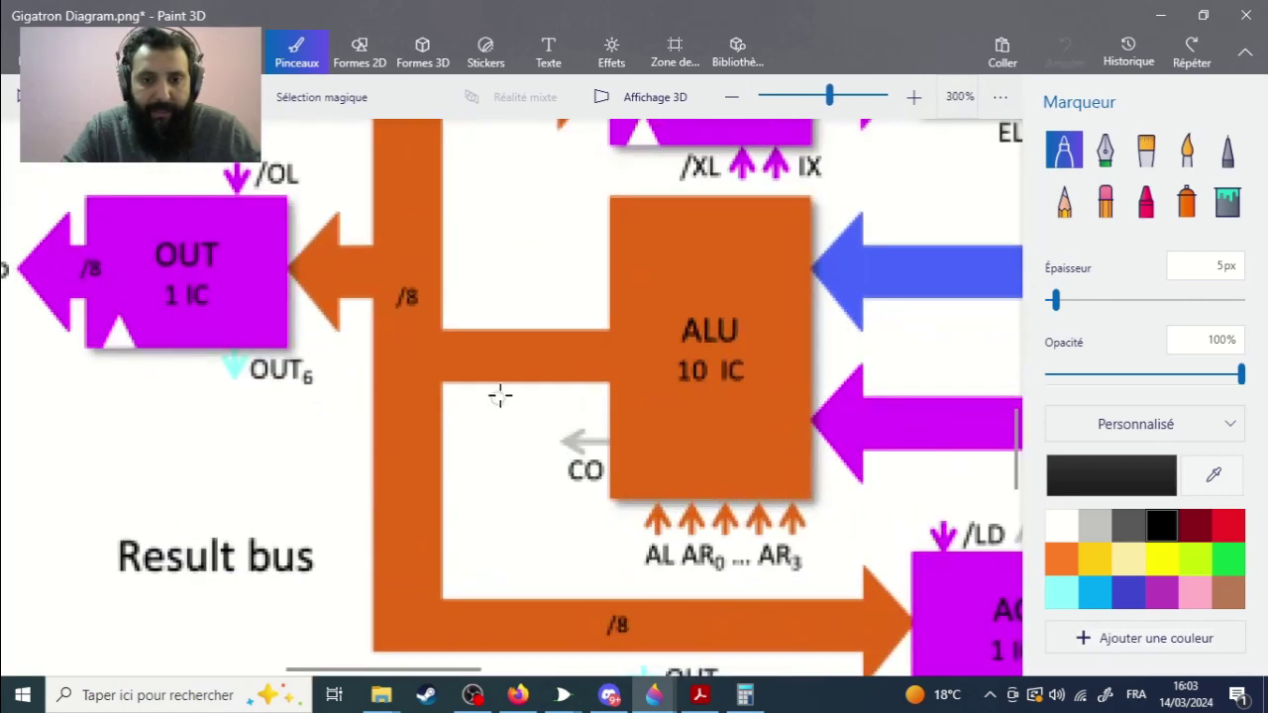
mouse_move(537, 360)
mouse_down()
mouse_move(397, 328)
mouse_move(386, 277)
mouse_move(307, 261)
mouse_move(318, 244)
mouse_move(290, 281)
mouse_up()
drag(460, 671, 360, 671)
mouse_move(642, 186)
mouse_down()
mouse_move(457, 306)
mouse_move(632, 385)
mouse_move(624, 218)
mouse_up()
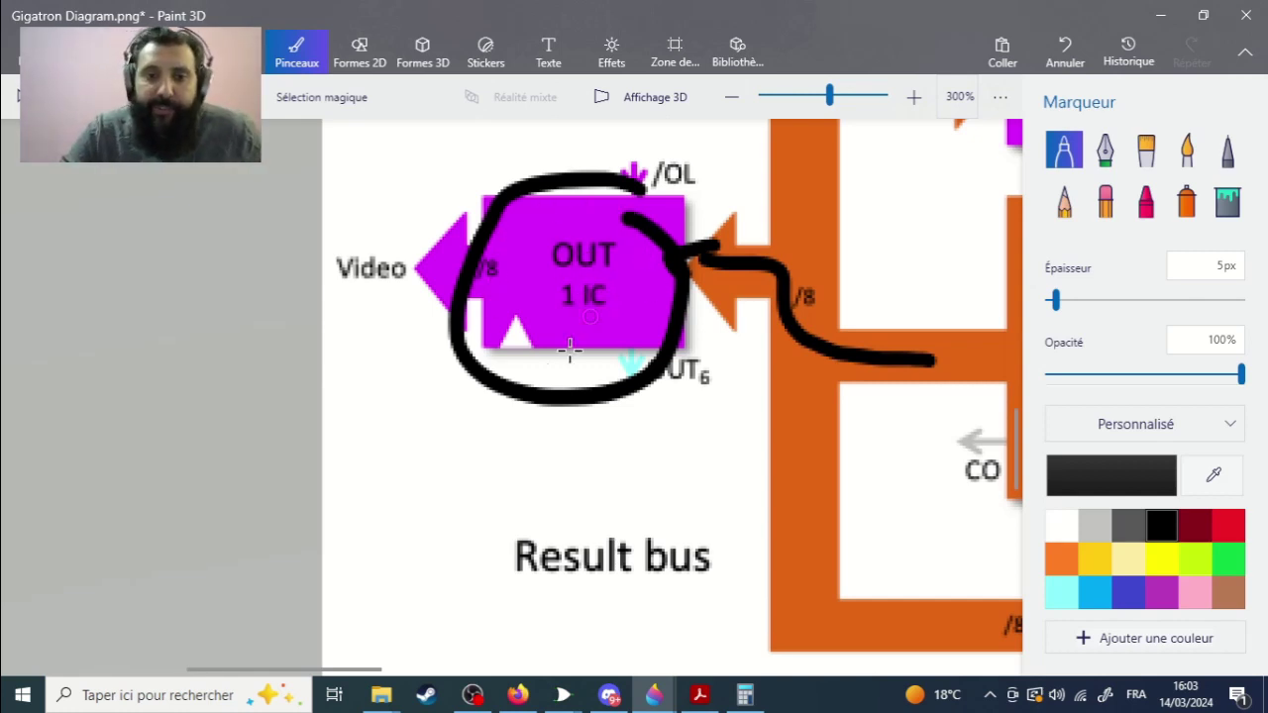
mouse_move(436, 233)
mouse_down()
mouse_move(317, 235)
mouse_move(453, 382)
mouse_up()
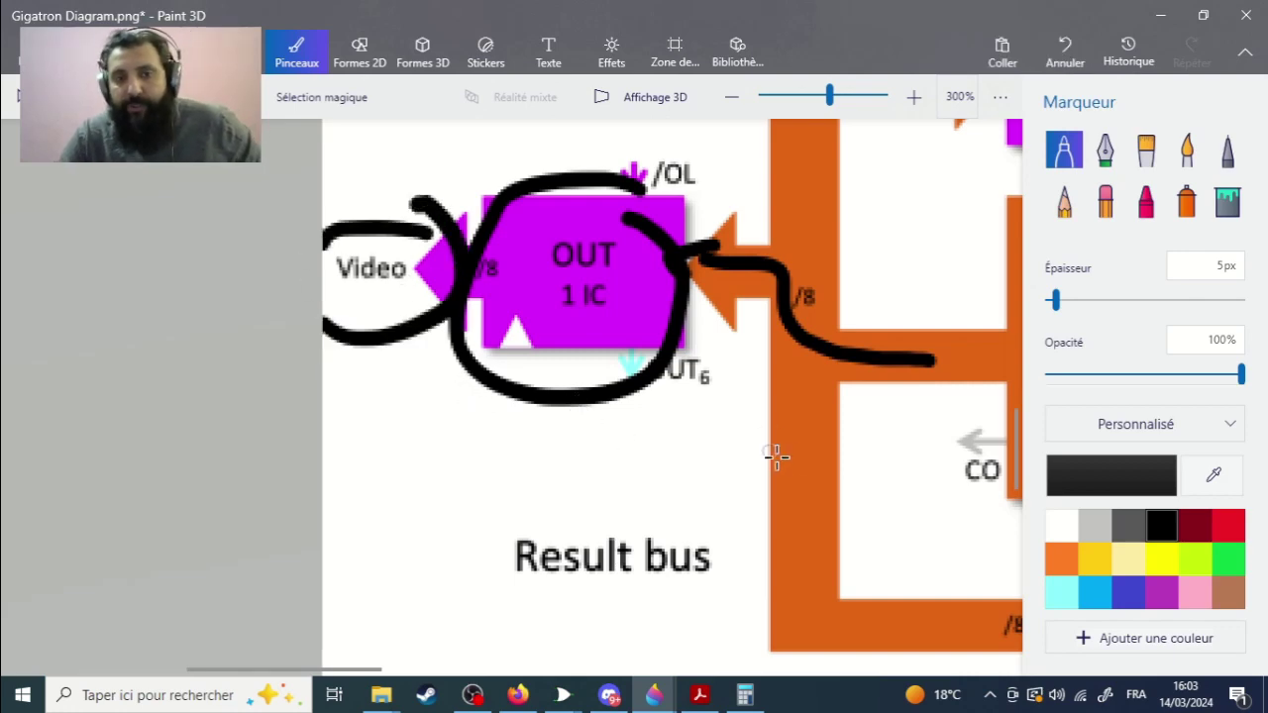
Step: Switch to Firefox and examine the Gigatron demo screenshots on the gigatron.io home page
click(517, 695)
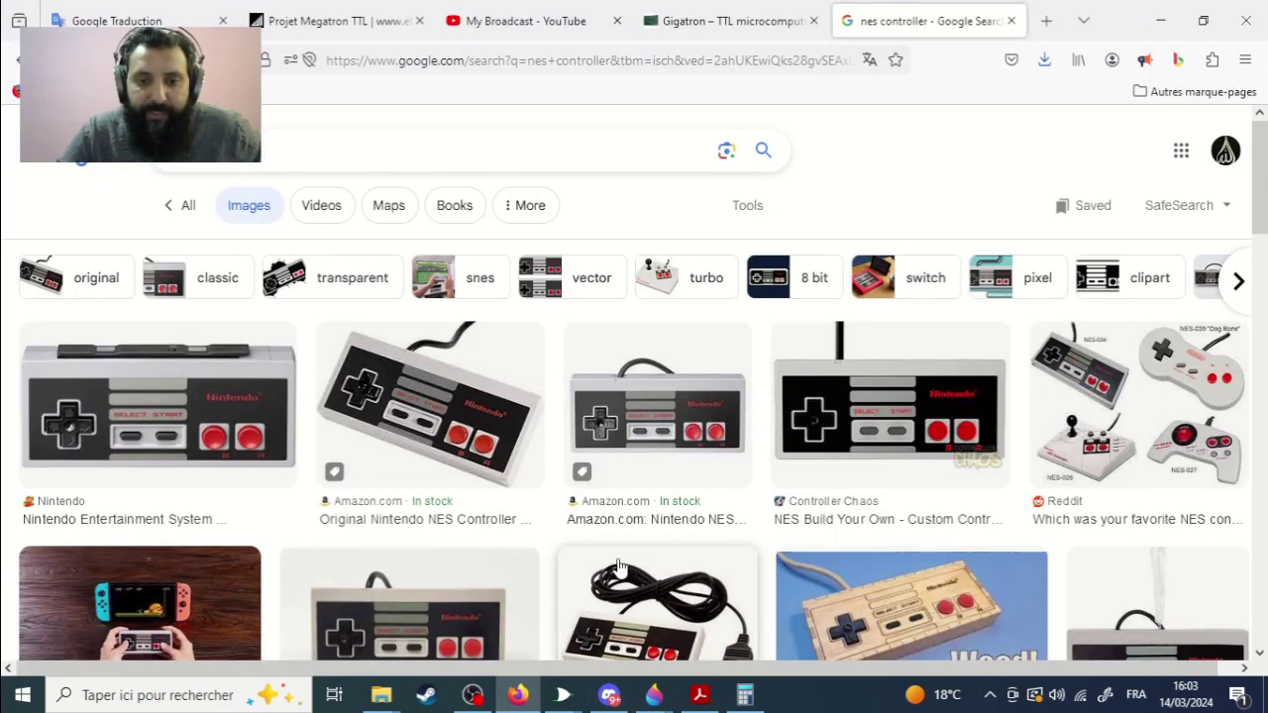
triple_click(293, 145)
text(gi)
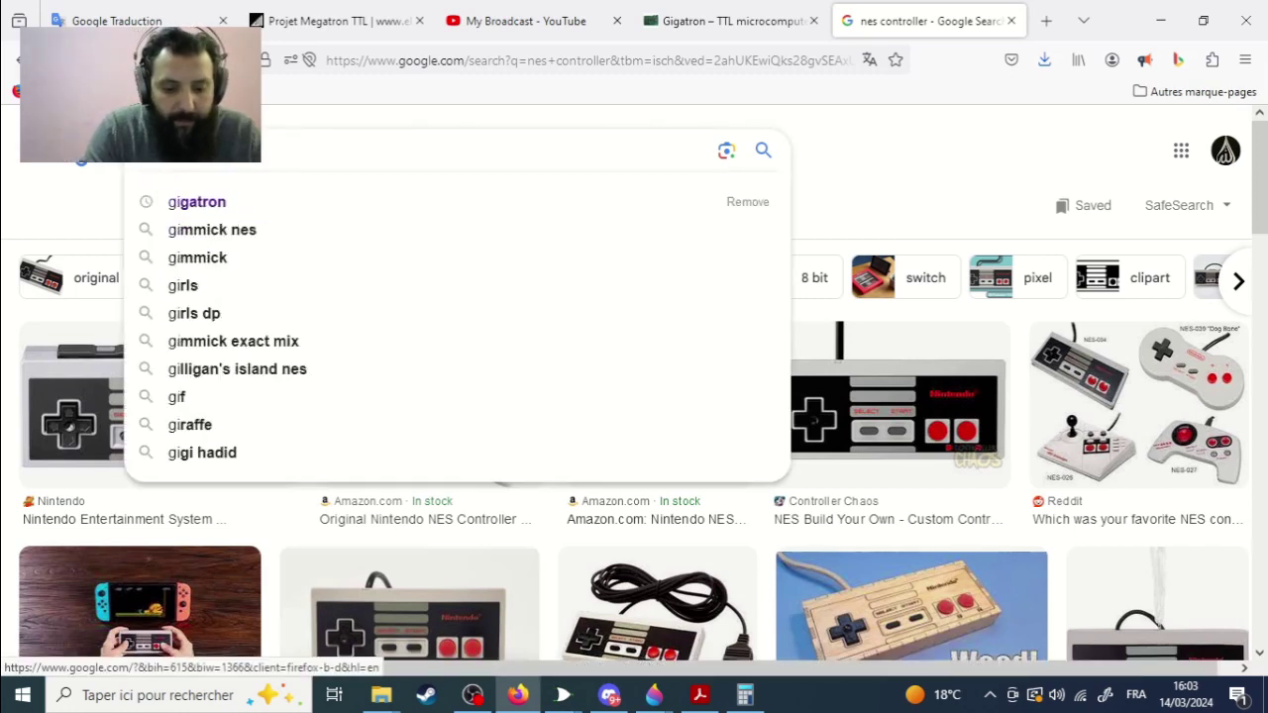
click(728, 20)
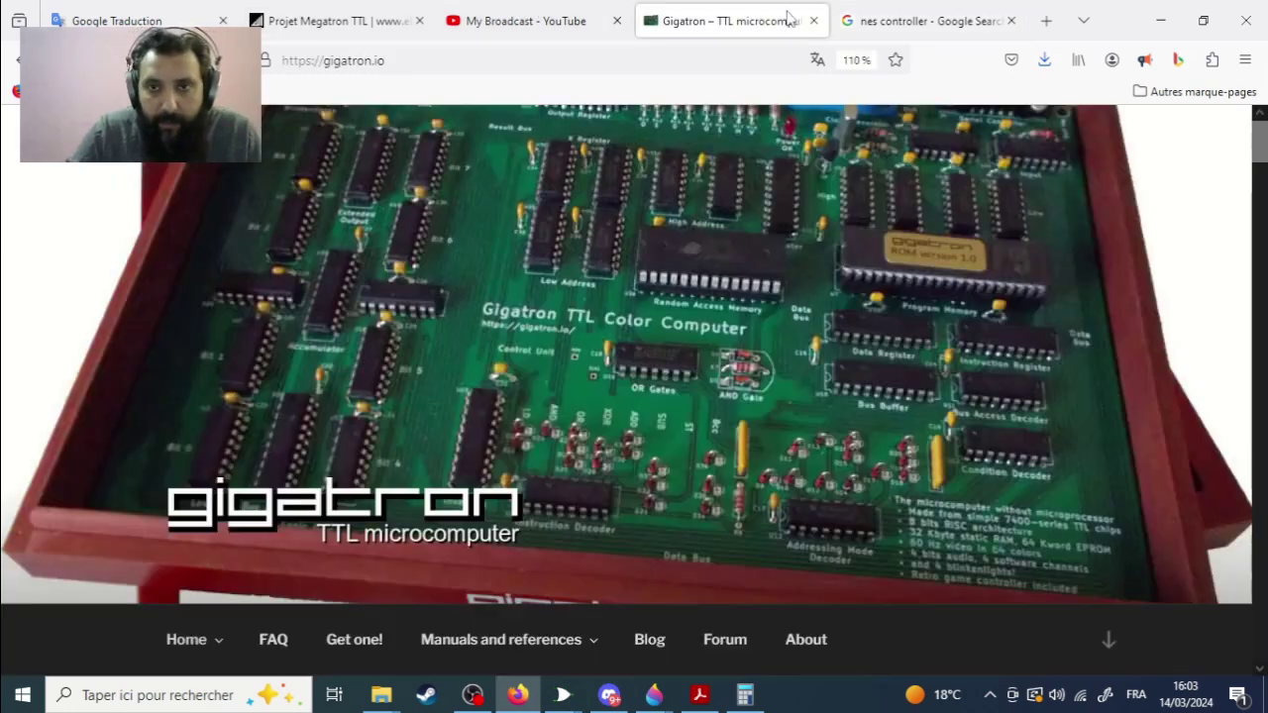
scroll(843, 218, down, 10)
scroll(899, 272, down, 6)
scroll(1033, 386, up, 4)
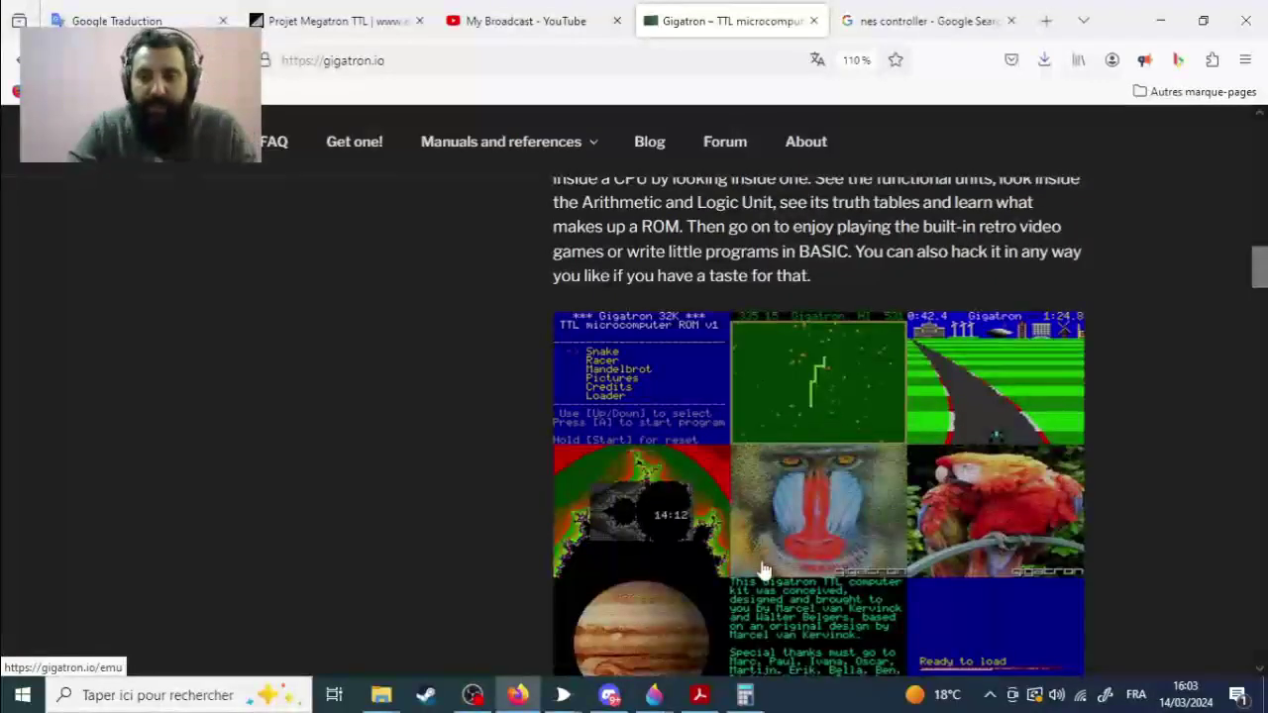
Step: Return to Gigatron Diagram.png, circle the X and Y registers, and draw an arrow from each into the MAU
mouse_move(654, 695)
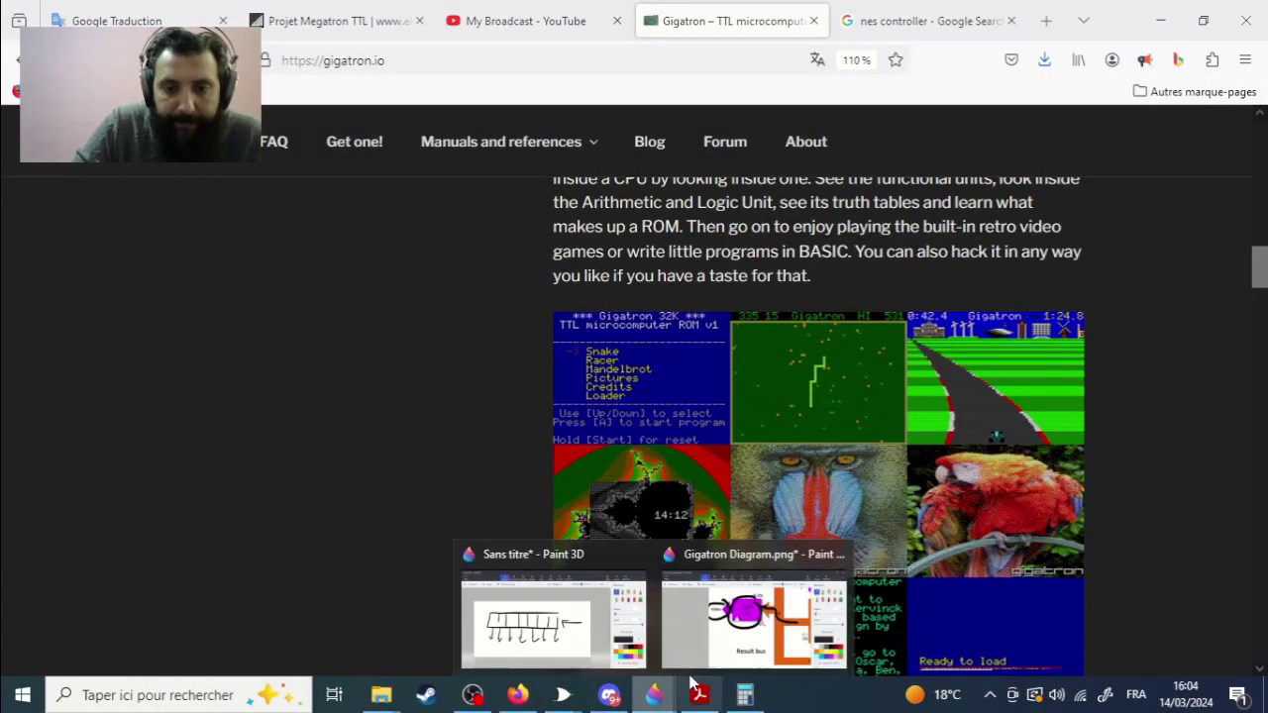
click(580, 626)
click(753, 649)
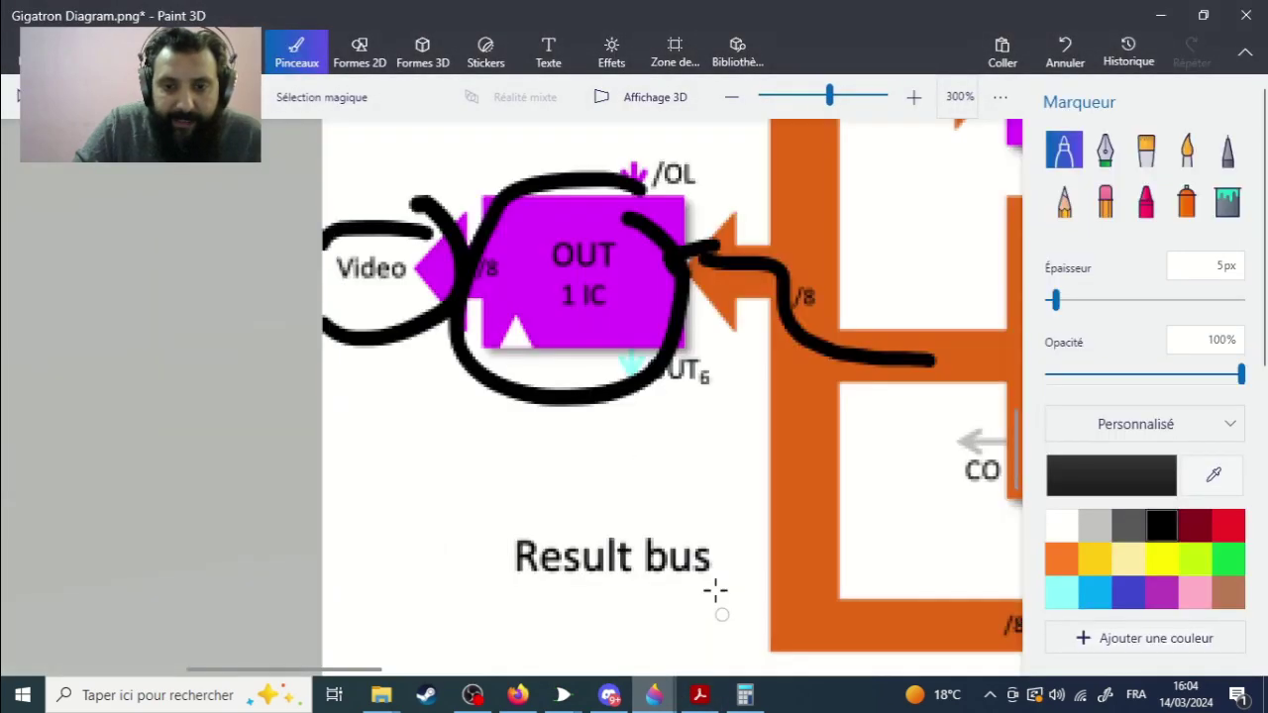
scroll(686, 399, down, 5)
scroll(693, 266, up, 8)
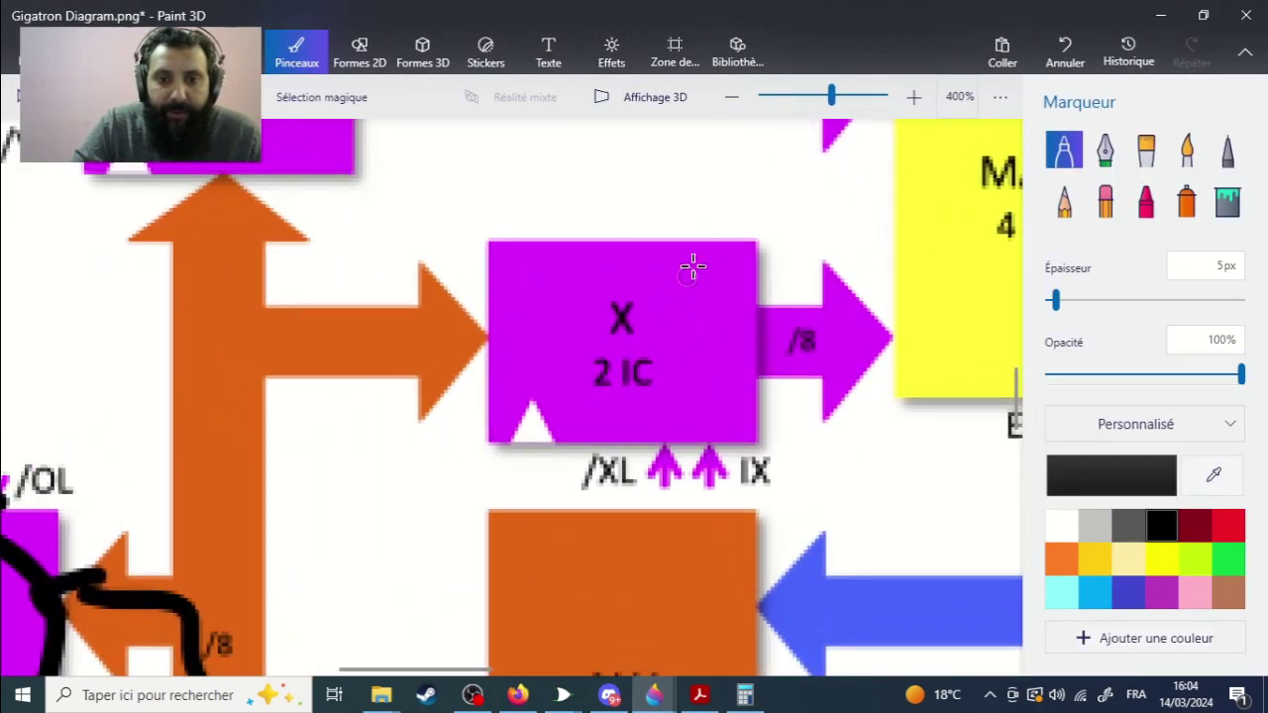
drag(692, 266, 668, 348)
scroll(367, 307, down, 5)
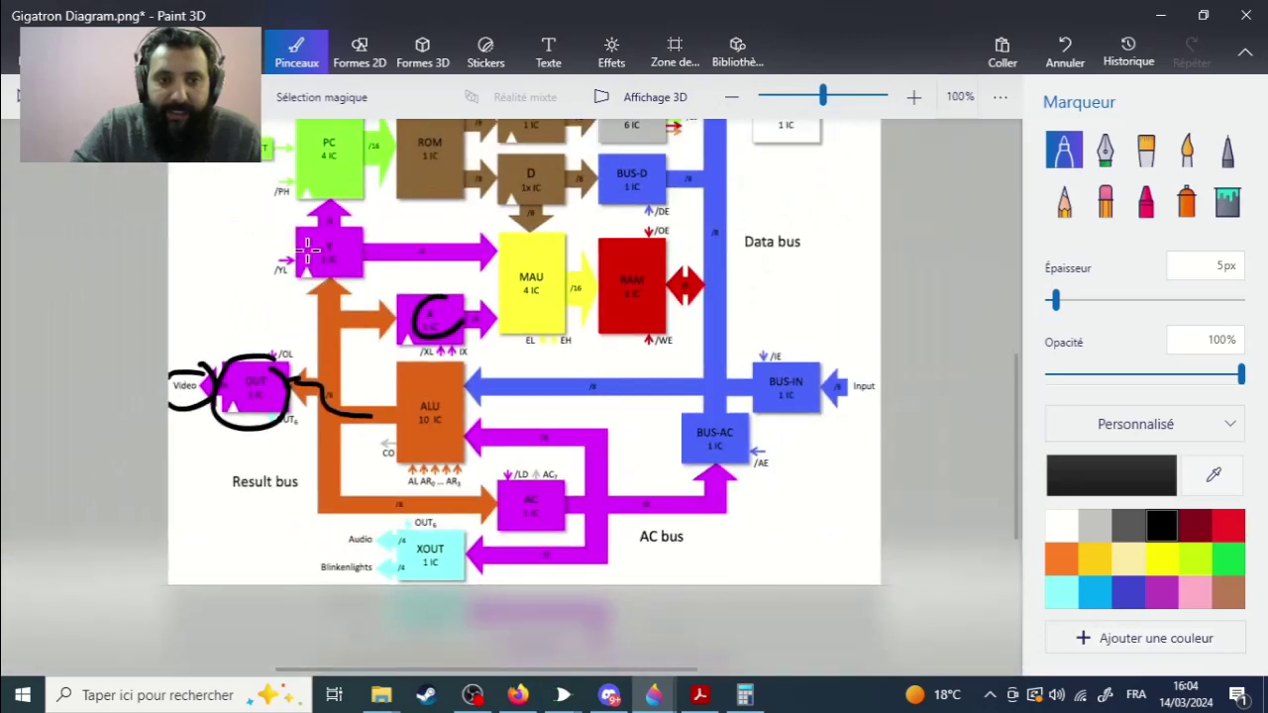
drag(315, 238, 342, 213)
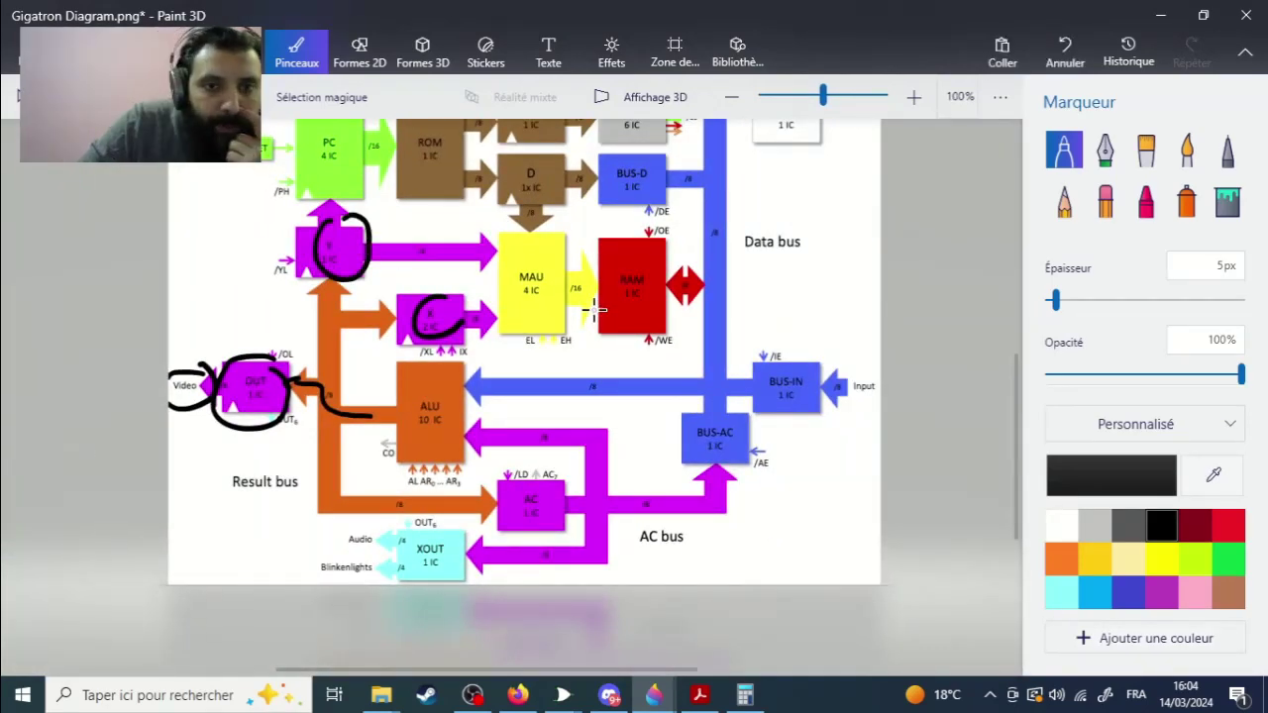
mouse_move(459, 311)
mouse_down()
mouse_move(408, 327)
mouse_move(441, 358)
mouse_up()
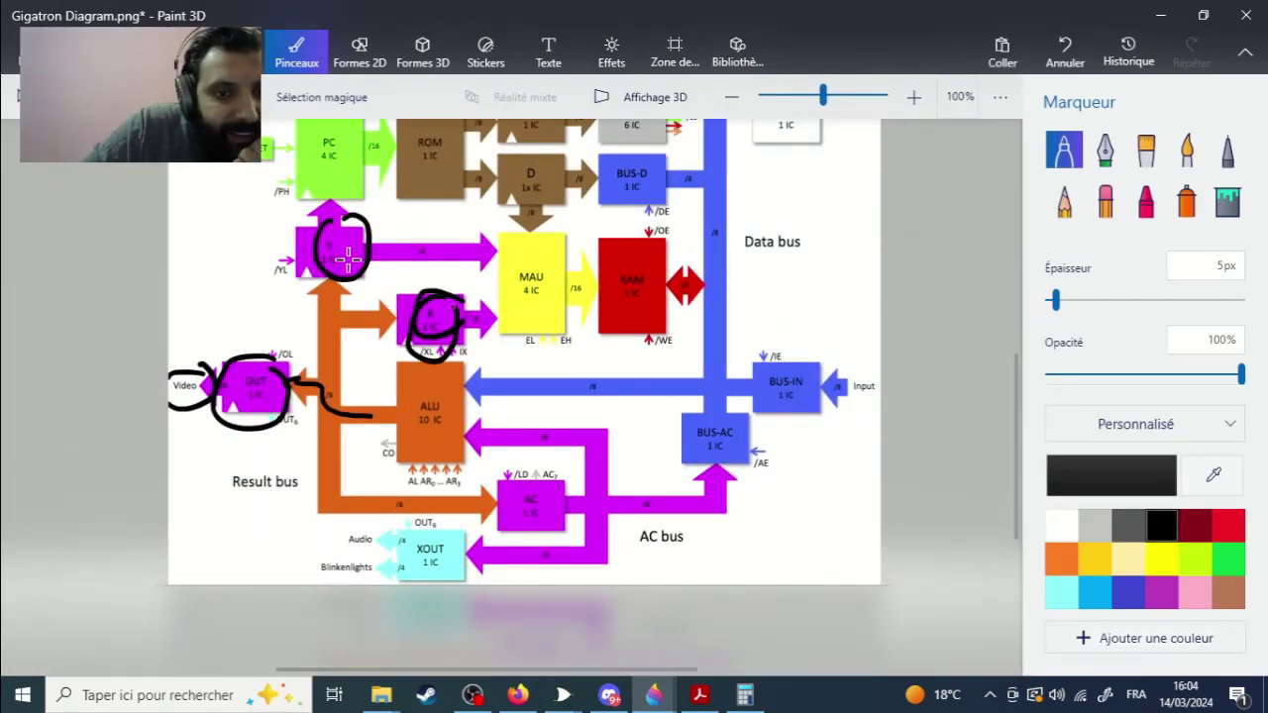
mouse_move(348, 259)
mouse_down()
mouse_move(343, 224)
mouse_move(362, 253)
mouse_up()
mouse_move(448, 258)
mouse_down()
mouse_move(512, 250)
mouse_move(505, 269)
mouse_up()
mouse_move(458, 315)
mouse_down()
mouse_move(506, 311)
mouse_move(507, 337)
mouse_up()
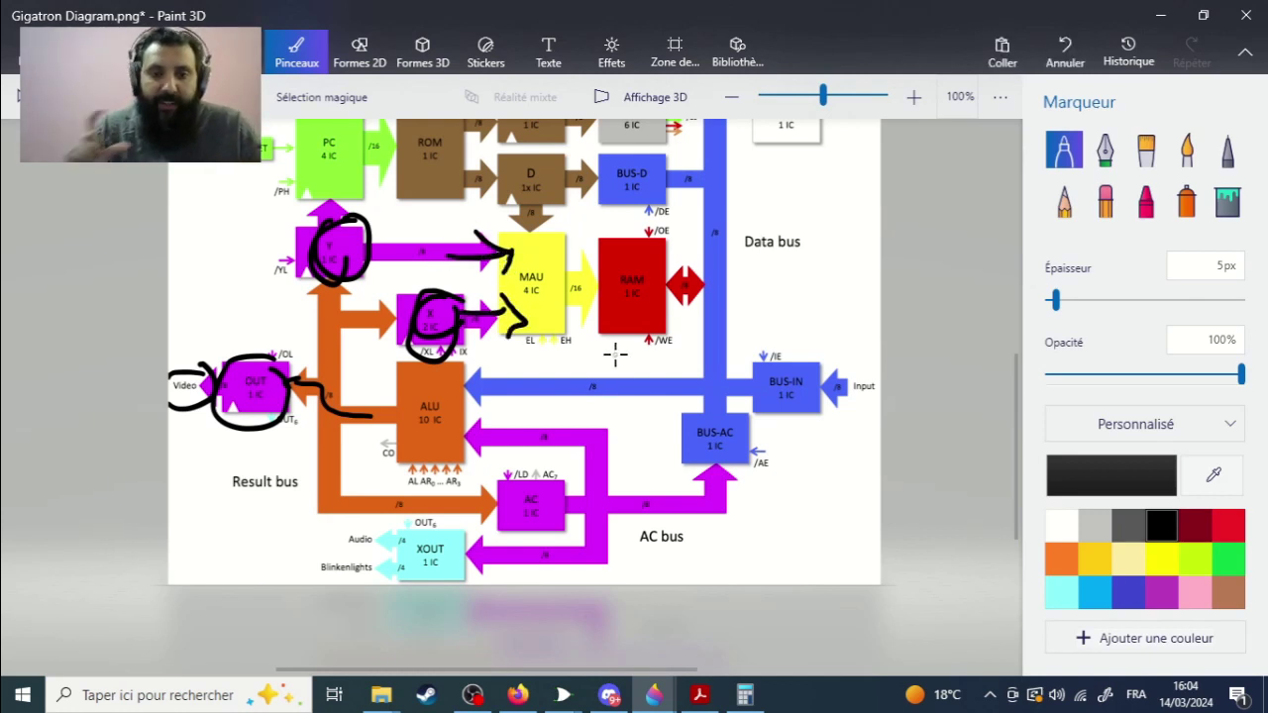
Step: Undo all the marker annotations on the X, Y, MAU, OUT and Video parts of the diagram
key(ctrl+z)
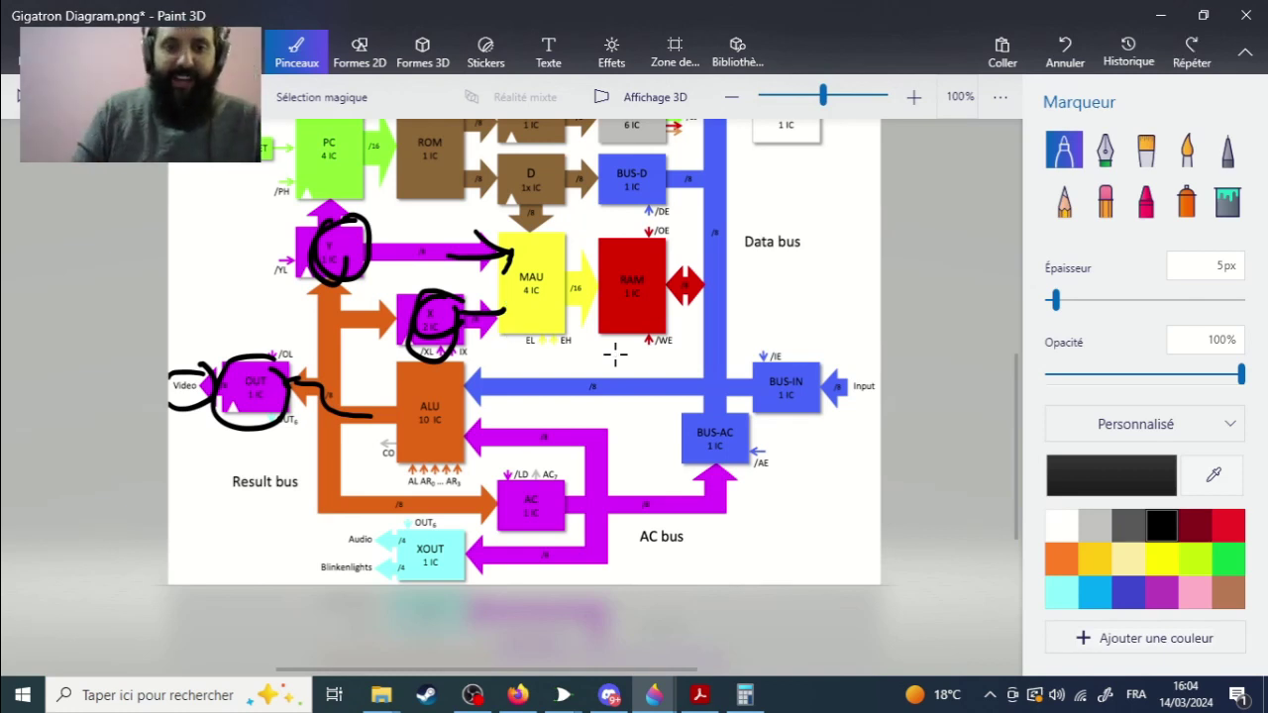
key(ctrl+z)
key(ctrl+z)
key(ctrl+z)
key(ctrl+z)
key(ctrl+z)
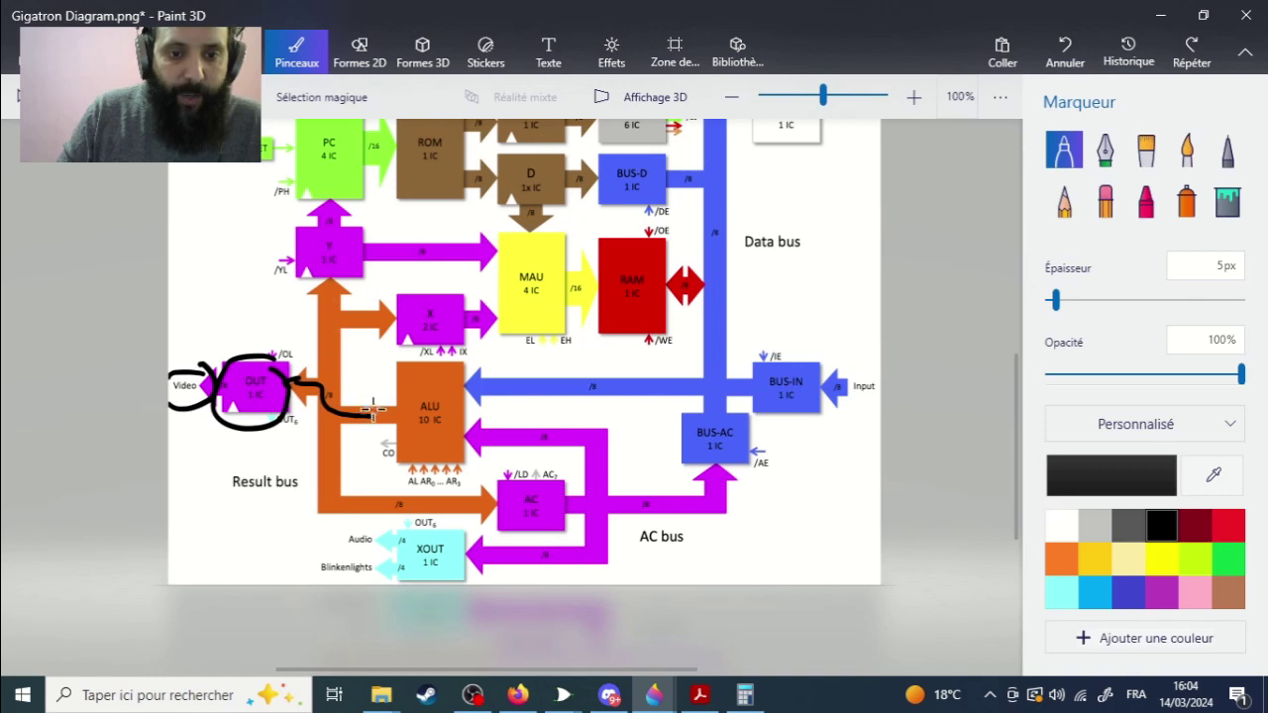
key(ctrl+z)
key(ctrl+z)
key(ctrl+z)
key(ctrl+z)
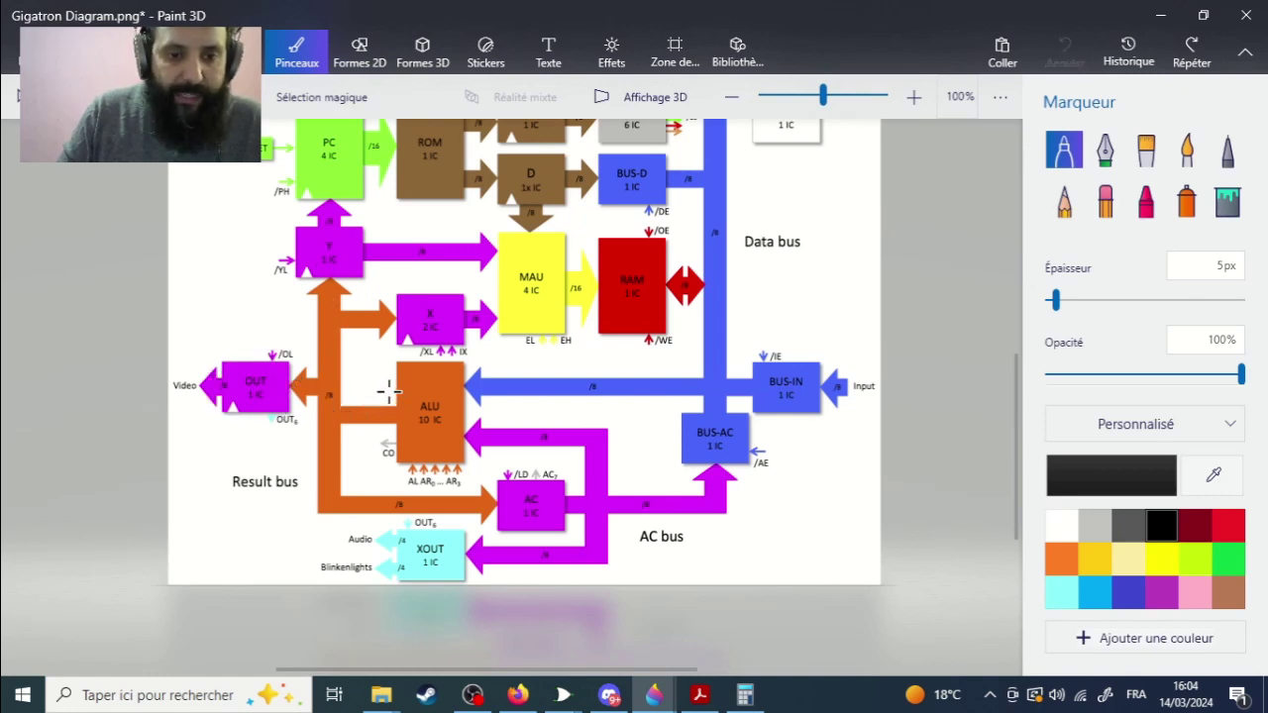